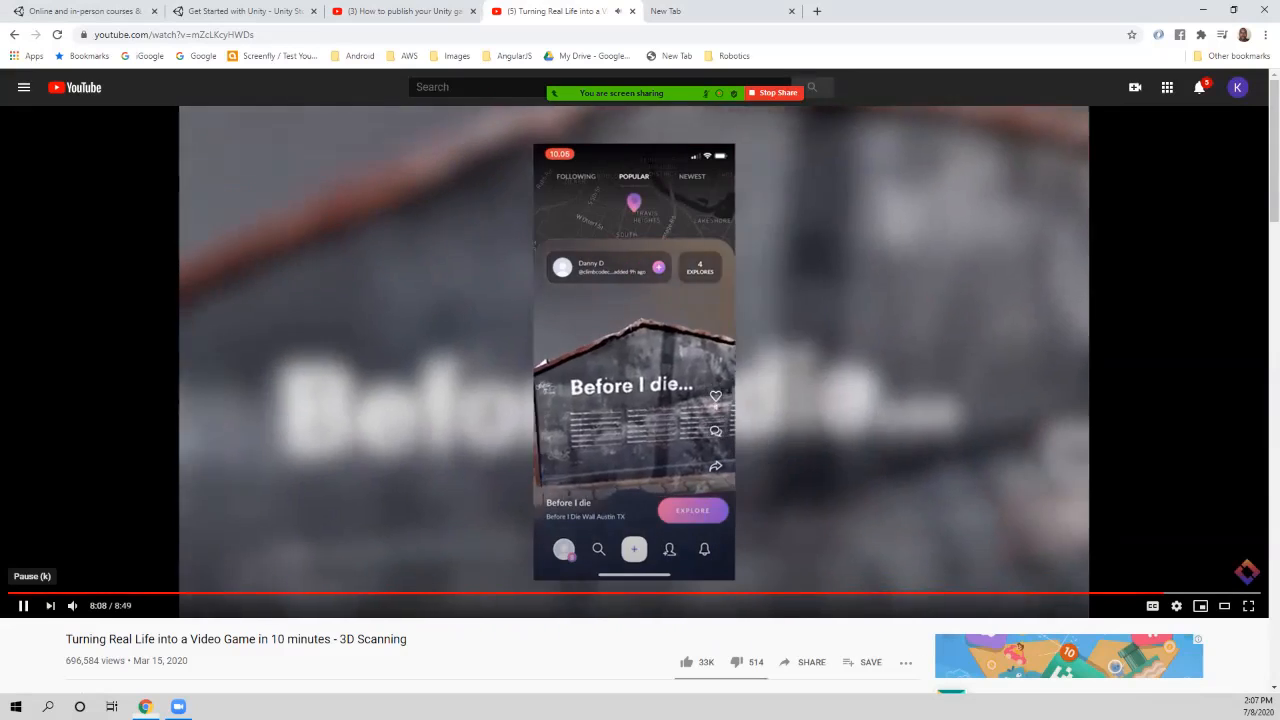
Step: Pause the 3D scanning video and unmute the microphone in the screen-sharing meeting
click(22, 605)
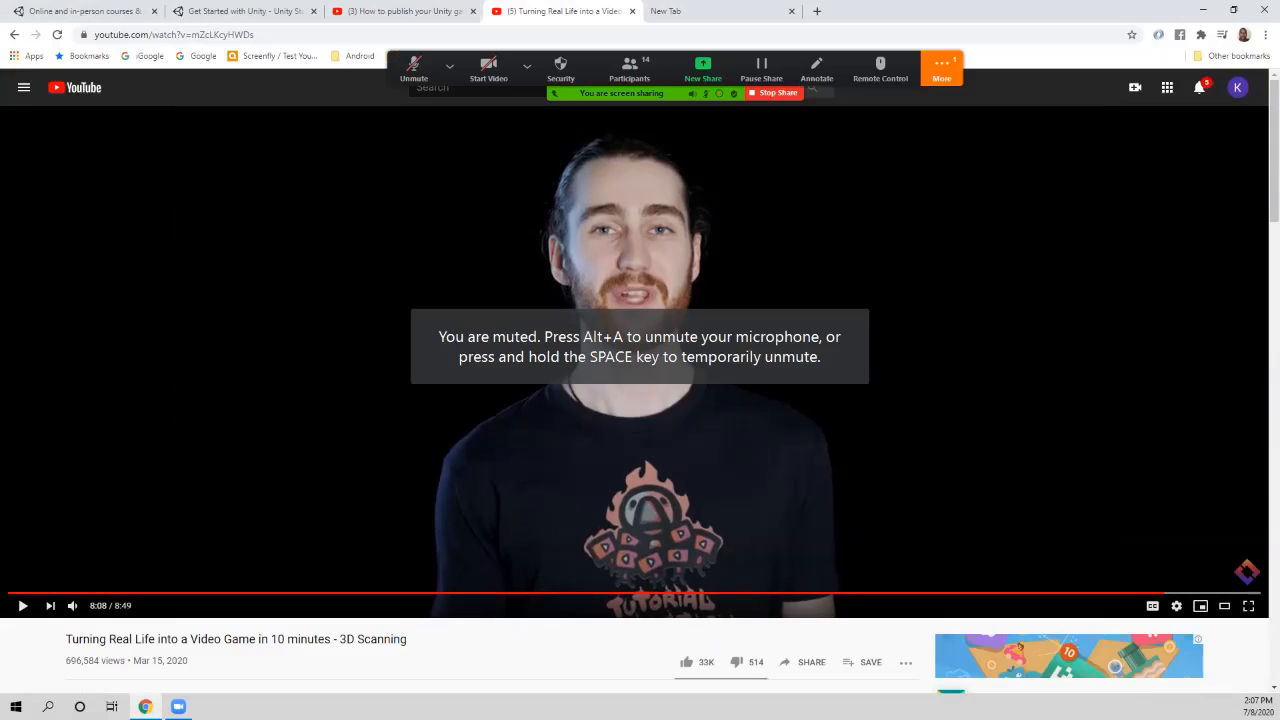
click(450, 66)
click(413, 70)
click(413, 70)
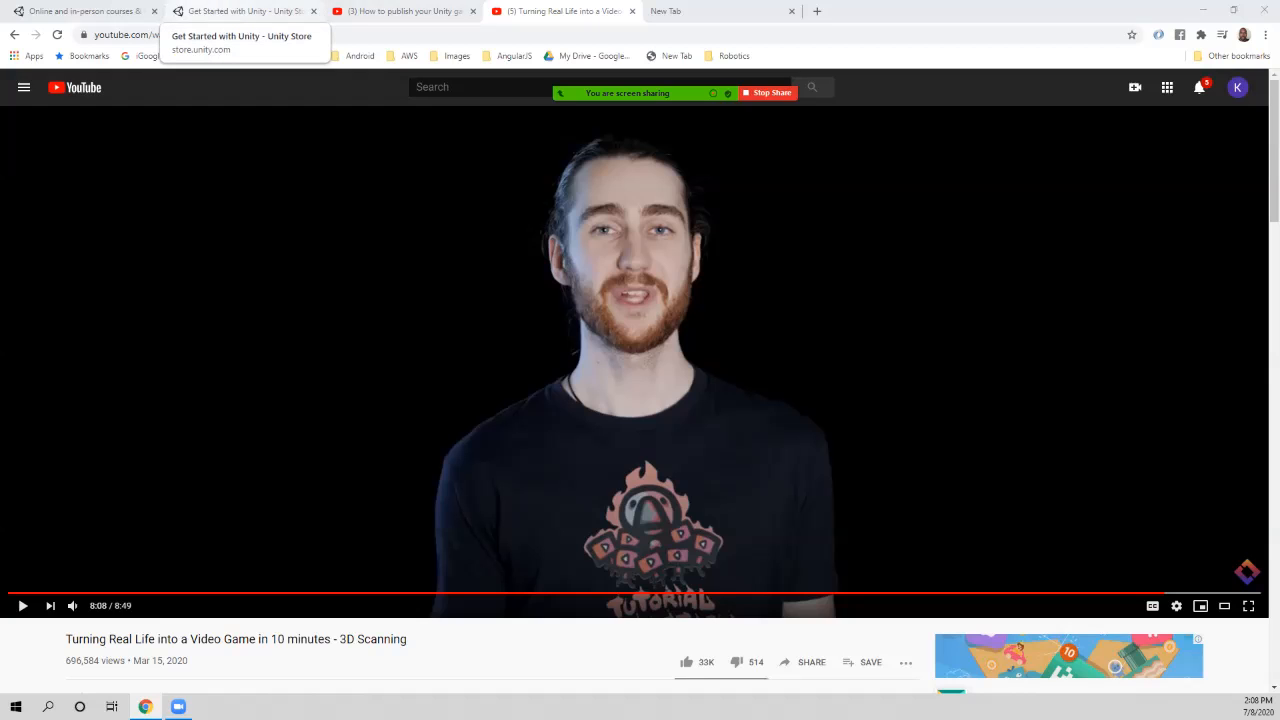
Step: Show the Get Started with Unity store page and the Unity Learn page, and close the browser
click(240, 11)
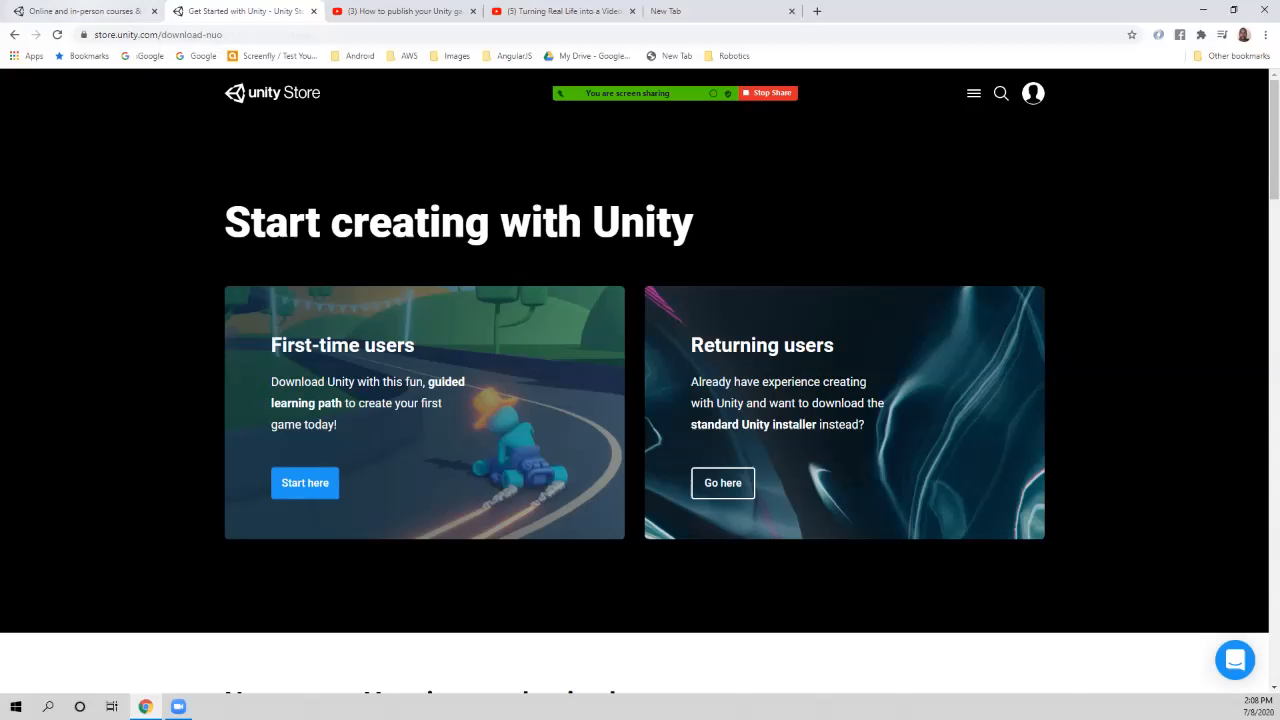
key(ctrl+shift+Tab)
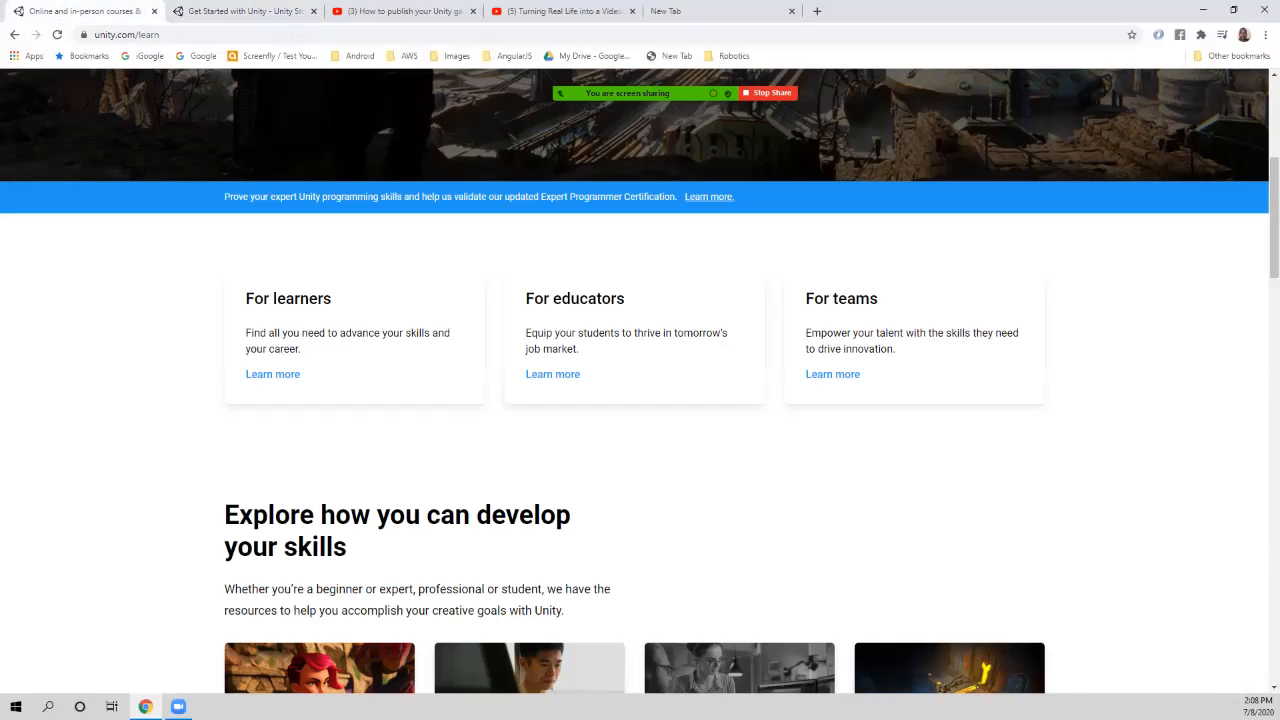
key(alt+F4)
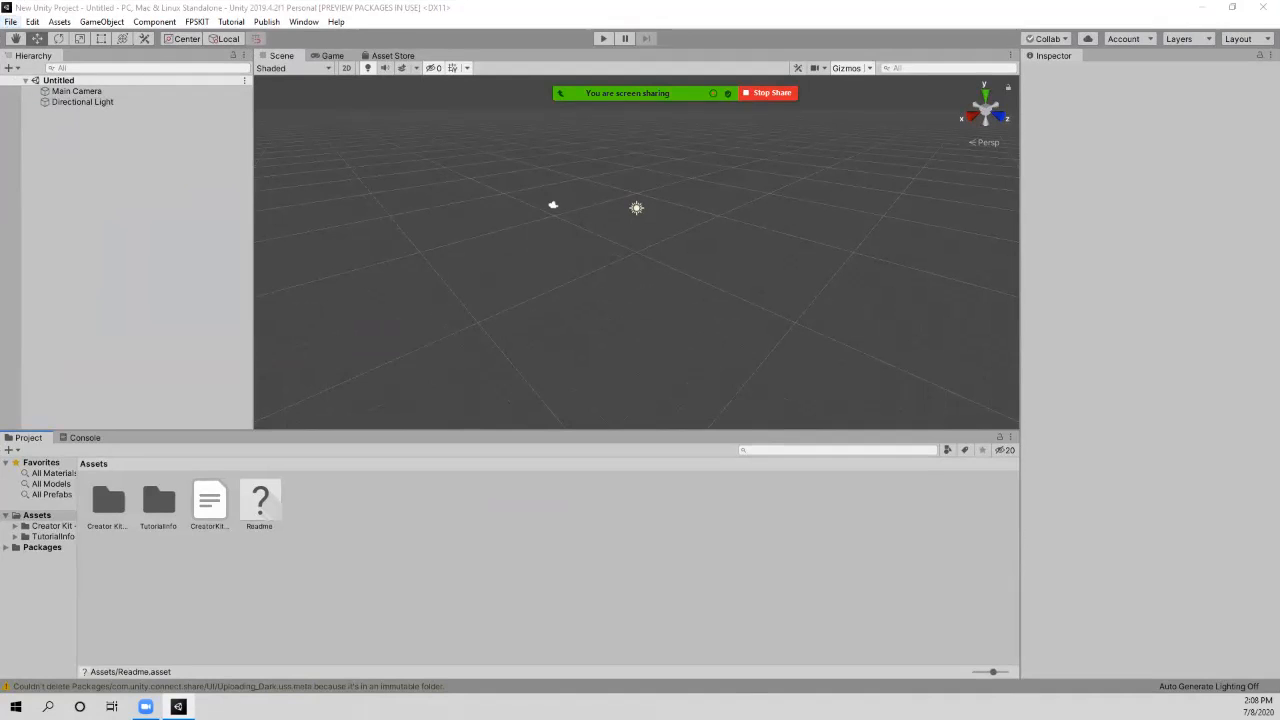
Step: Review the templates offered for a new Unity project, and cancel without creating one
click(10, 22)
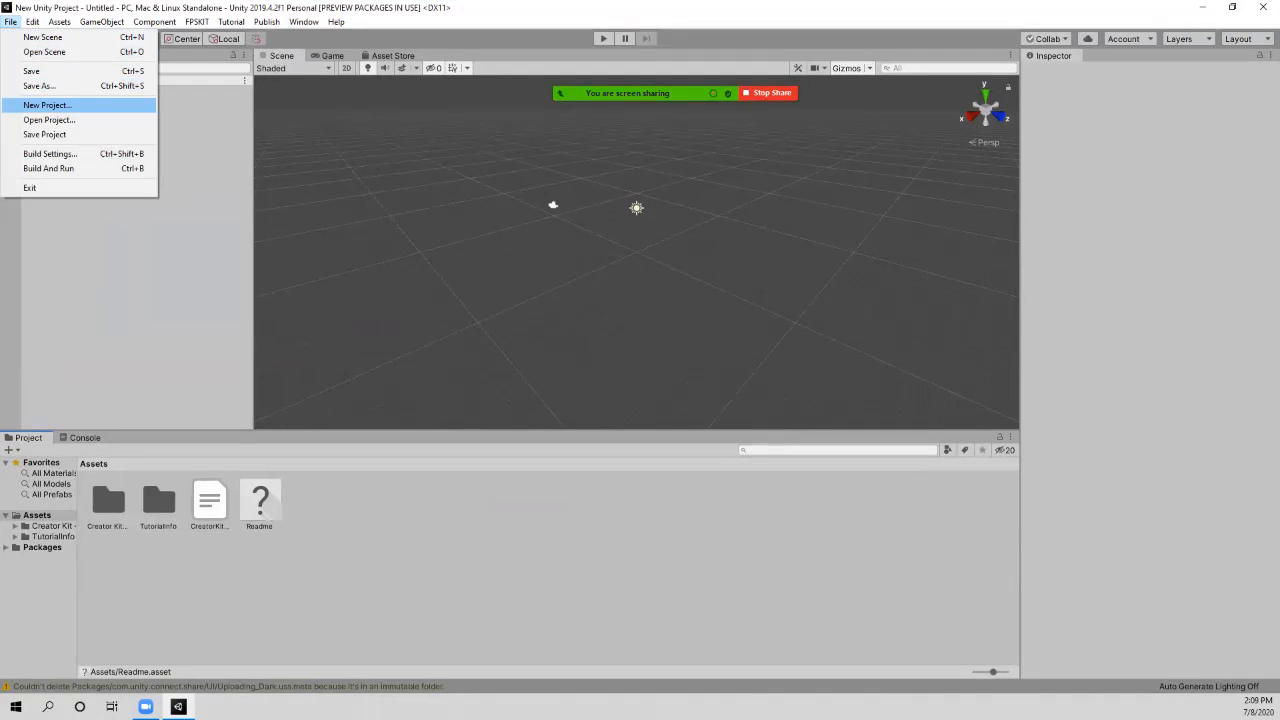
click(48, 105)
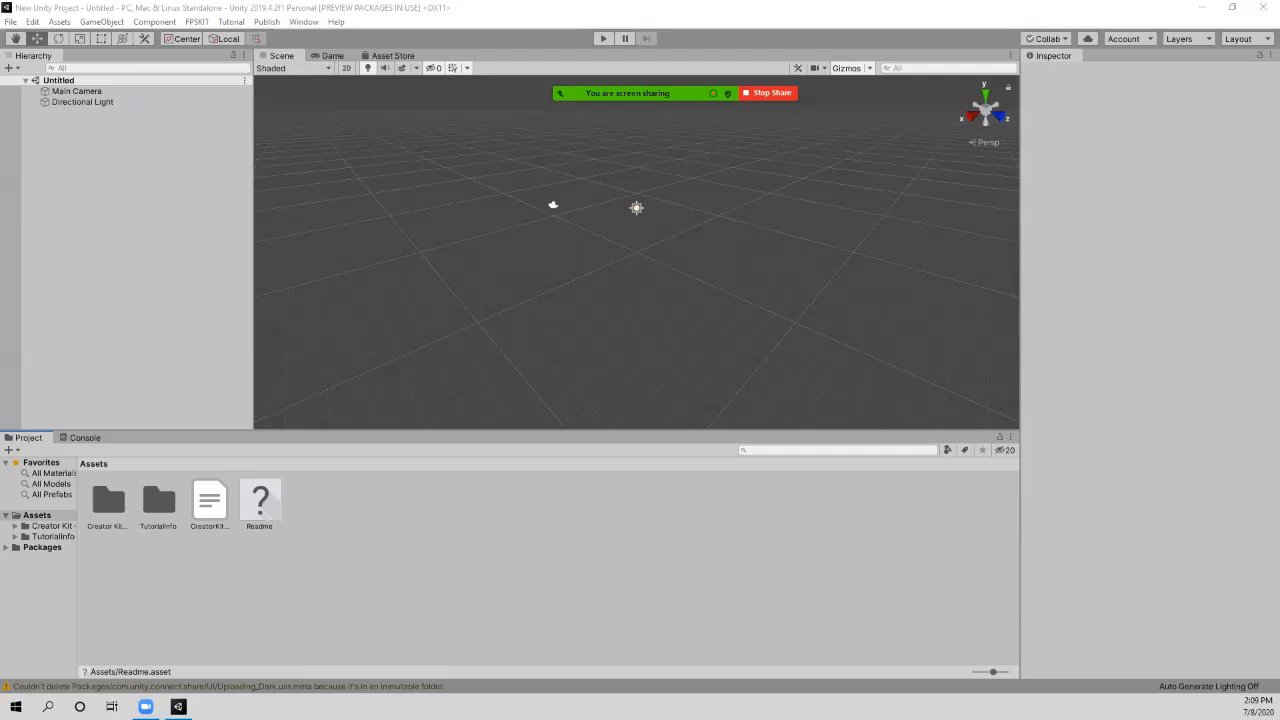
drag(0, 235, 431, 138)
scroll(368, 280, down, 2)
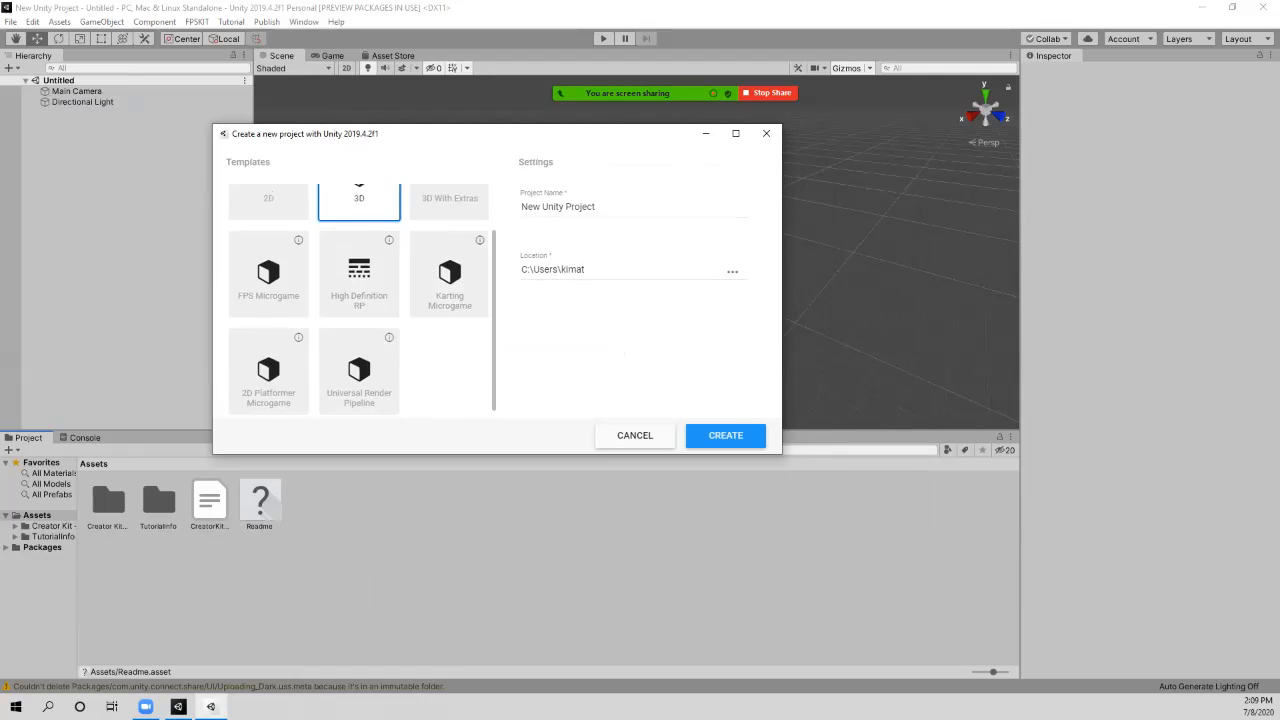
scroll(445, 320, up, 1)
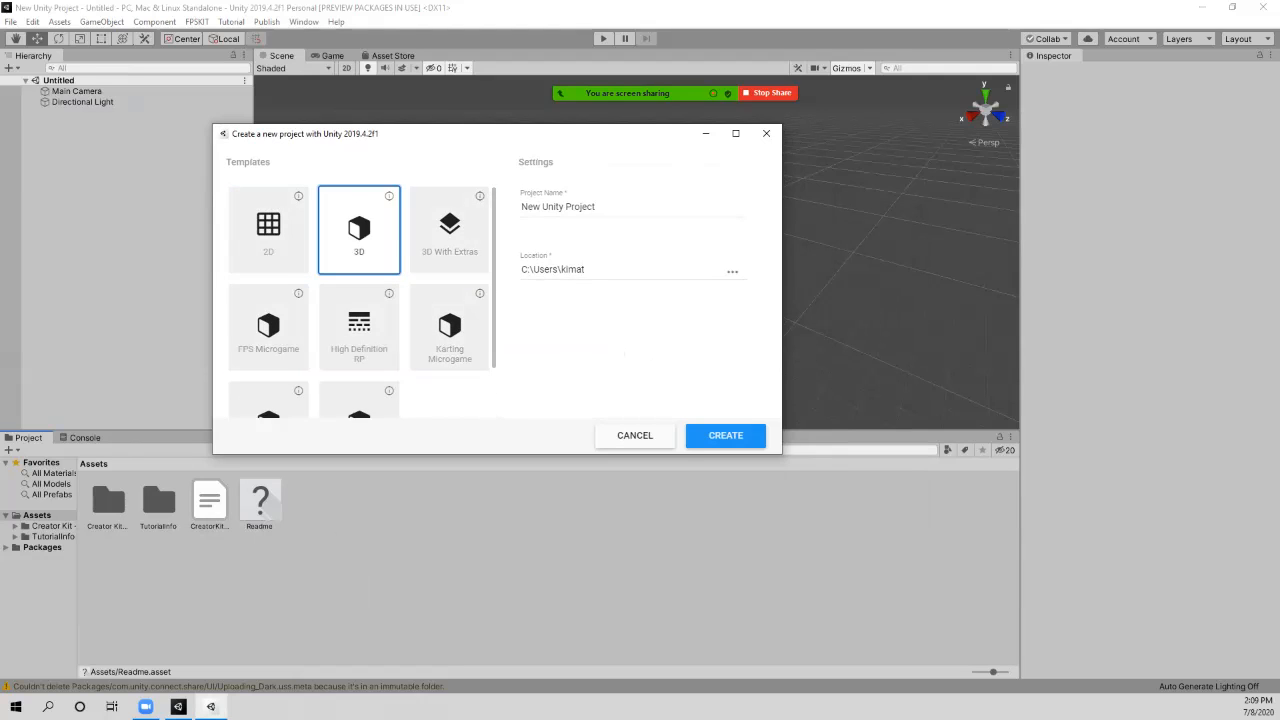
scroll(450, 300, down, 1)
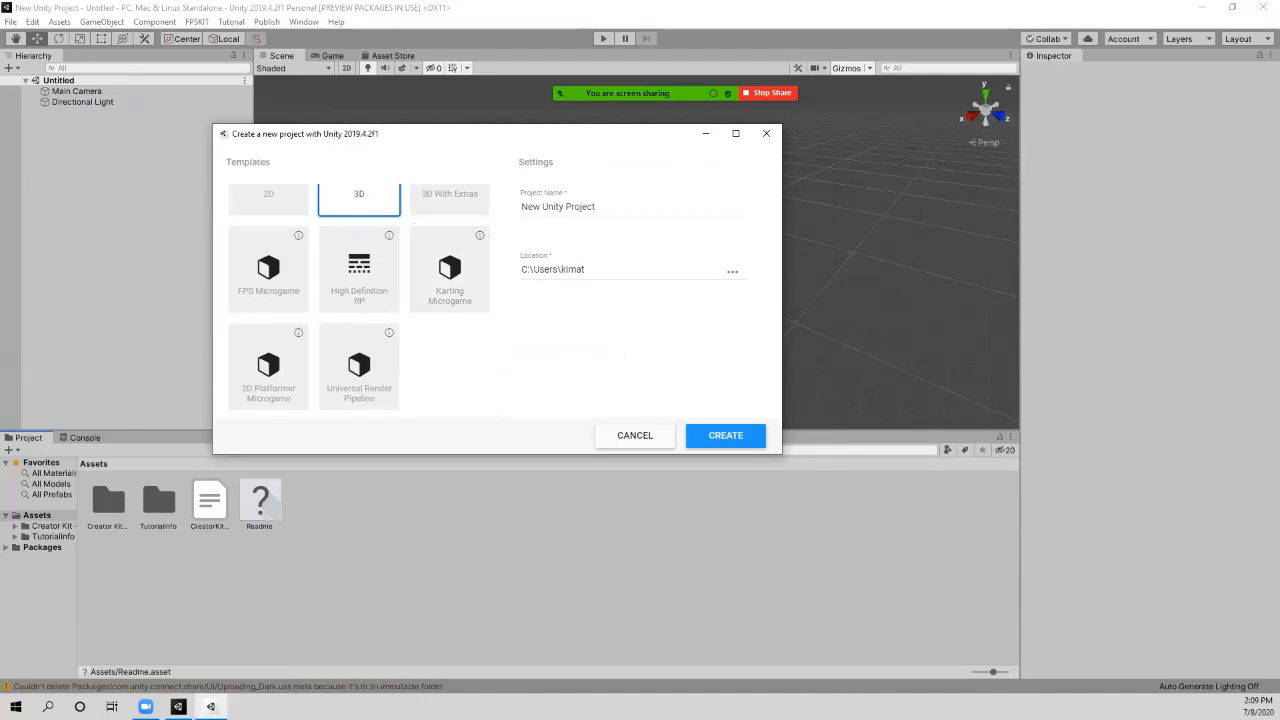
click(635, 436)
Step: Close the Unity editor, forgetting the current project, and skip the Unity Hub install wizard
click(336, 22)
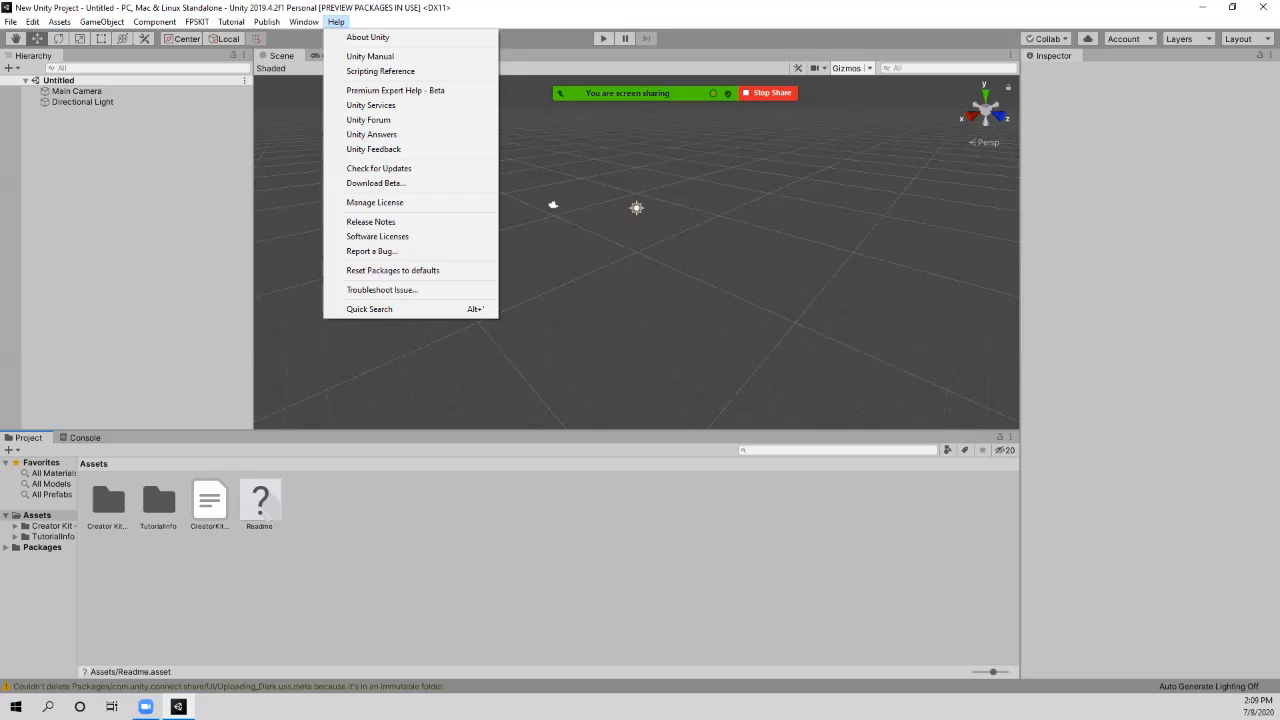
key(Escape)
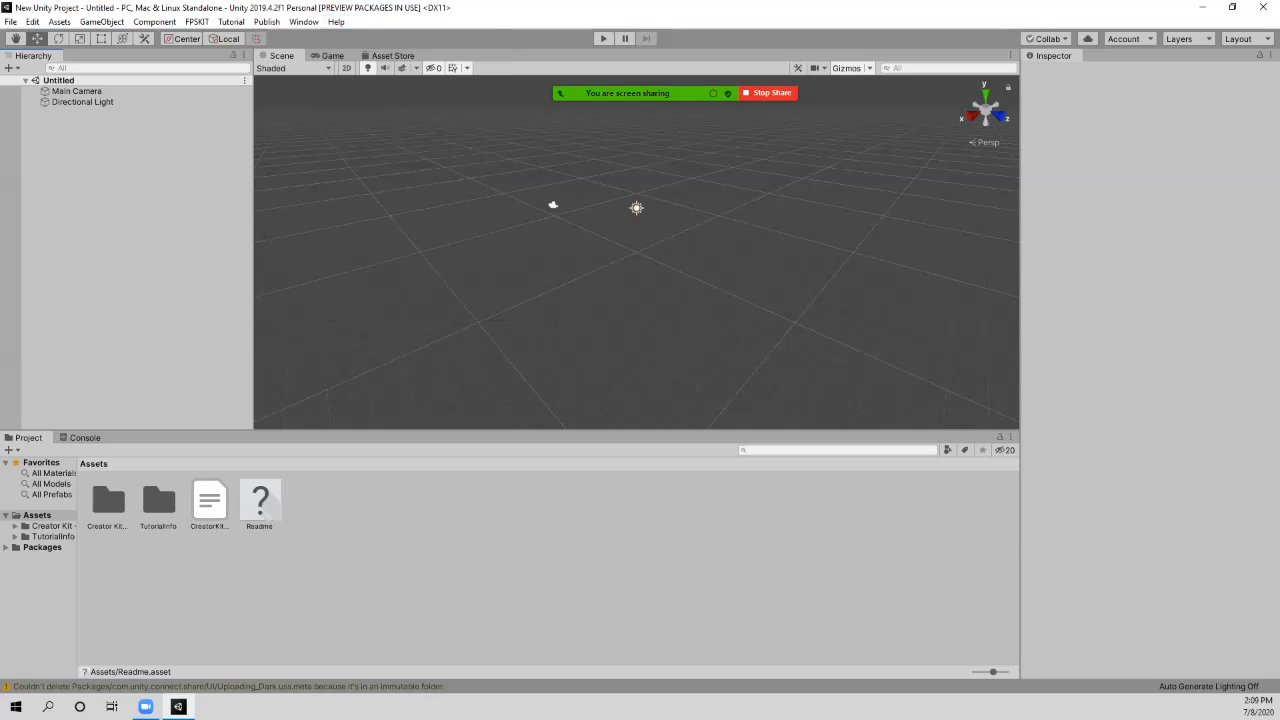
click(1263, 7)
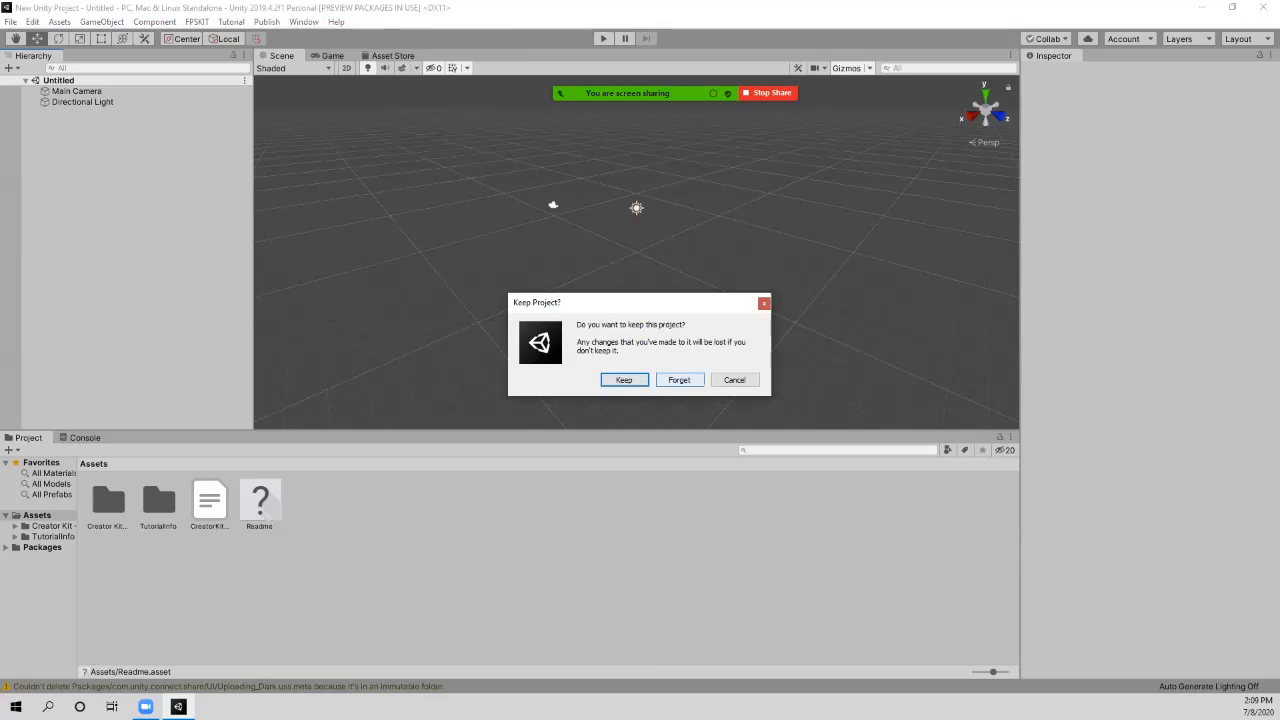
click(679, 380)
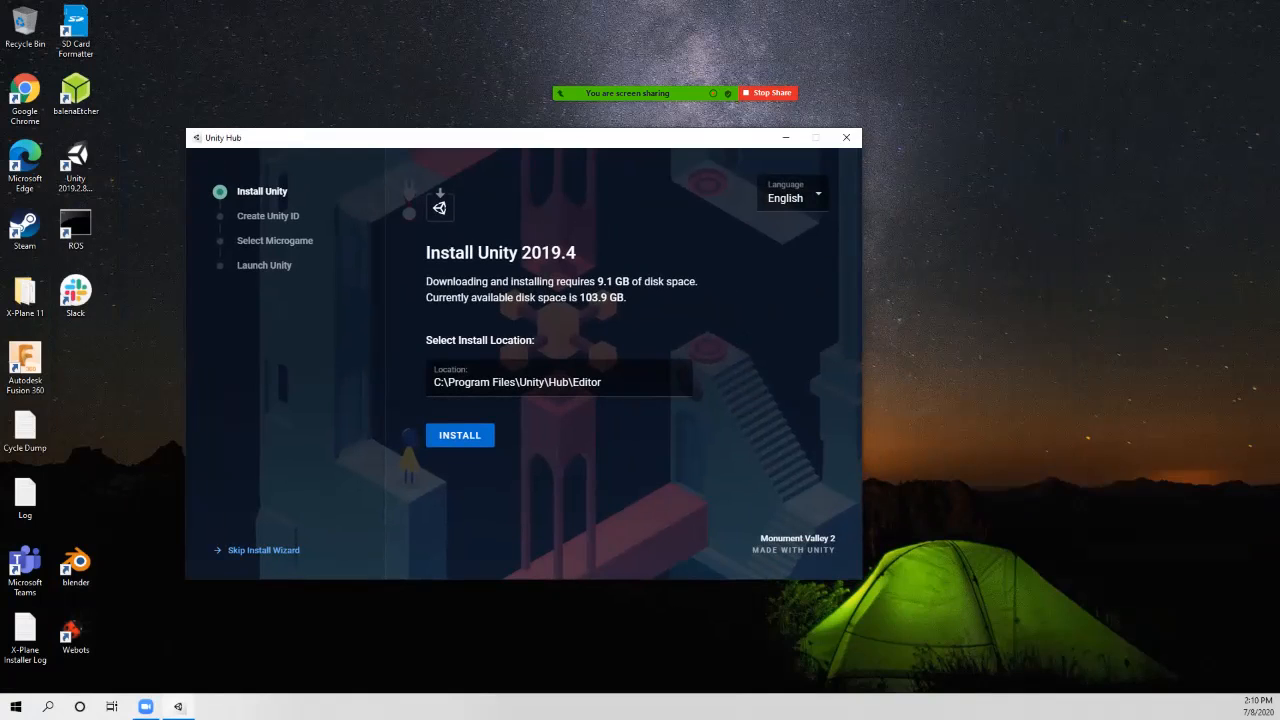
click(263, 551)
click(658, 406)
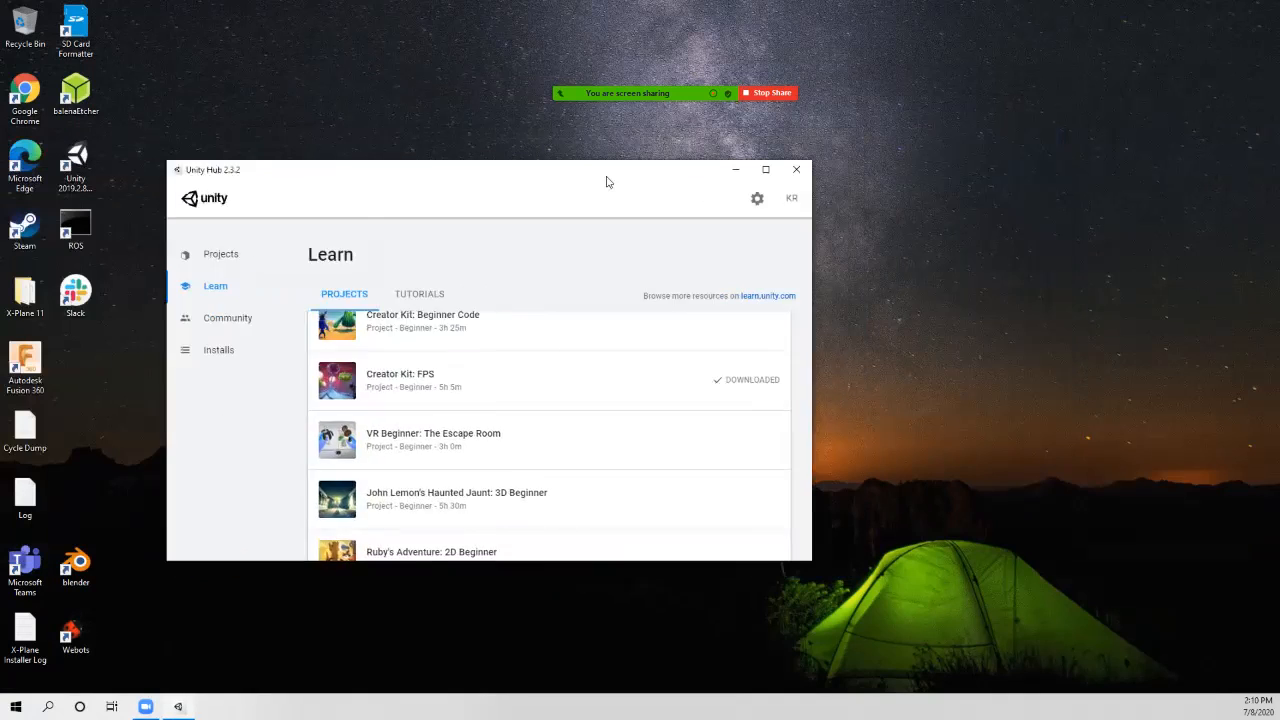
Step: Look through the learning projects offered in Unity Hub, from the microgames to the creator and game kits
drag(606, 180, 795, 180)
scroll(740, 445, up, 3)
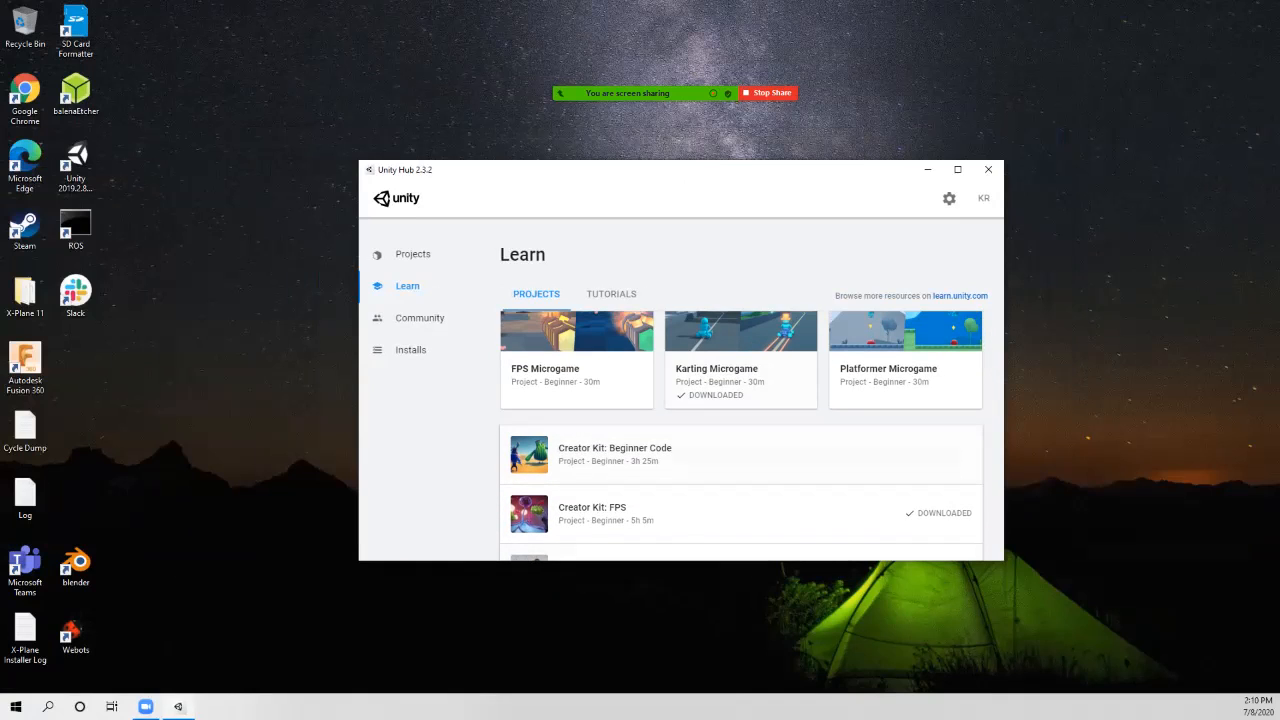
scroll(900, 380, down, 3)
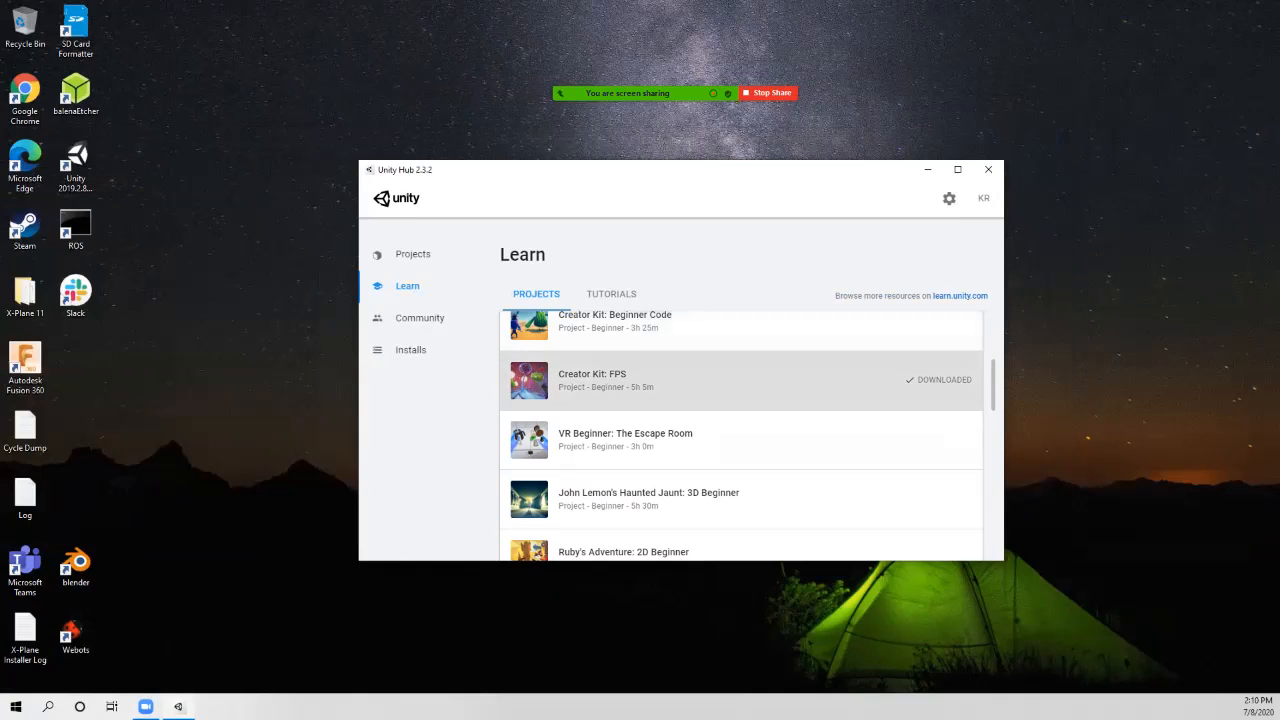
scroll(580, 385, up, 4)
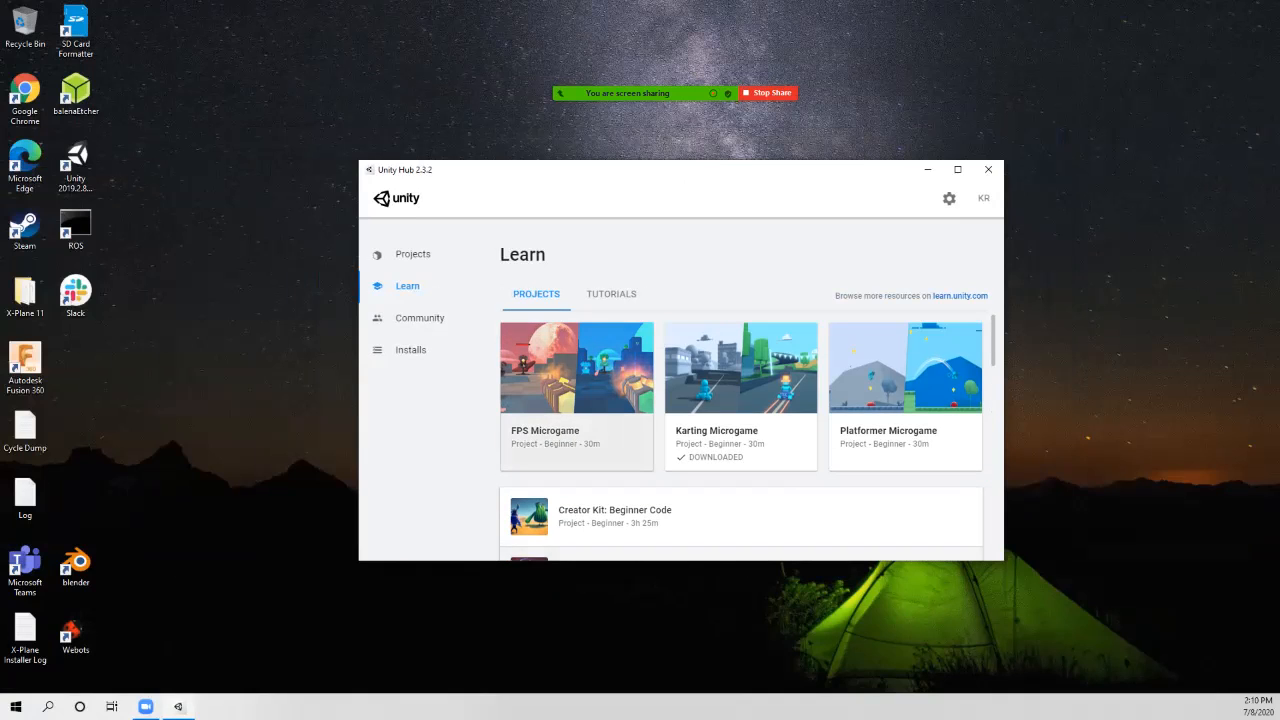
scroll(577, 420, down, 1)
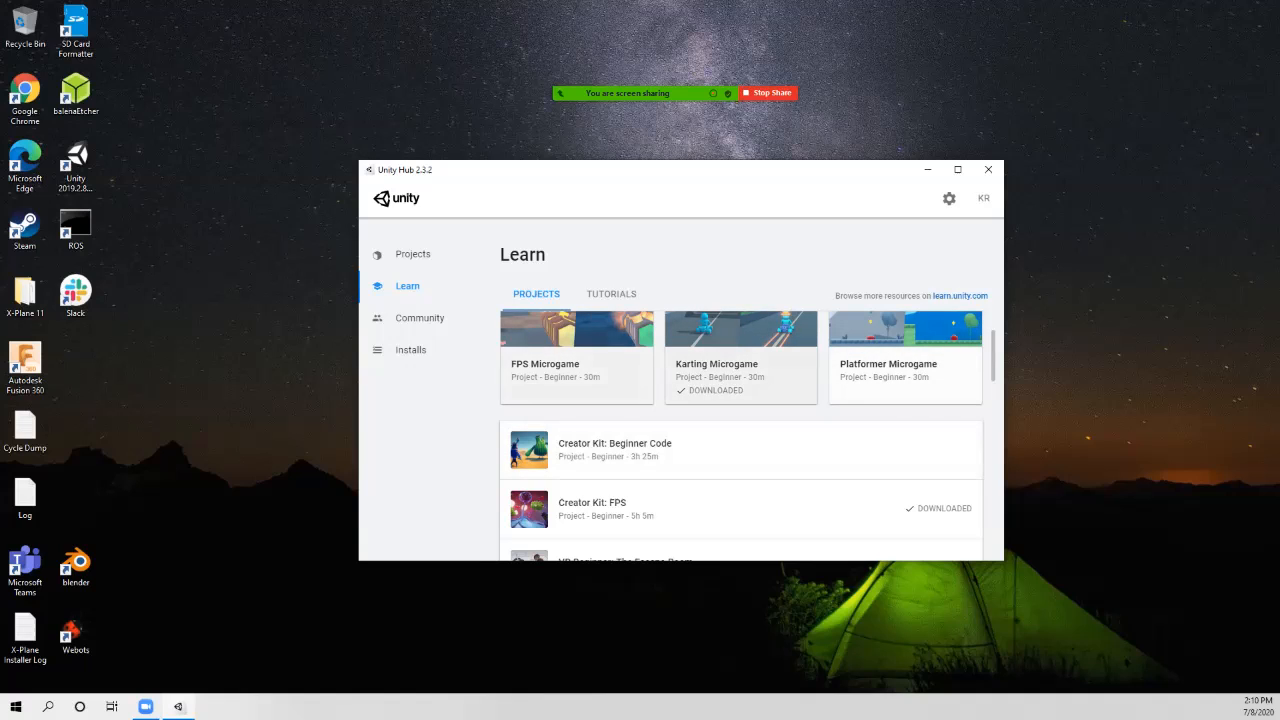
scroll(741, 440, down, 2)
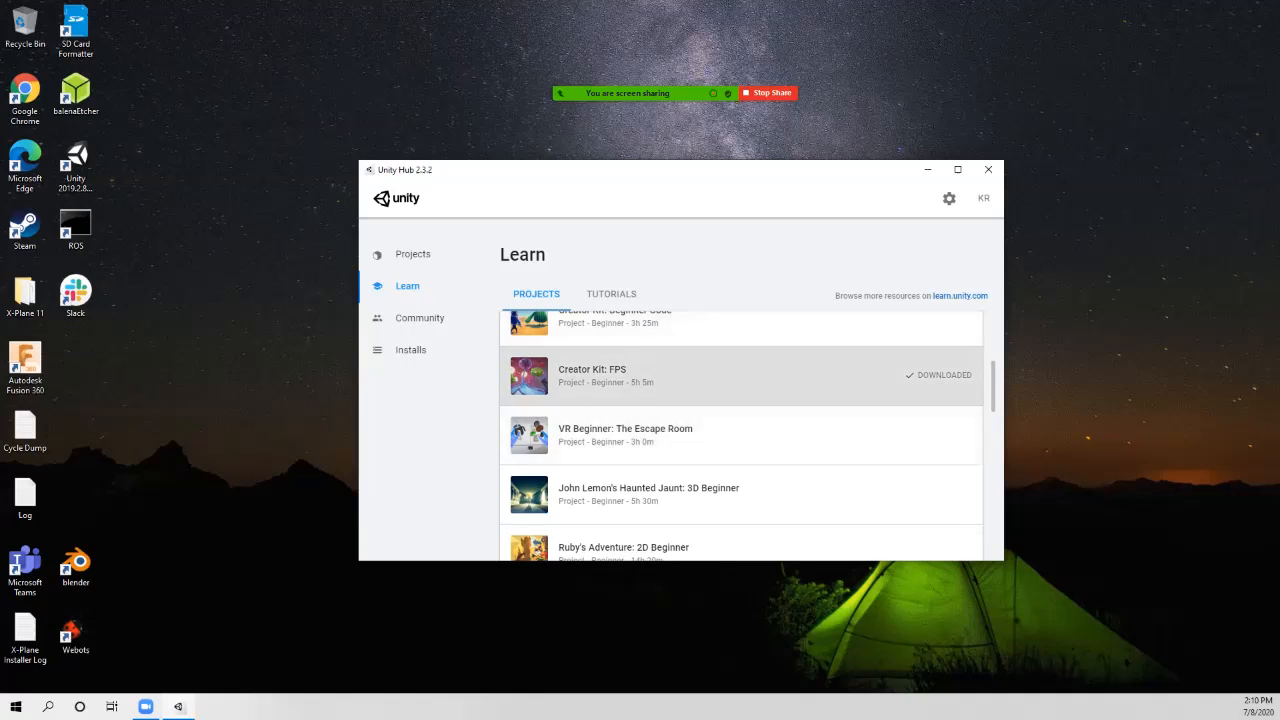
scroll(741, 480, down, 3)
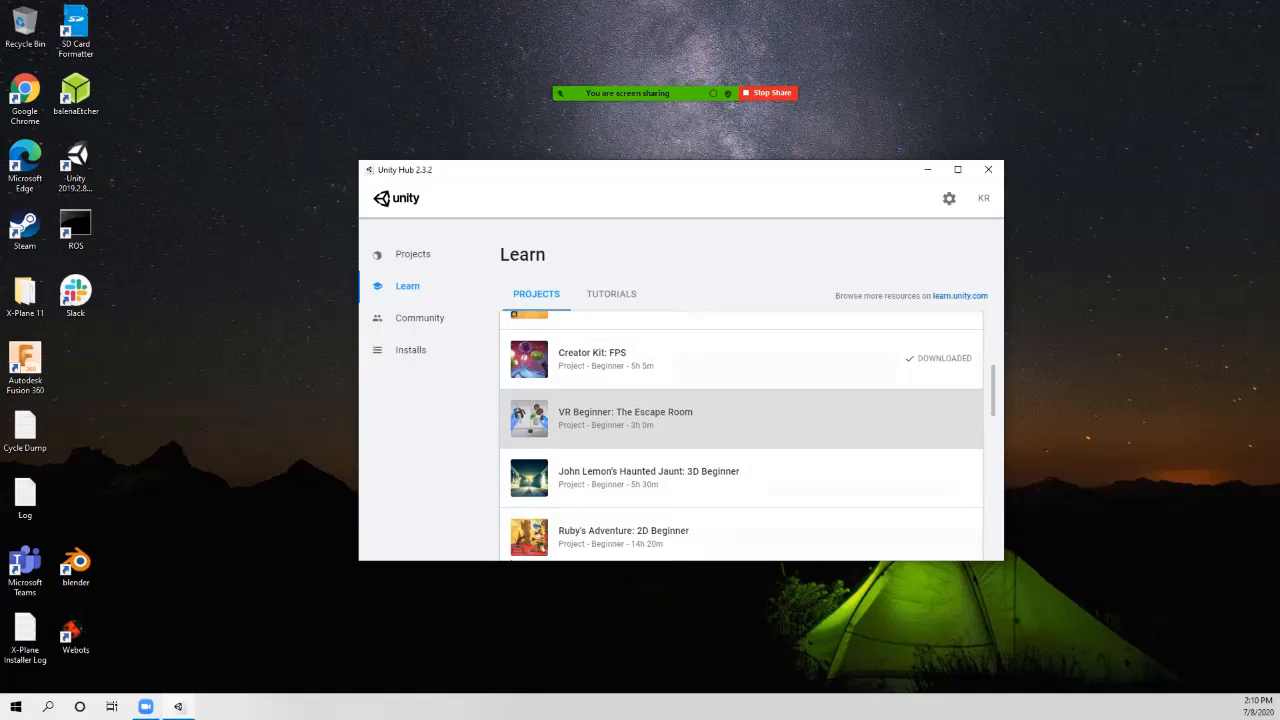
scroll(741, 460, down, 5)
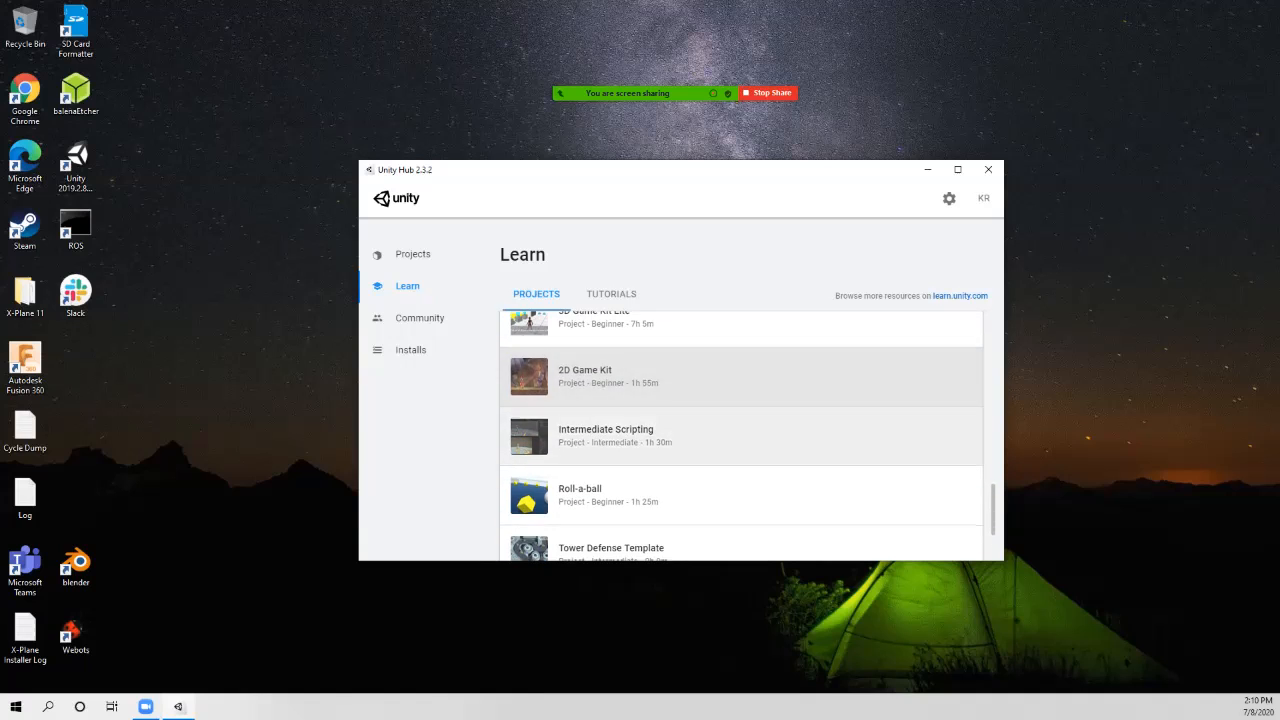
scroll(741, 460, up, 10)
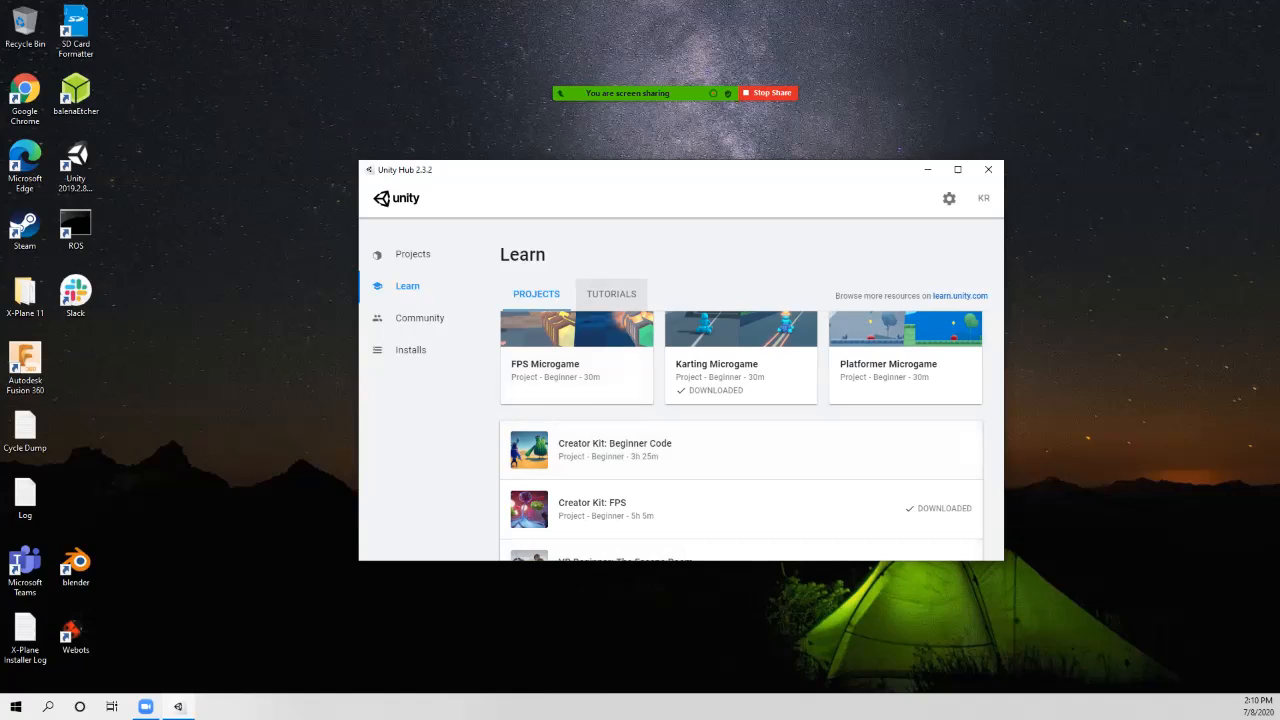
Step: Look through the tutorials offered in the Learn section of Unity Hub
click(611, 294)
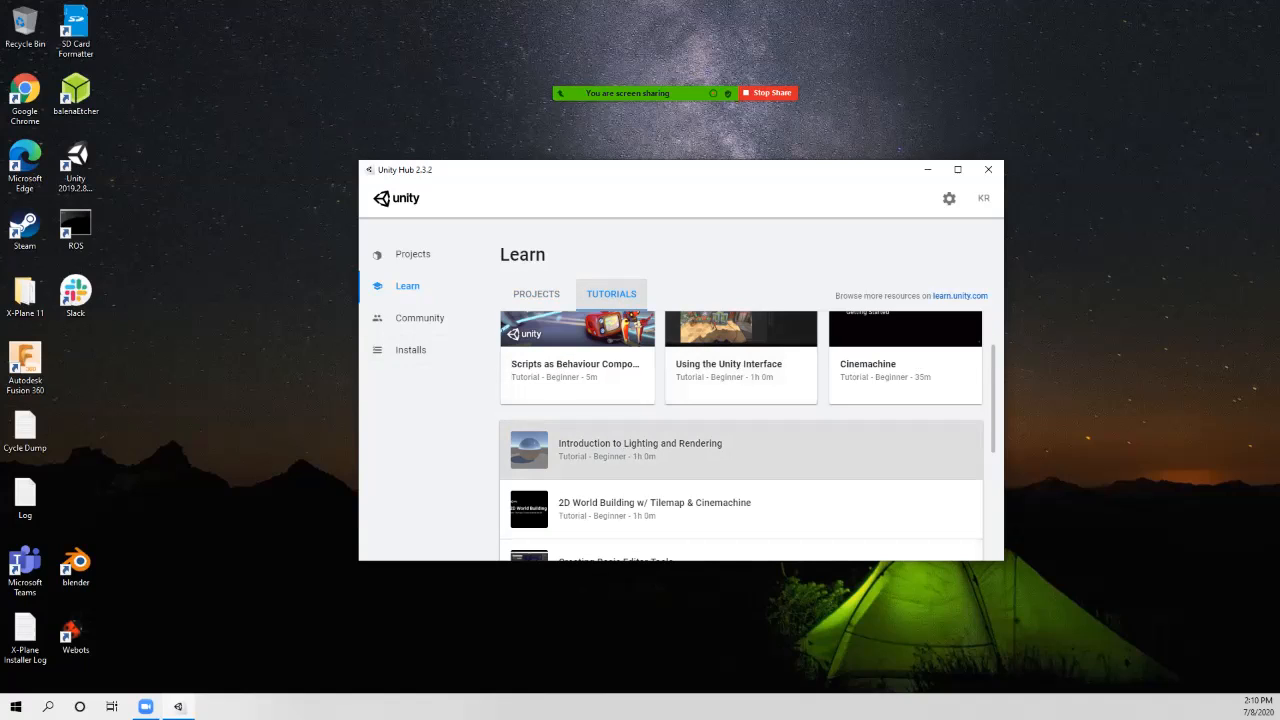
scroll(740, 440, down, 5)
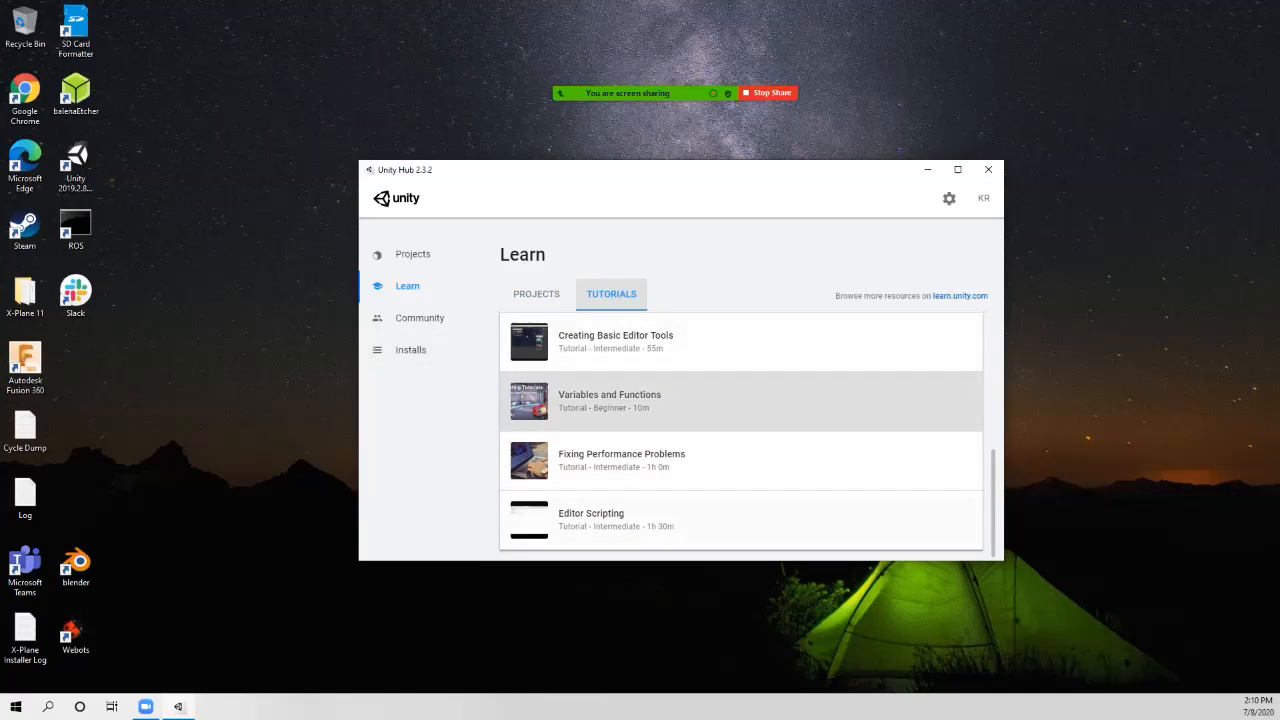
scroll(740, 440, up, 2)
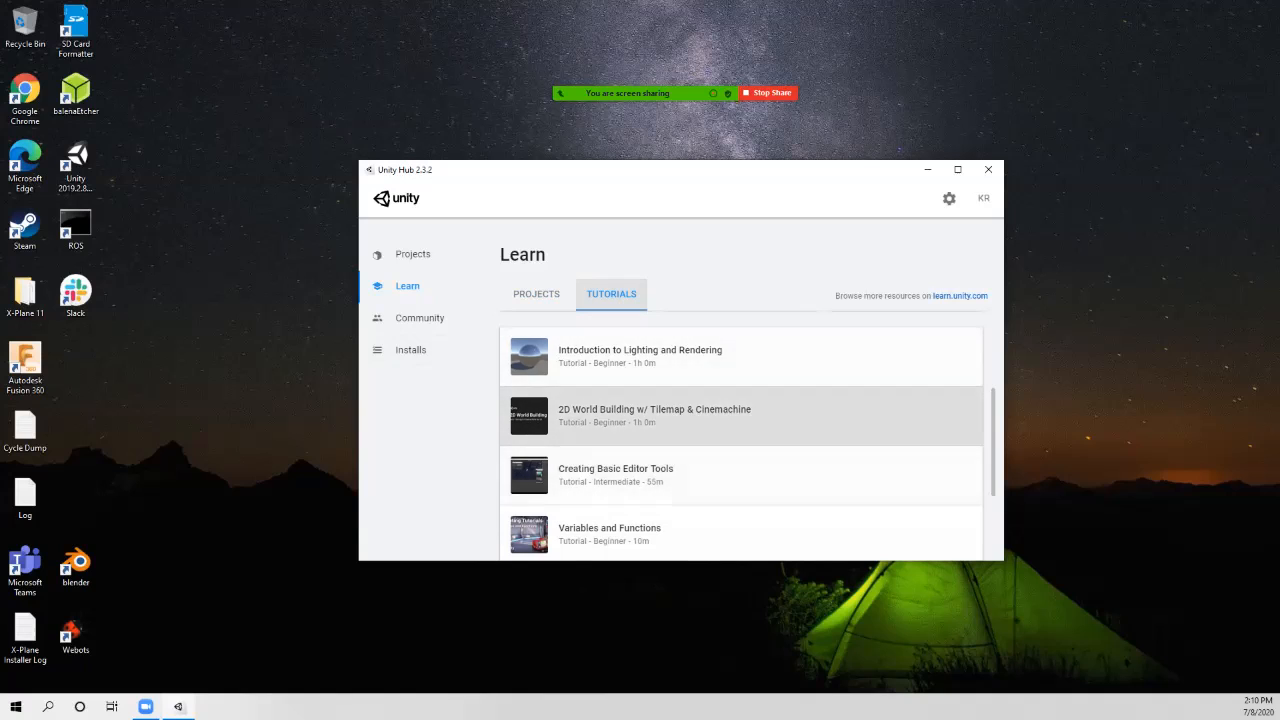
scroll(740, 490, up, 1)
scroll(580, 490, up, 1)
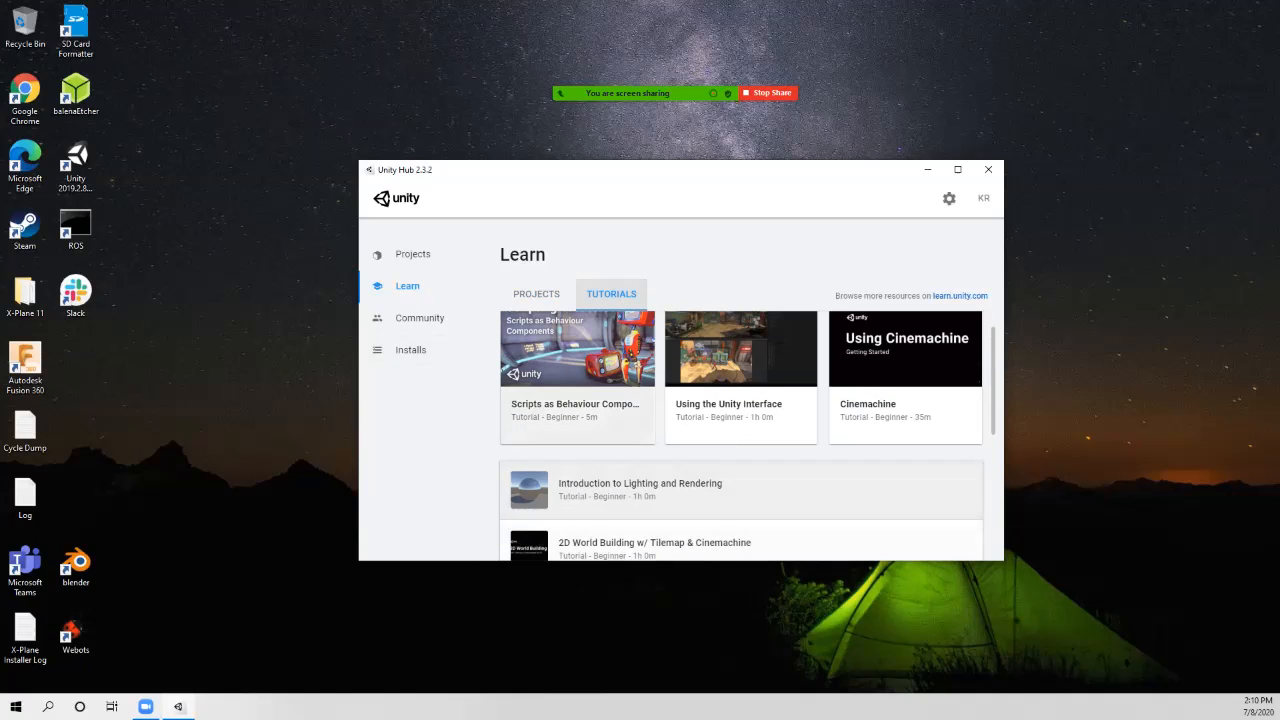
Step: Open the online tutorials for the Creator Kit: FPS project from the Learn projects
click(536, 294)
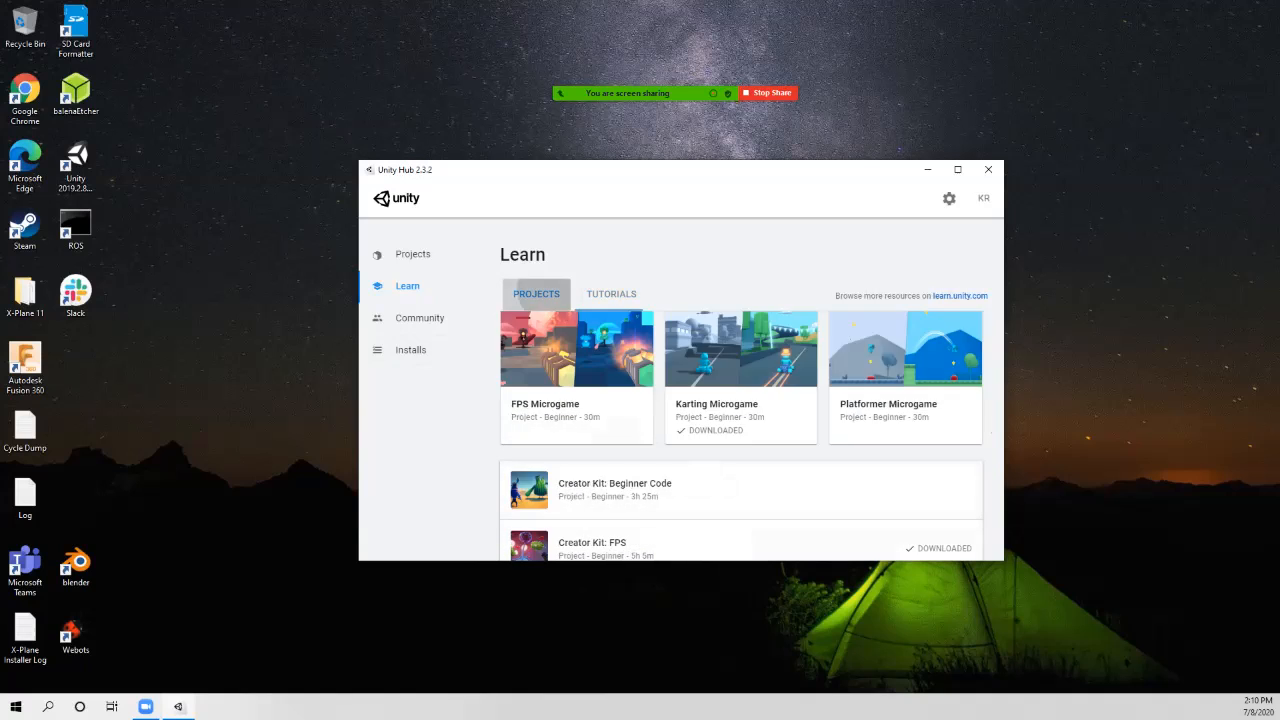
scroll(740, 430, down, 2)
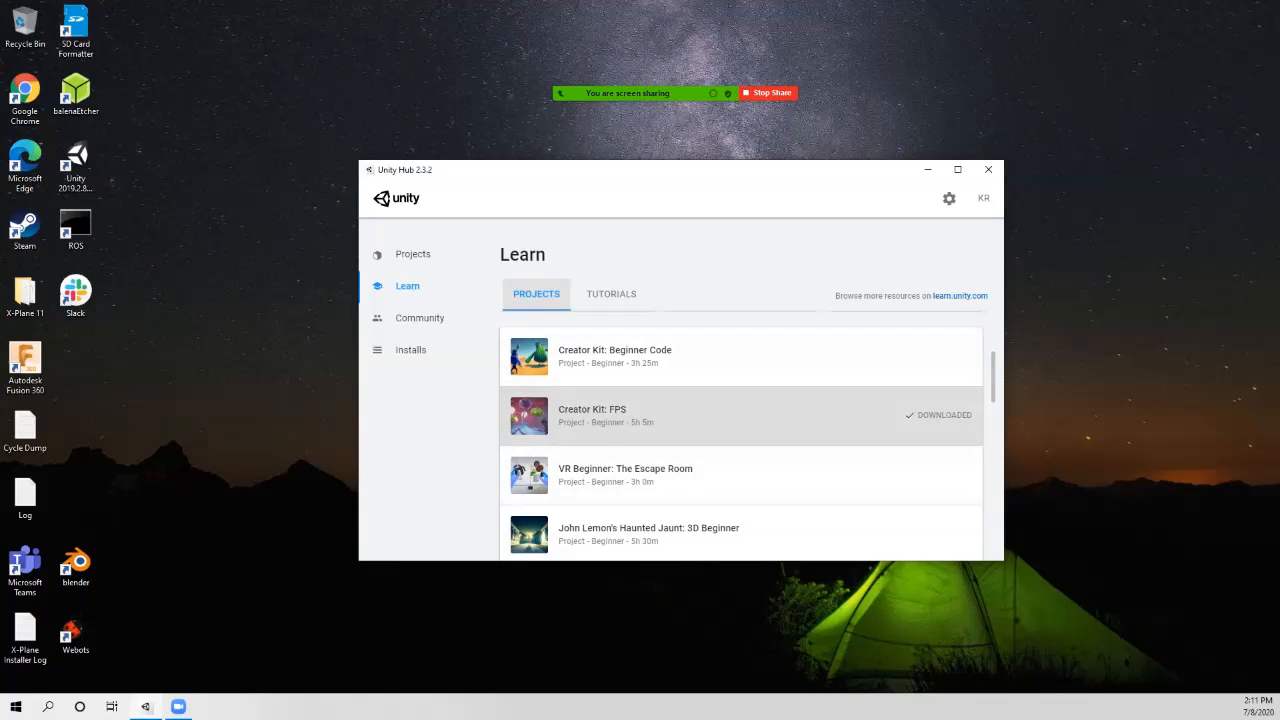
click(700, 415)
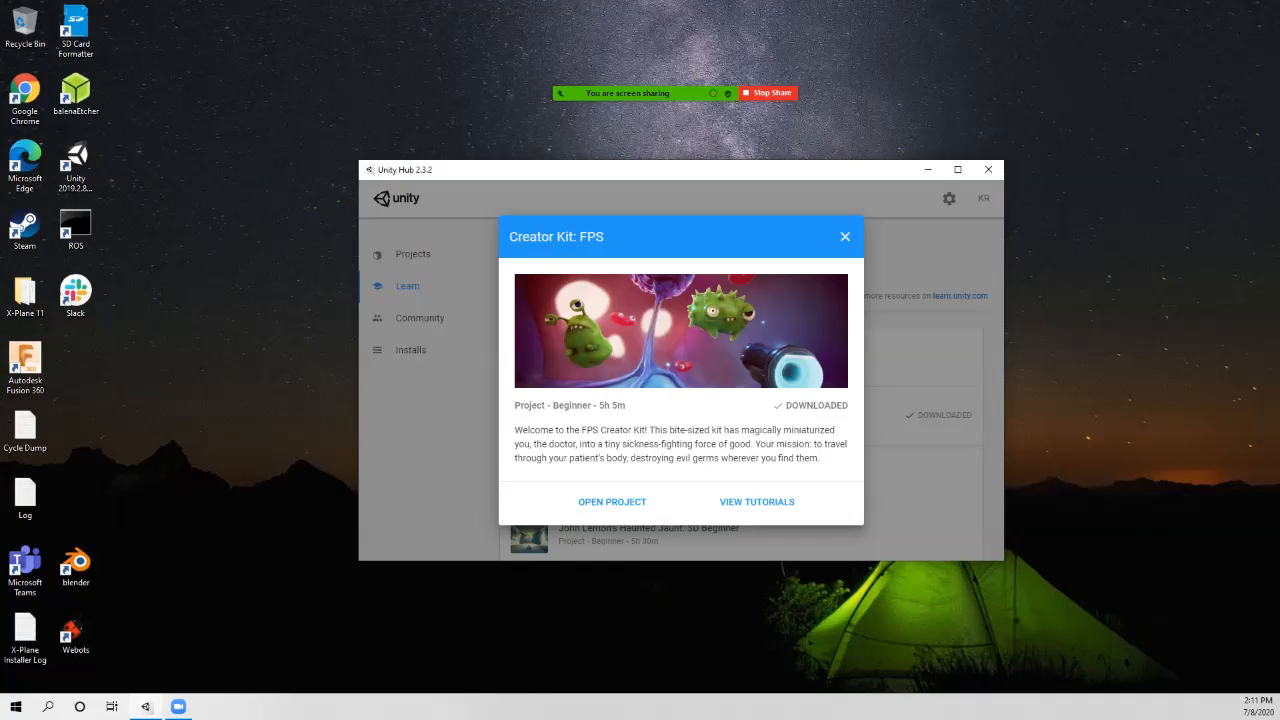
key(Escape)
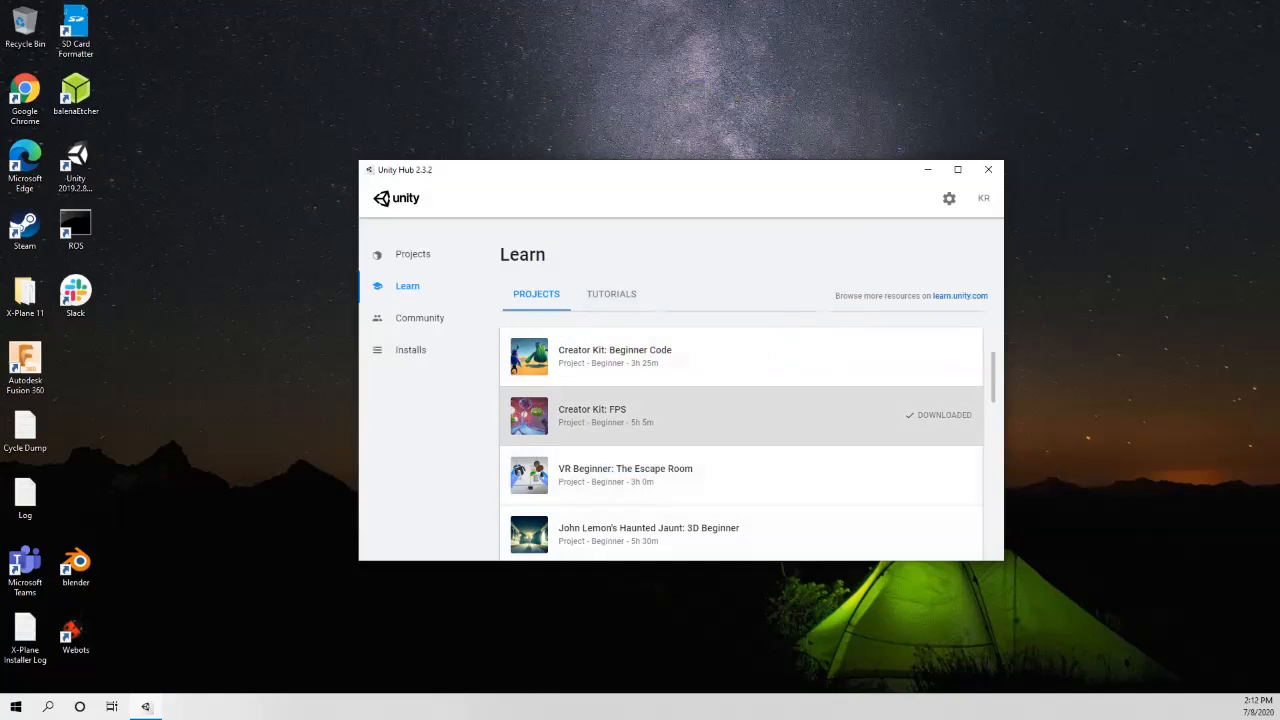
click(600, 415)
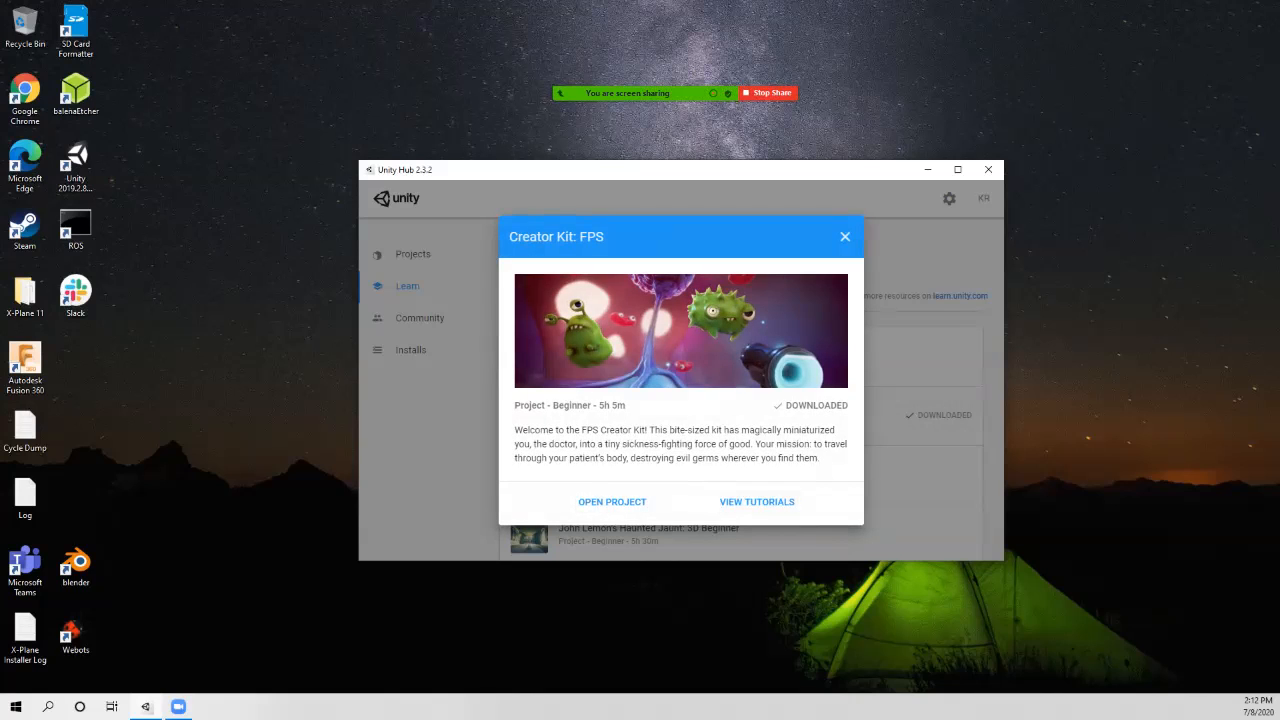
click(757, 502)
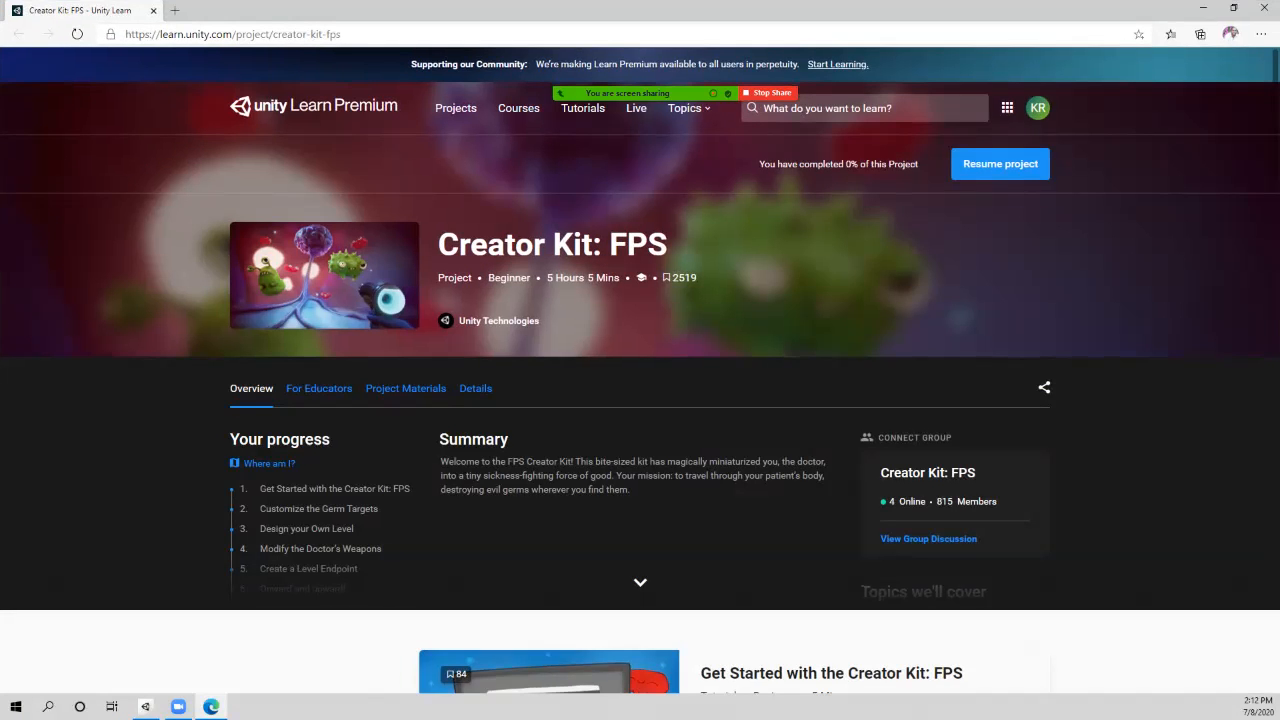
Step: Look through the list of tutorials on the Creator Kit: FPS project page
scroll(640, 470, down, 8)
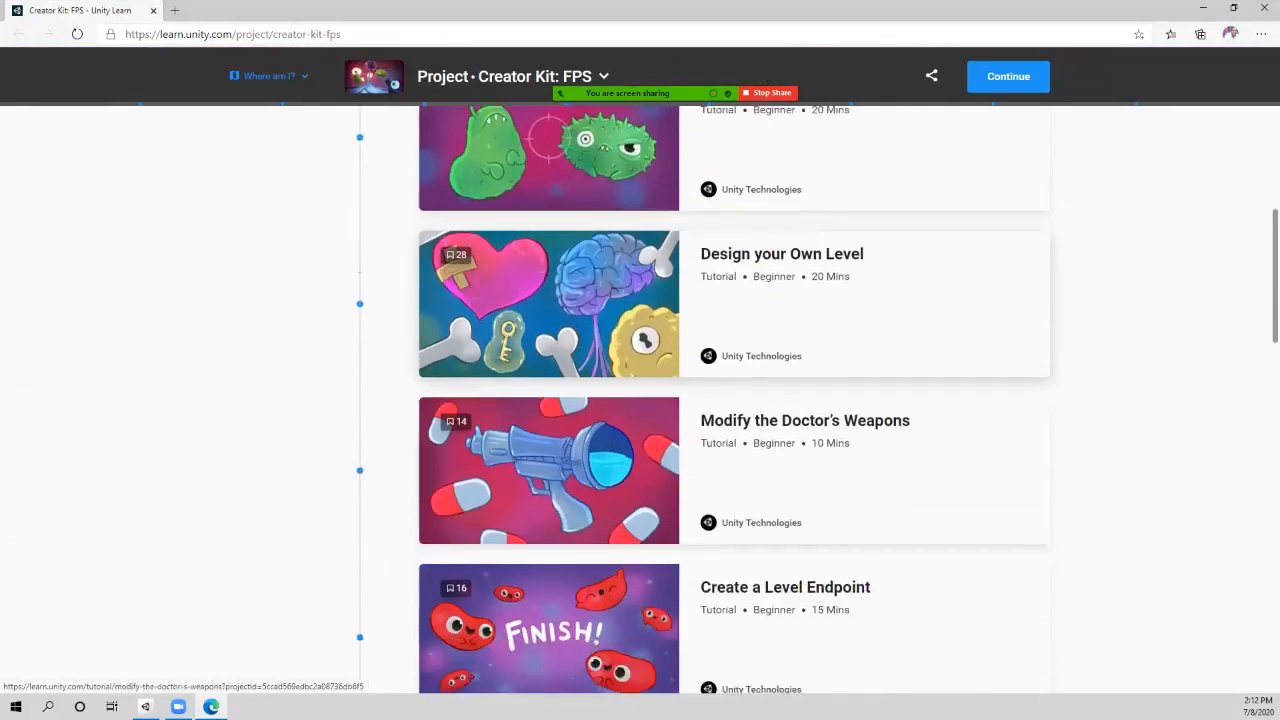
scroll(640, 470, down, 10)
scroll(700, 260, up, 12)
scroll(700, 360, down, 12)
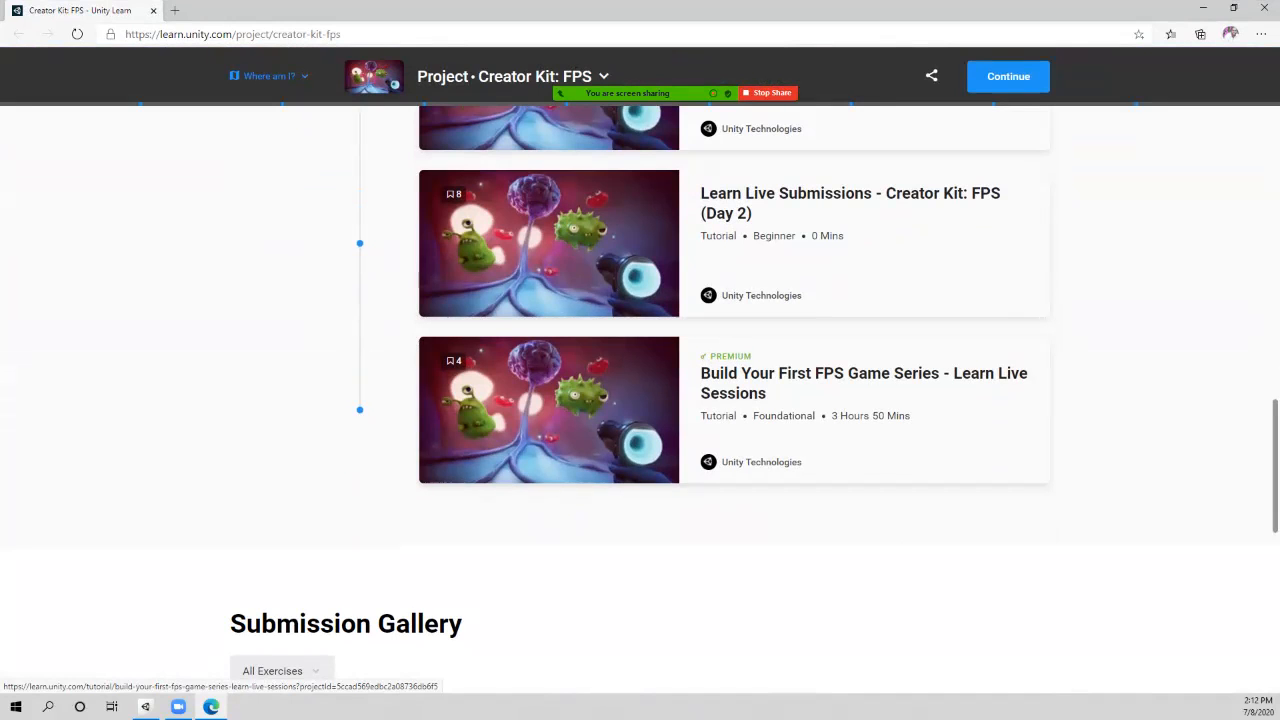
Step: Review the Creator Kit: FPS tutorial cards and the project's full tutorial outline, and close the browser
scroll(734, 440, up, 4)
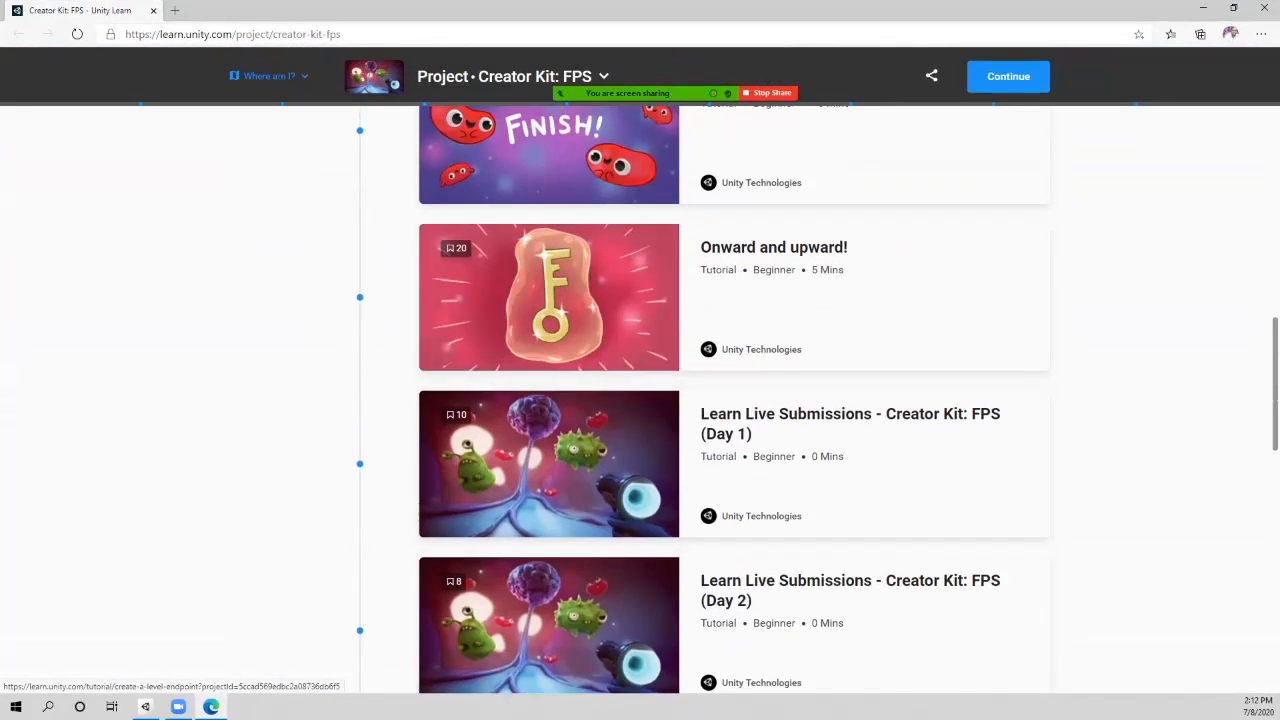
scroll(734, 460, up, 5)
scroll(734, 400, up, 4)
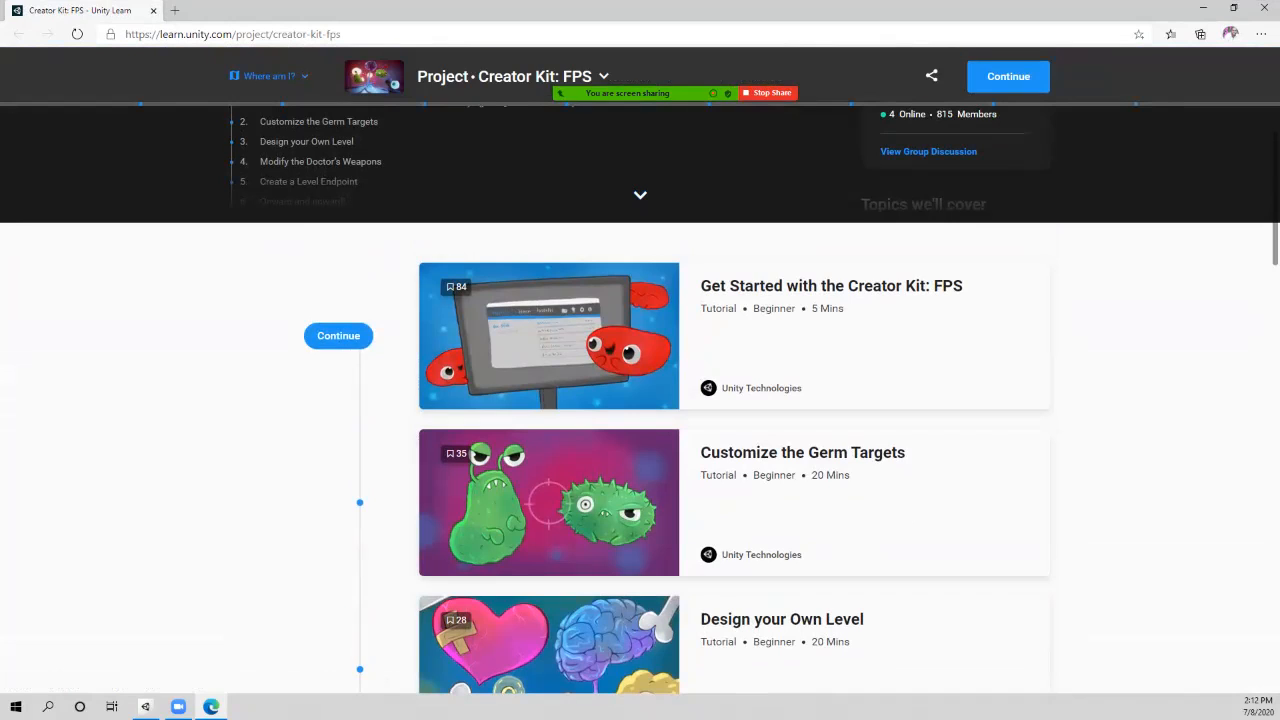
key(ctrl+a)
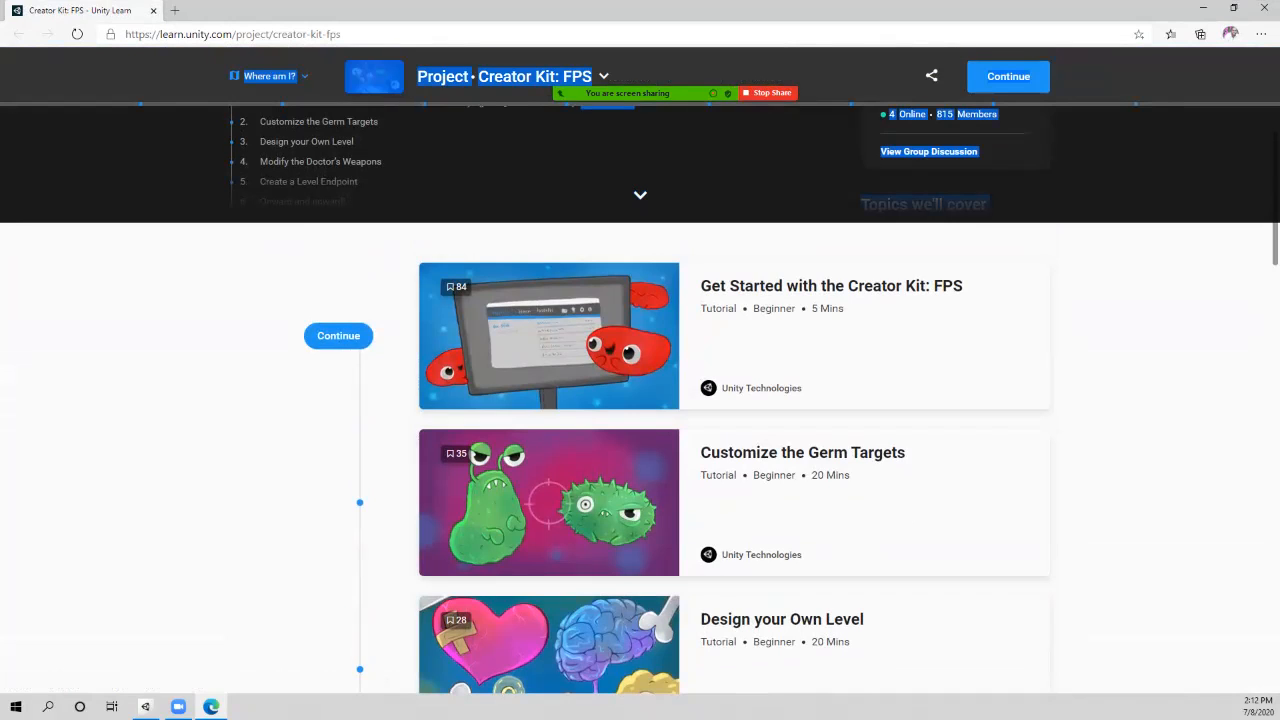
click(603, 76)
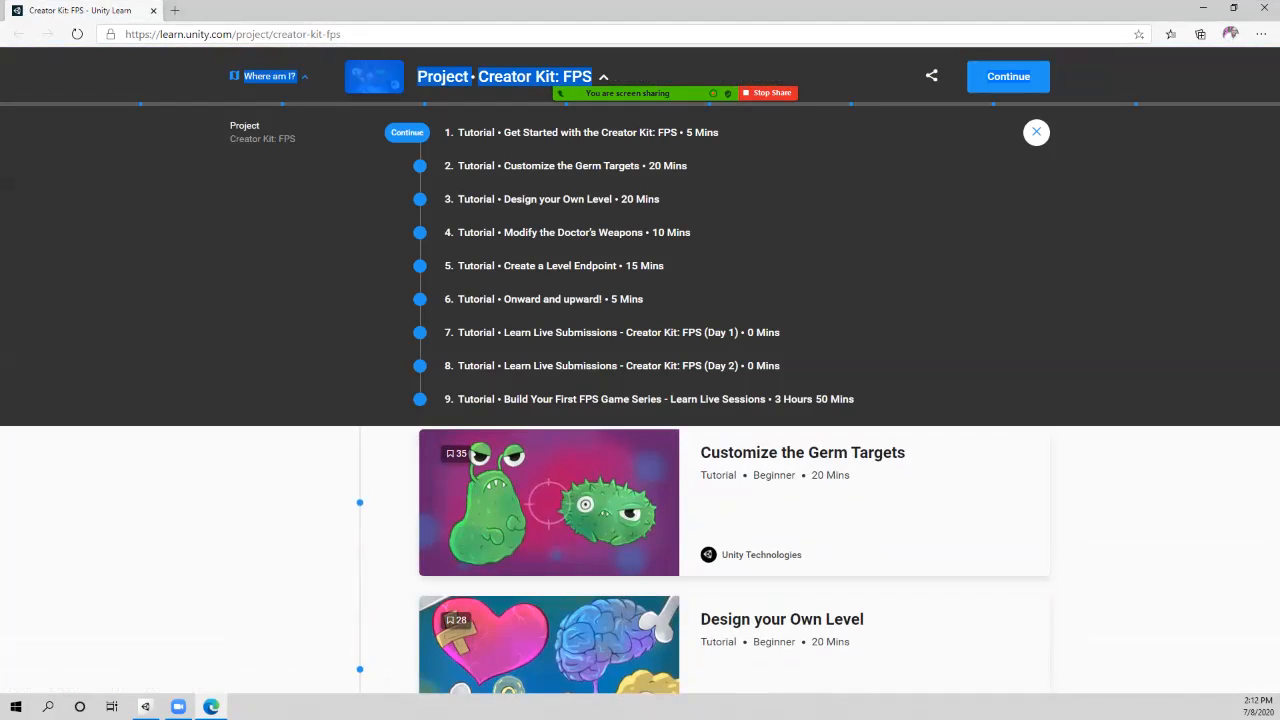
key(alt+F4)
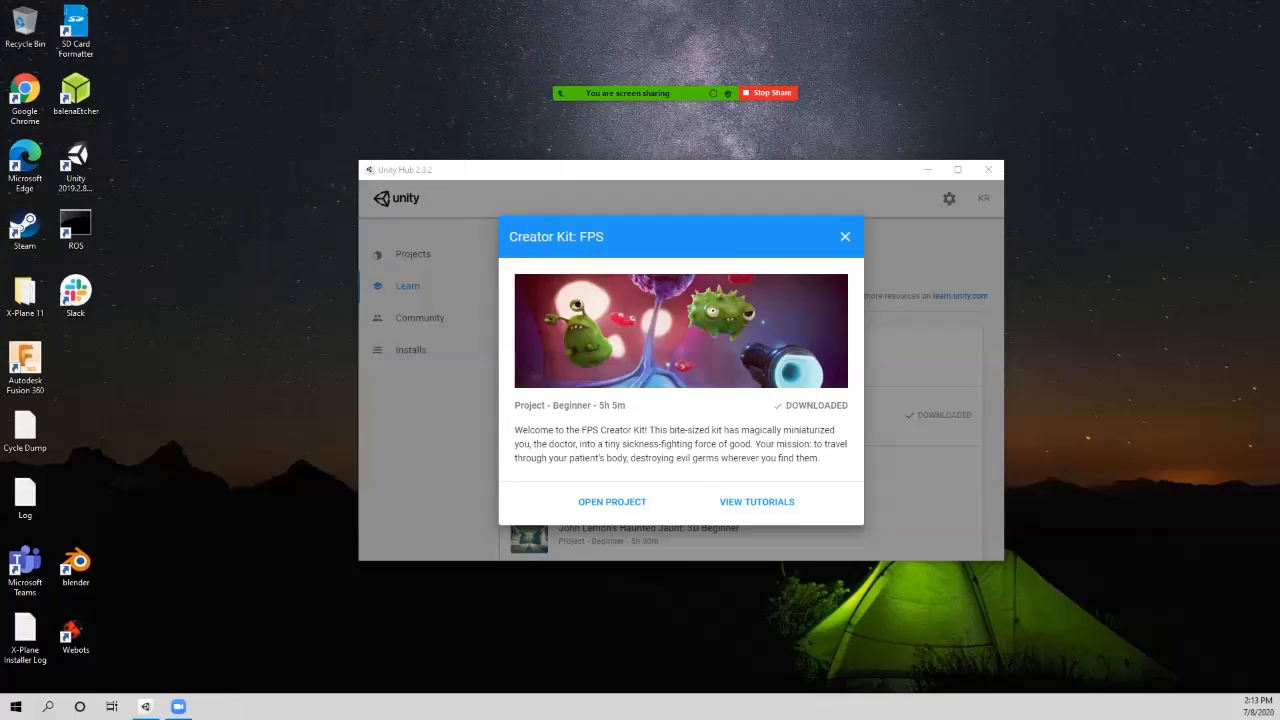
Step: Download the Creator Kit: Beginner Code project from the Learn projects in Unity Hub
key(Escape)
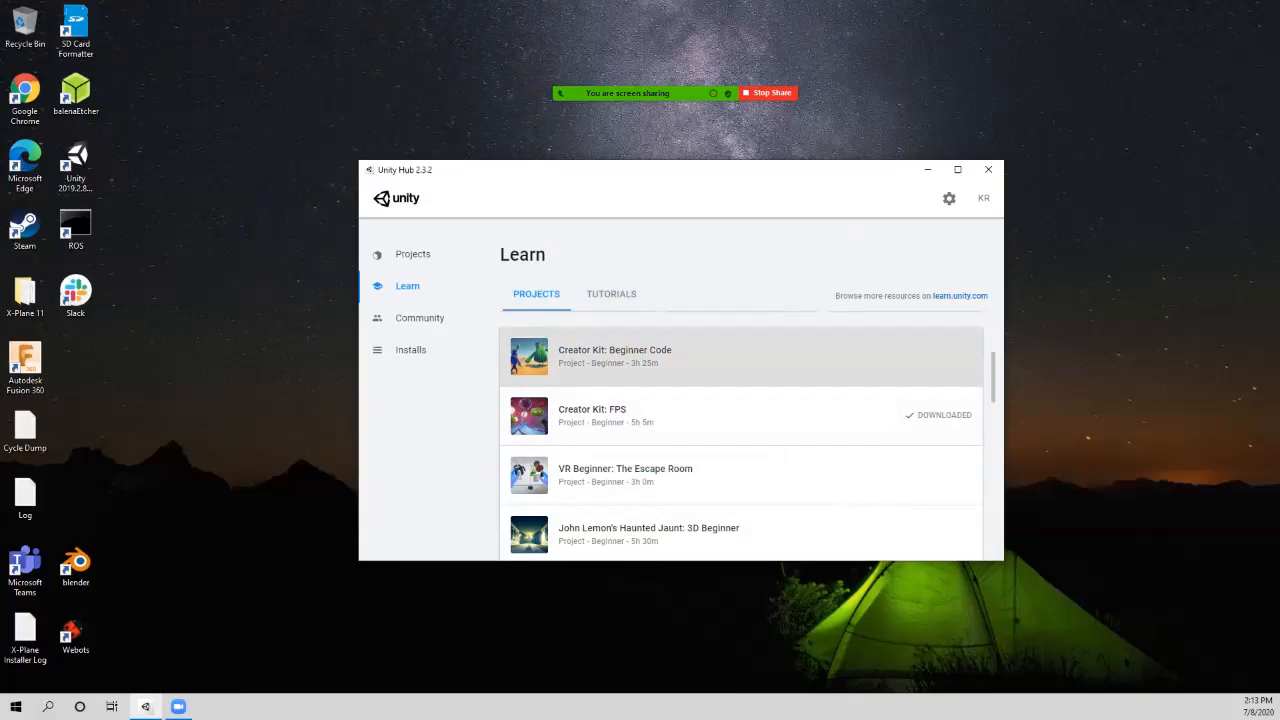
click(640, 356)
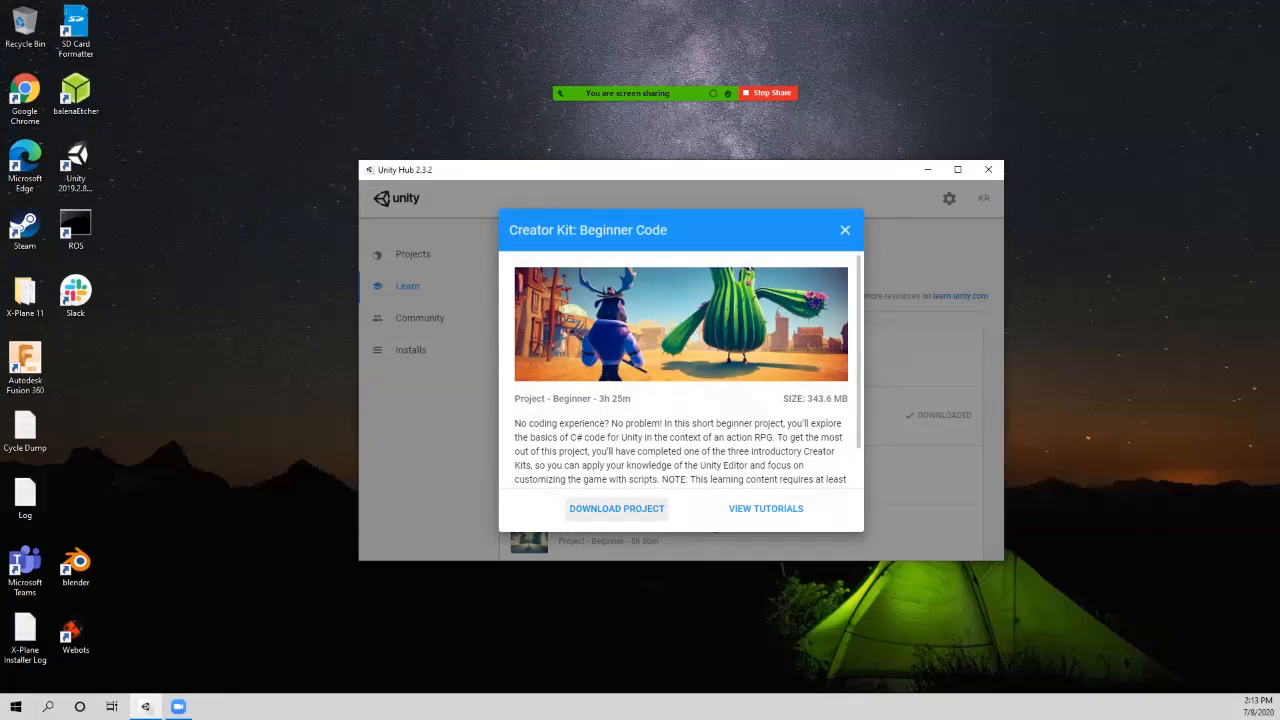
click(616, 508)
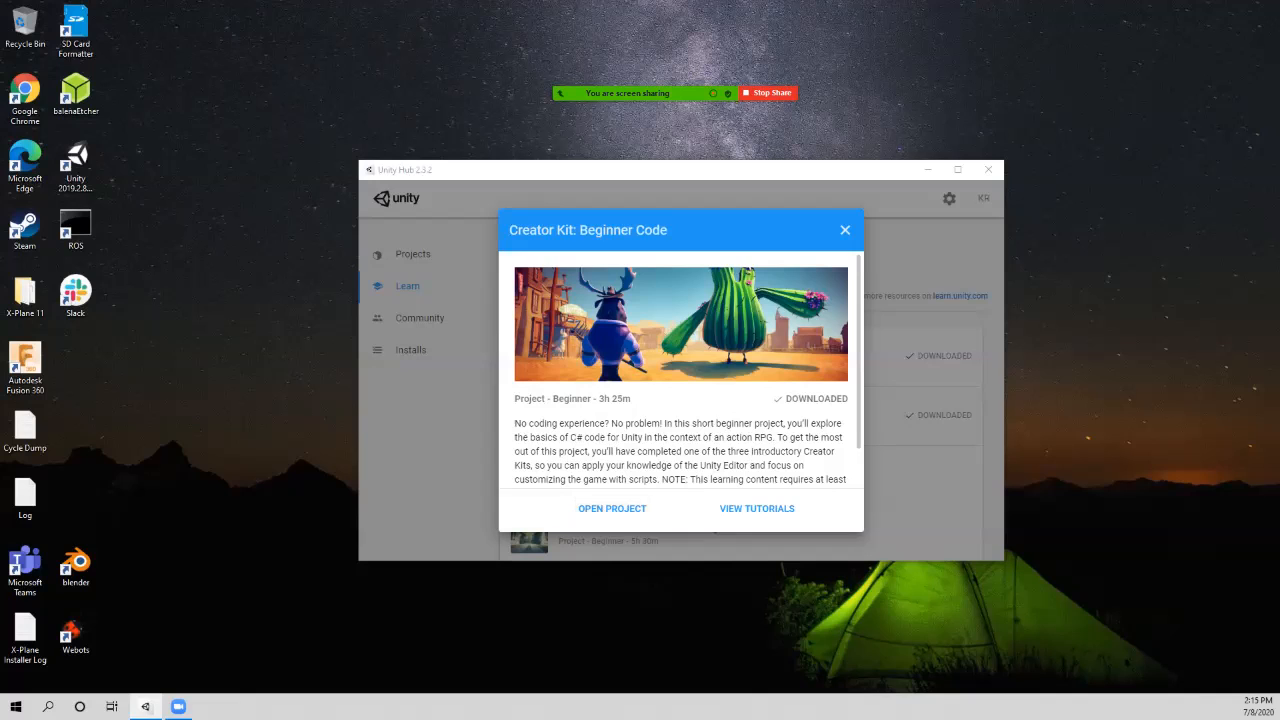
Step: Open the downloaded Creator Kit: FPS project from the Learn projects
key(Escape)
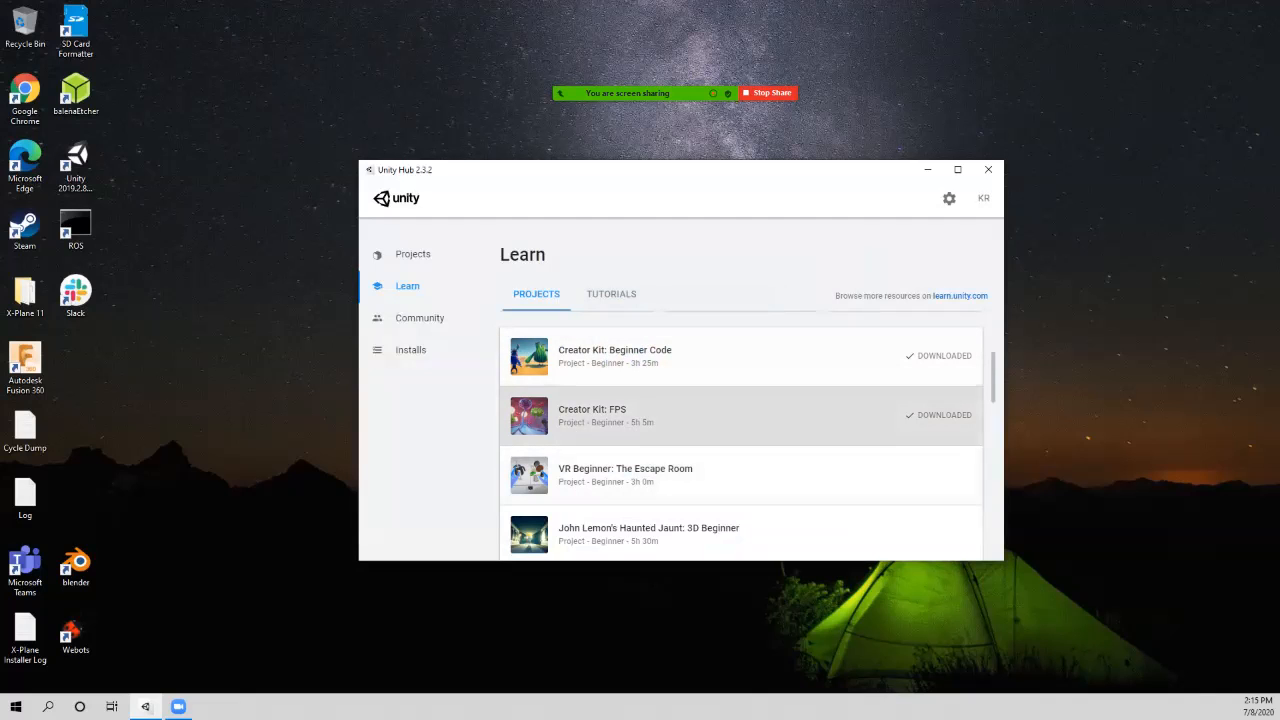
click(700, 415)
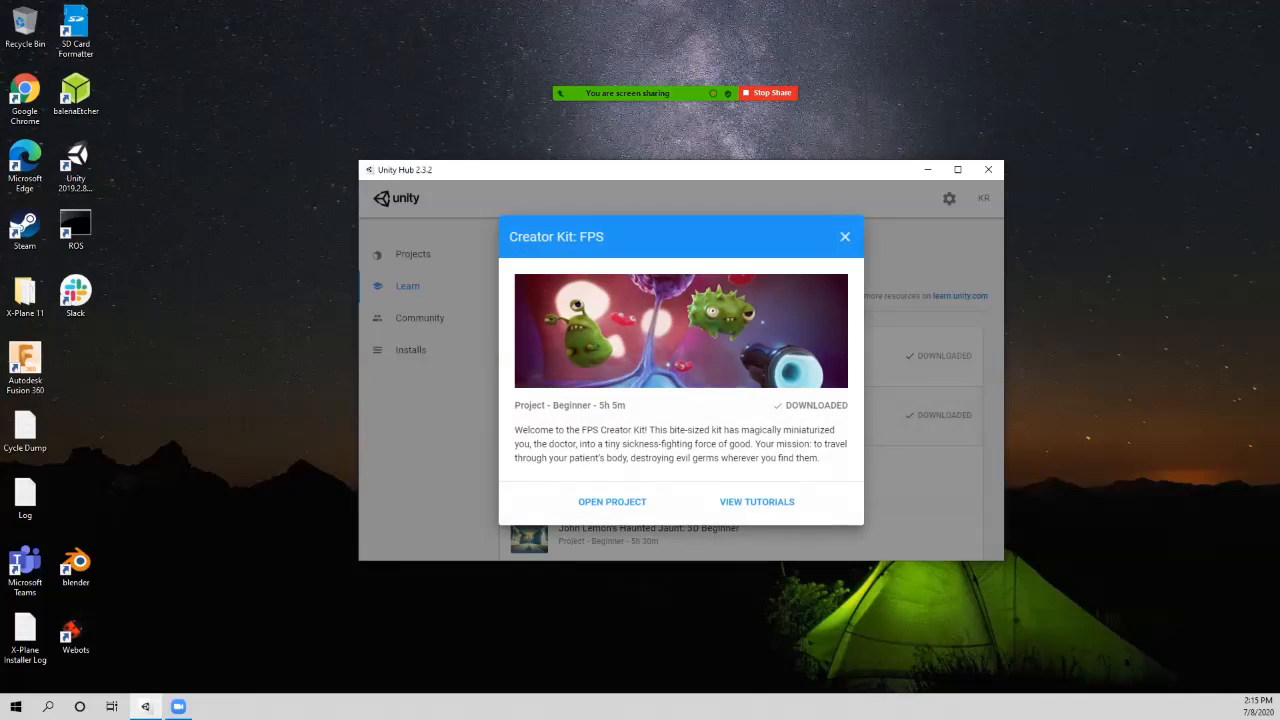
click(612, 502)
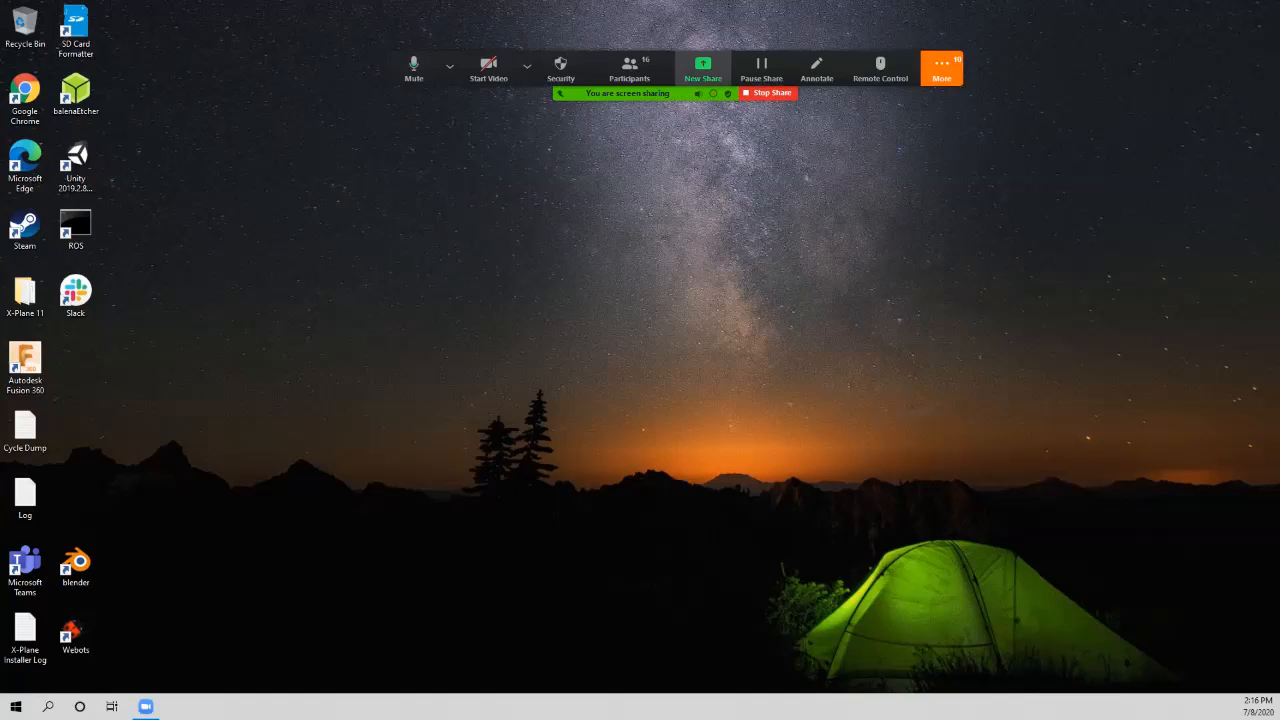
Step: Open the Zoom group chat and move its window off the shared screen
click(941, 68)
click(954, 98)
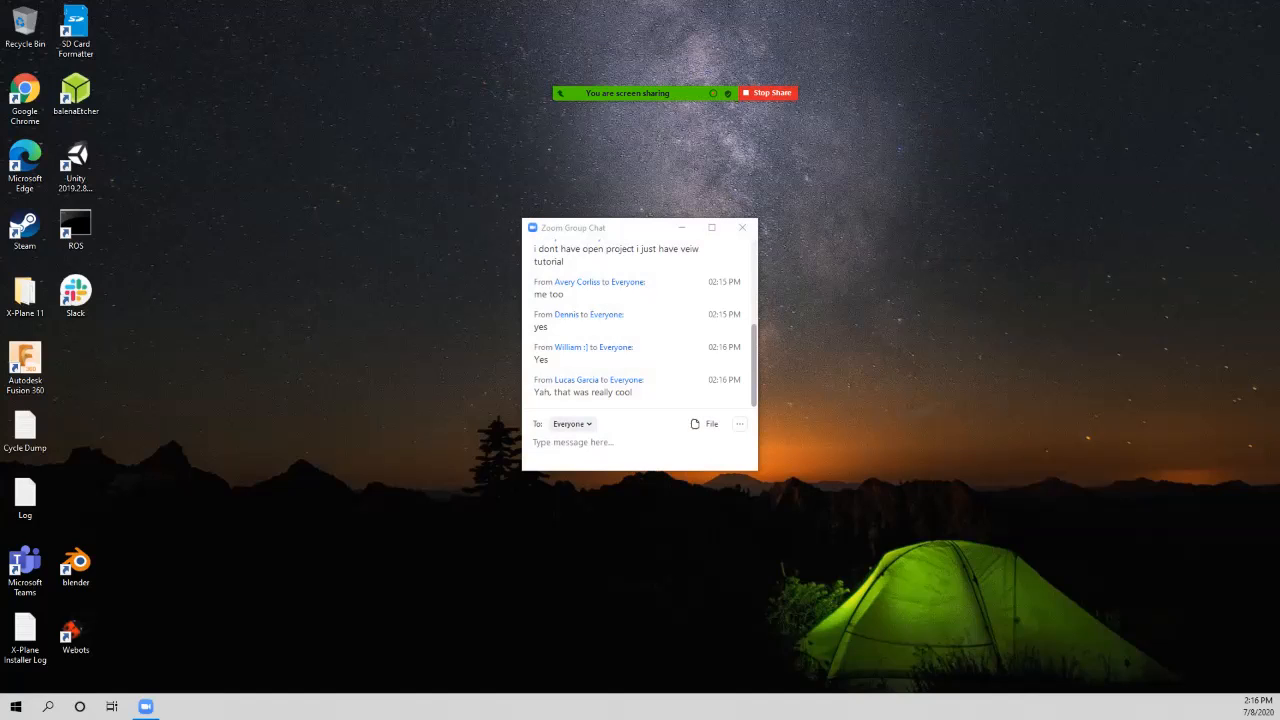
drag(620, 228, 0, 262)
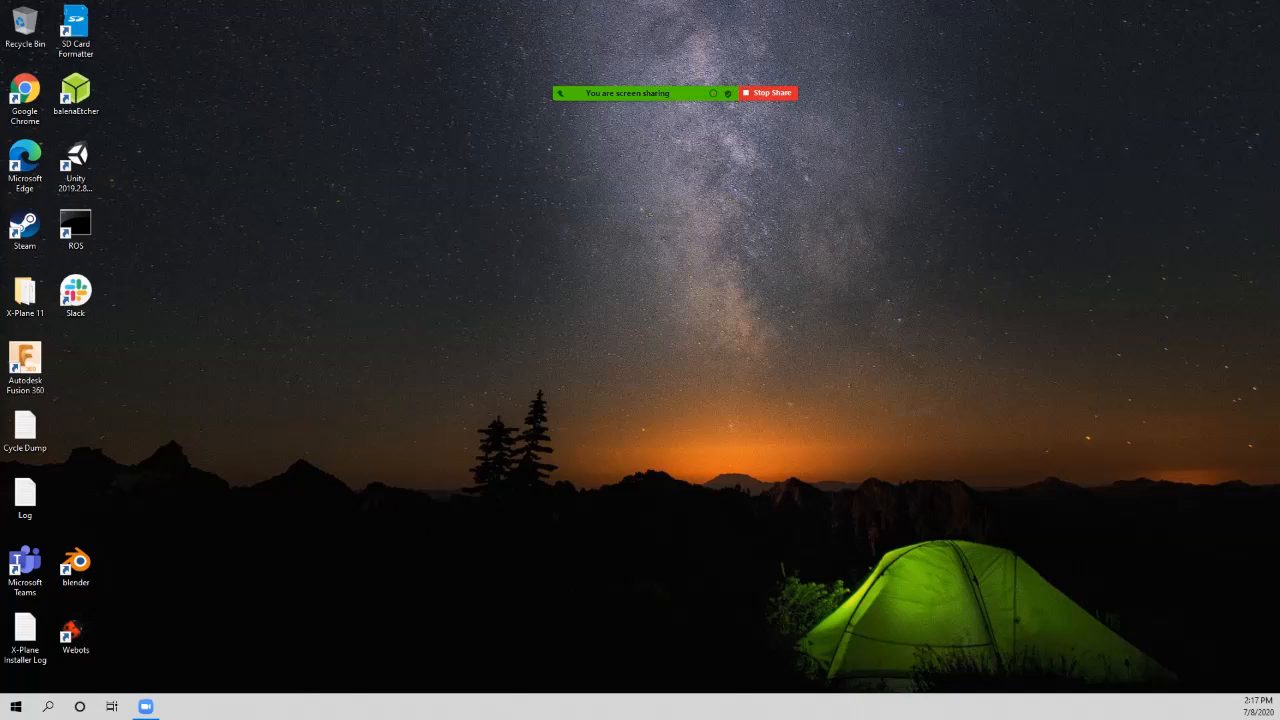
key(alt+s)
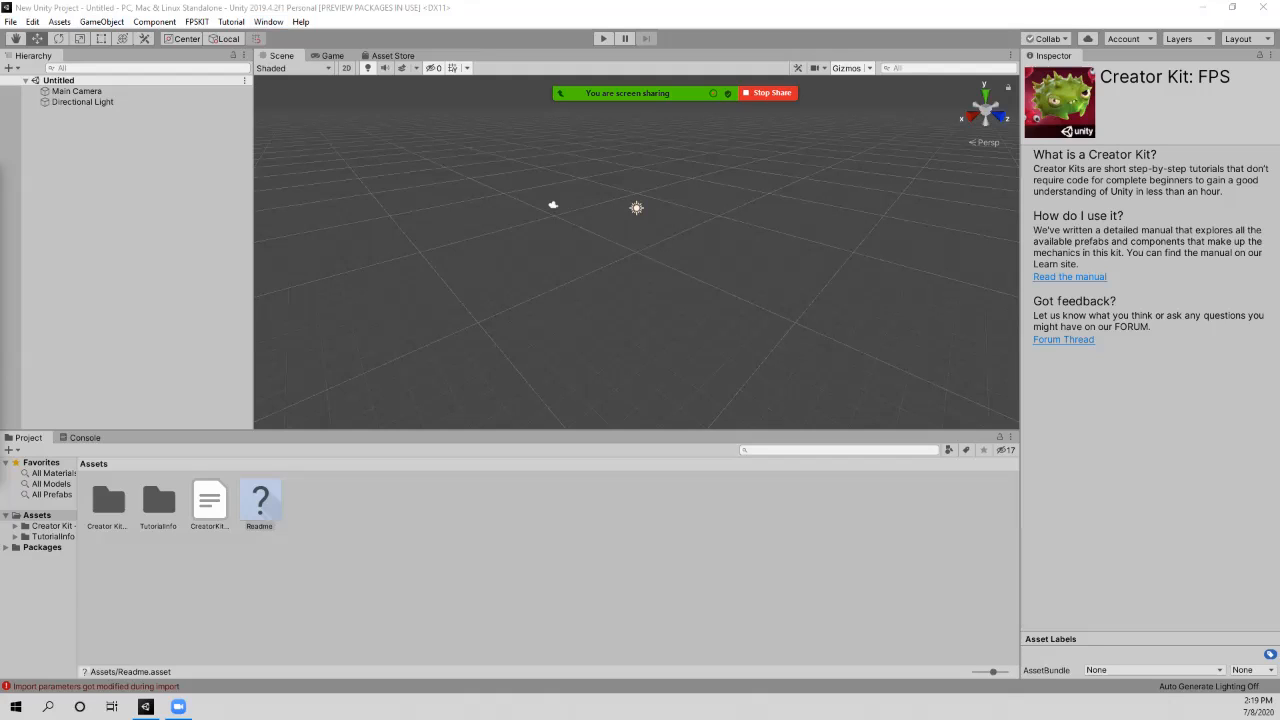
Step: Look into the Art and Audio folders of the Creator Kit - FPS assets, and close the Get Started tutorial page
click(25, 537)
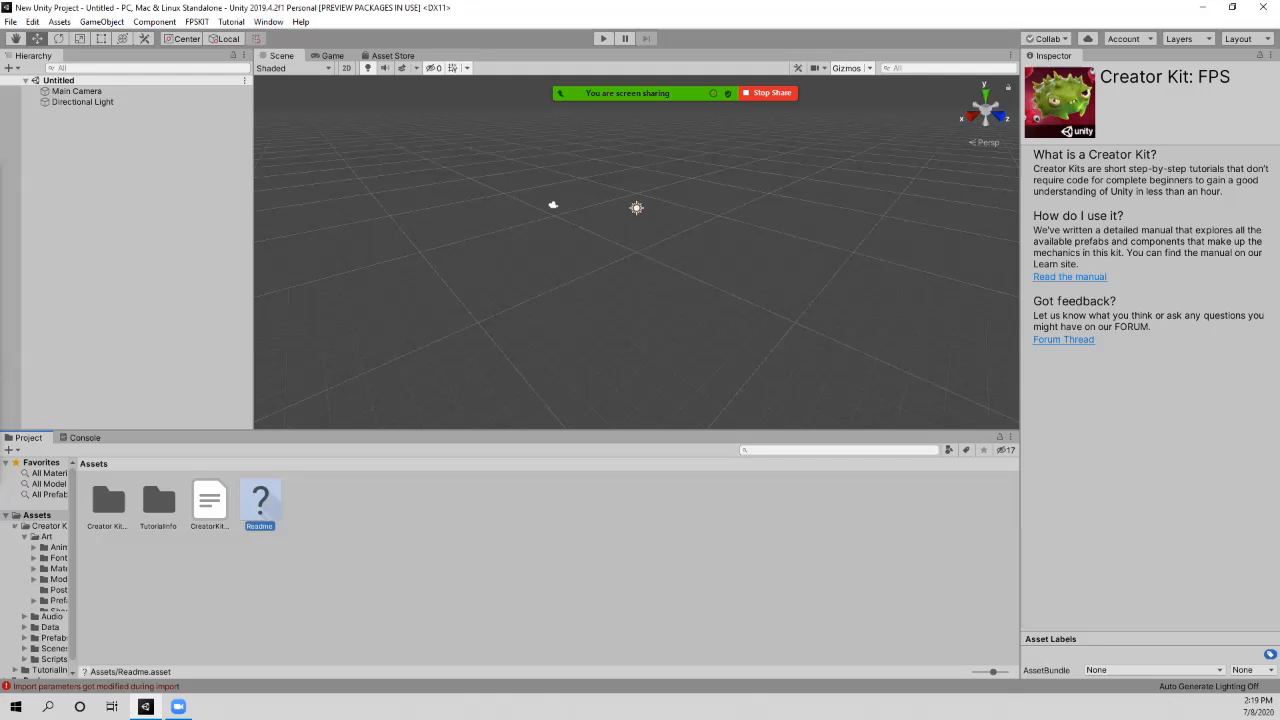
click(25, 537)
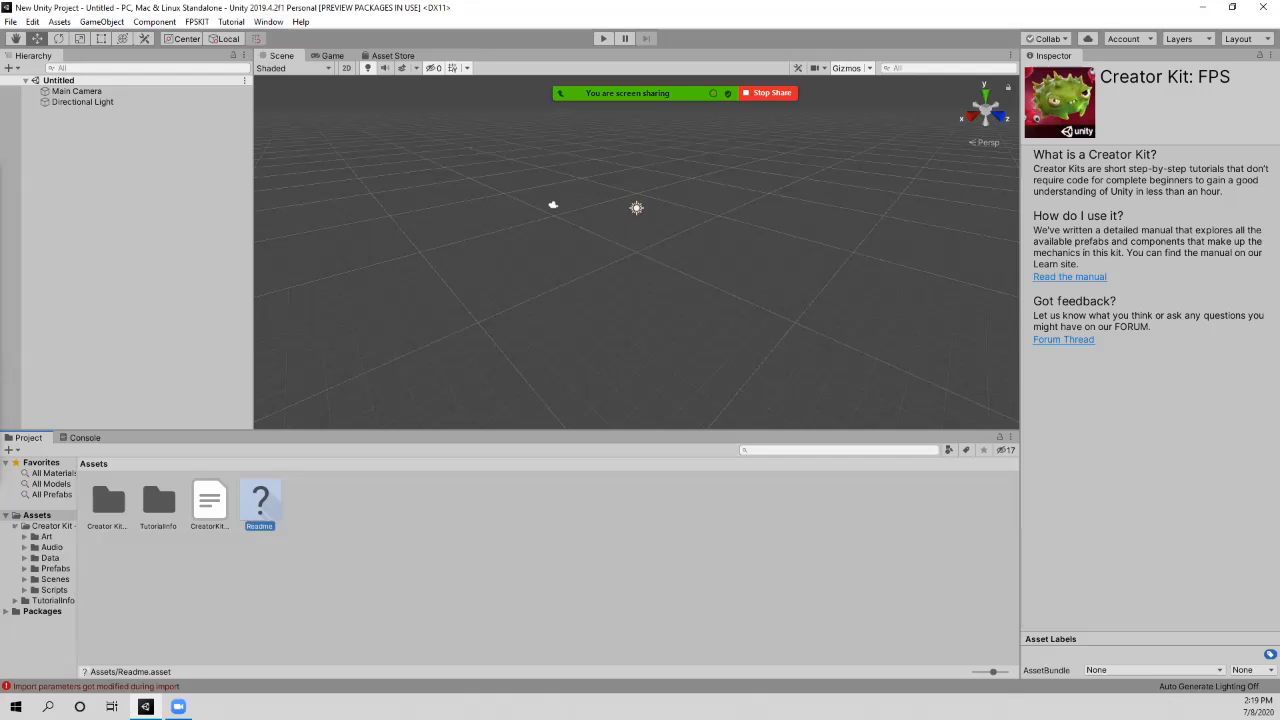
click(25, 548)
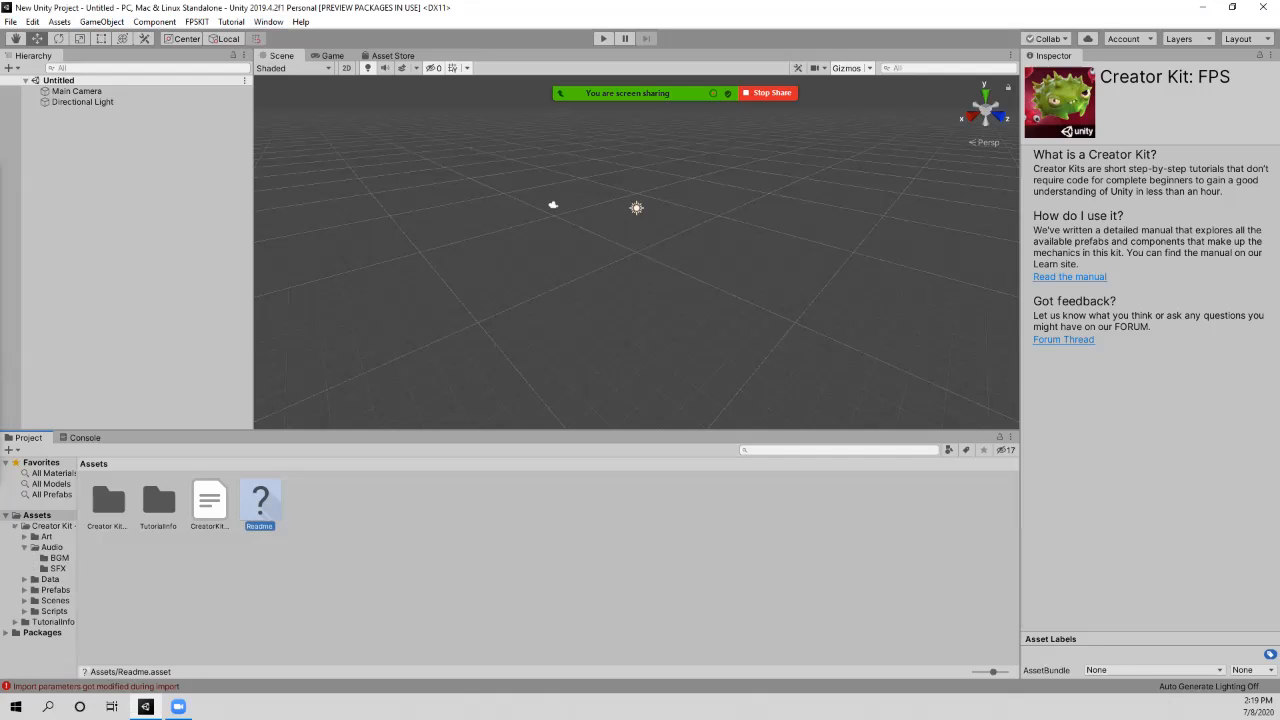
click(24, 547)
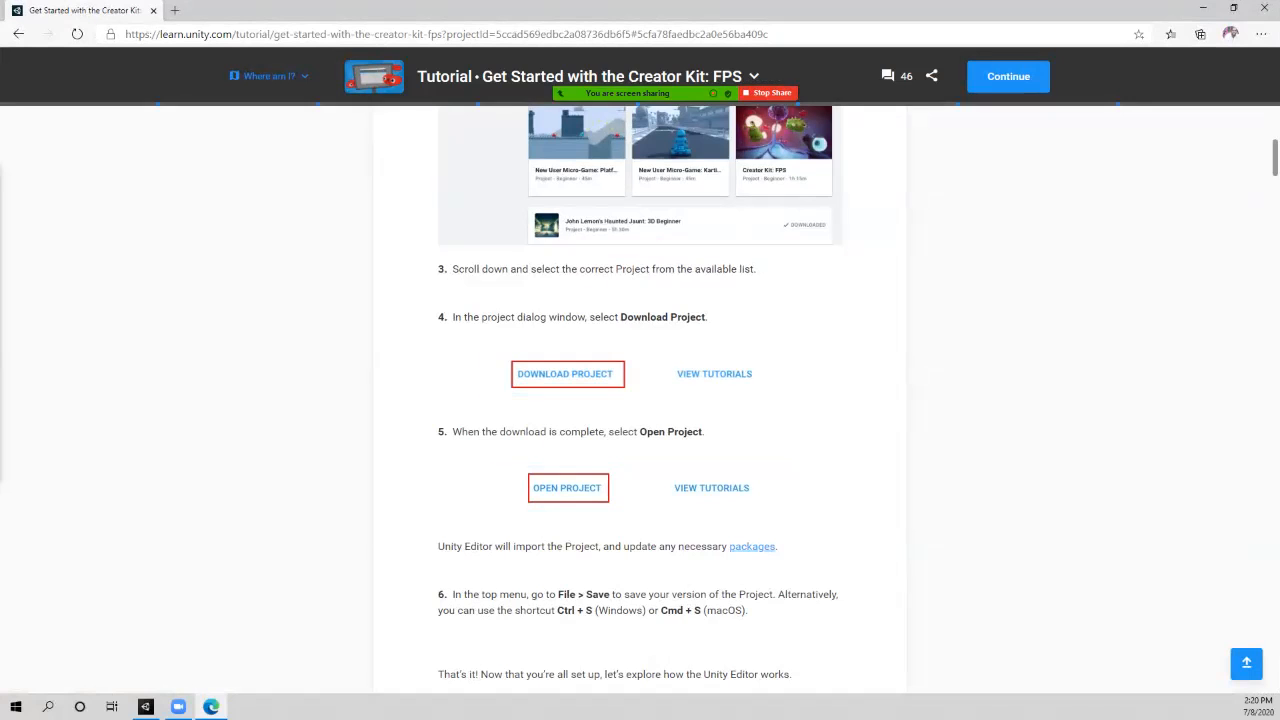
key(alt+F4)
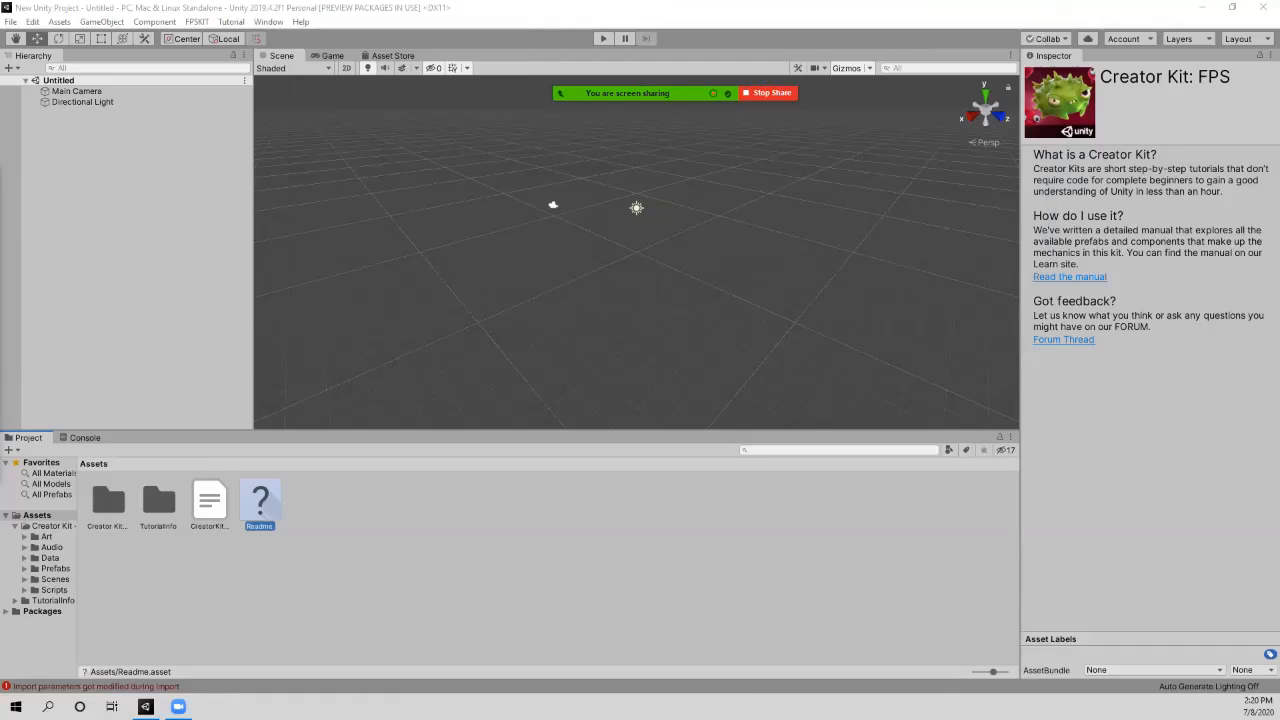
key(alt+f)
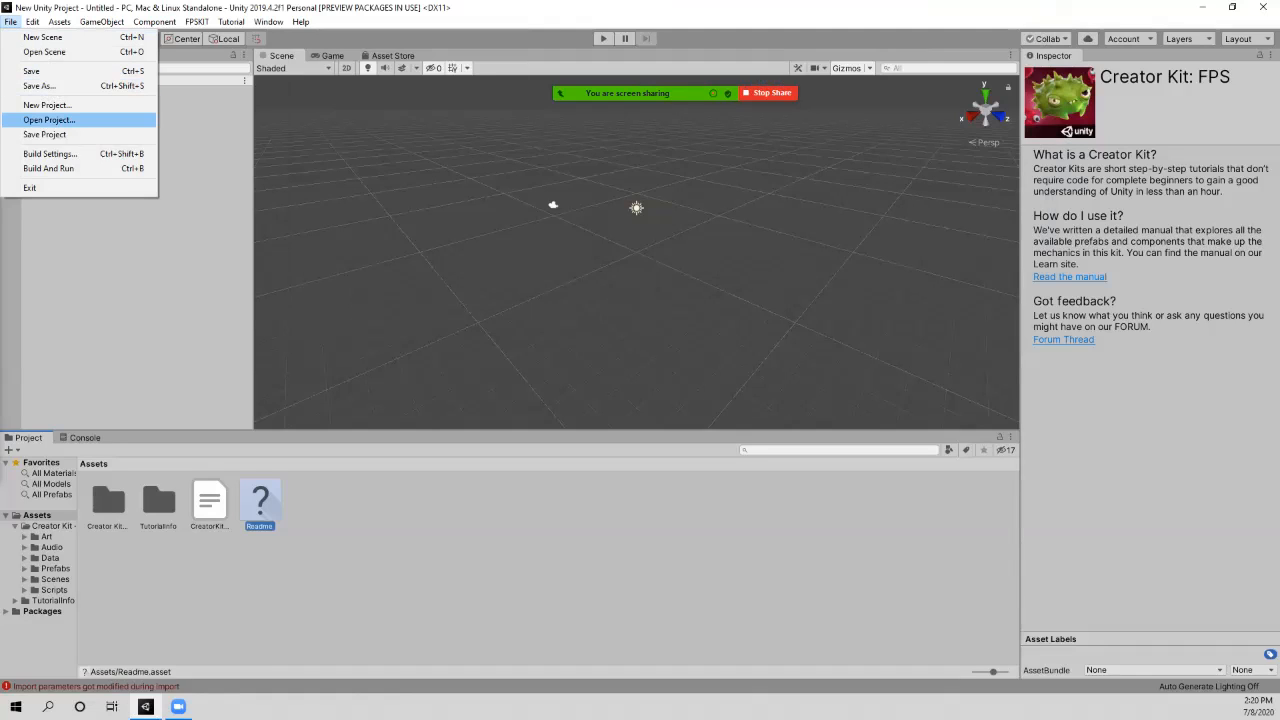
key(Return)
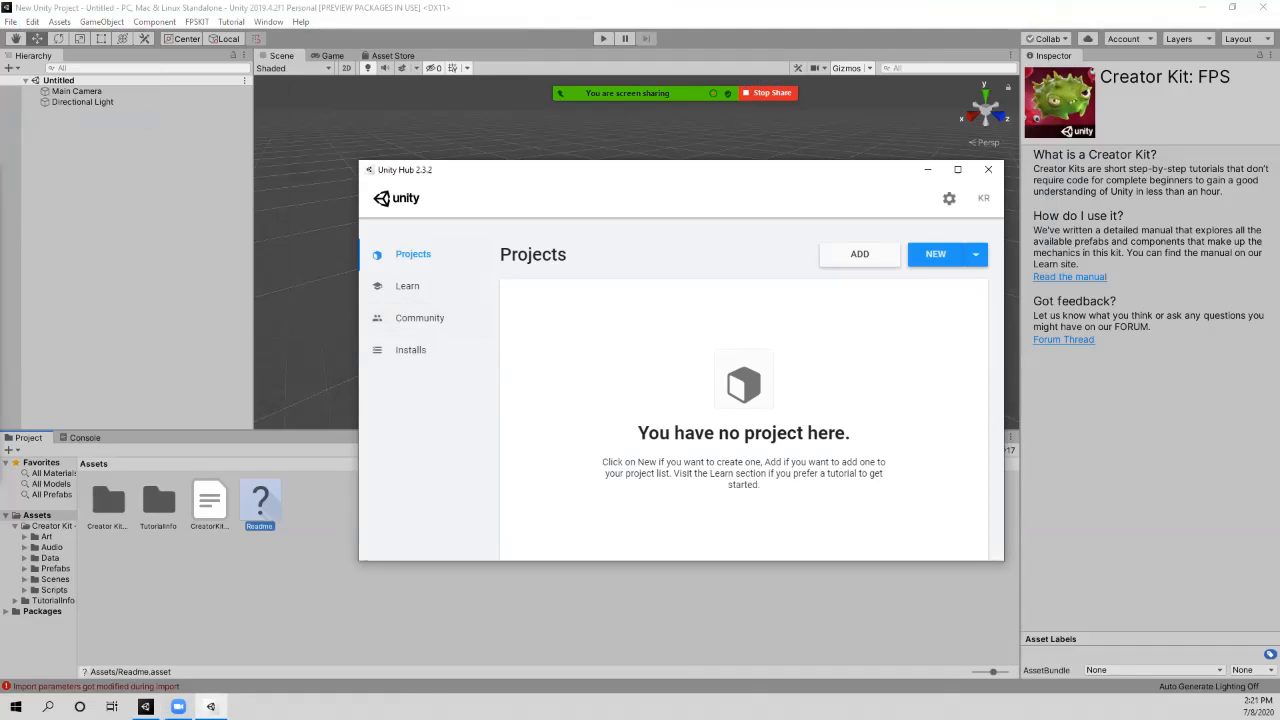
click(975, 254)
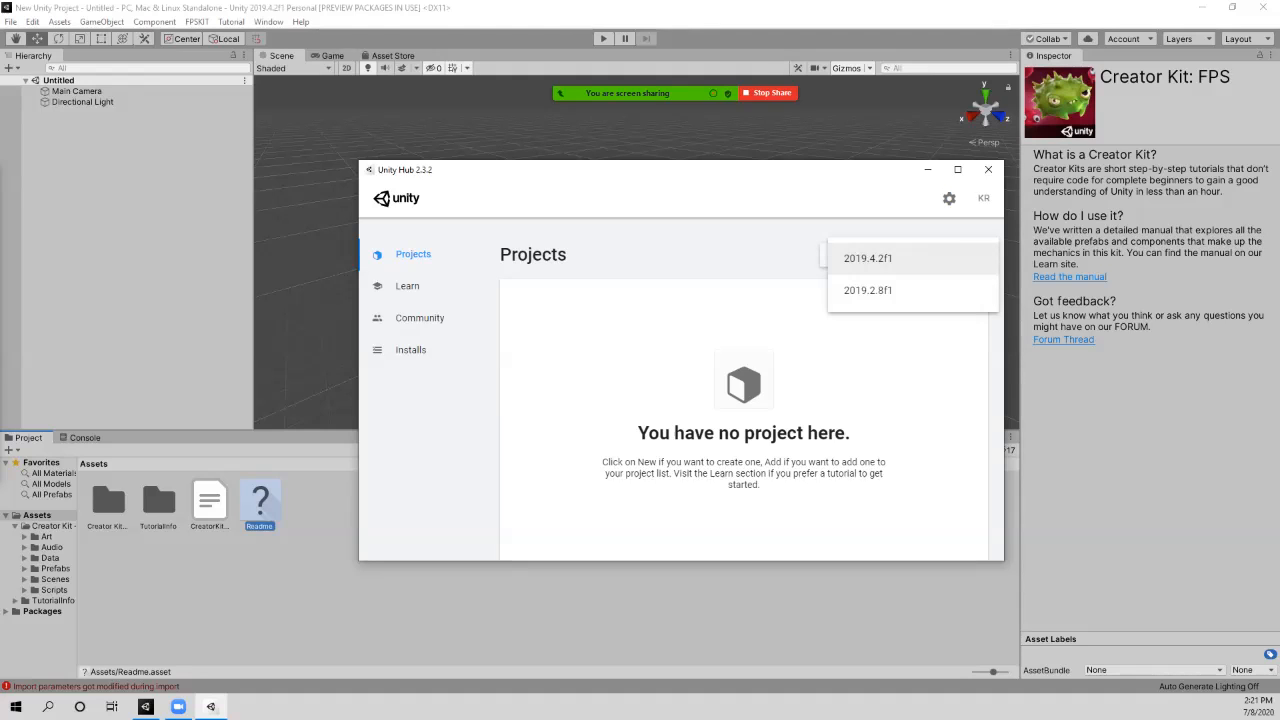
click(868, 258)
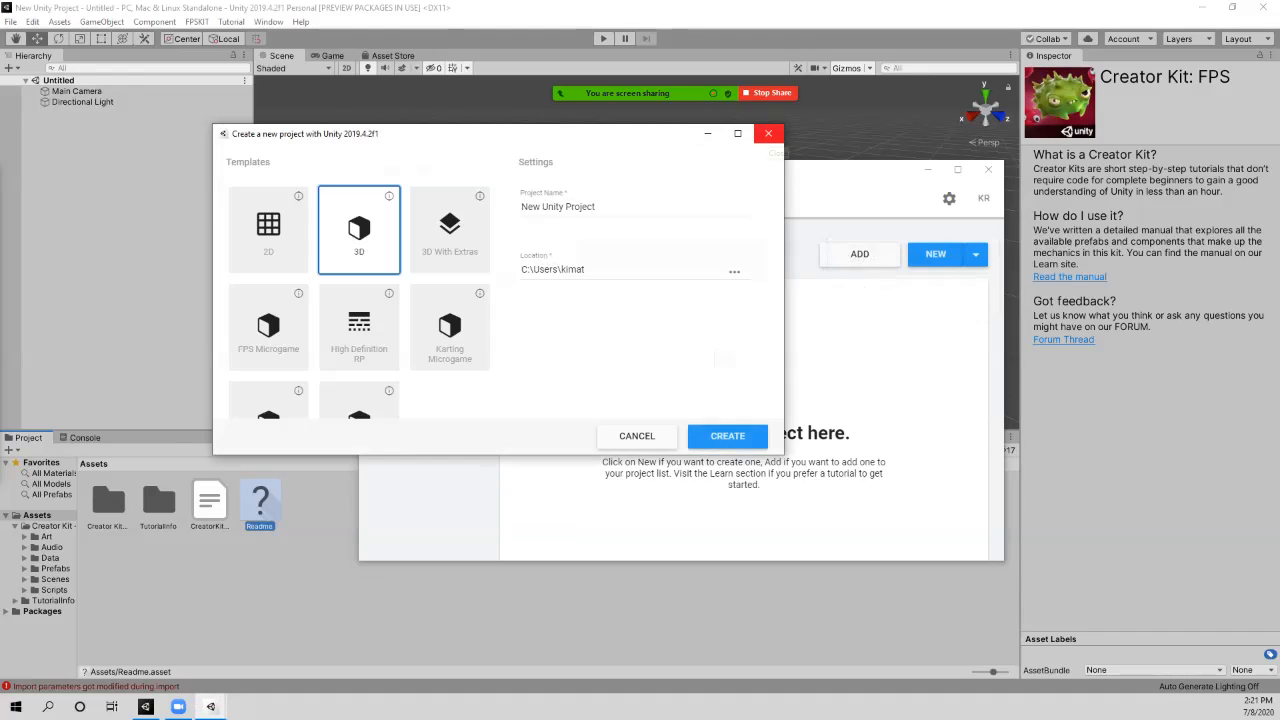
click(768, 133)
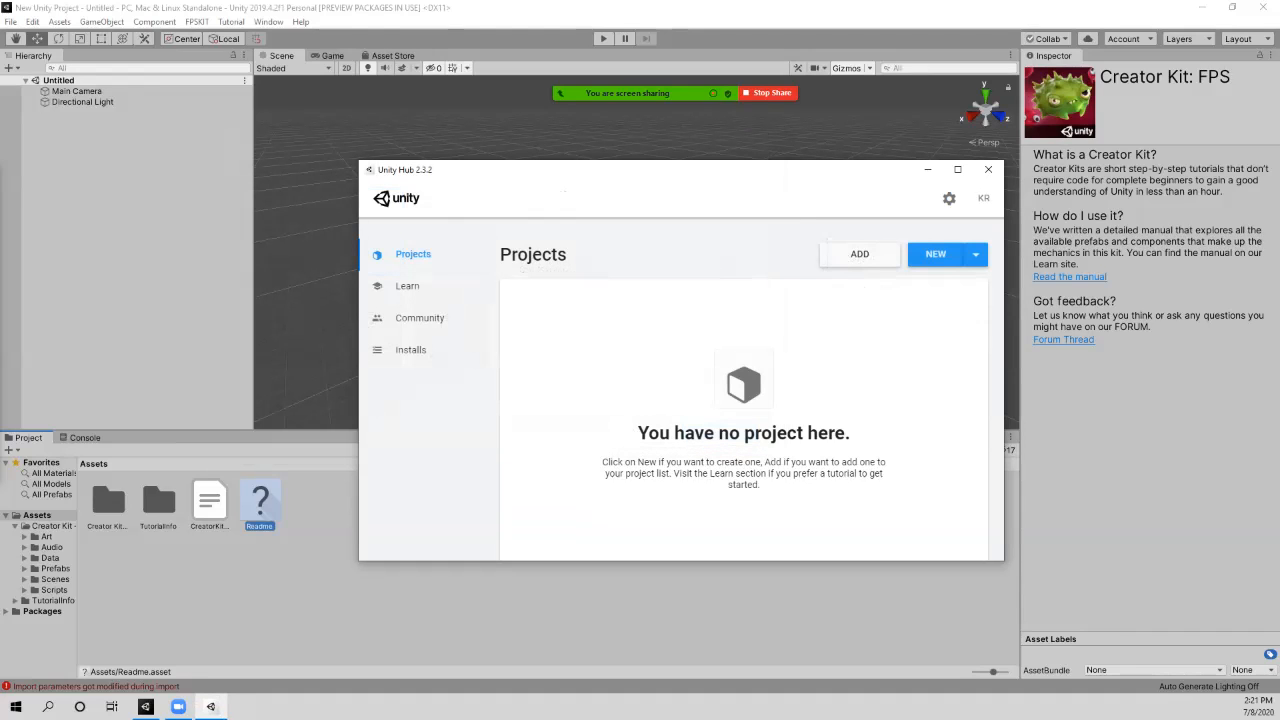
click(988, 169)
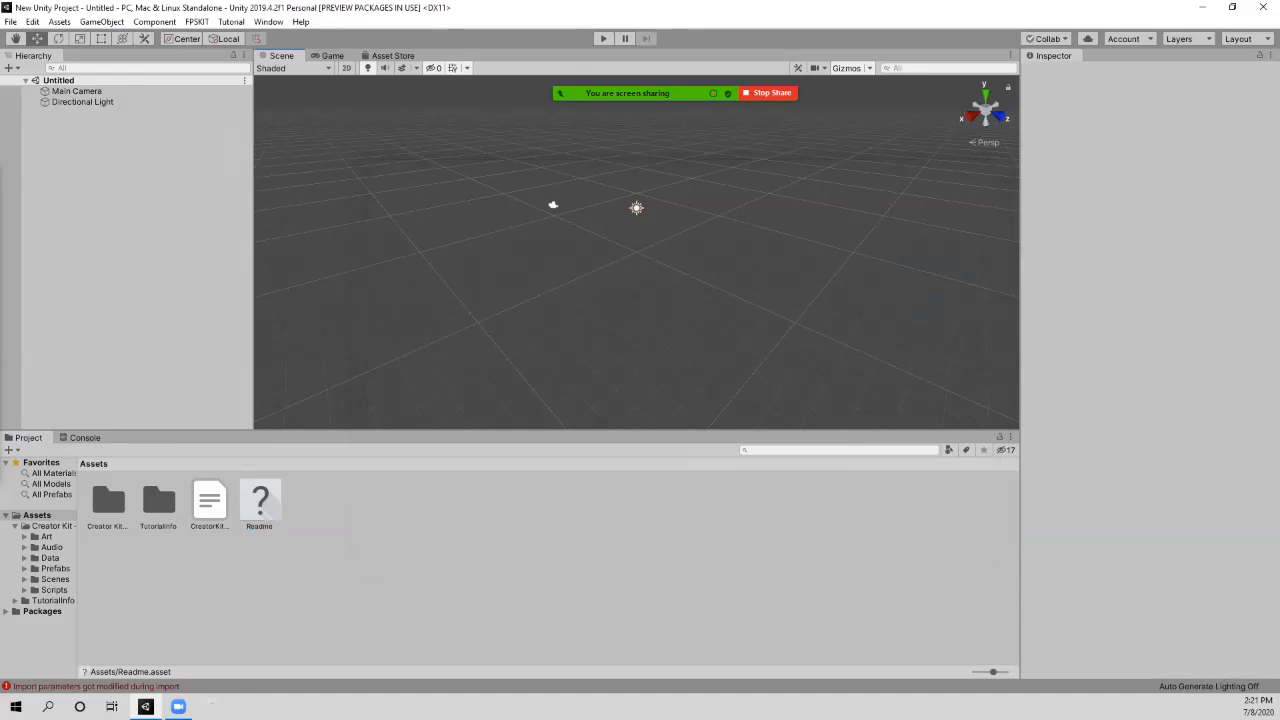
Step: Try to save the scene on the Desktop under the name FPS
key(ctrl+s)
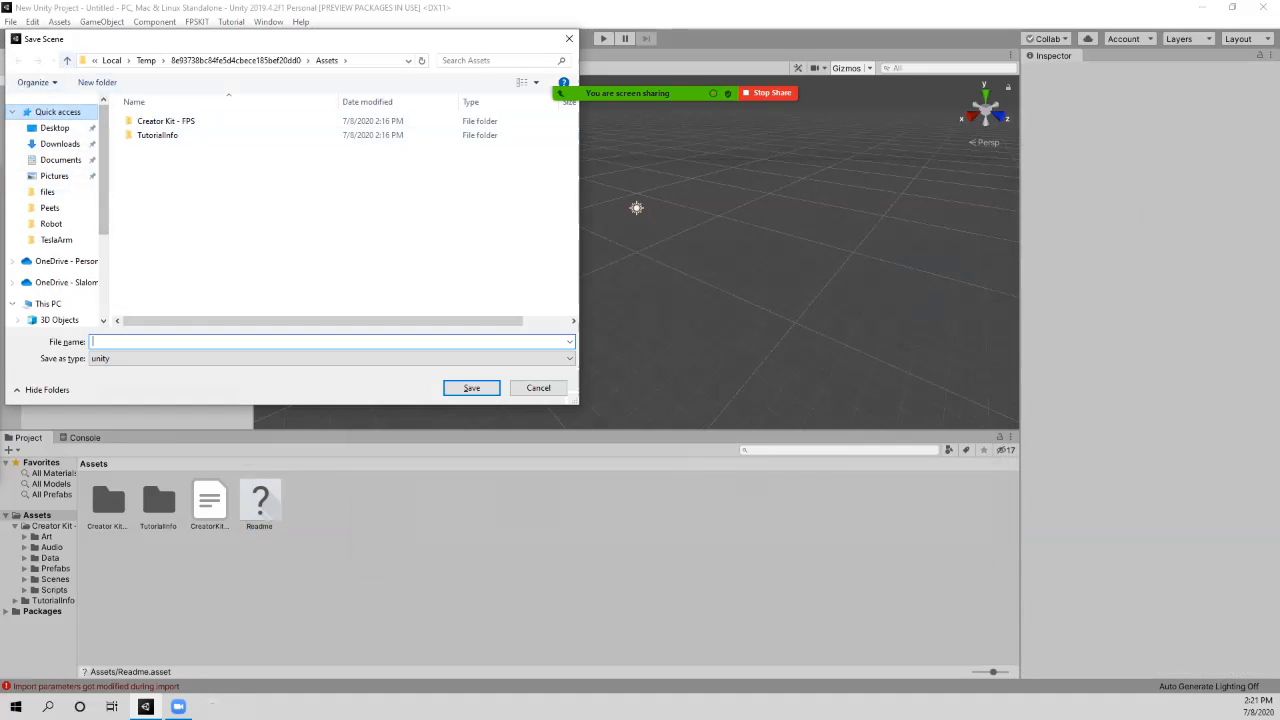
click(54, 127)
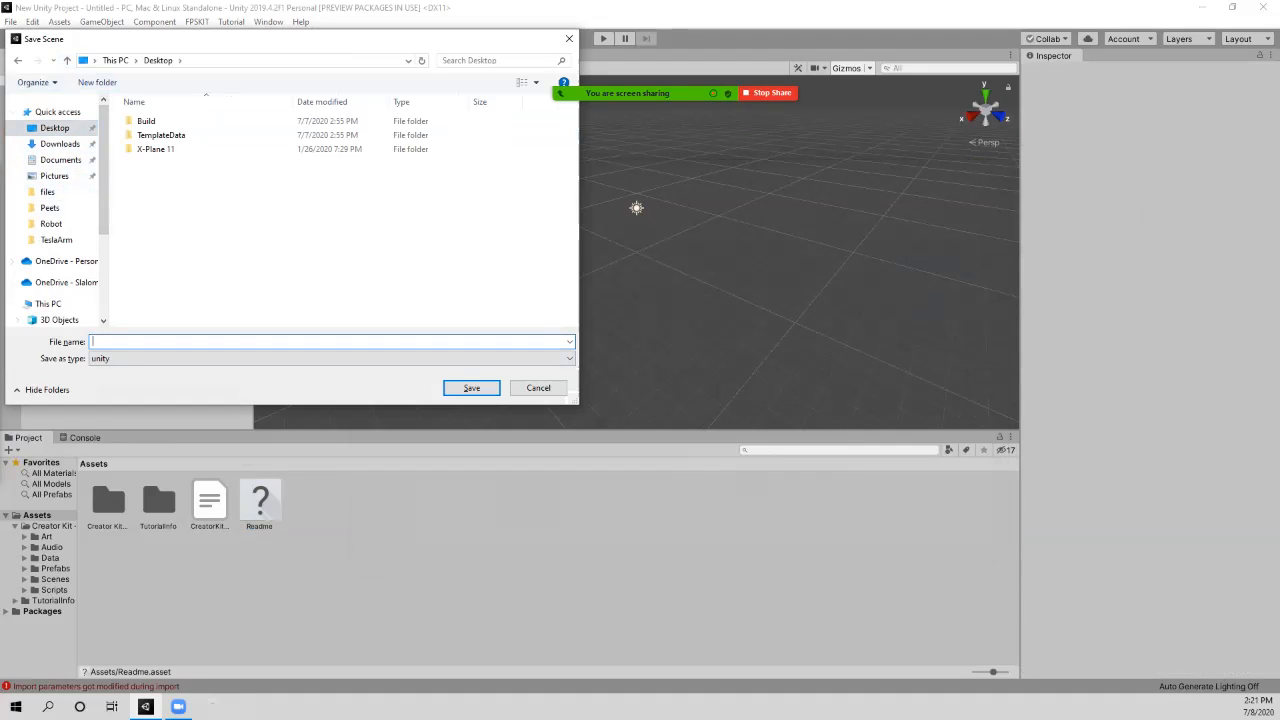
text(FPS)
key(Return)
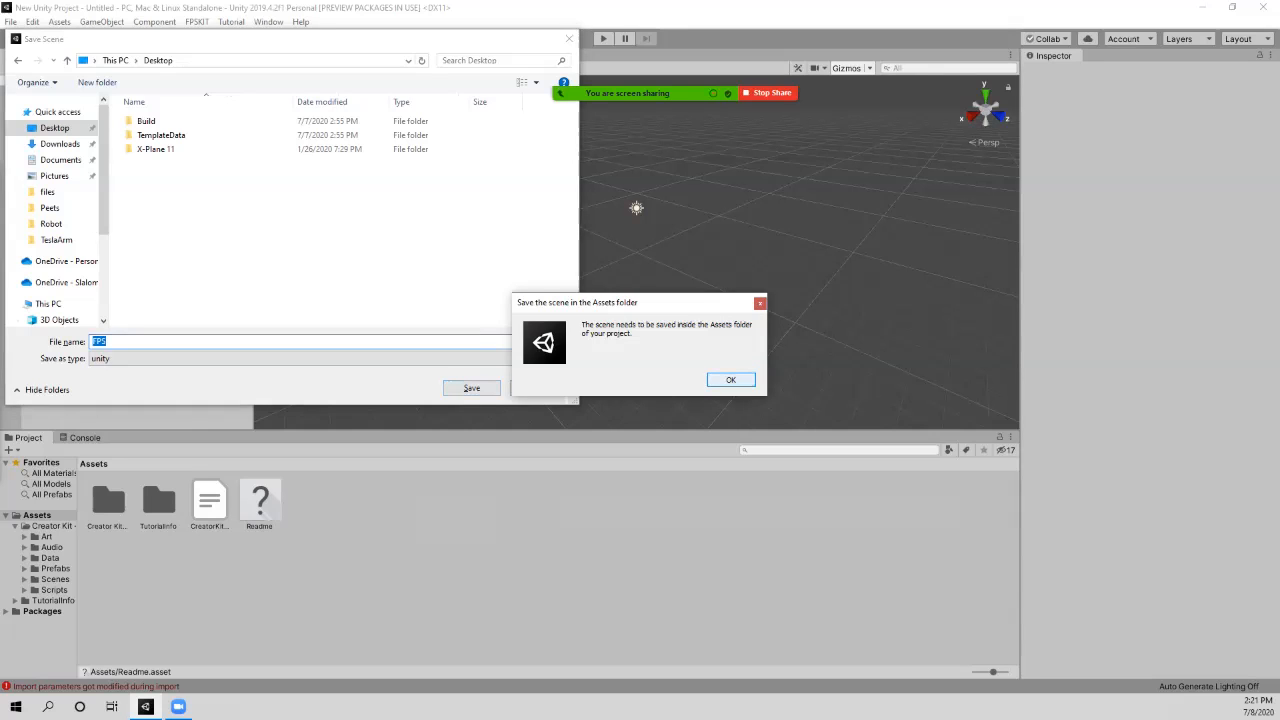
key(Return)
key(Escape)
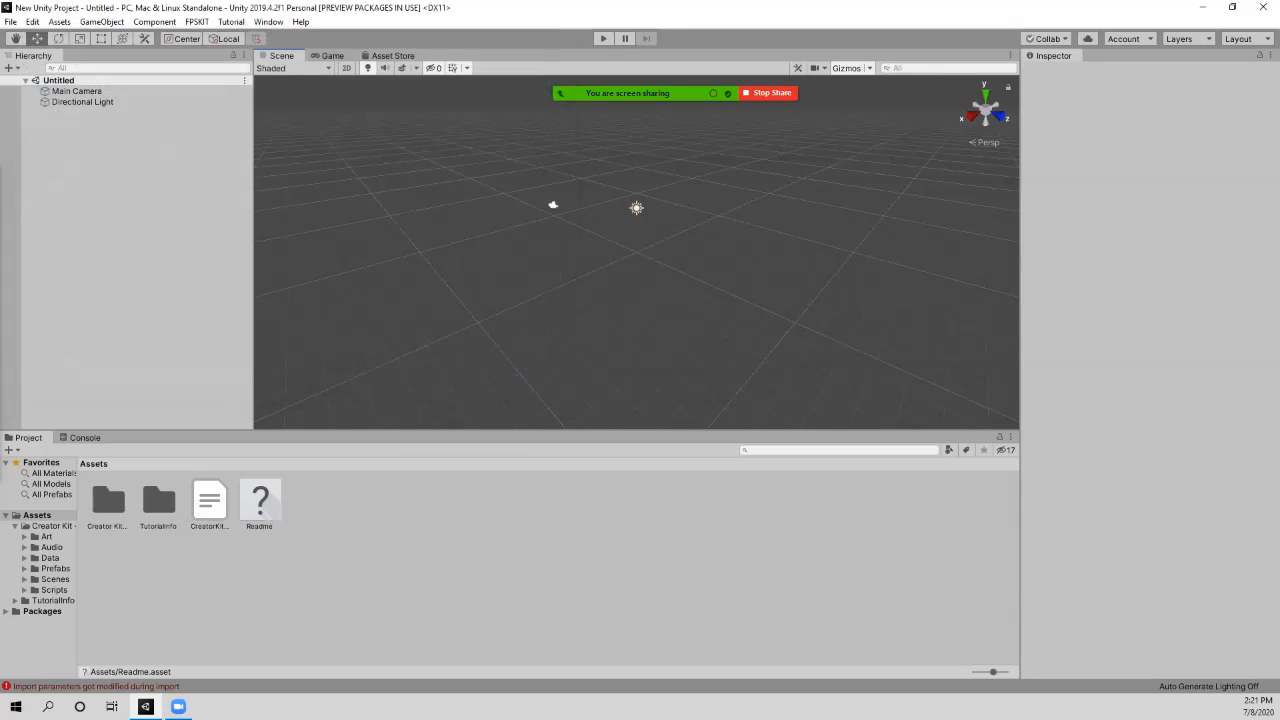
click(10, 21)
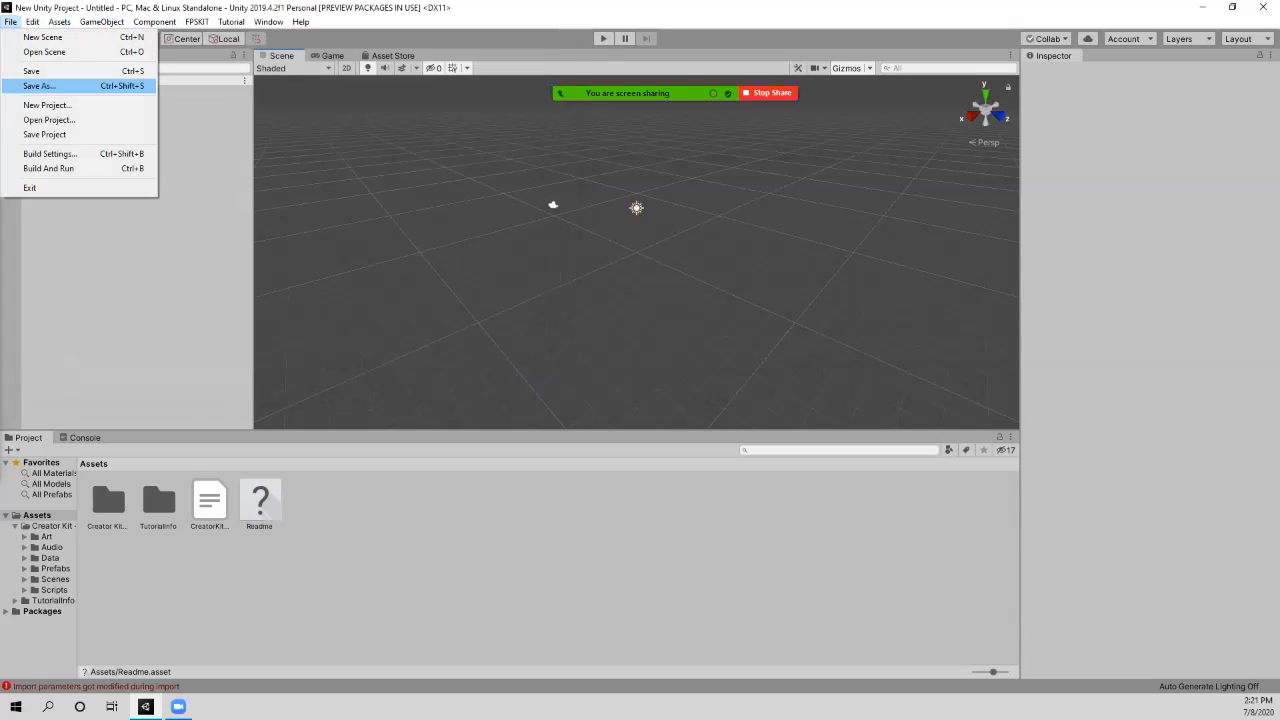
click(30, 86)
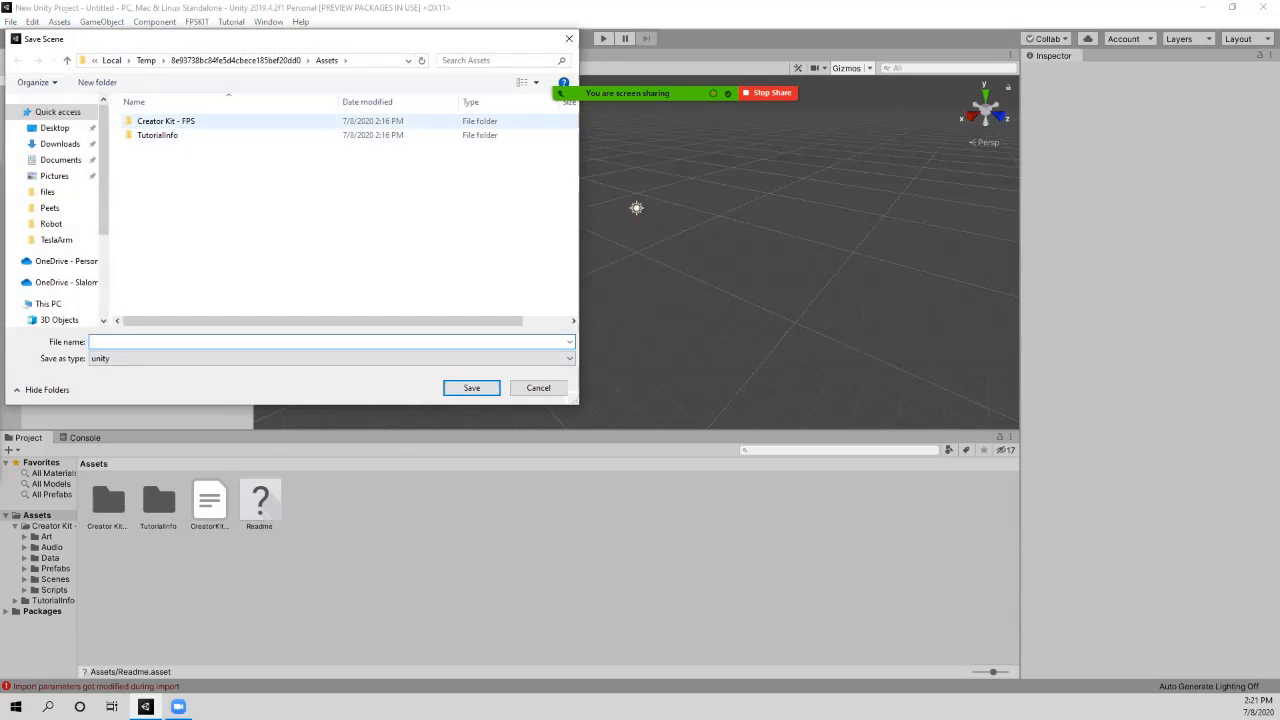
double_click(165, 121)
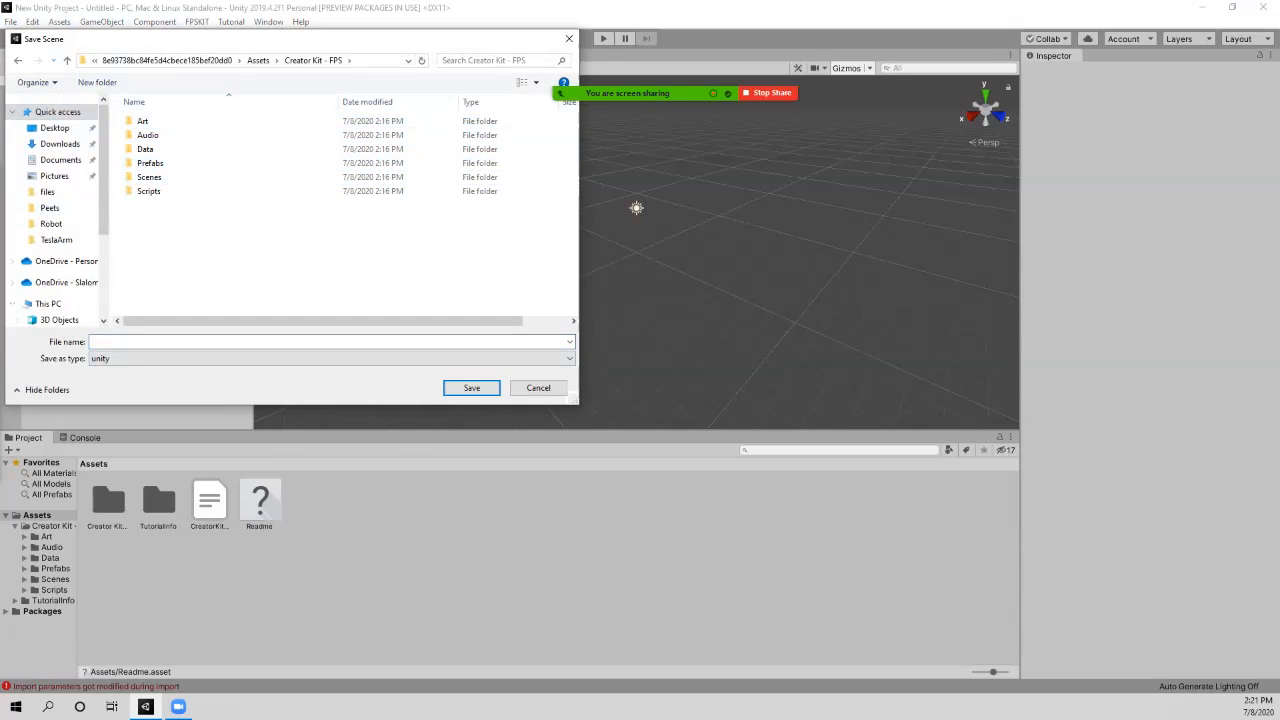
click(538, 388)
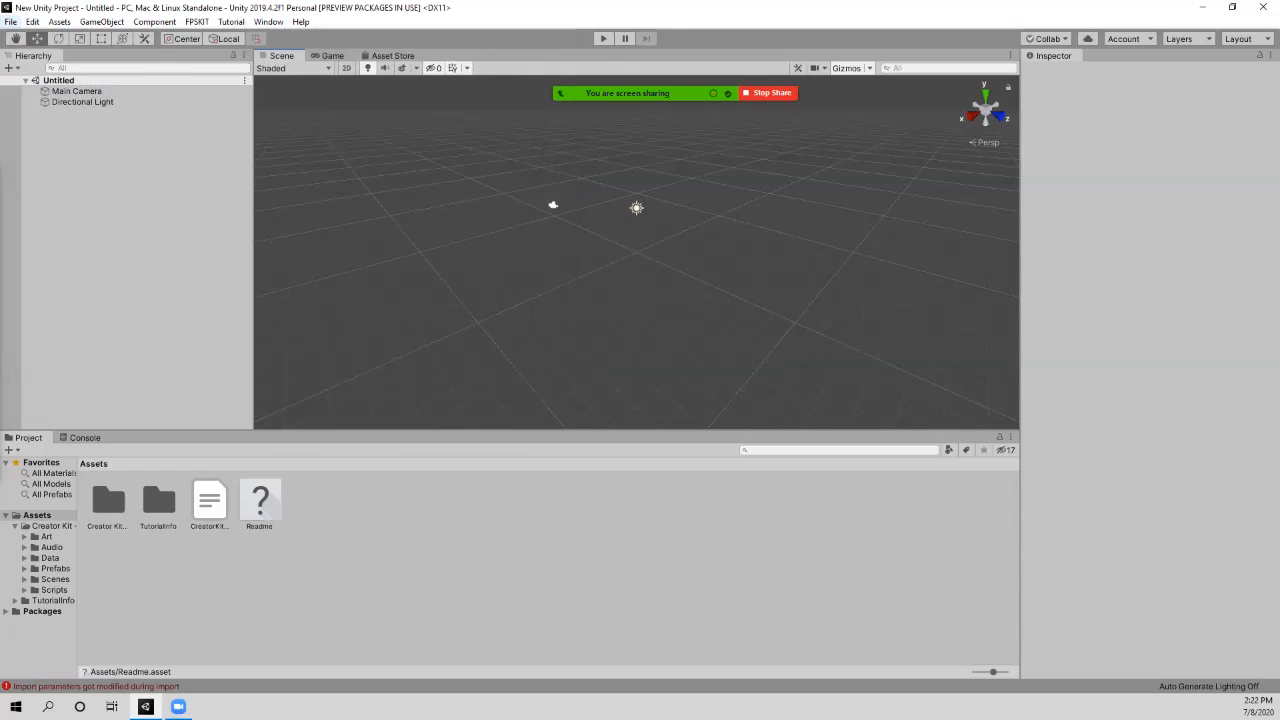
Step: Save the Creator Kit: FPS project
click(10, 21)
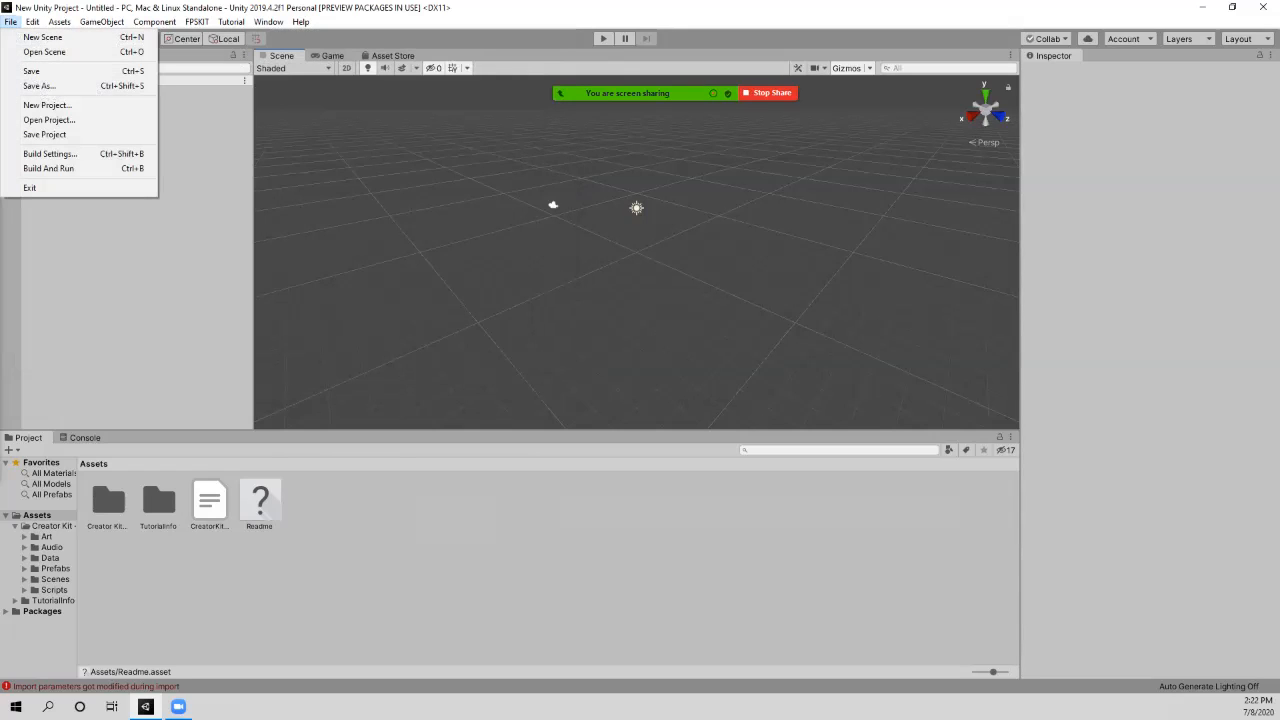
click(45, 134)
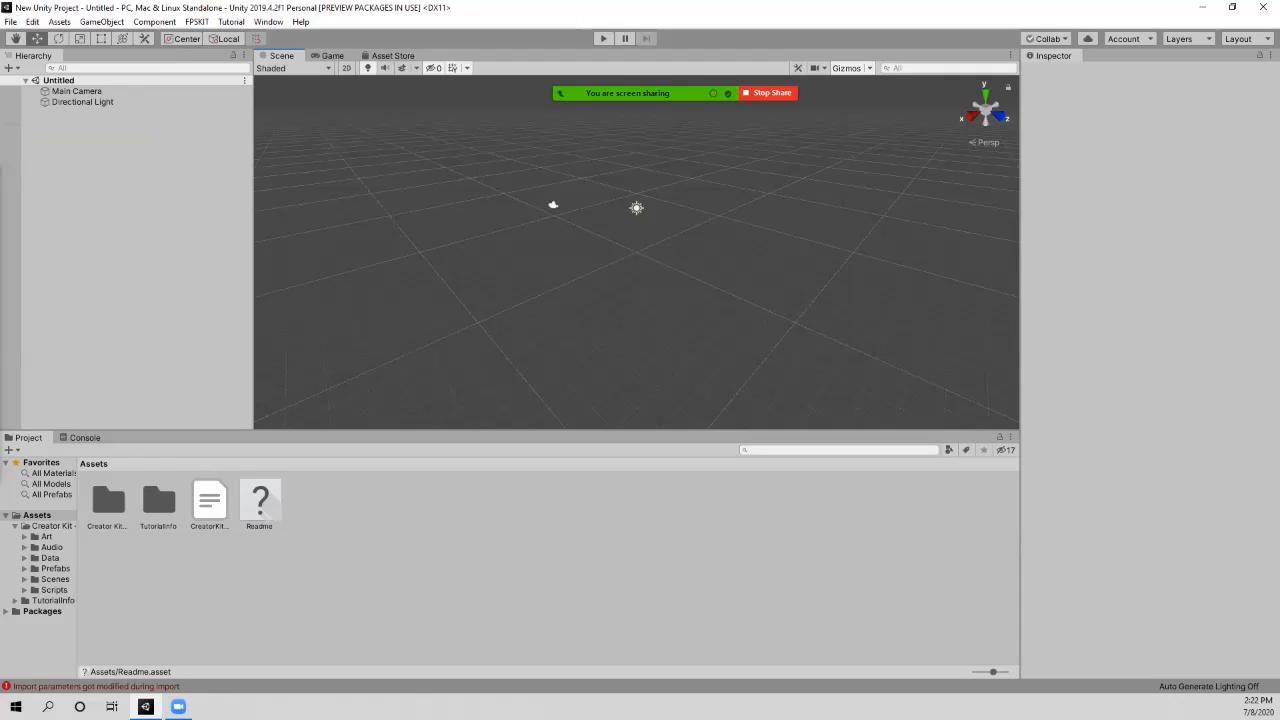
Step: Save the Creator Kit: FPS project once more, and bring up the Unity Hub project list
click(10, 22)
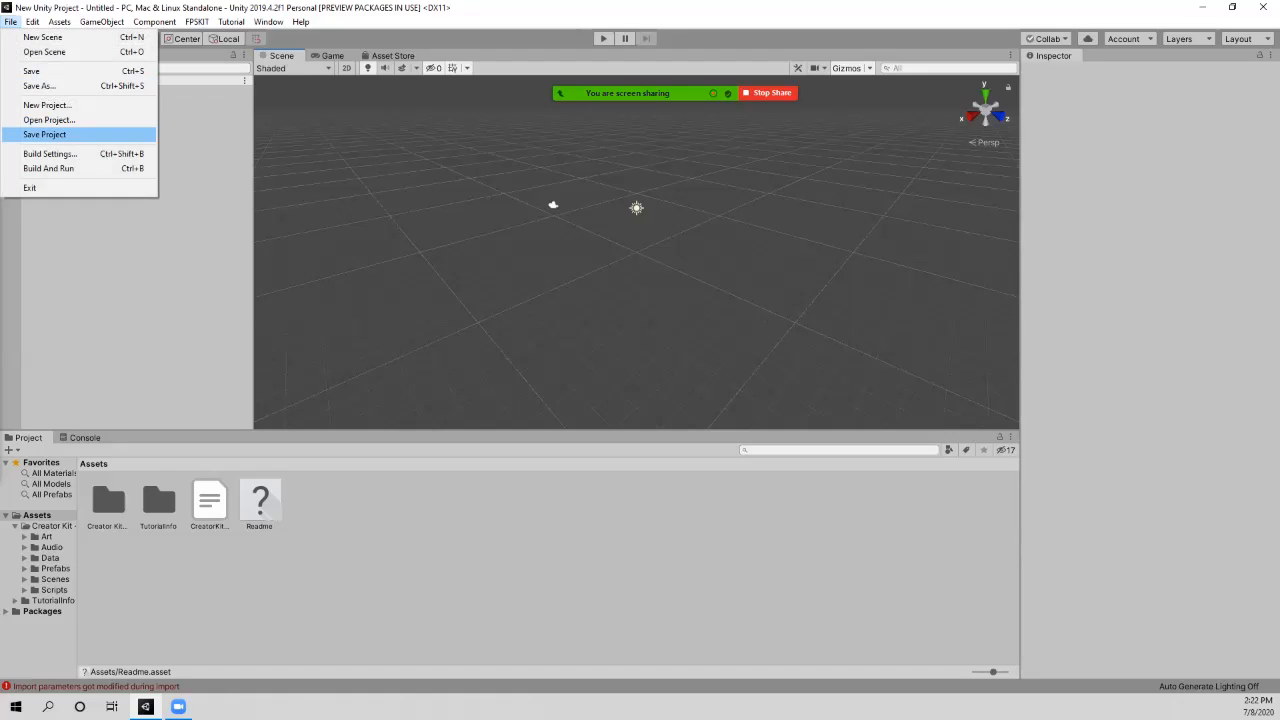
click(44, 134)
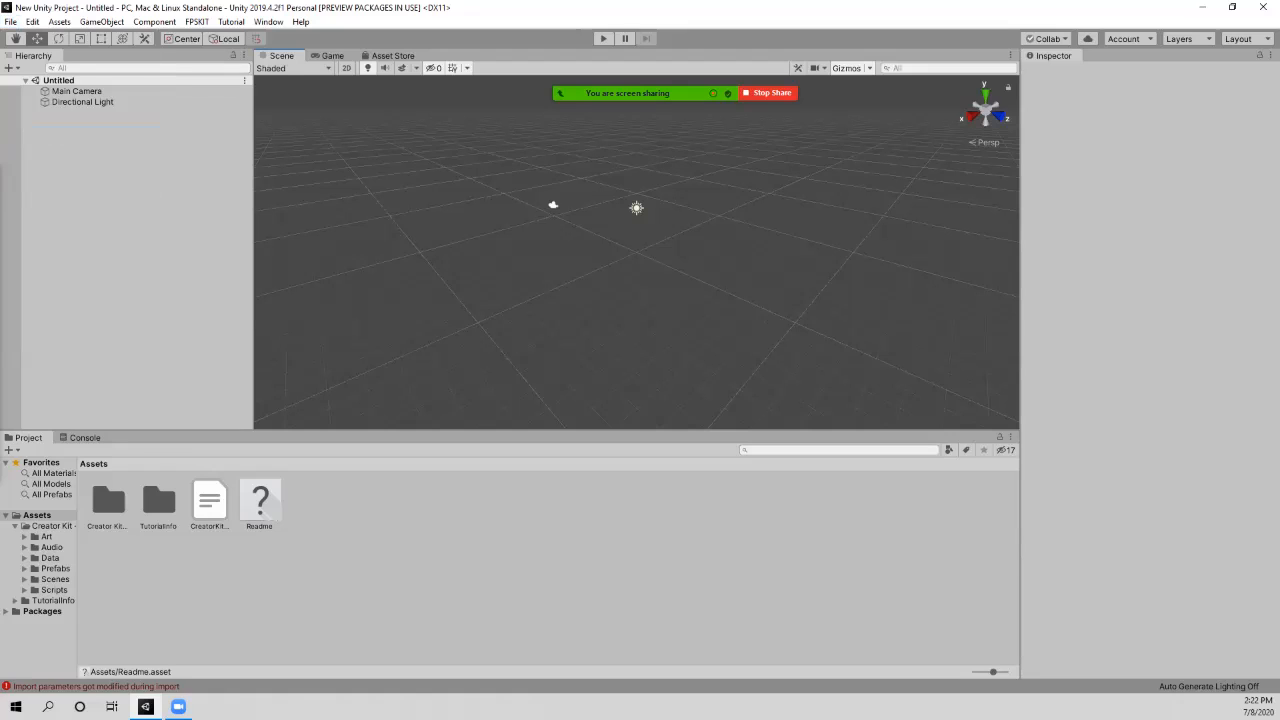
click(10, 22)
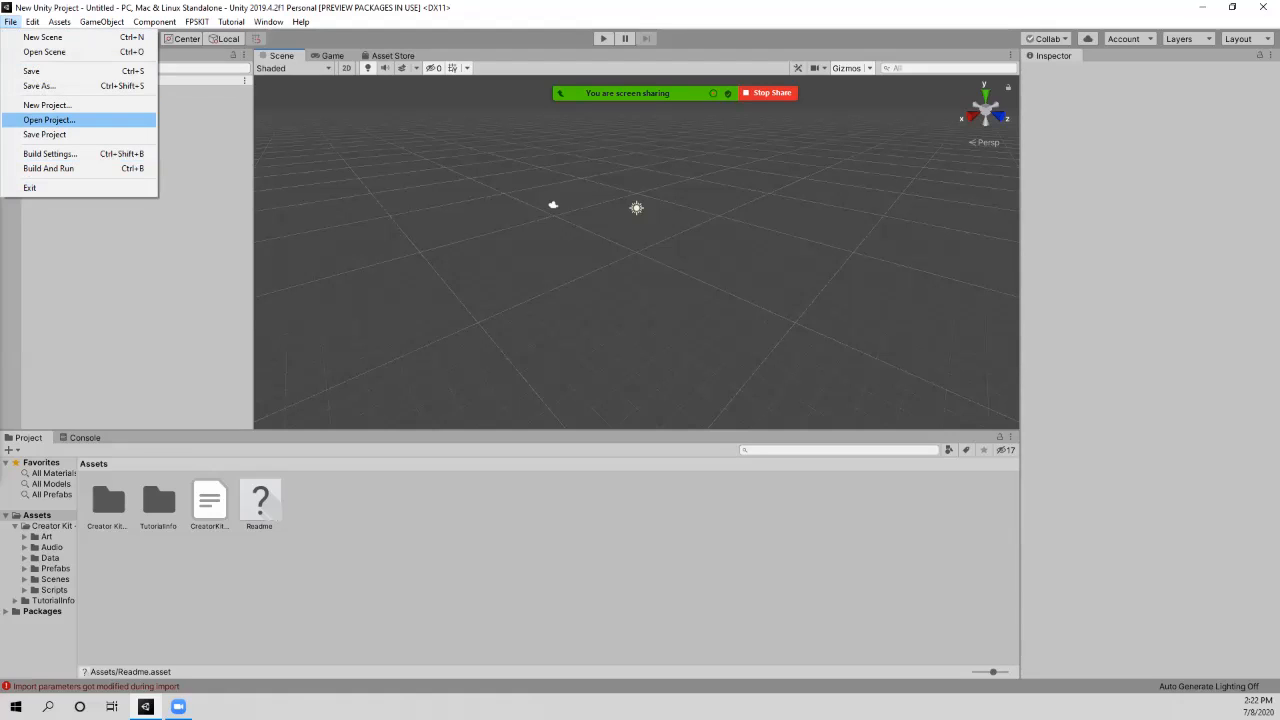
click(49, 119)
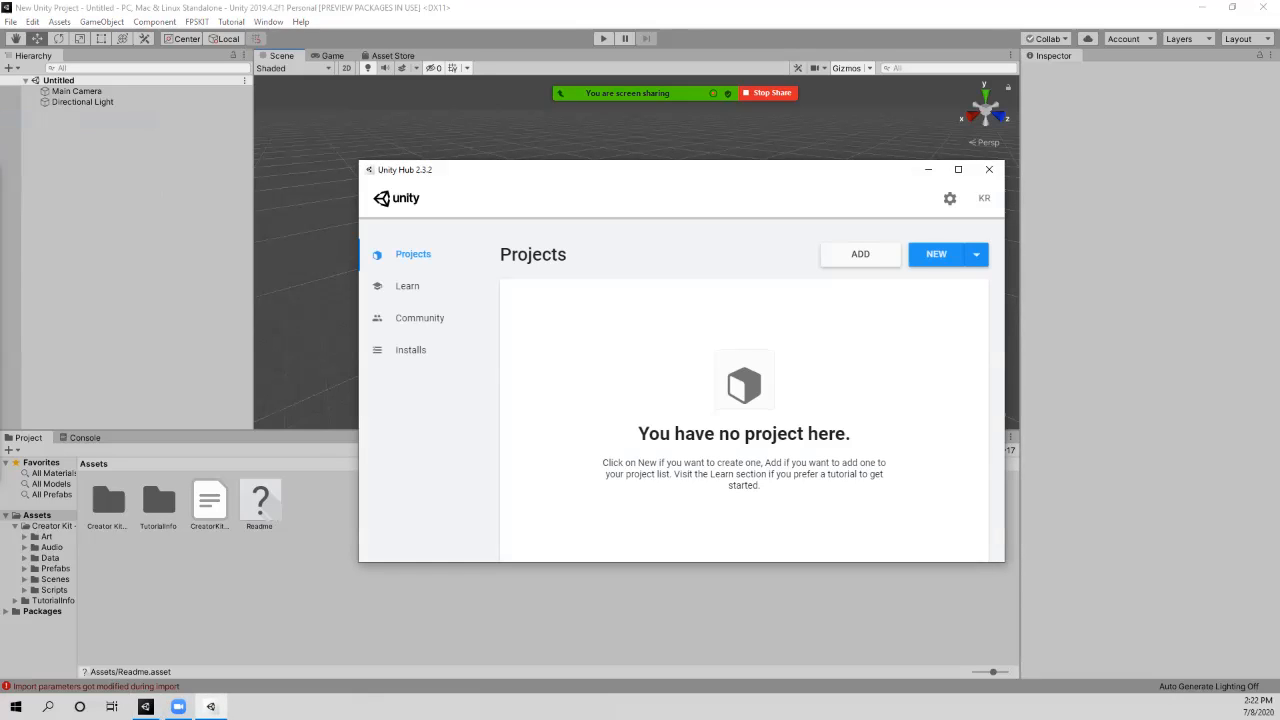
click(976, 254)
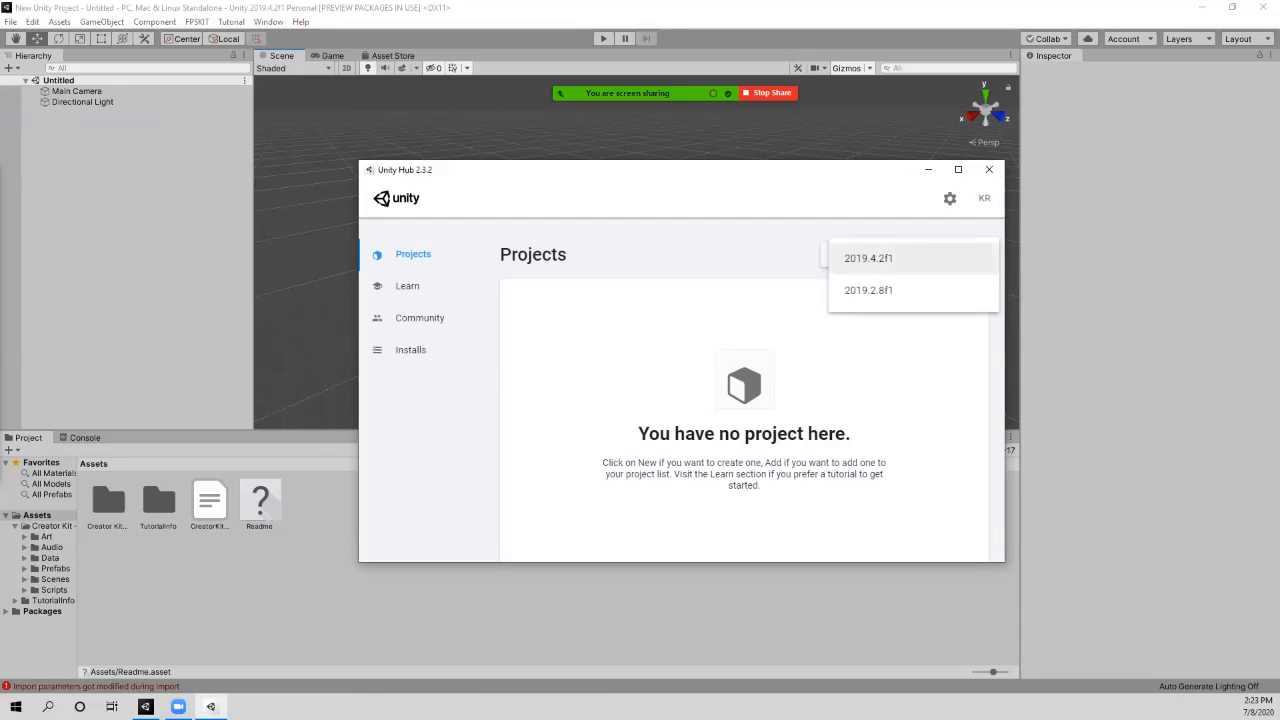
click(868, 290)
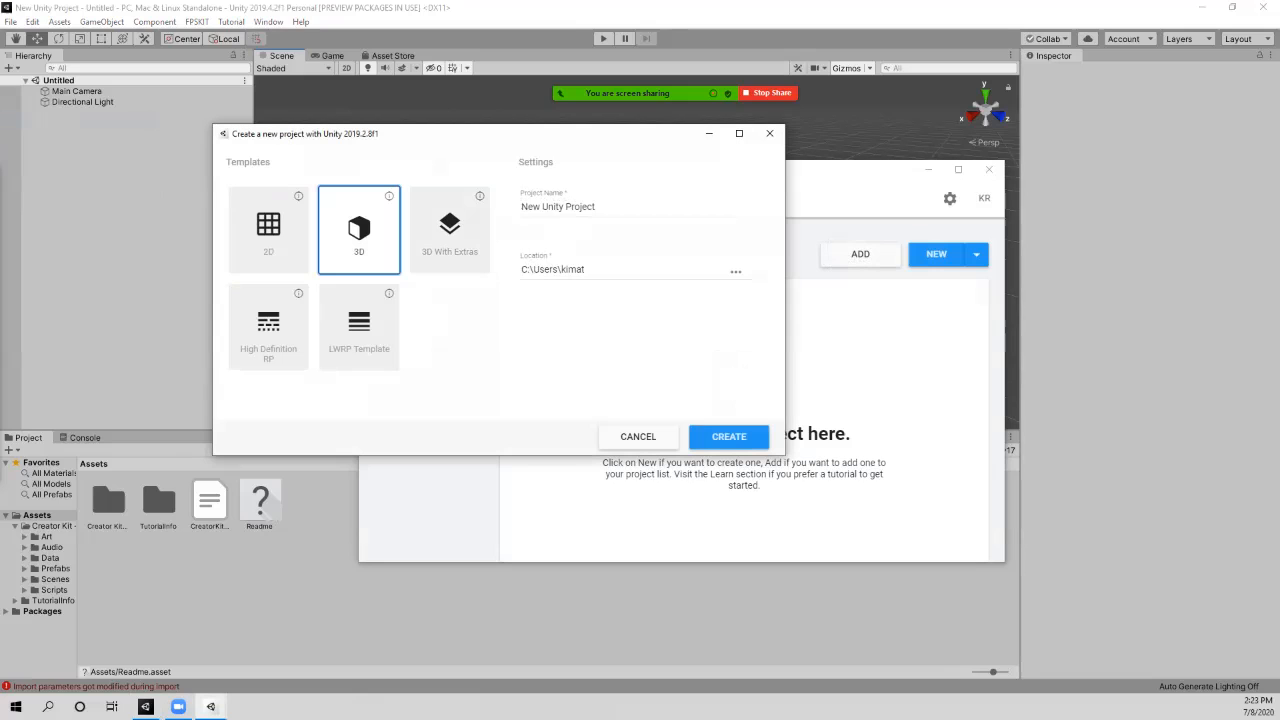
click(638, 436)
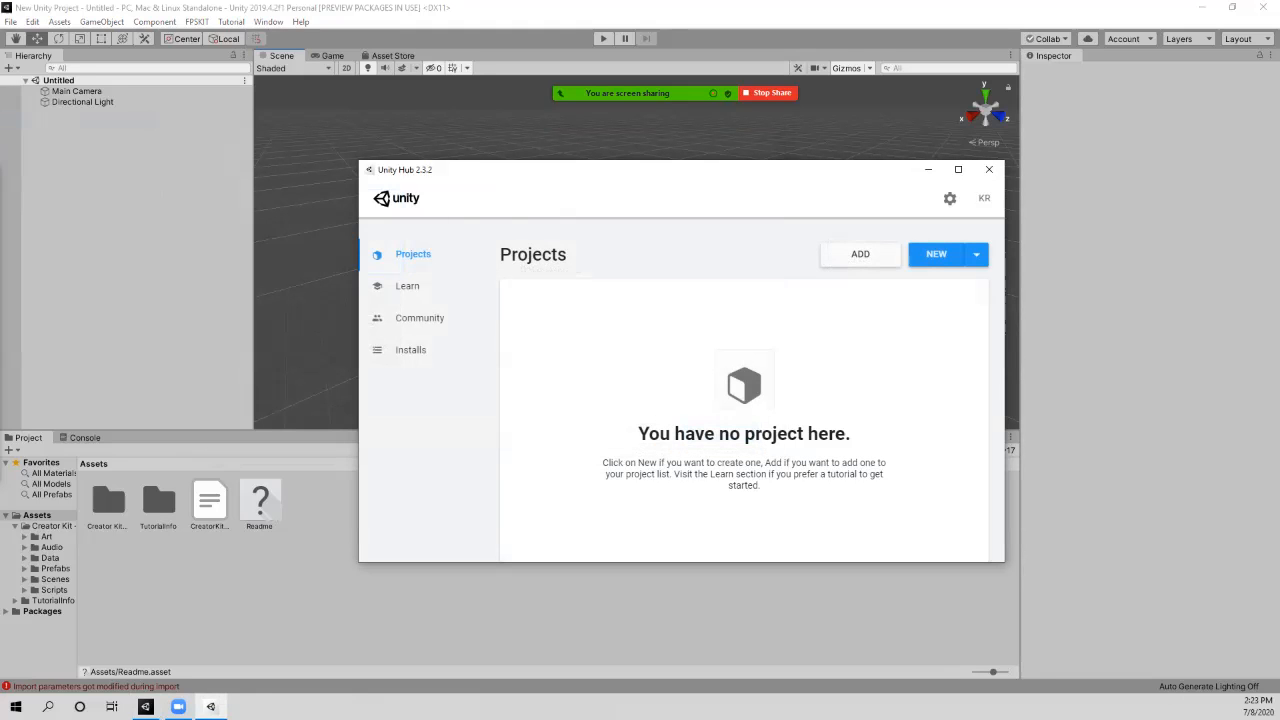
Step: Open the Creator Kit: FPS project from the Learn projects in Unity Hub
click(407, 286)
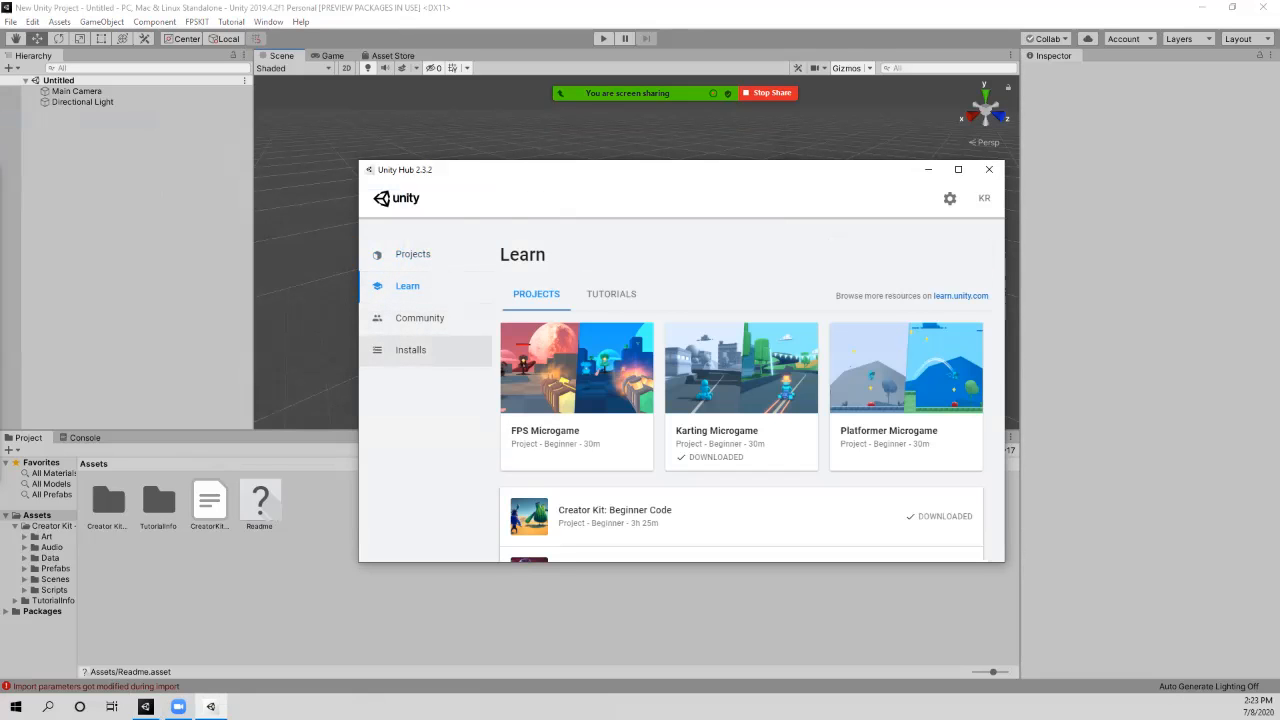
scroll(740, 440, down, 3)
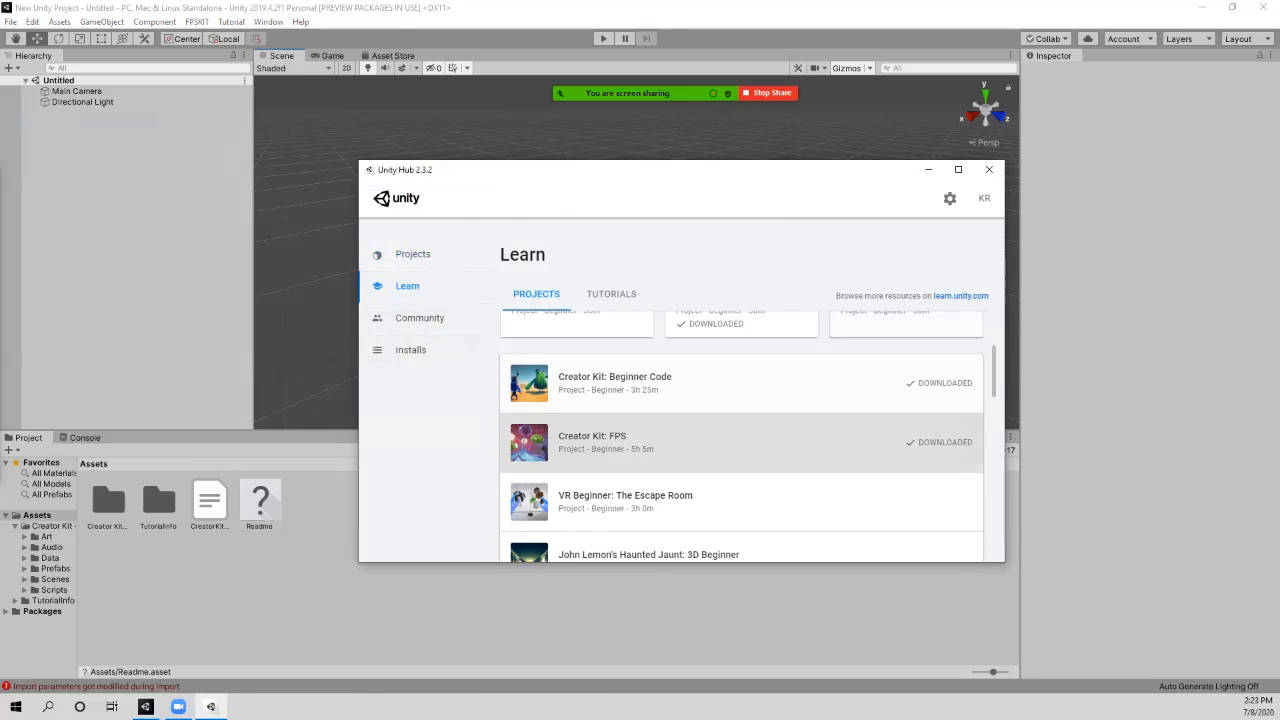
click(700, 442)
click(614, 499)
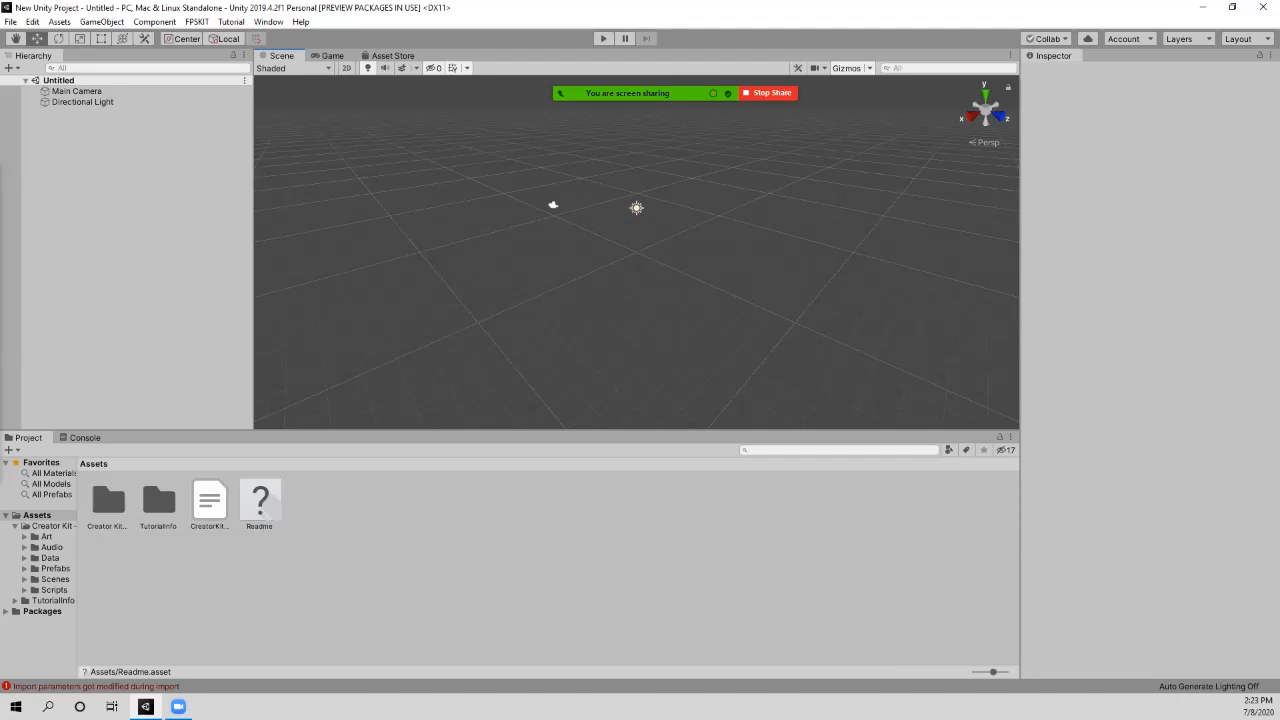
Step: Create a new scene, and close the editor without keeping the project
alt+drag(636, 250, 766, 200)
alt+drag(766, 200, 770, 246)
click(10, 21)
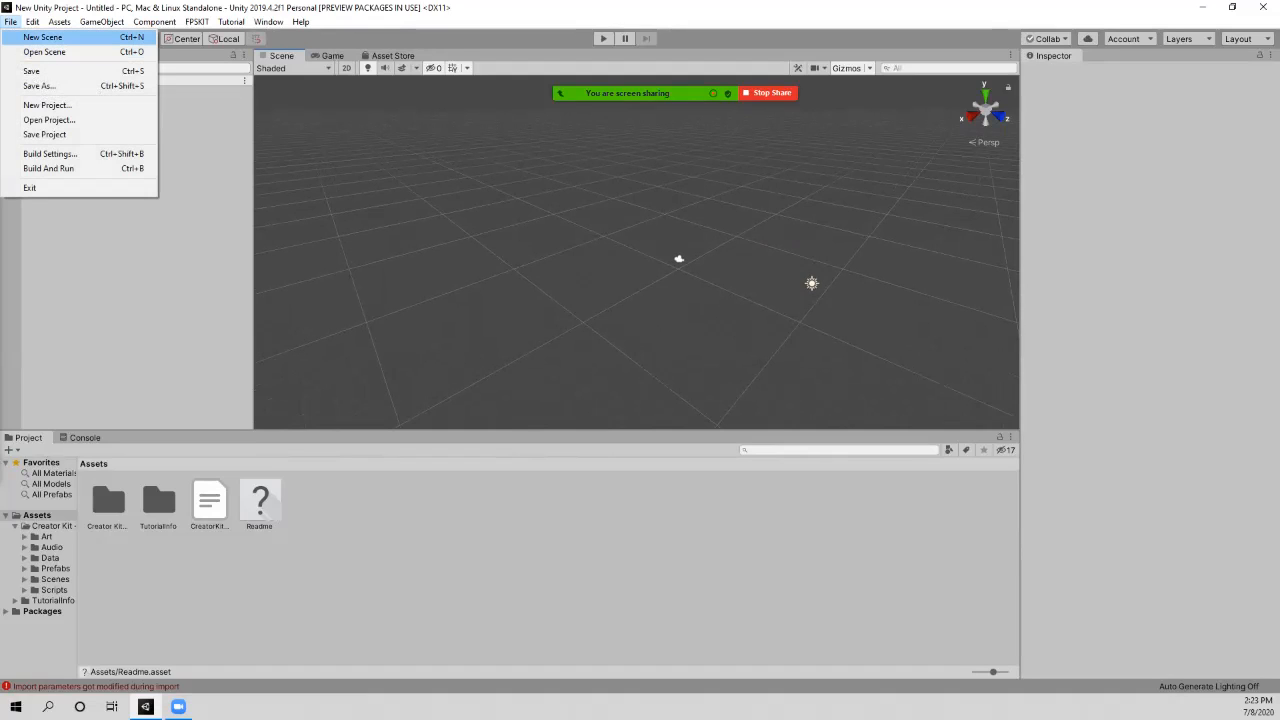
click(42, 37)
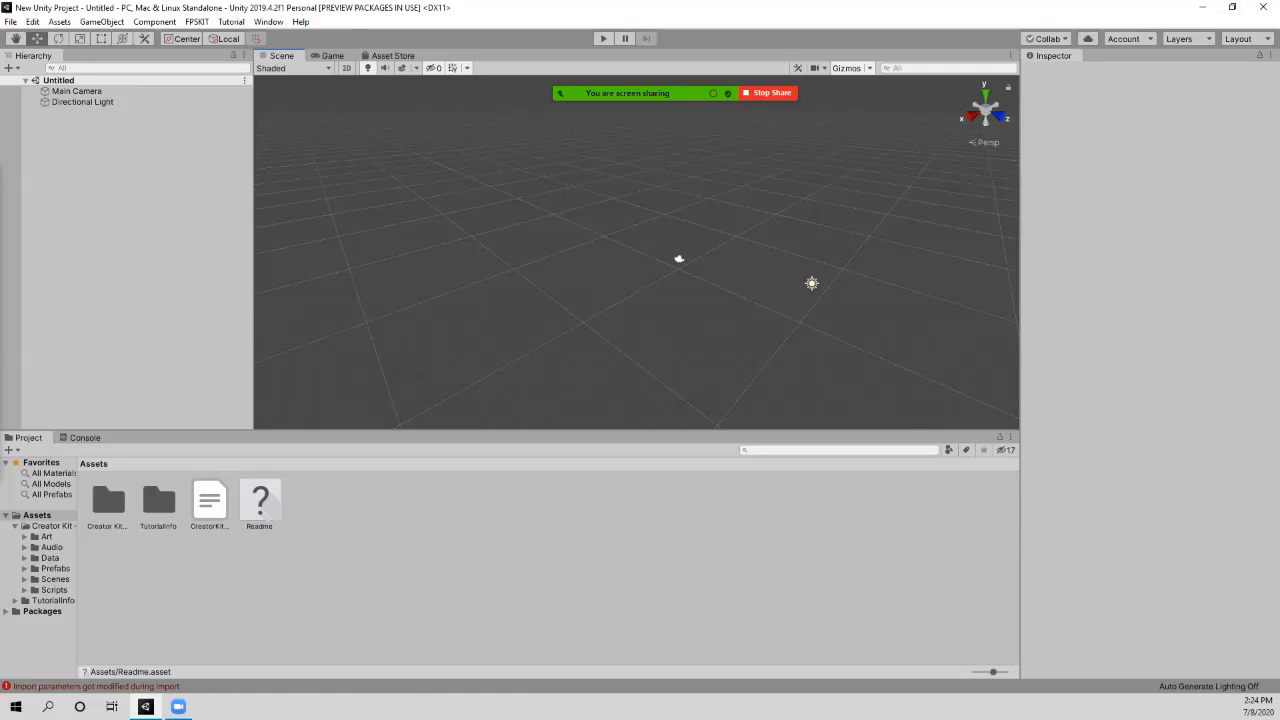
click(1263, 7)
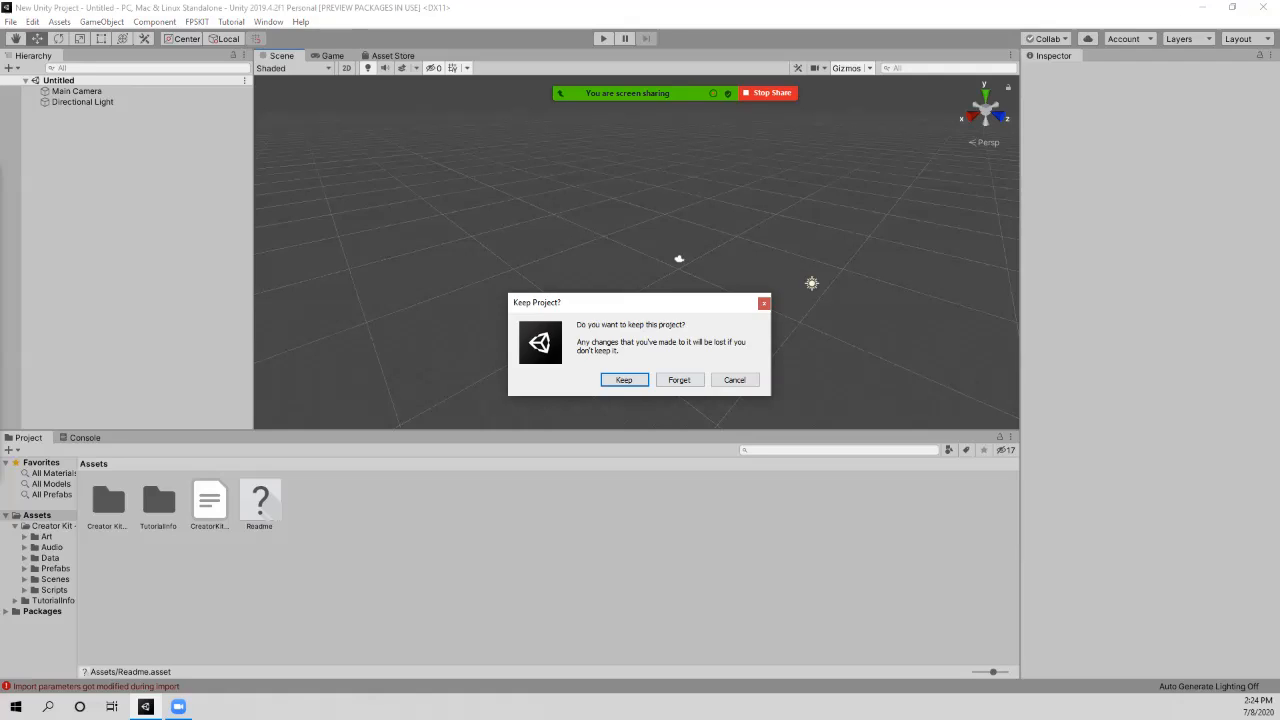
click(679, 380)
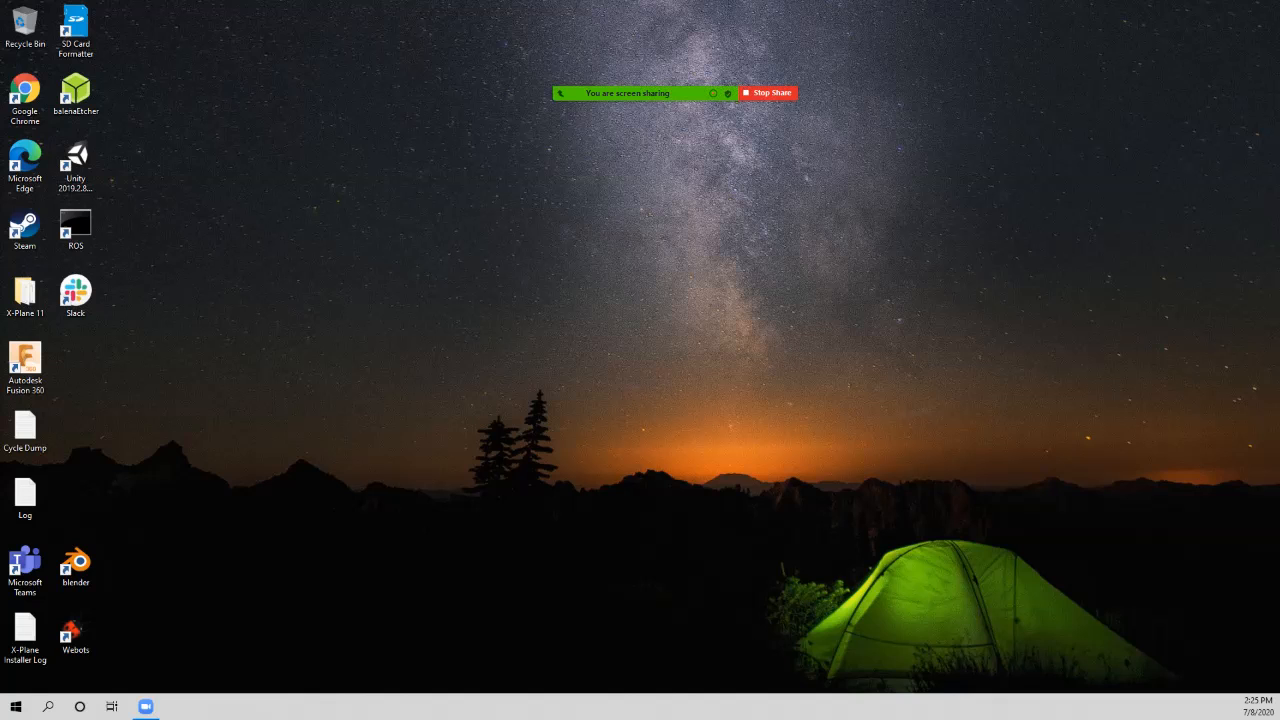
Step: Bring the Get Started with the Creator Kit: FPS tutorial onto the shared screen, maximize it, and review its project download and saving instructions
drag(0, 62, 561, 192)
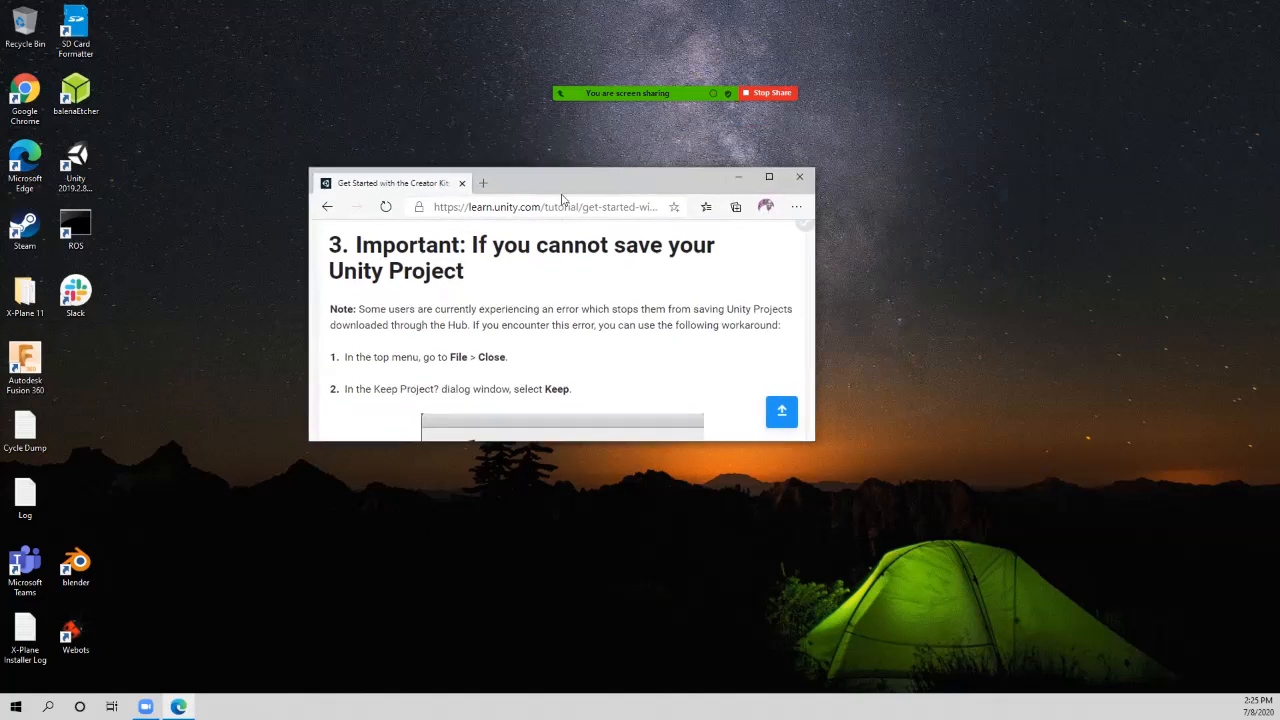
double_click(561, 190)
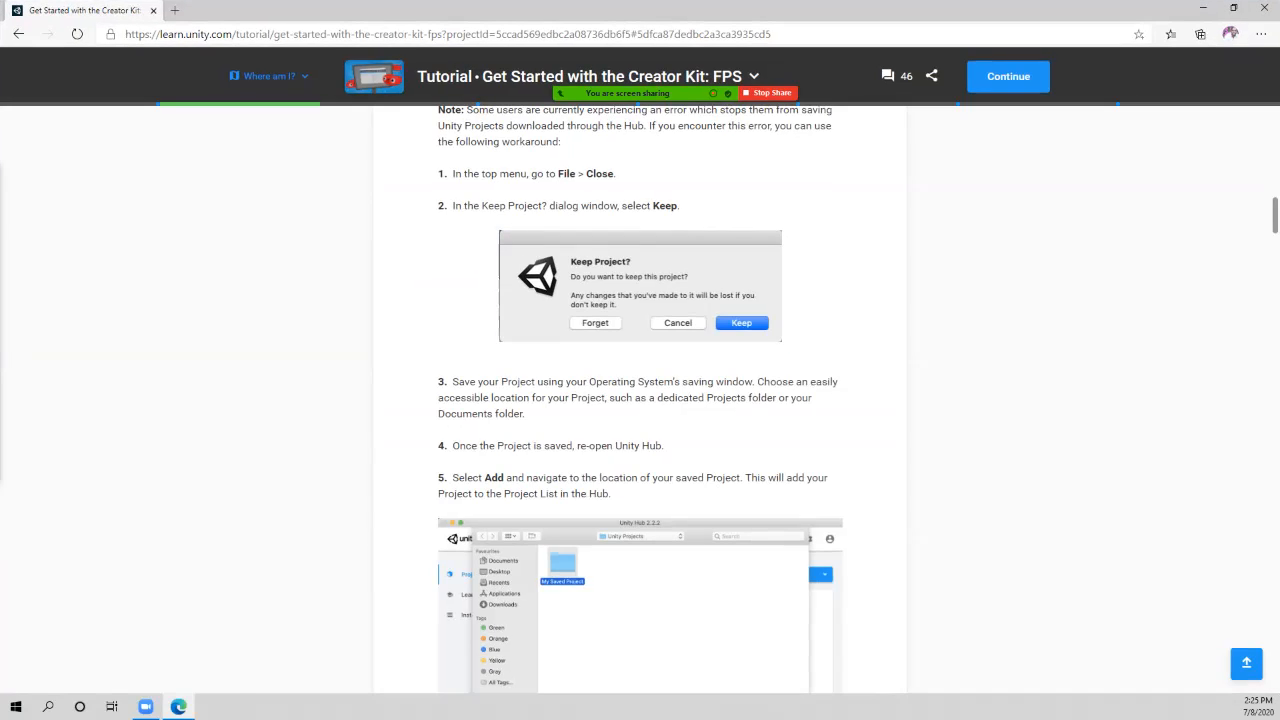
scroll(640, 400, up, 4)
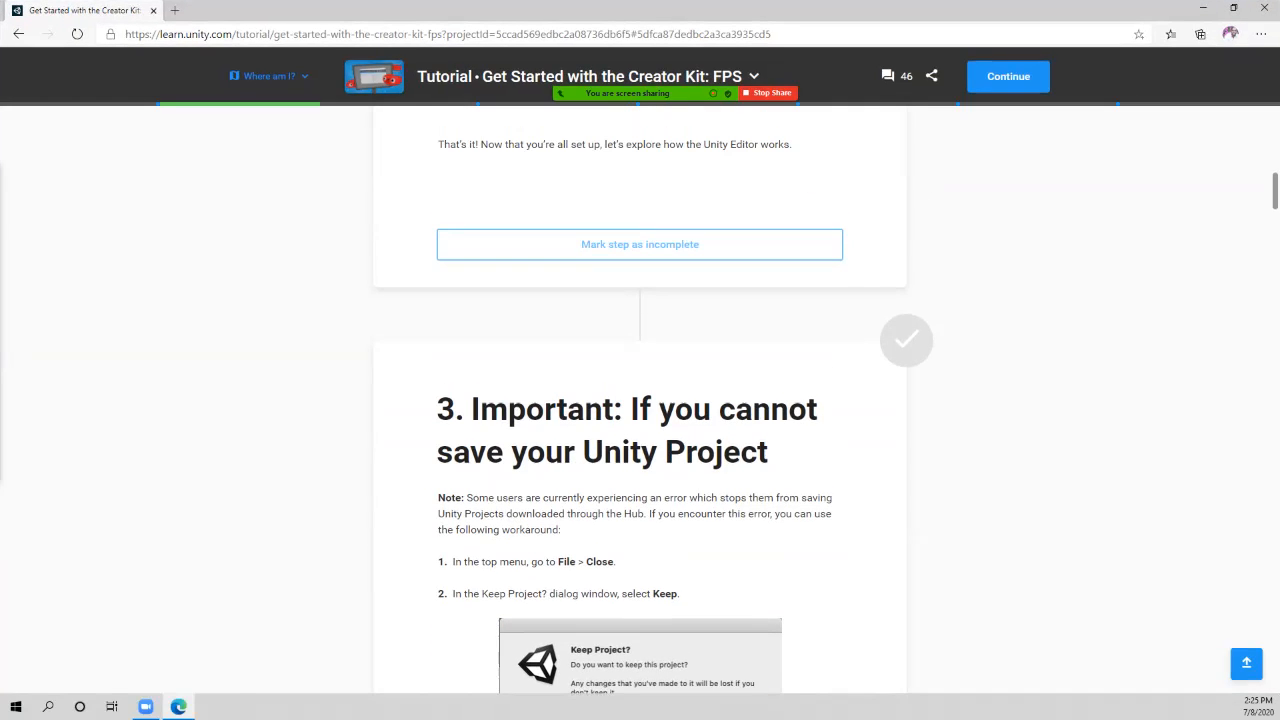
scroll(640, 400, up, 5)
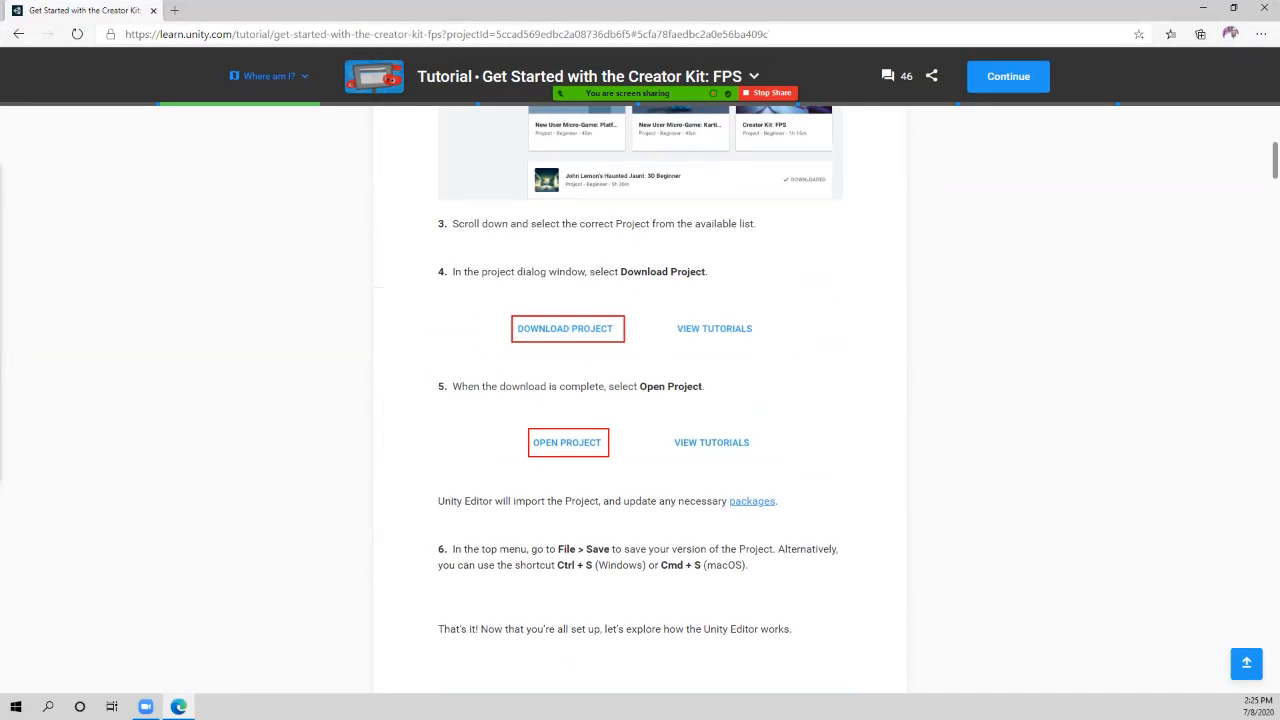
scroll(640, 400, up, 3)
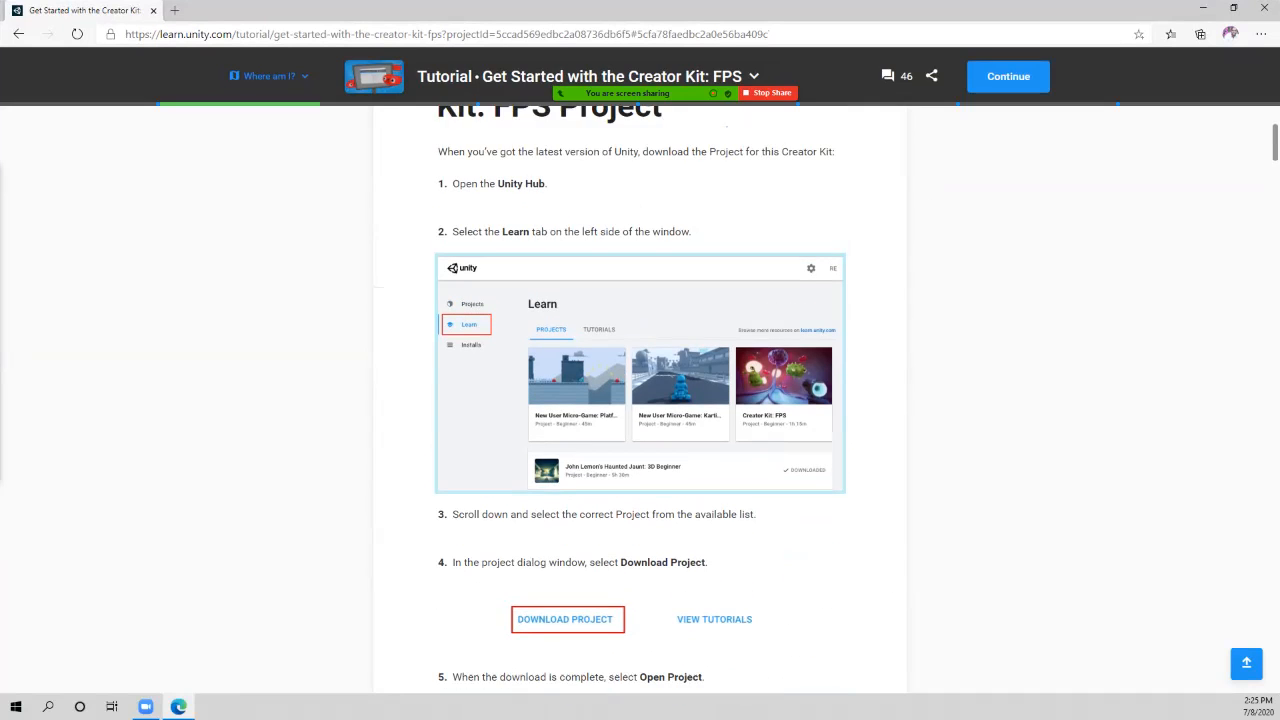
scroll(640, 400, down, 5)
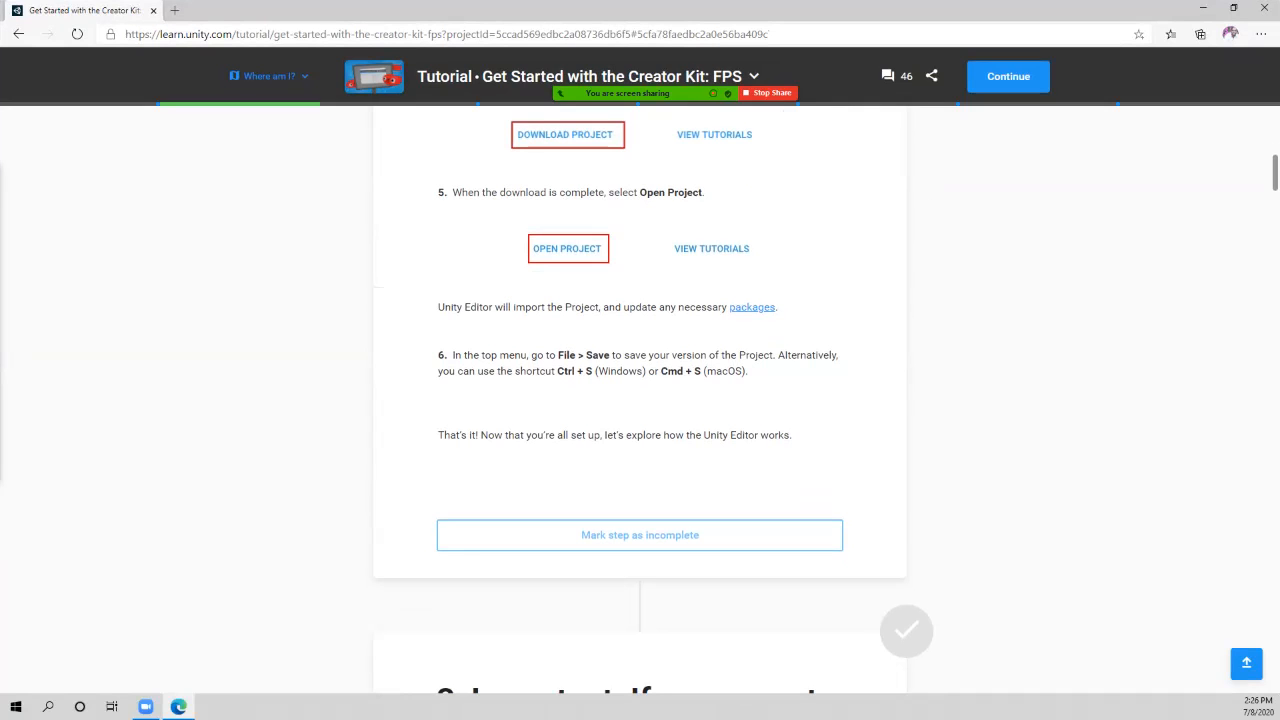
scroll(640, 400, down, 3)
scroll(640, 400, down, 2)
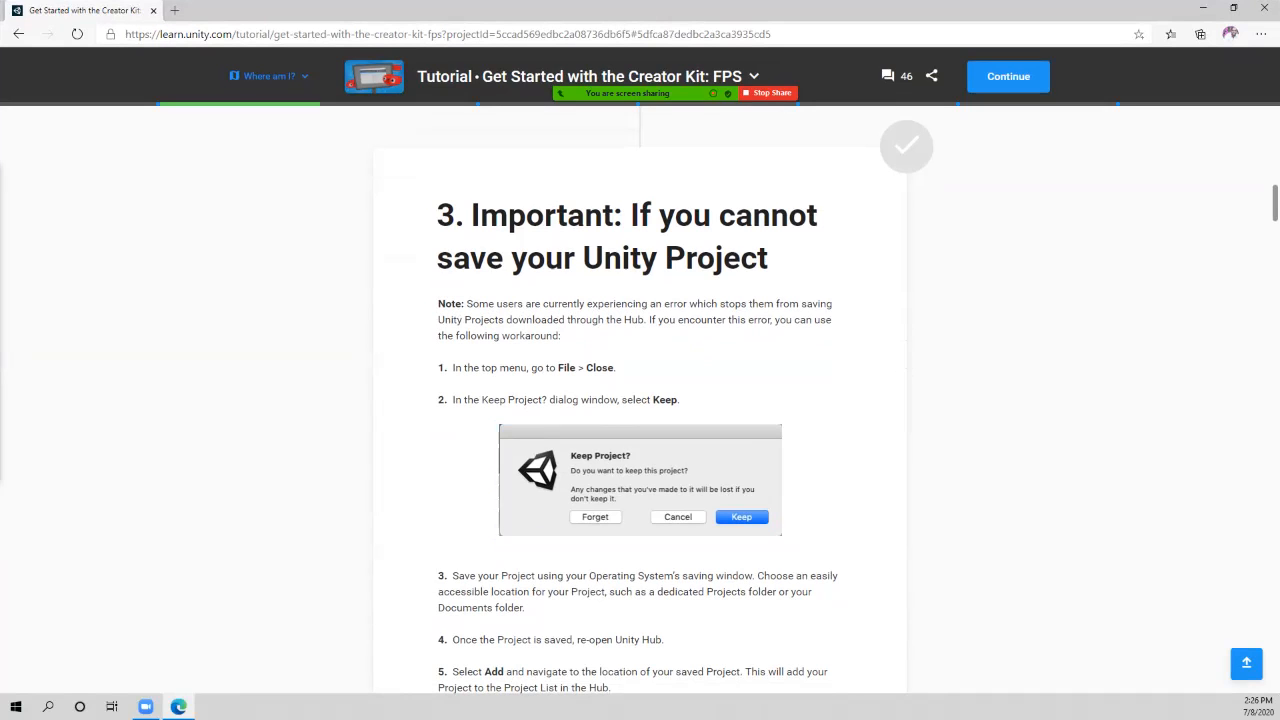
Step: Mark tutorial step 3, on projects that cannot be saved, as completed, and close the tutorial page
scroll(640, 400, down, 3)
scroll(640, 400, down, 3)
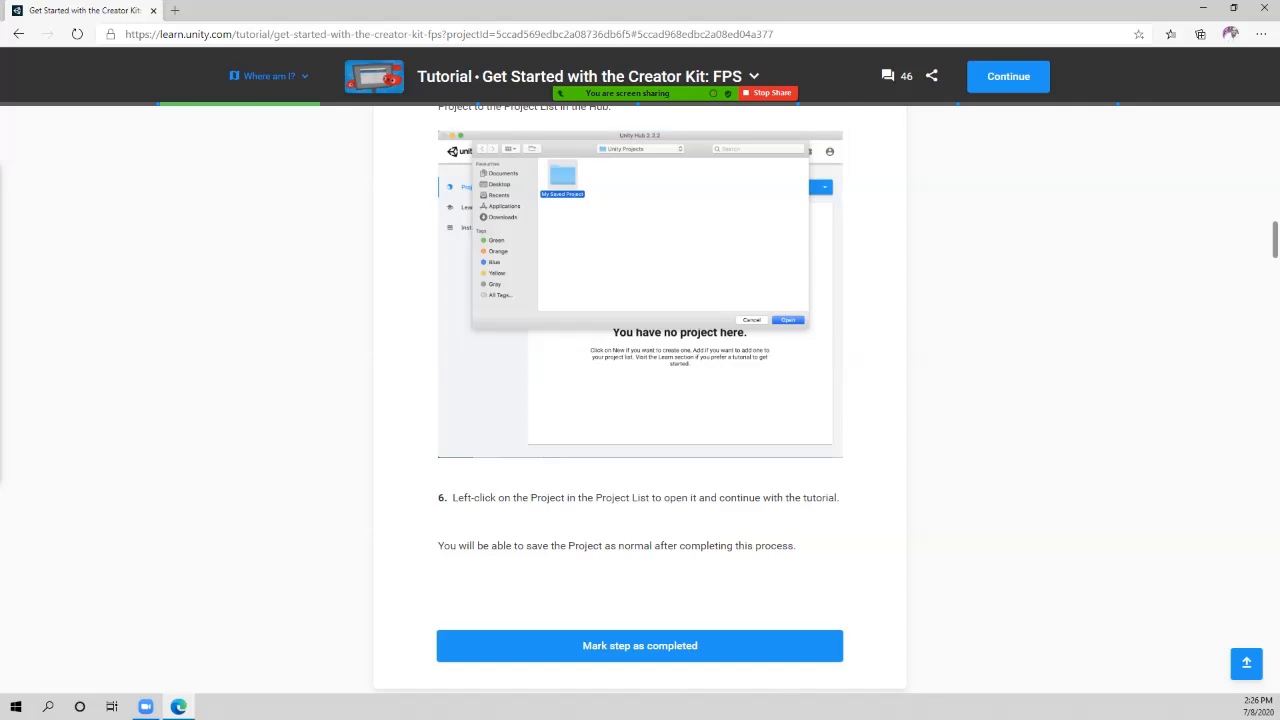
scroll(640, 400, down, 3)
click(640, 355)
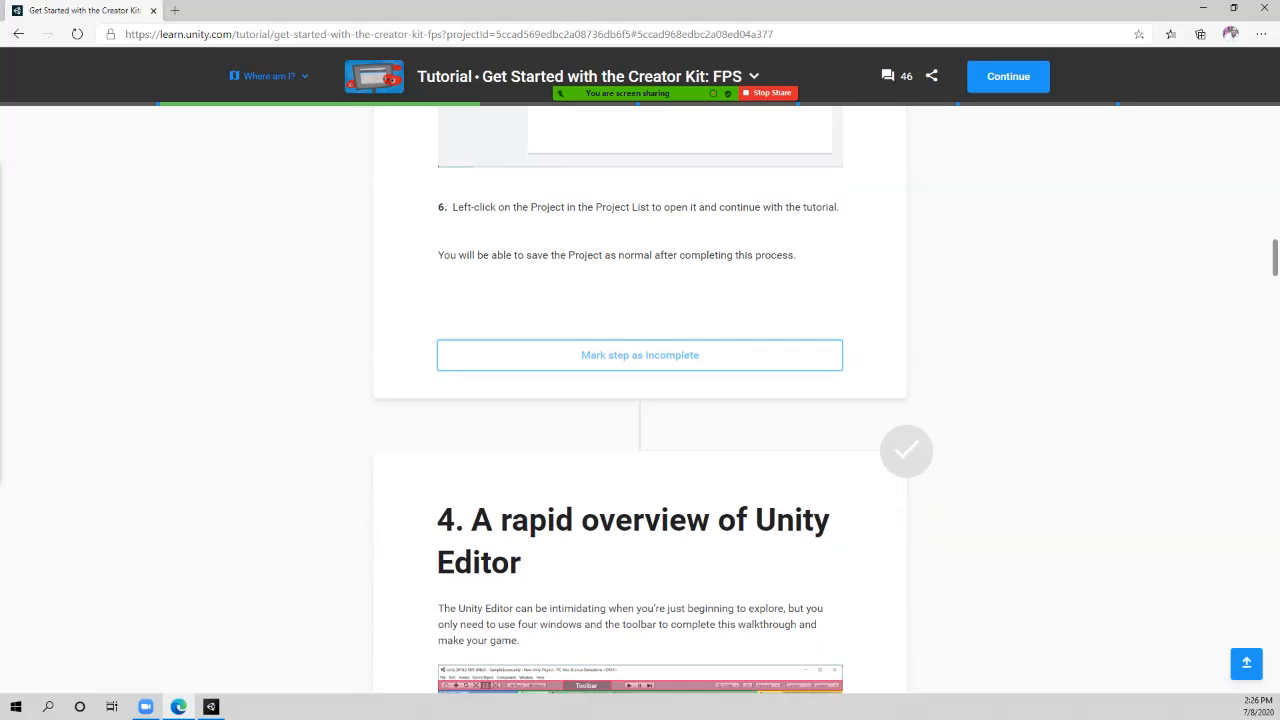
scroll(640, 400, down, 2)
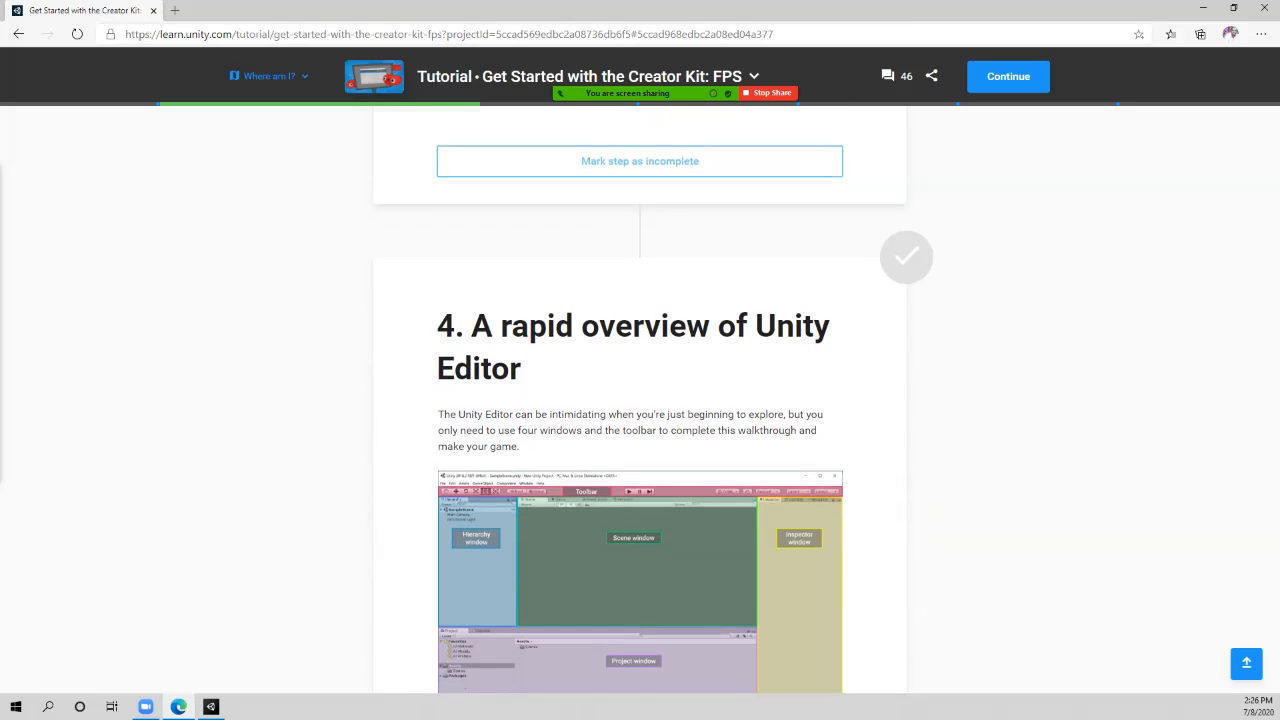
key(alt+F4)
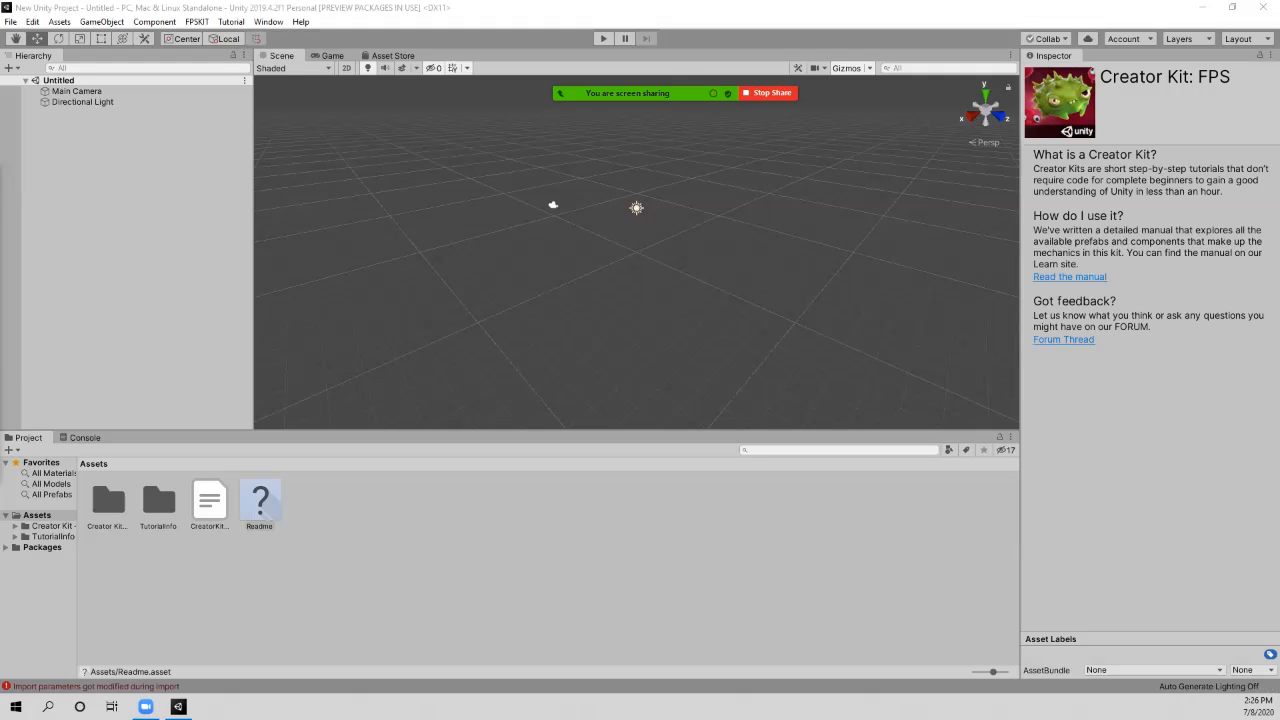
Step: Save the untitled scene in the project's Assets folder under the name test
click(10, 21)
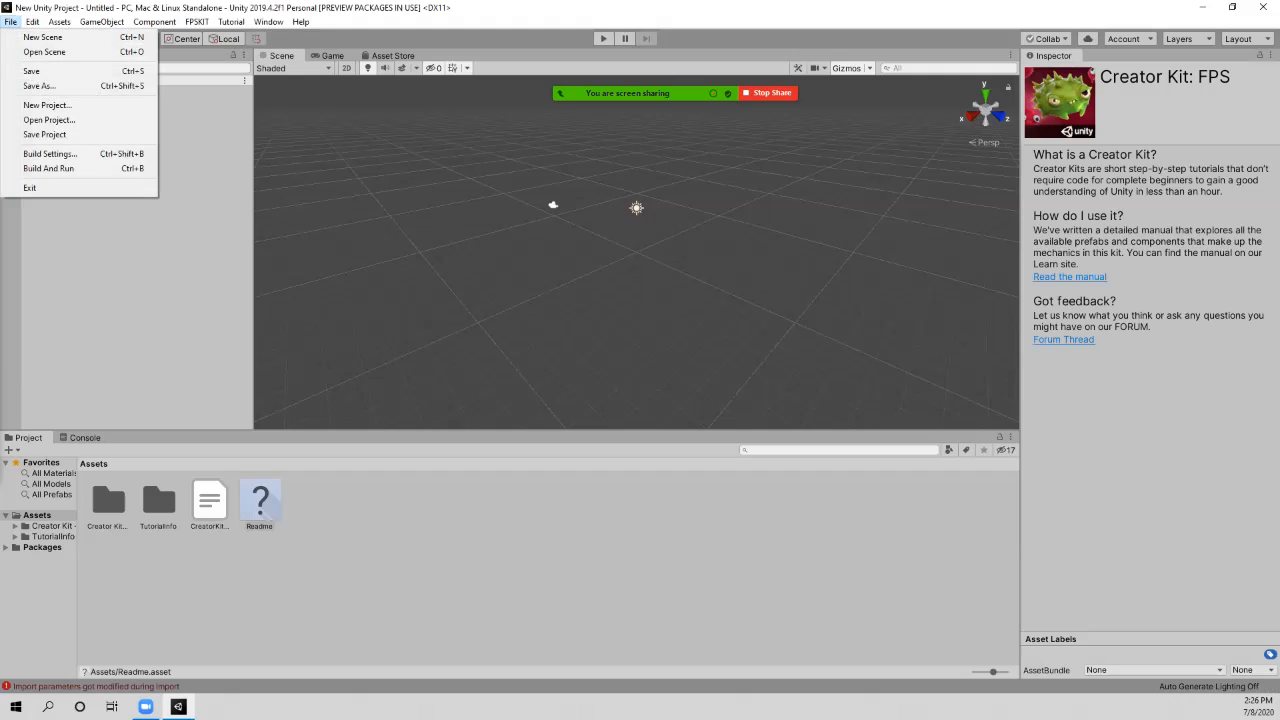
click(30, 70)
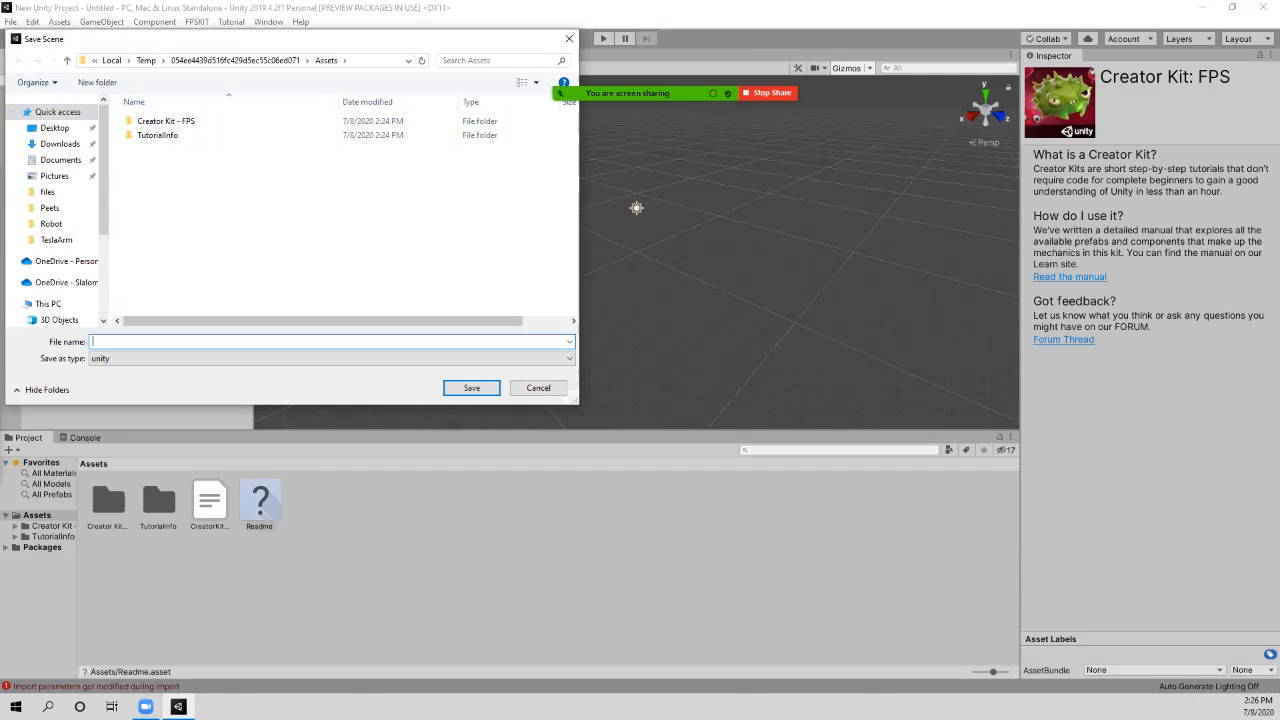
text(tes)
key(BackSpace)
key(Return)
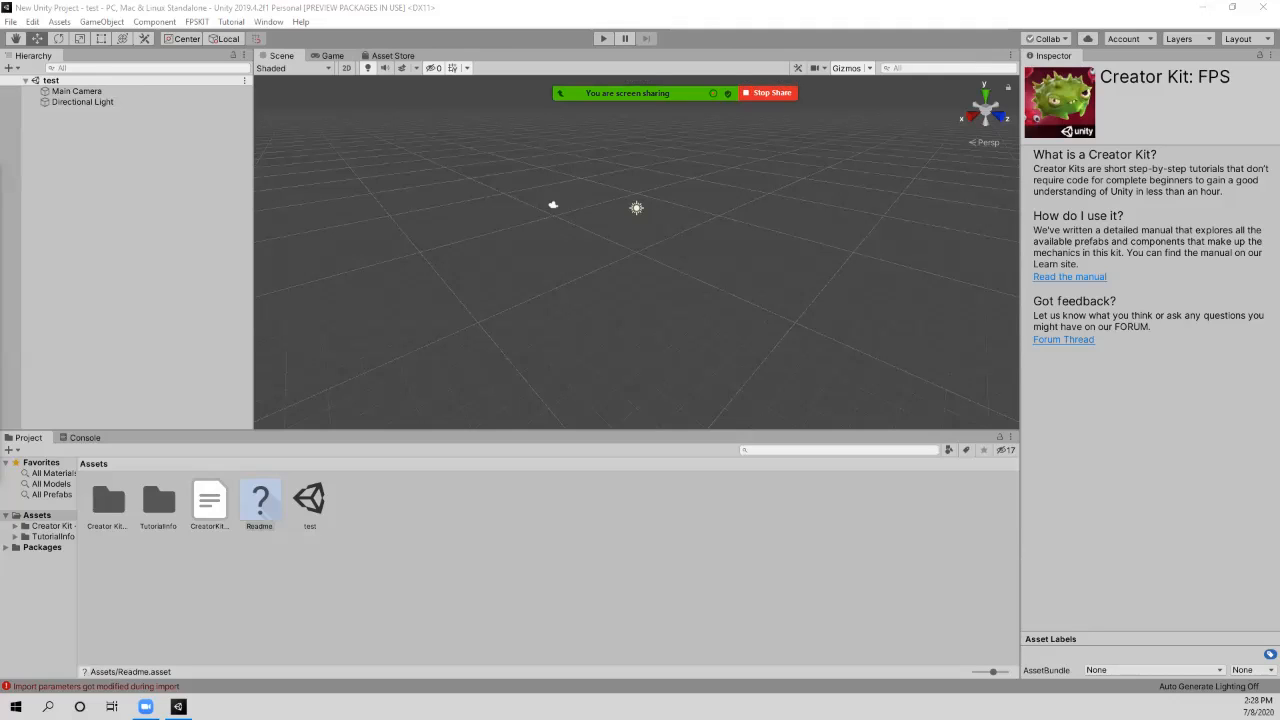
click(527, 64)
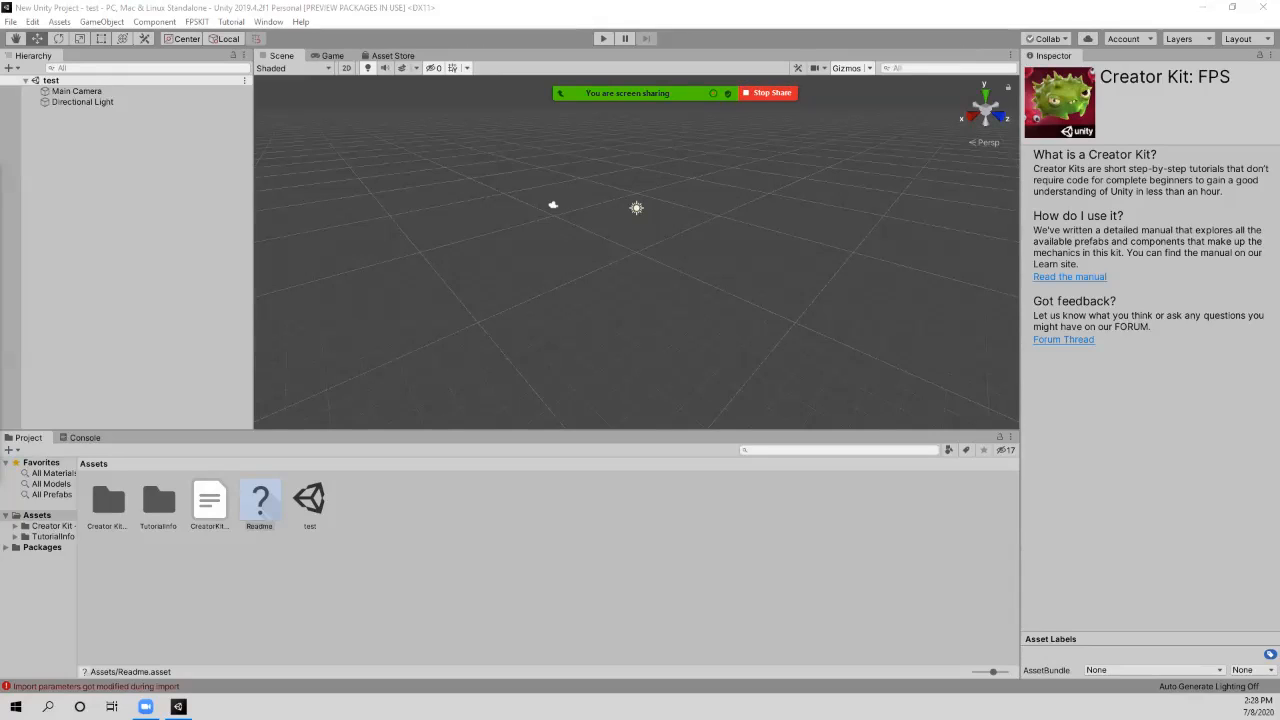
key(t)
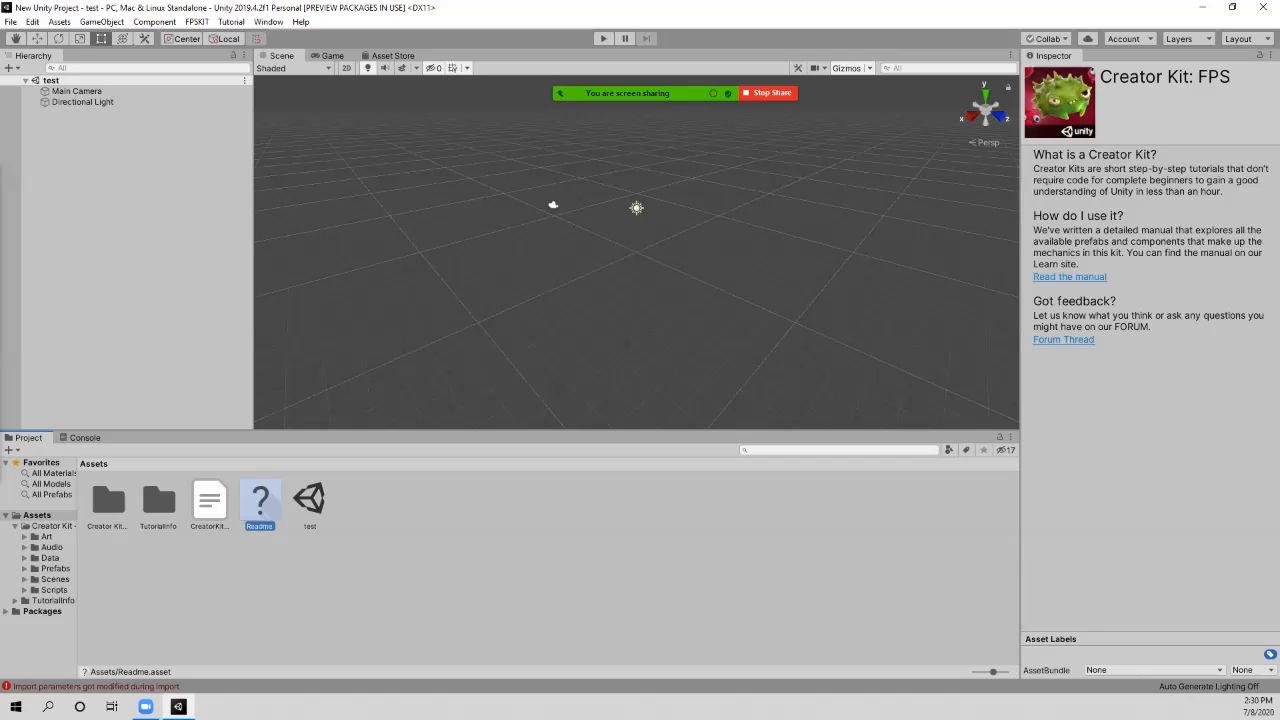
Step: Open ExampleScene from the Scenes folder of Creator Kit - FPS, and look over its level
click(24, 579)
click(55, 579)
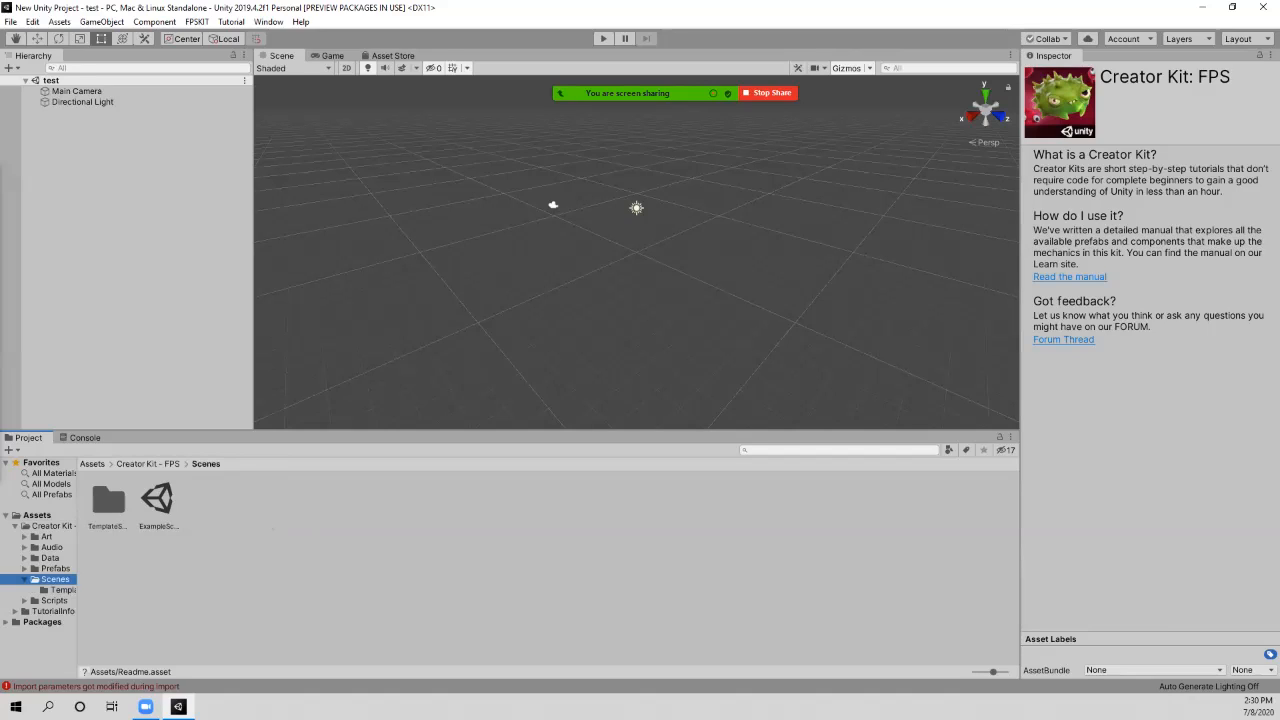
double_click(157, 500)
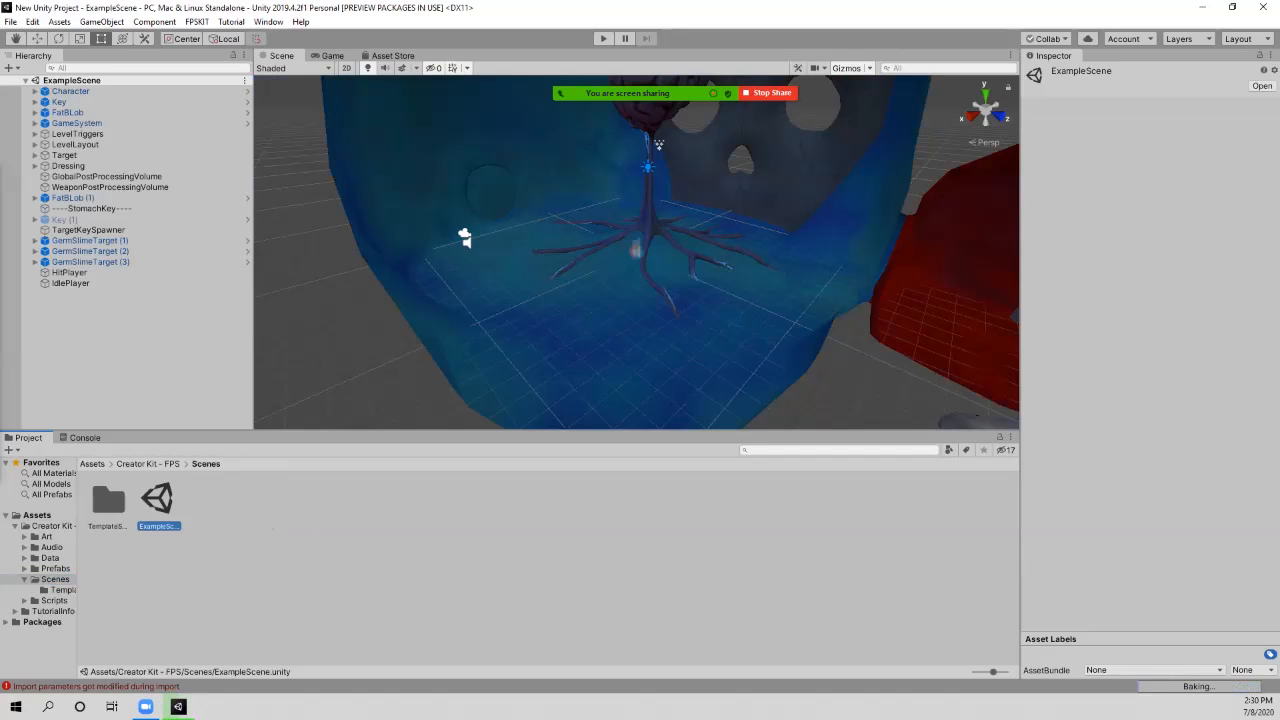
scroll(636, 252, down, 10)
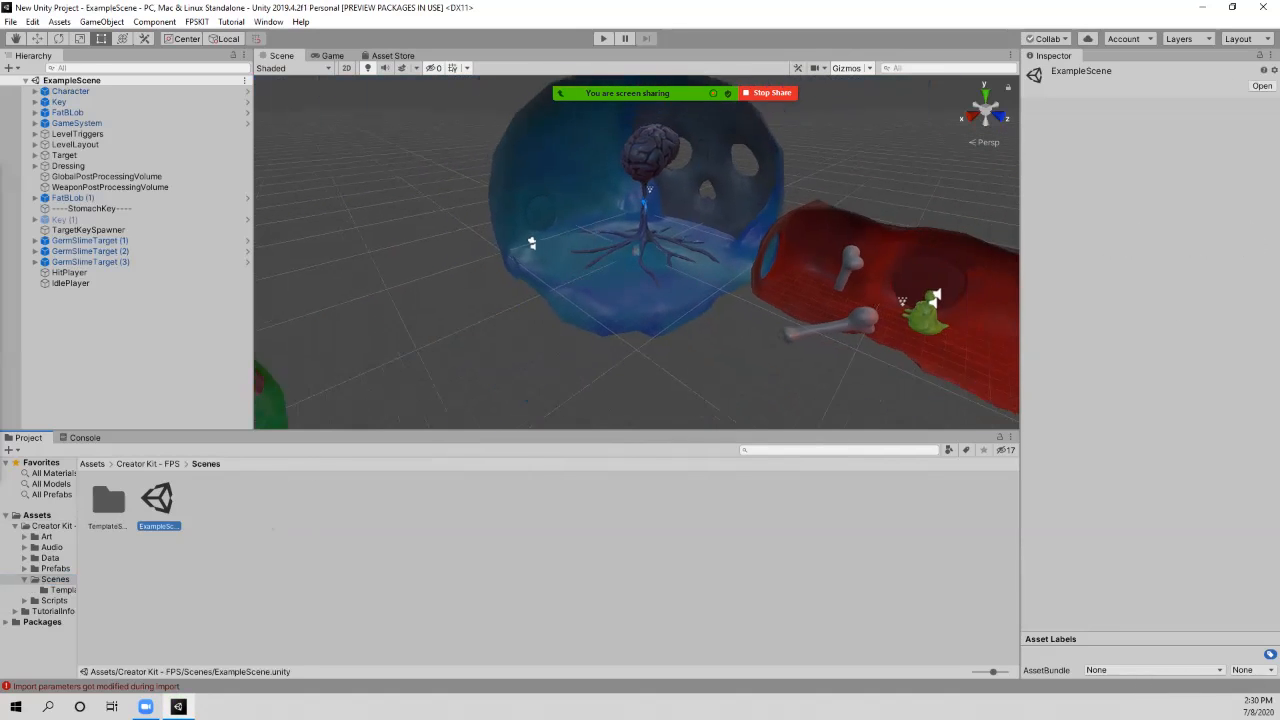
scroll(636, 252, down, 3)
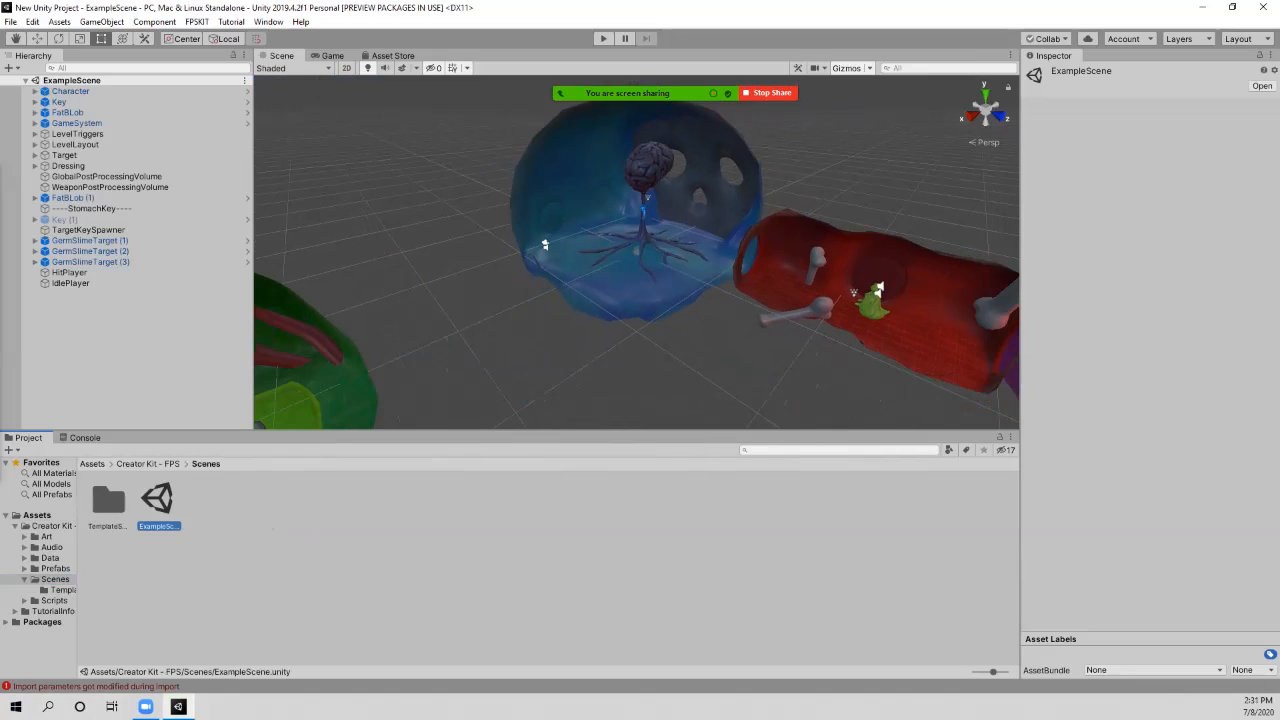
scroll(636, 252, up, 1)
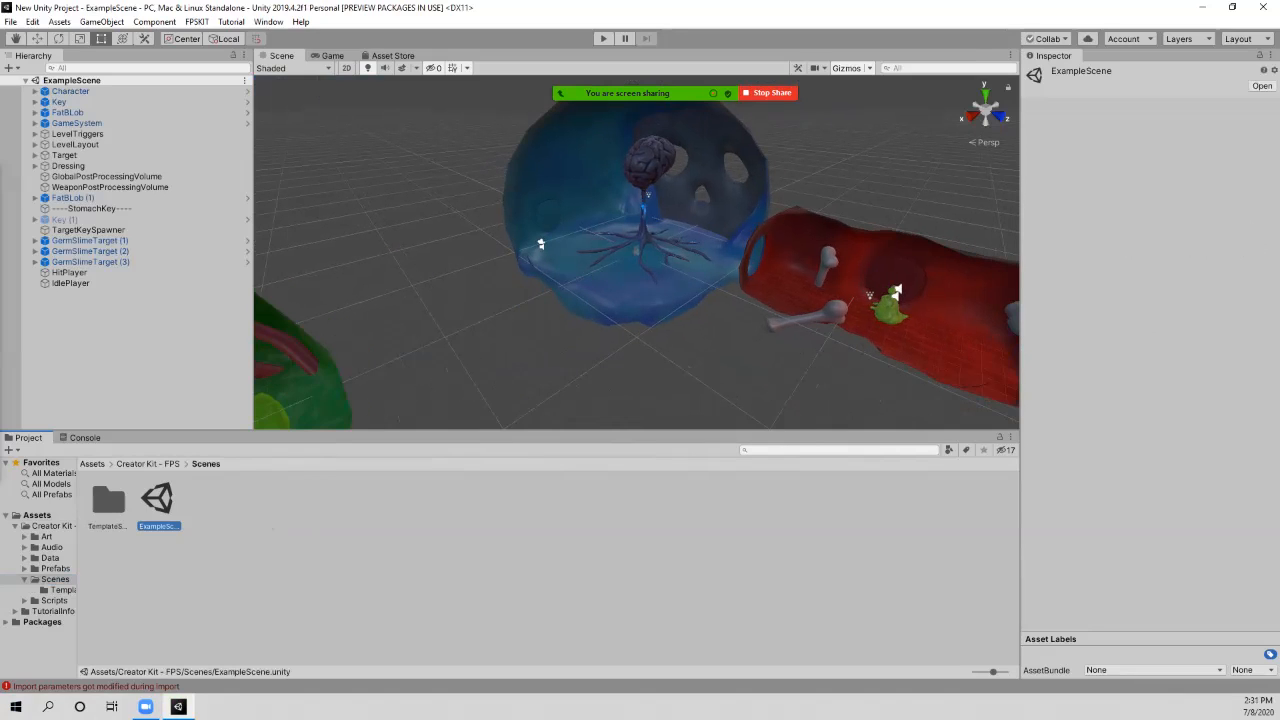
Step: Play-test ExampleScene, firing the weapon around the brain chamber, and stop the game
click(603, 38)
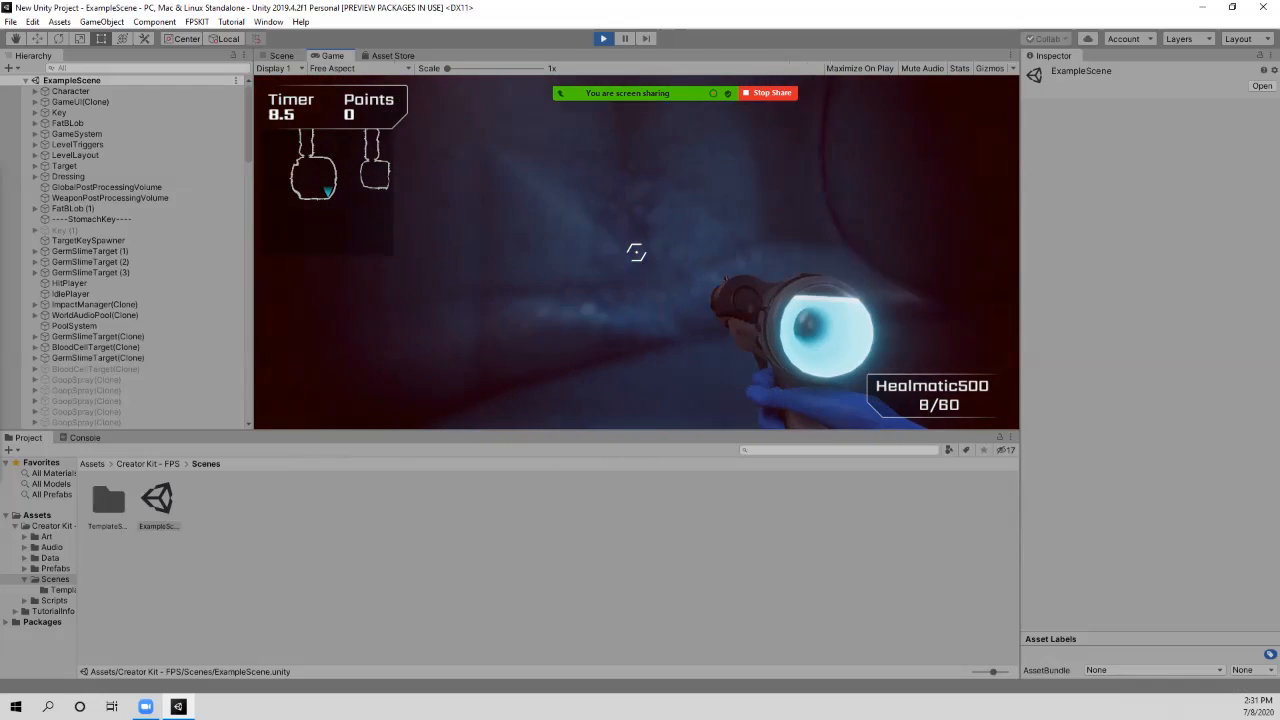
click(636, 252)
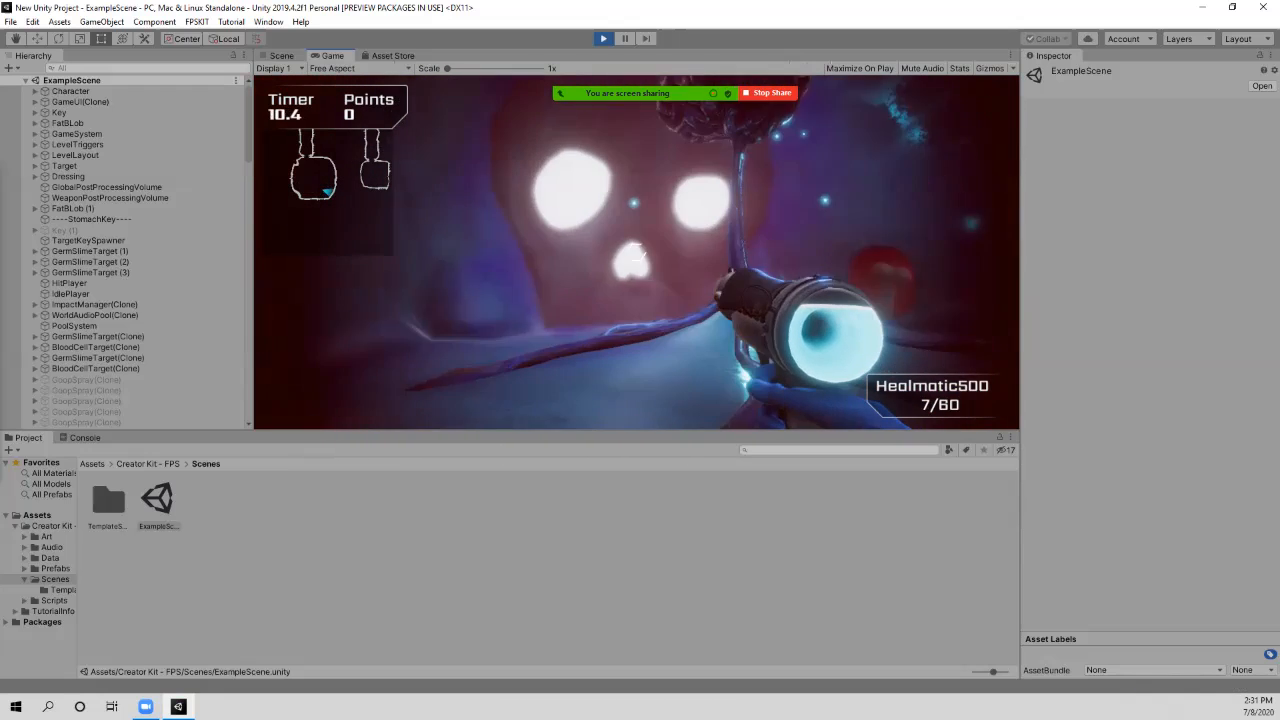
click(636, 252)
click(636, 252)
click(636, 252)
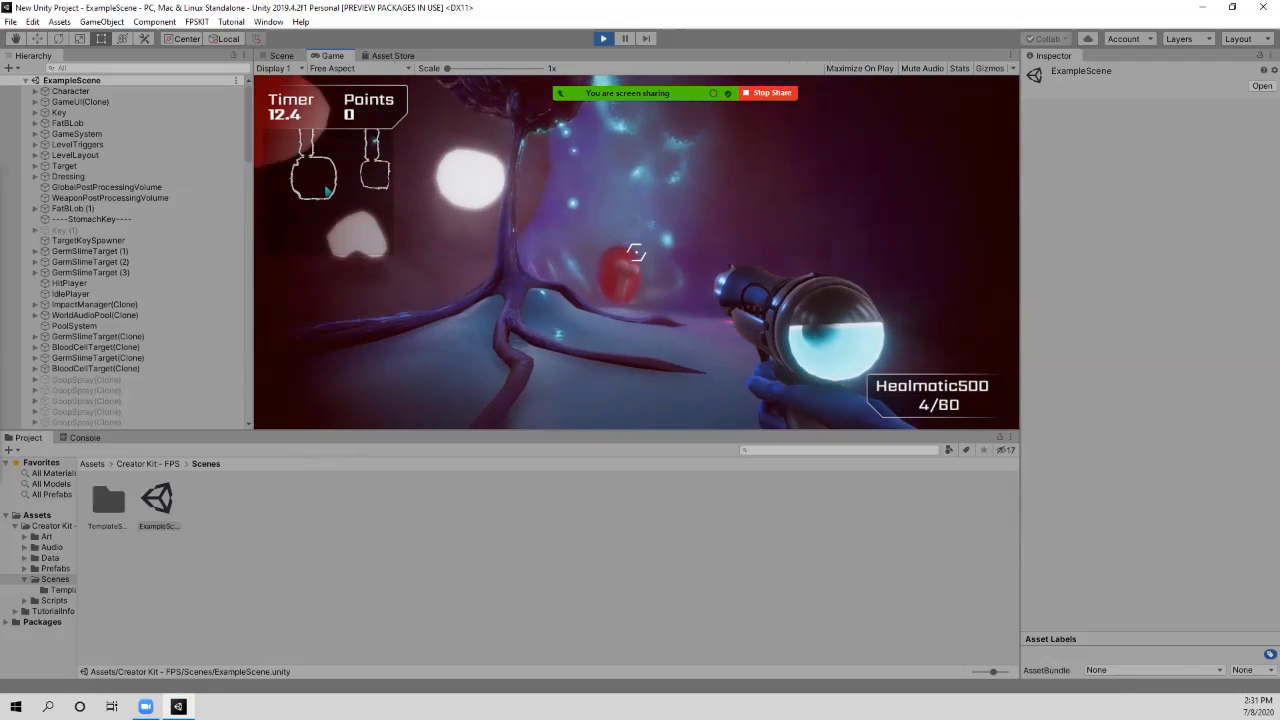
click(636, 252)
click(636, 252)
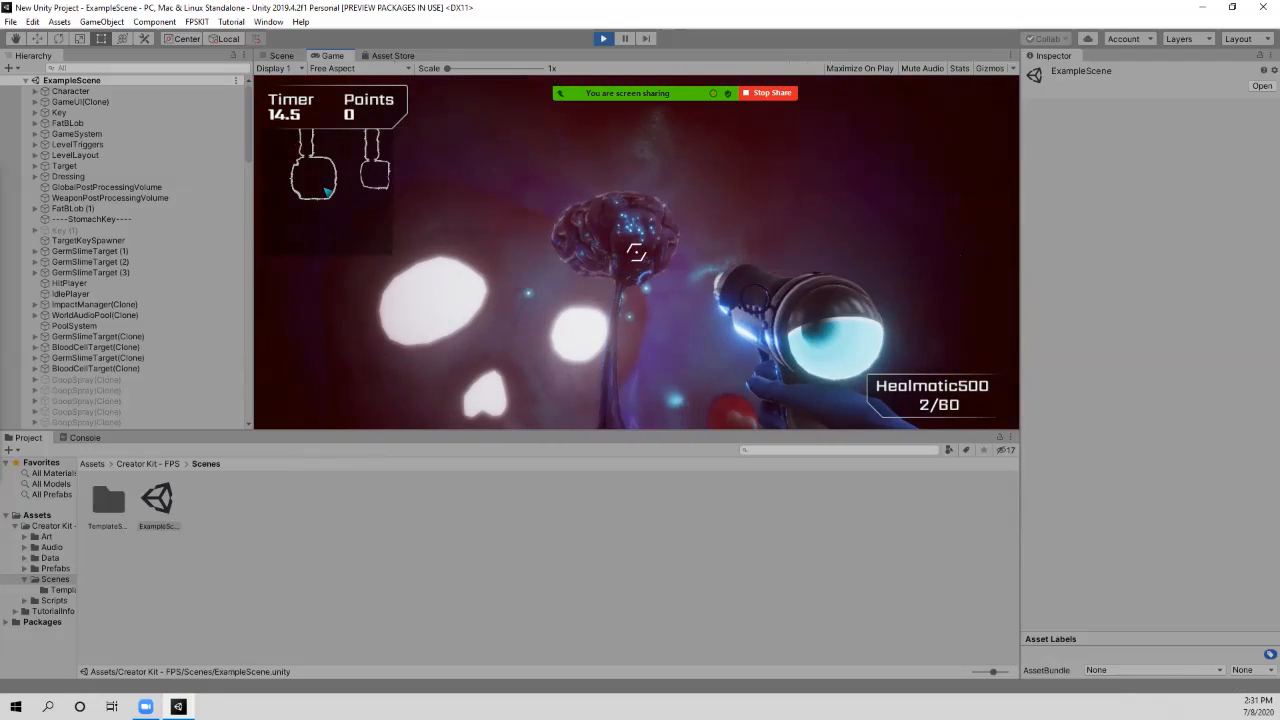
click(636, 252)
click(636, 252)
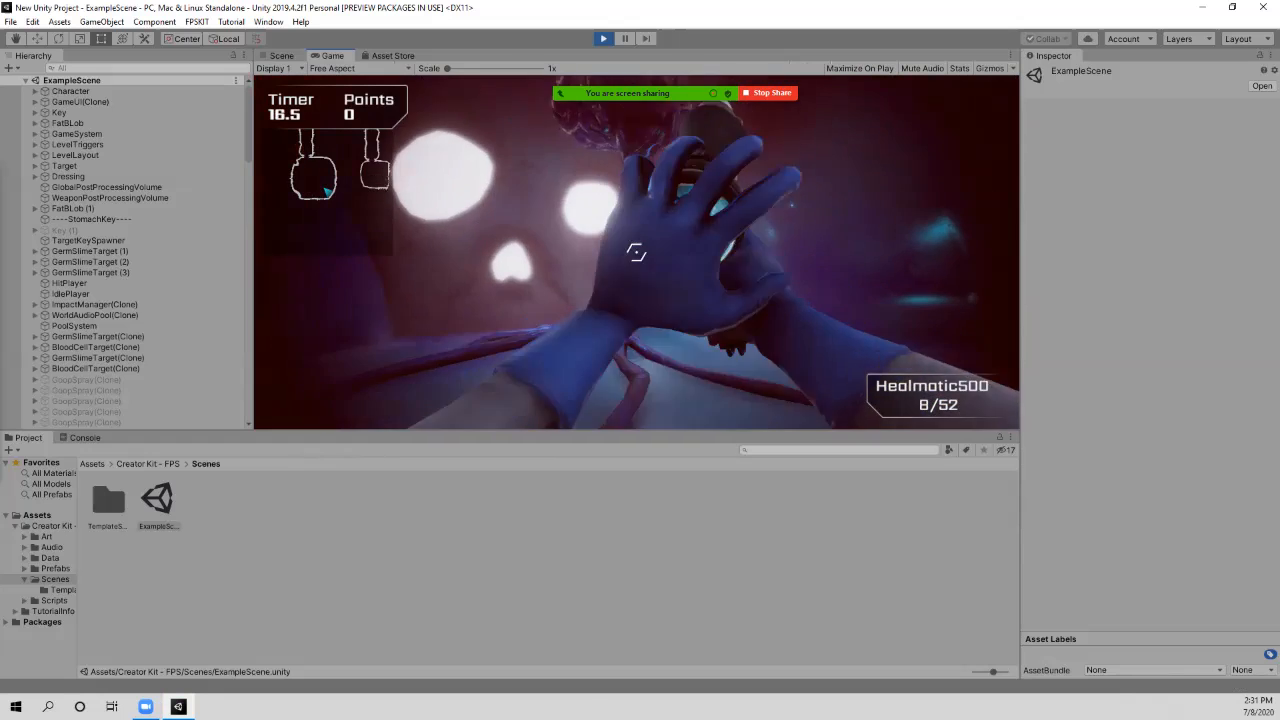
click(636, 252)
click(636, 252)
click(636, 252)
click(636, 252)
click(636, 252)
click(636, 252)
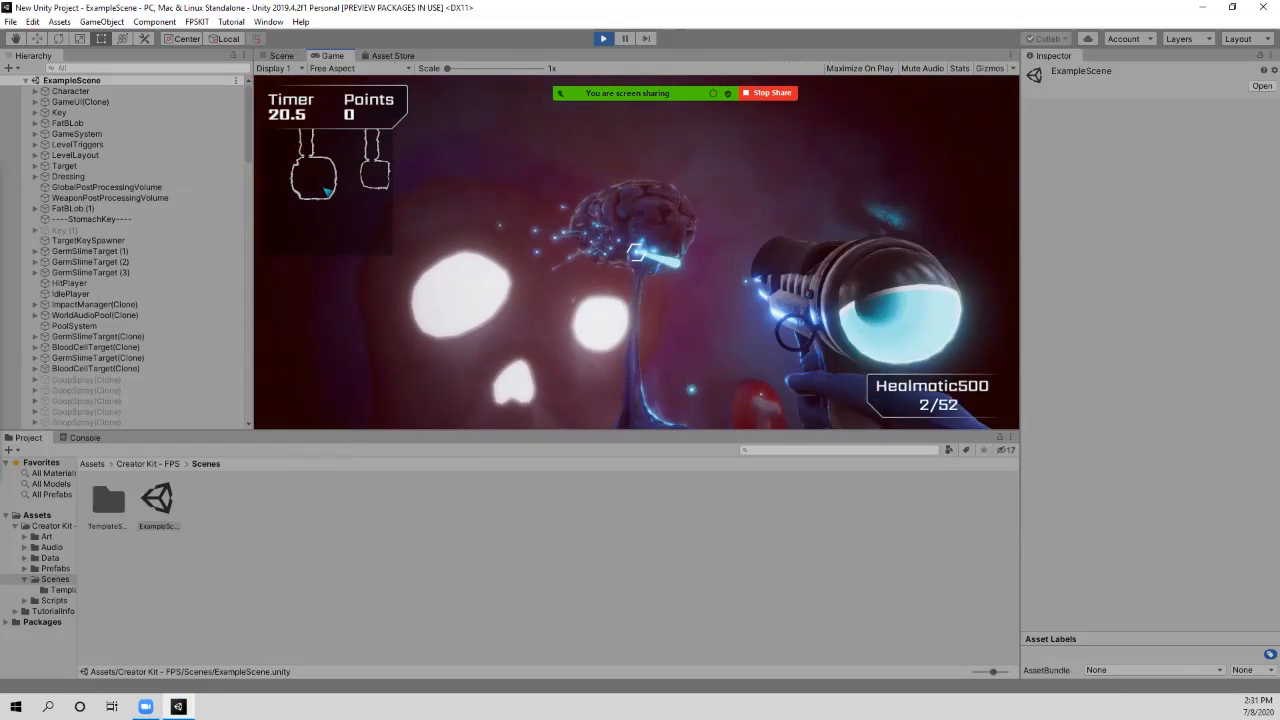
click(636, 252)
click(636, 252)
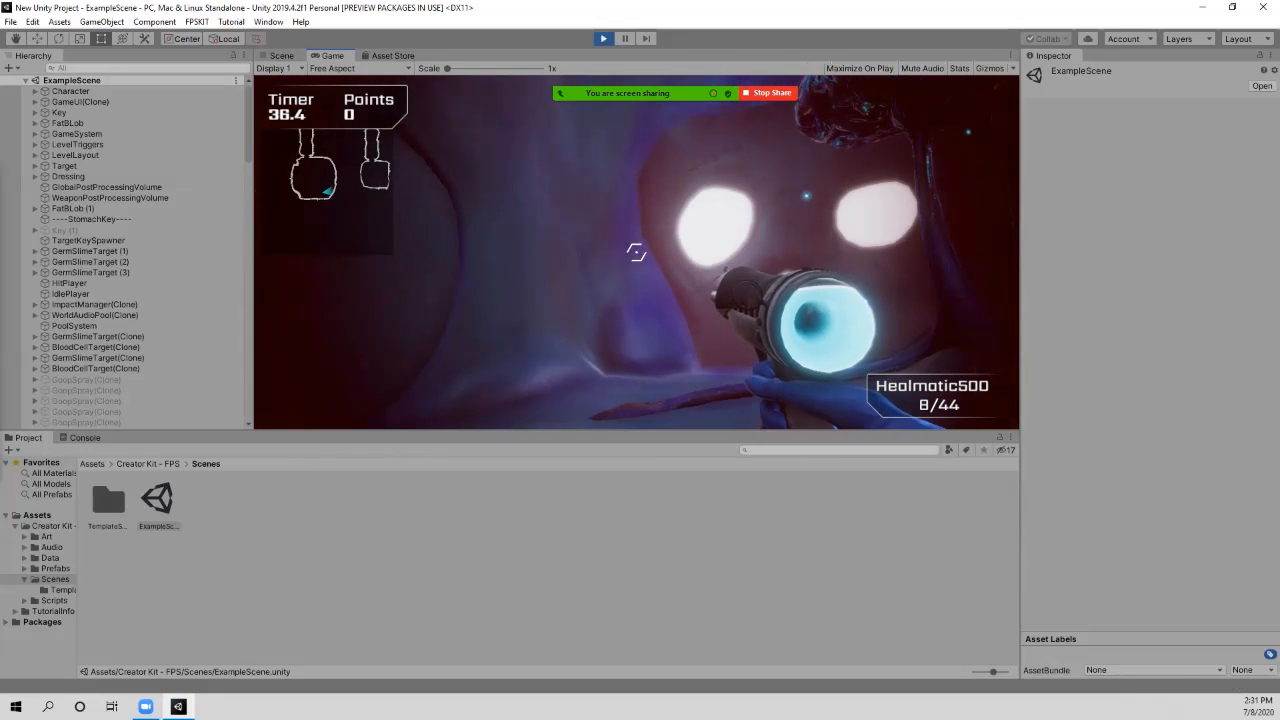
key(Escape)
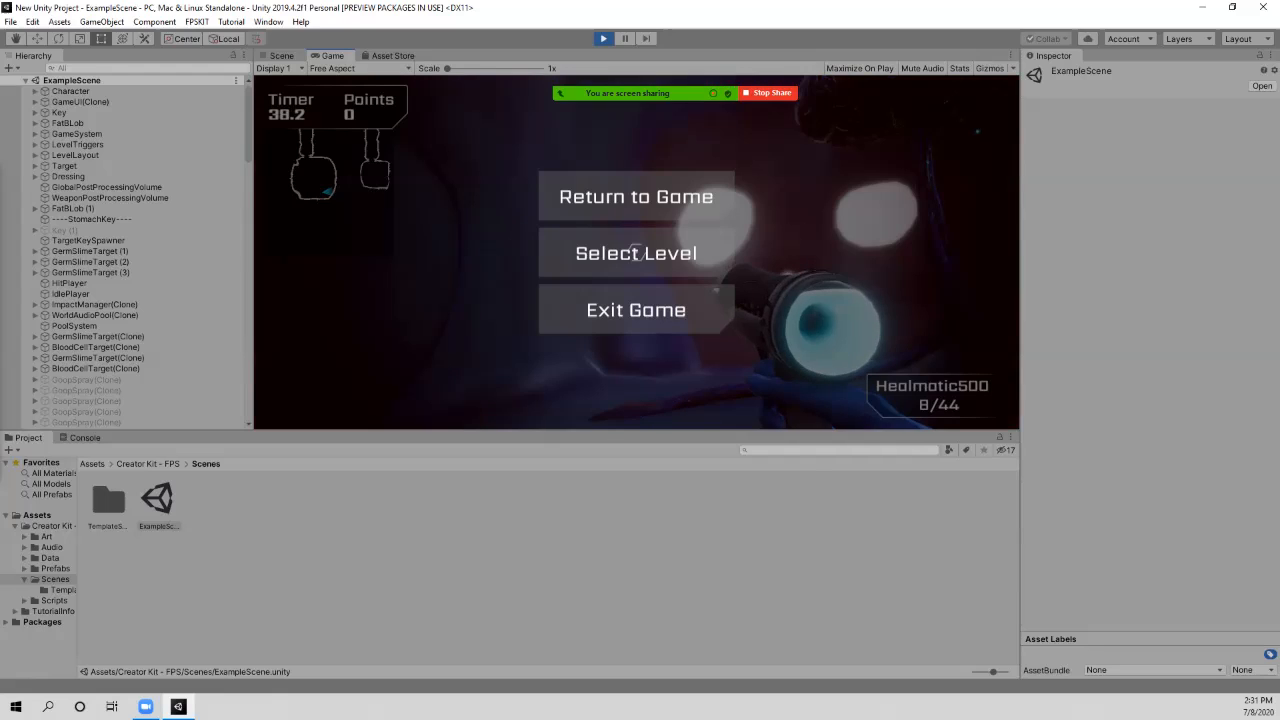
key(ctrl+p)
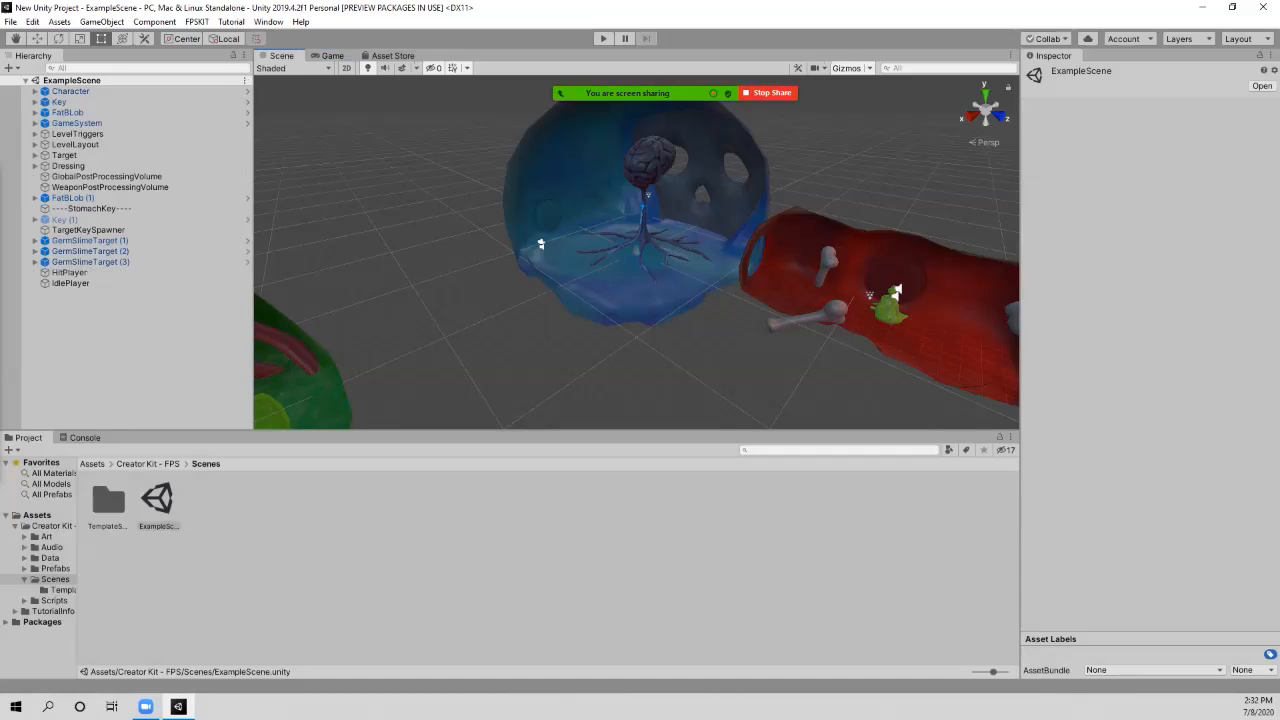
click(816, 68)
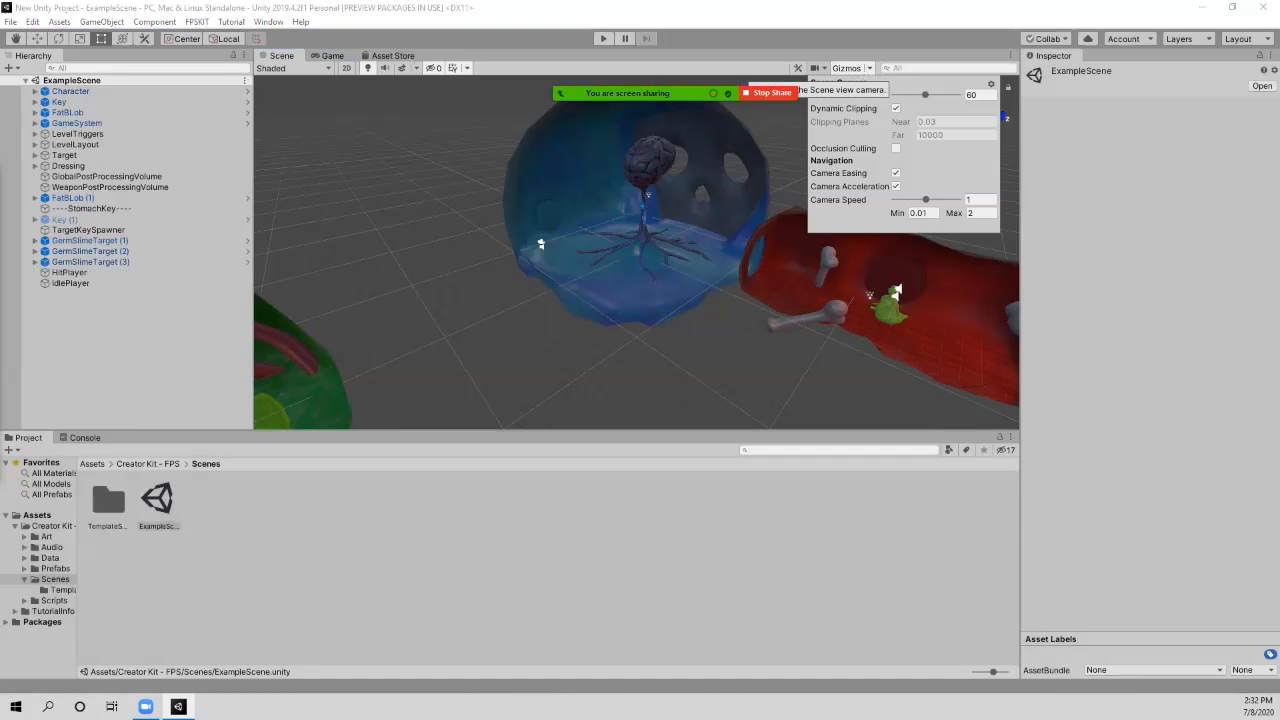
key(Escape)
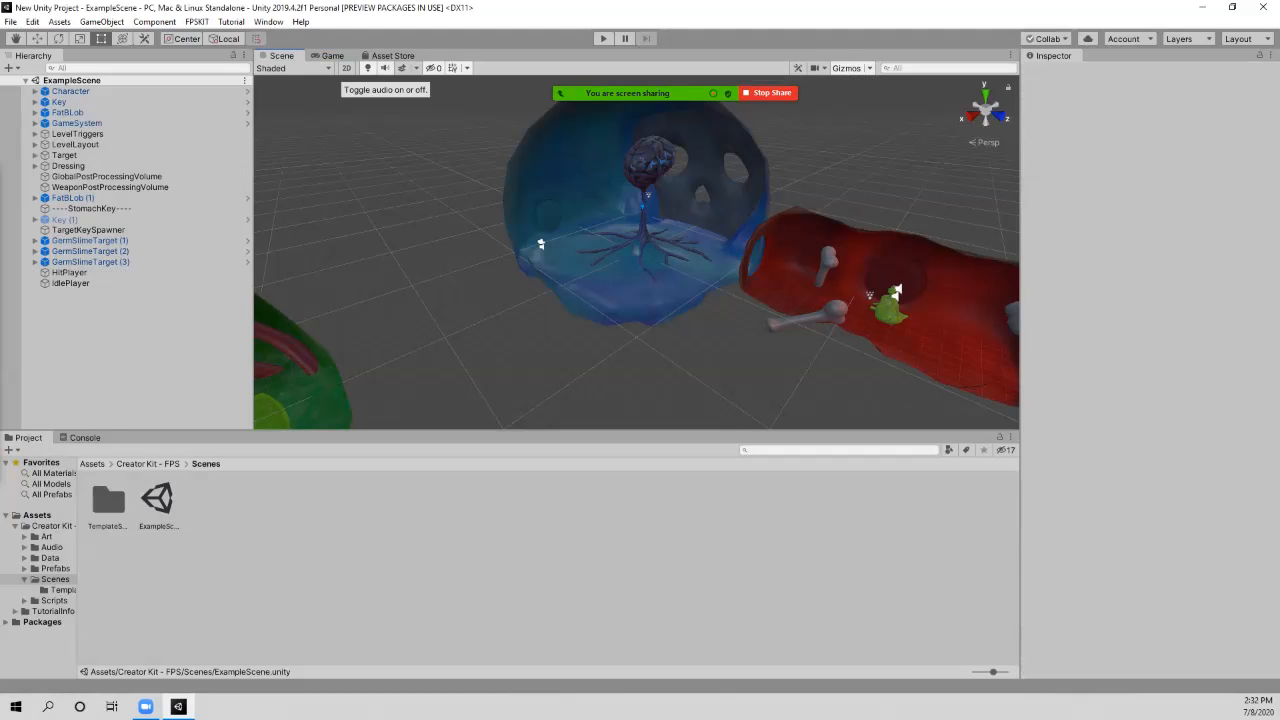
click(416, 68)
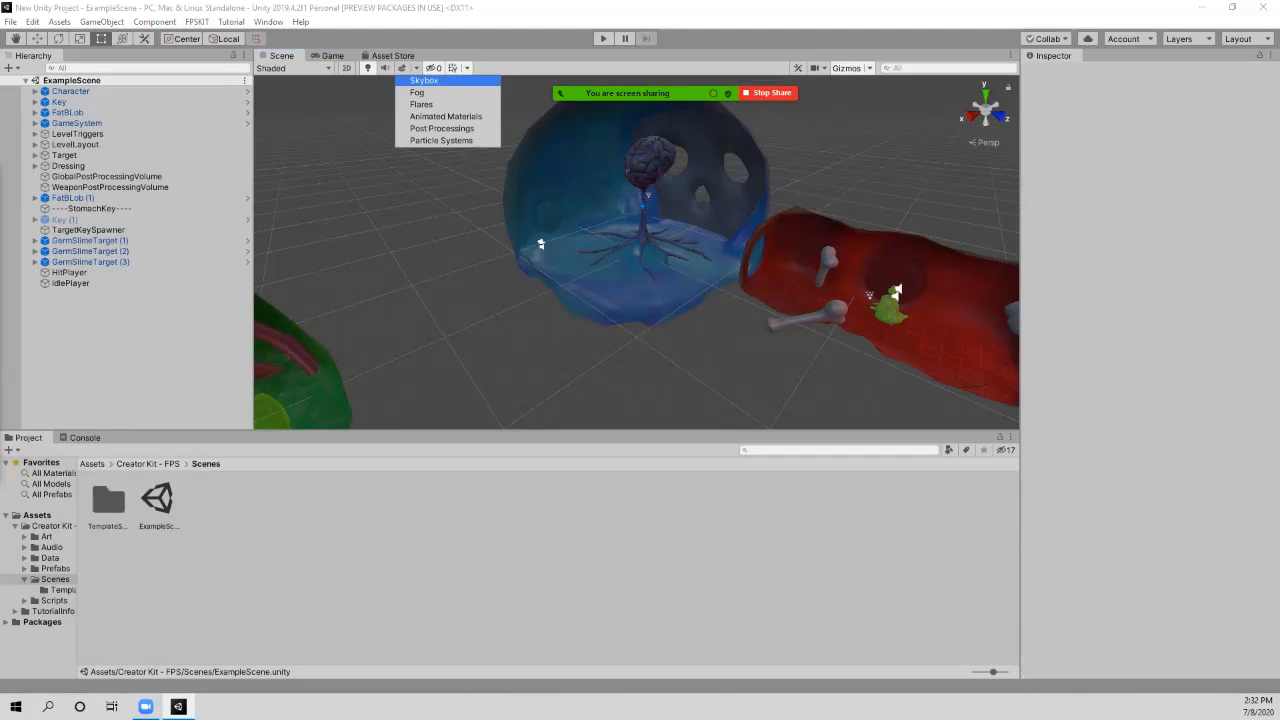
click(416, 68)
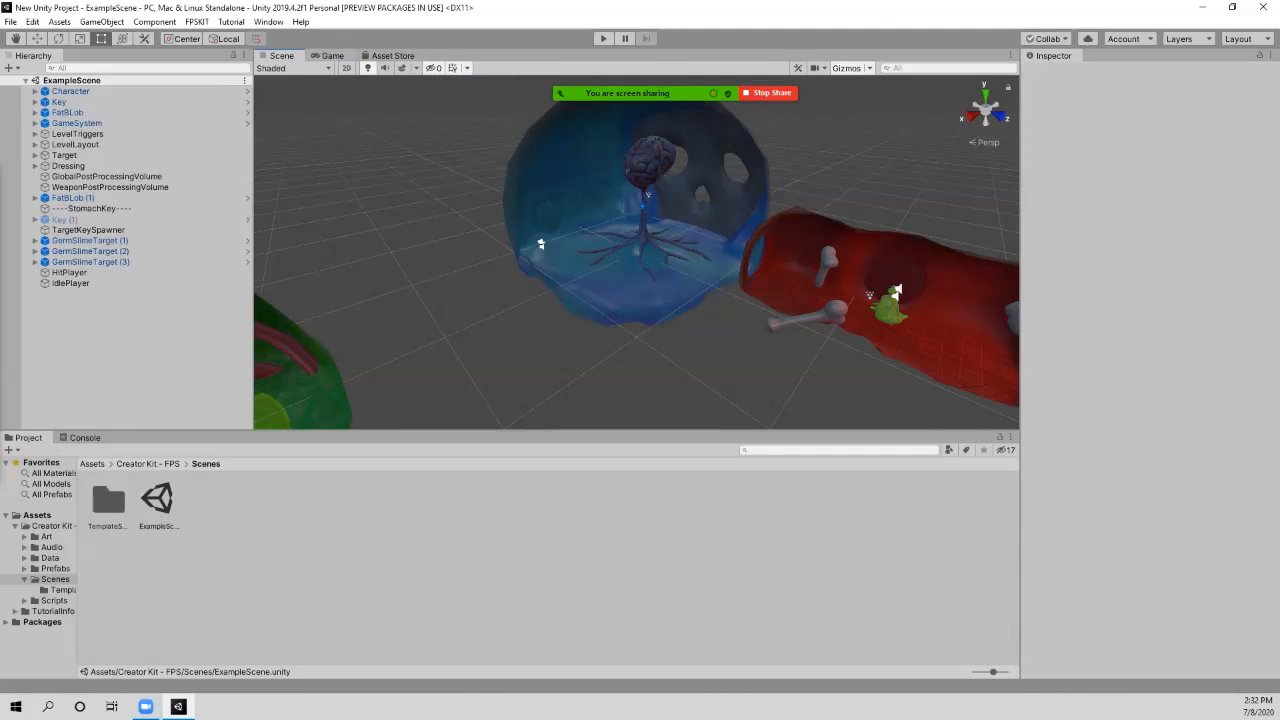
Step: Run the scene briefly from the Game view, stop it, and mute the game audio
click(335, 56)
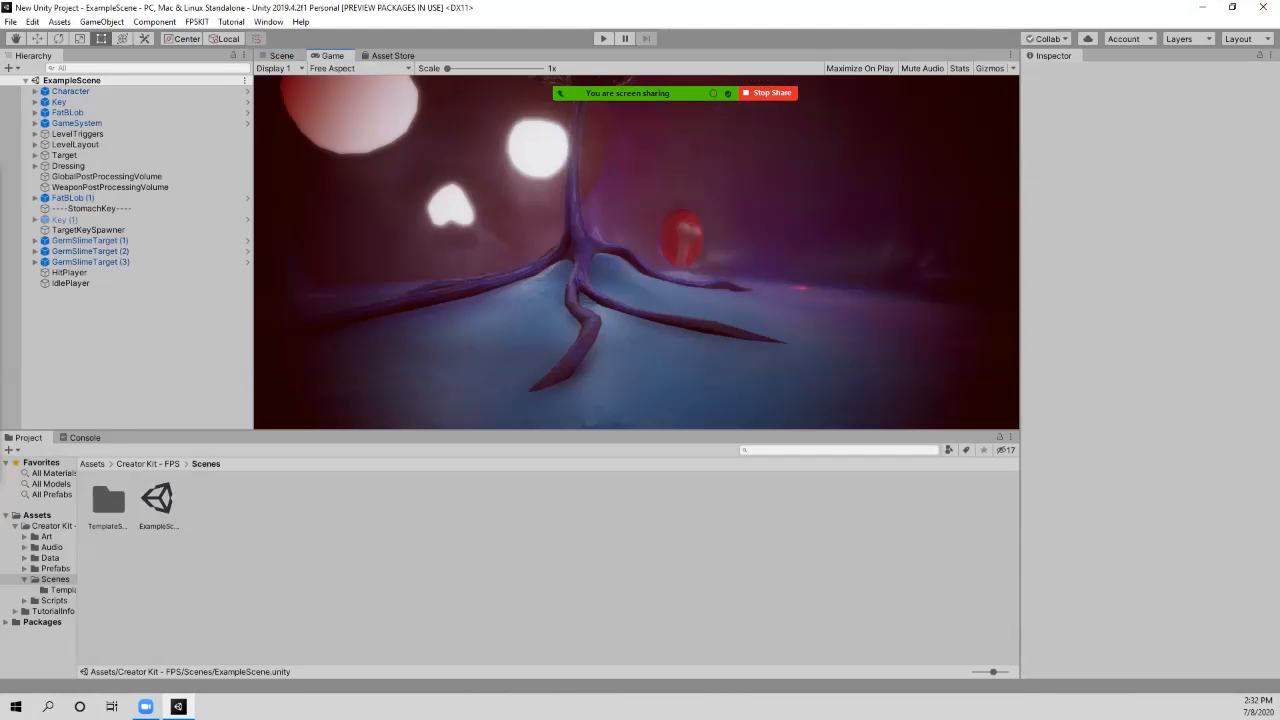
click(603, 38)
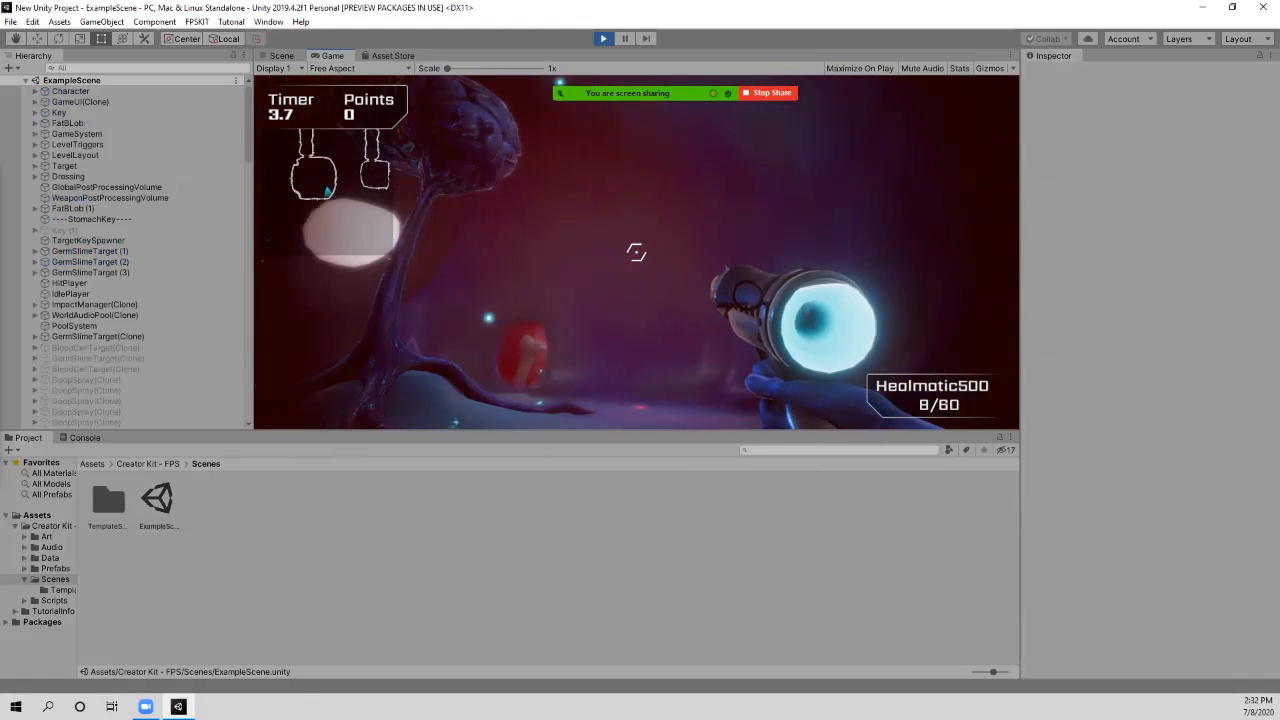
key(Escape)
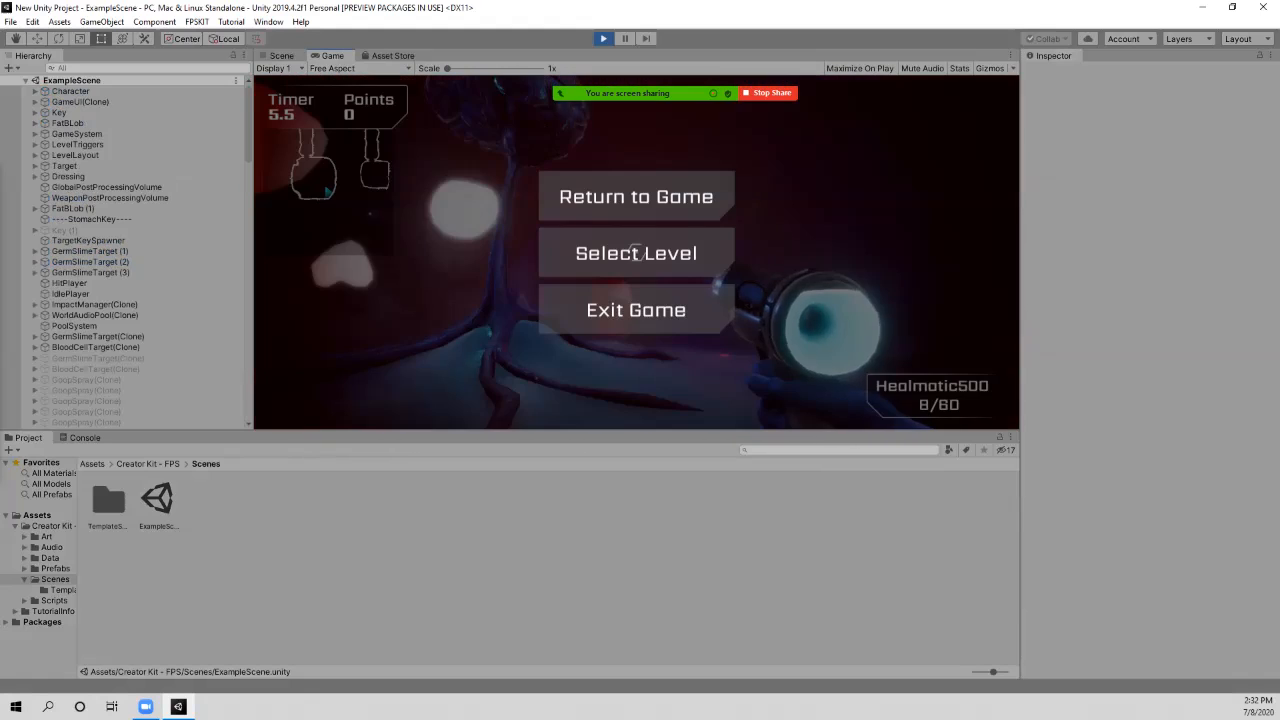
key(ctrl+p)
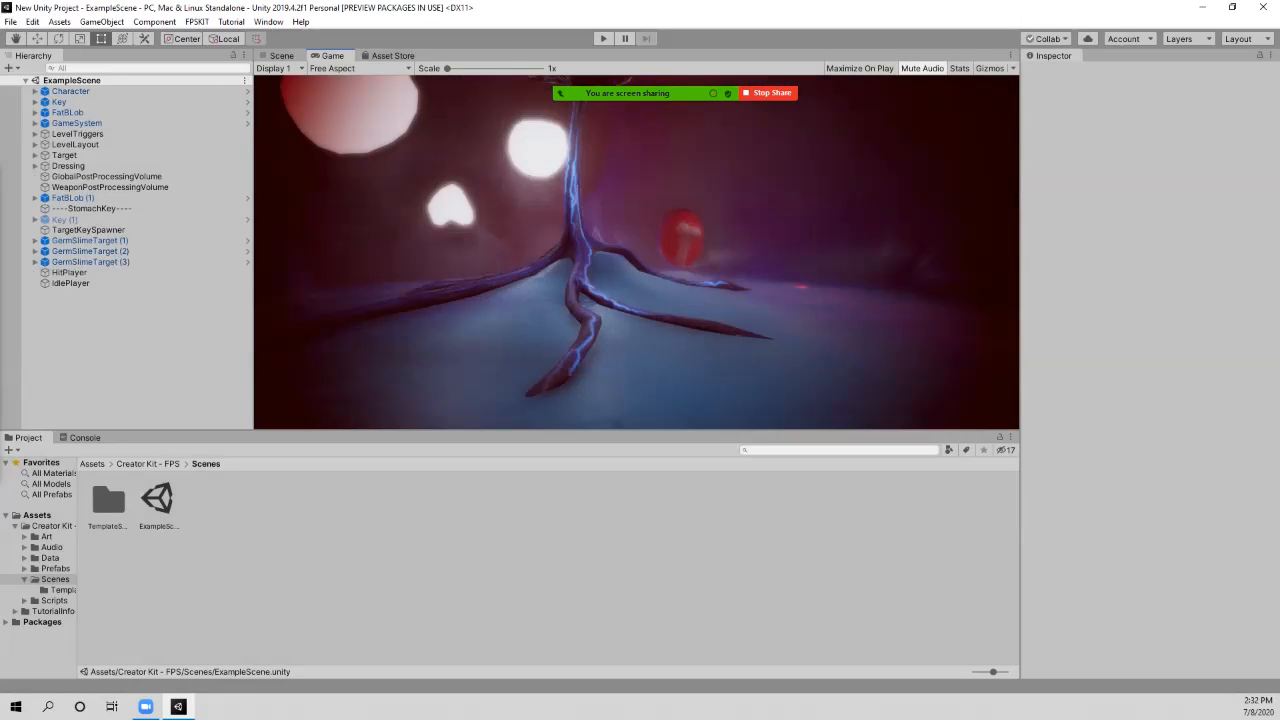
Step: Run the scene with its audio muted to check the sound, and stop it
key(ctrl+p)
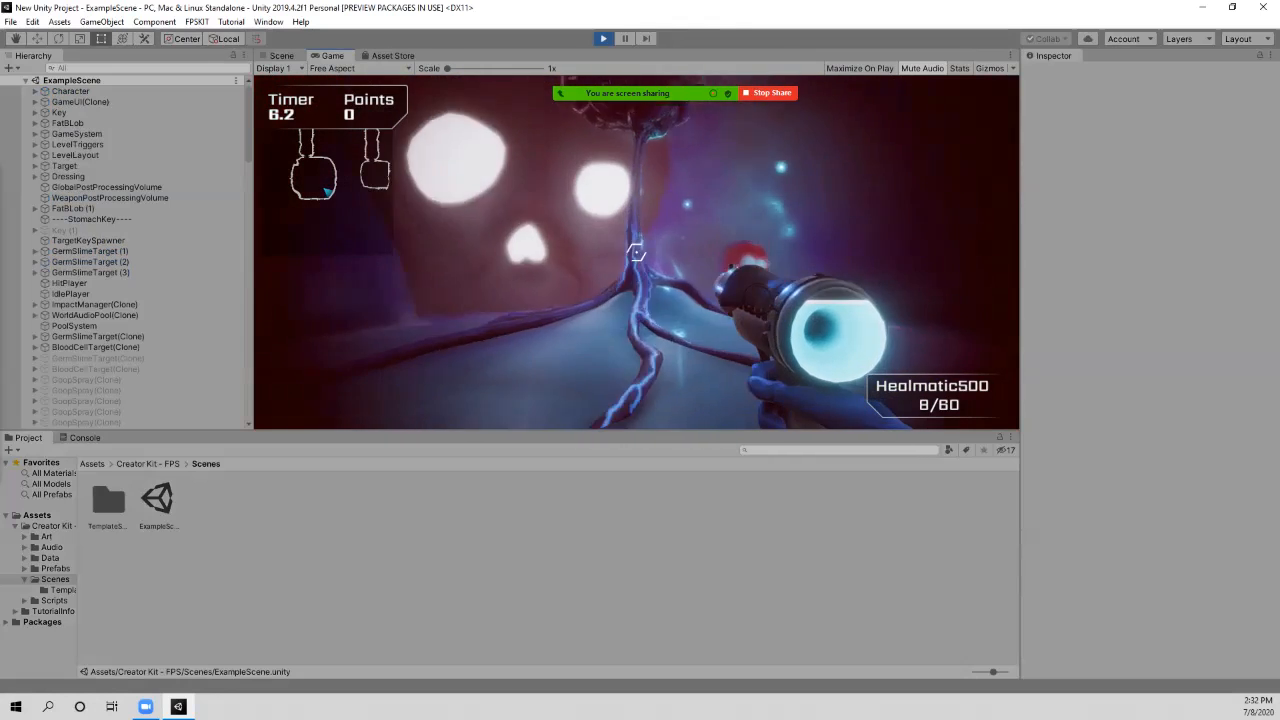
key(Escape)
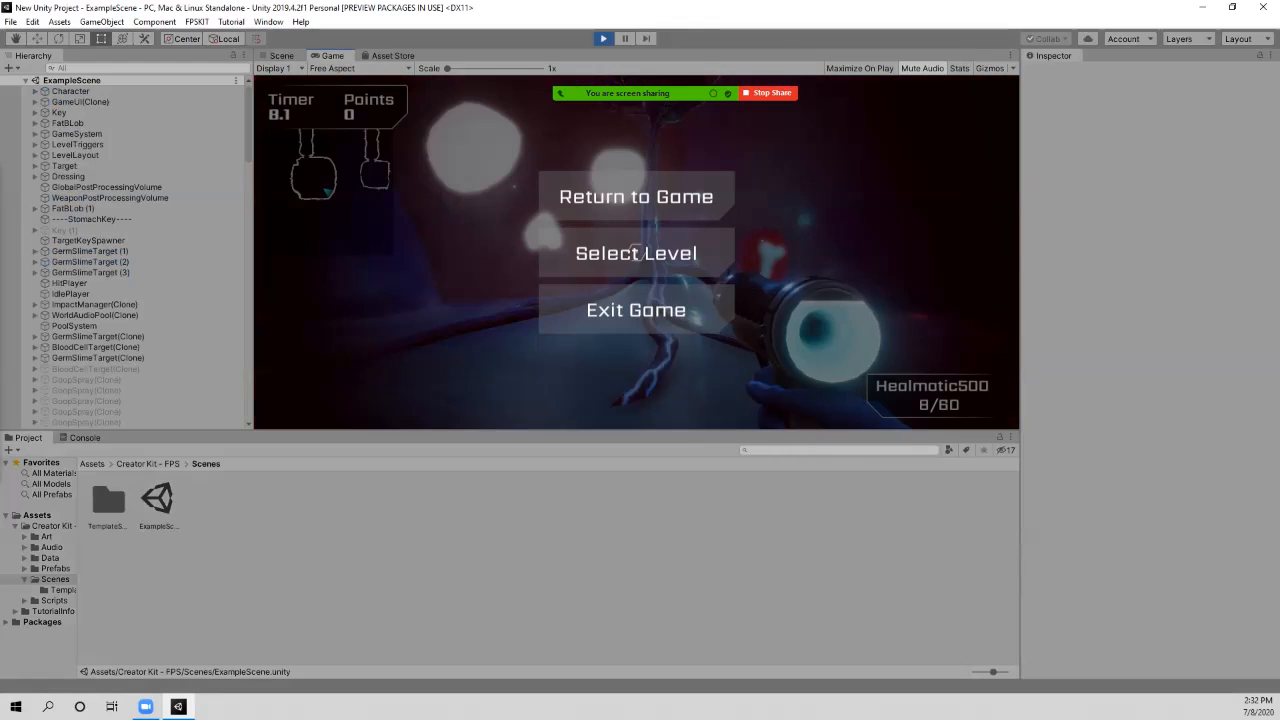
key(ctrl+p)
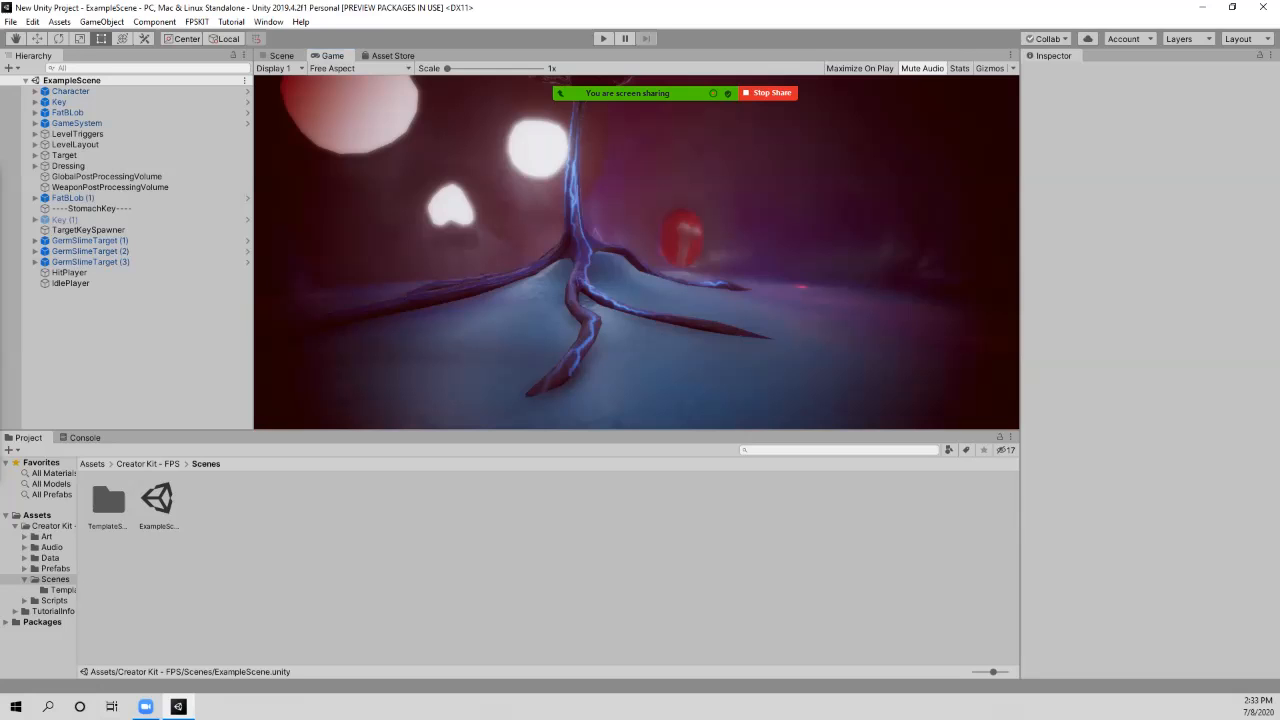
Step: Play the scene again, shoot at the germ target beyond the red opening, and exit play mode
key(ctrl+p)
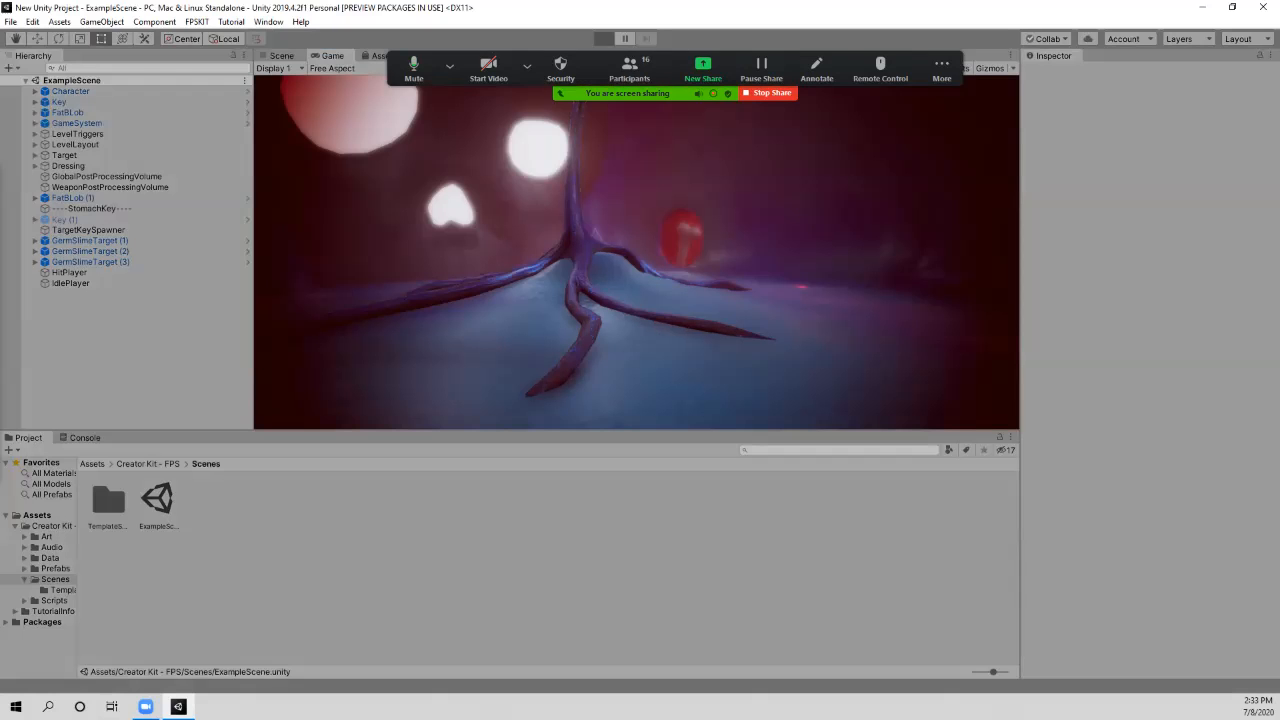
click(636, 252)
click(636, 252)
click(636, 252)
click(636, 252)
click(636, 252)
click(636, 252)
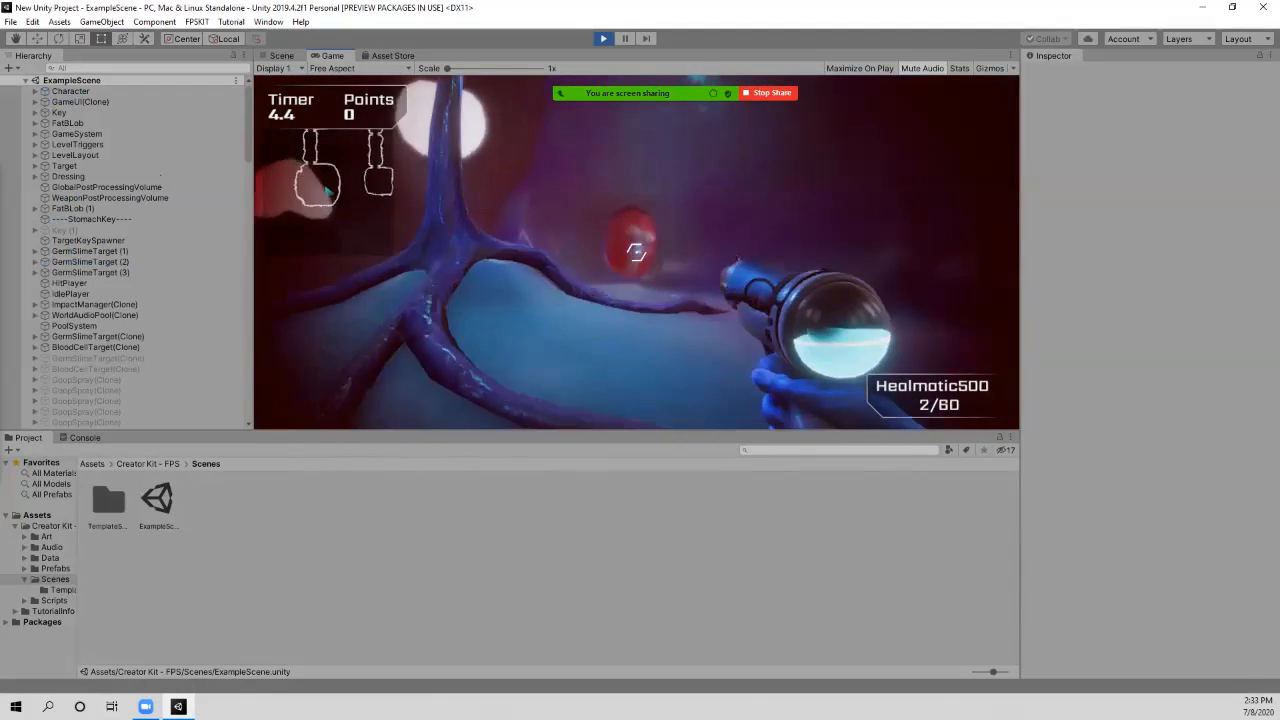
click(636, 252)
click(636, 252)
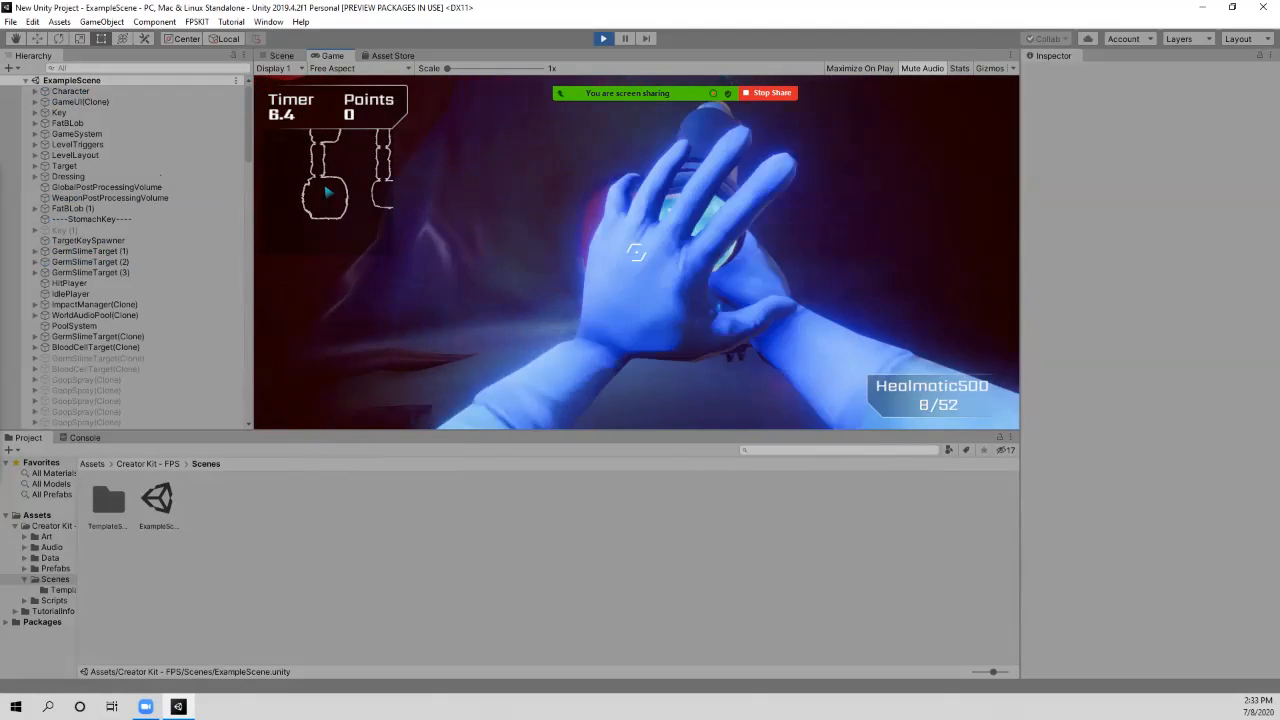
click(636, 252)
click(636, 252)
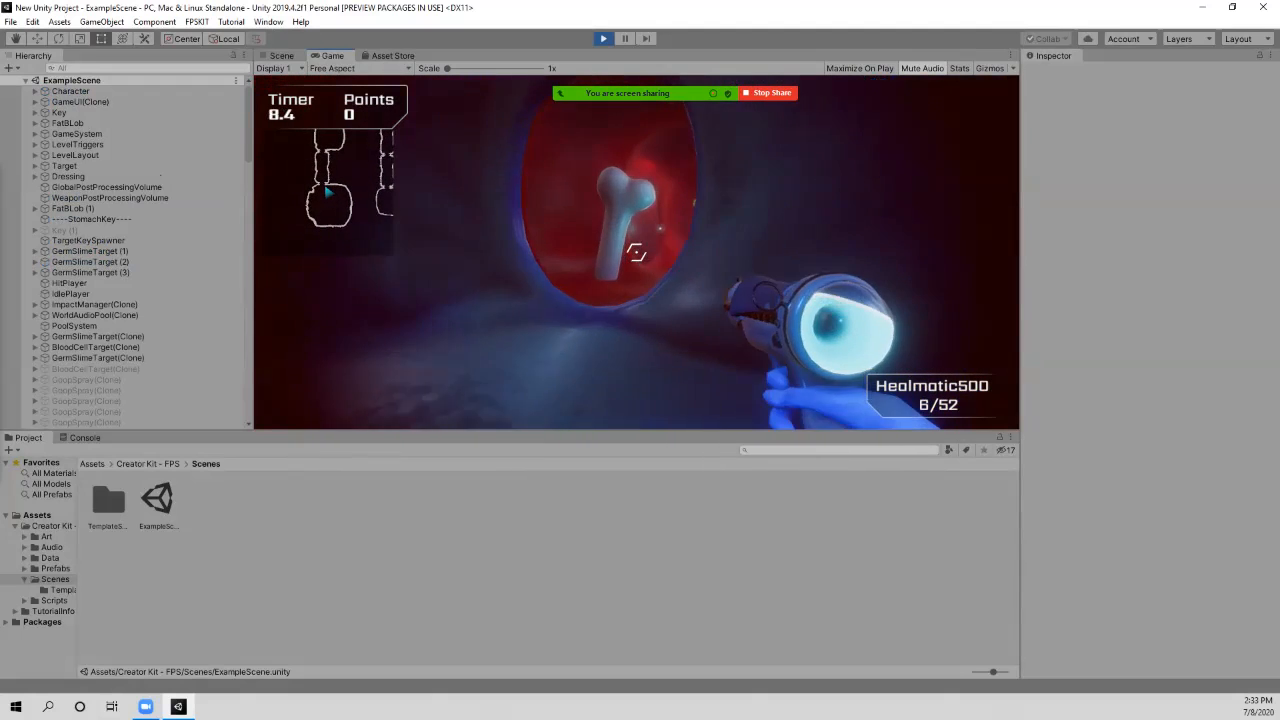
click(636, 252)
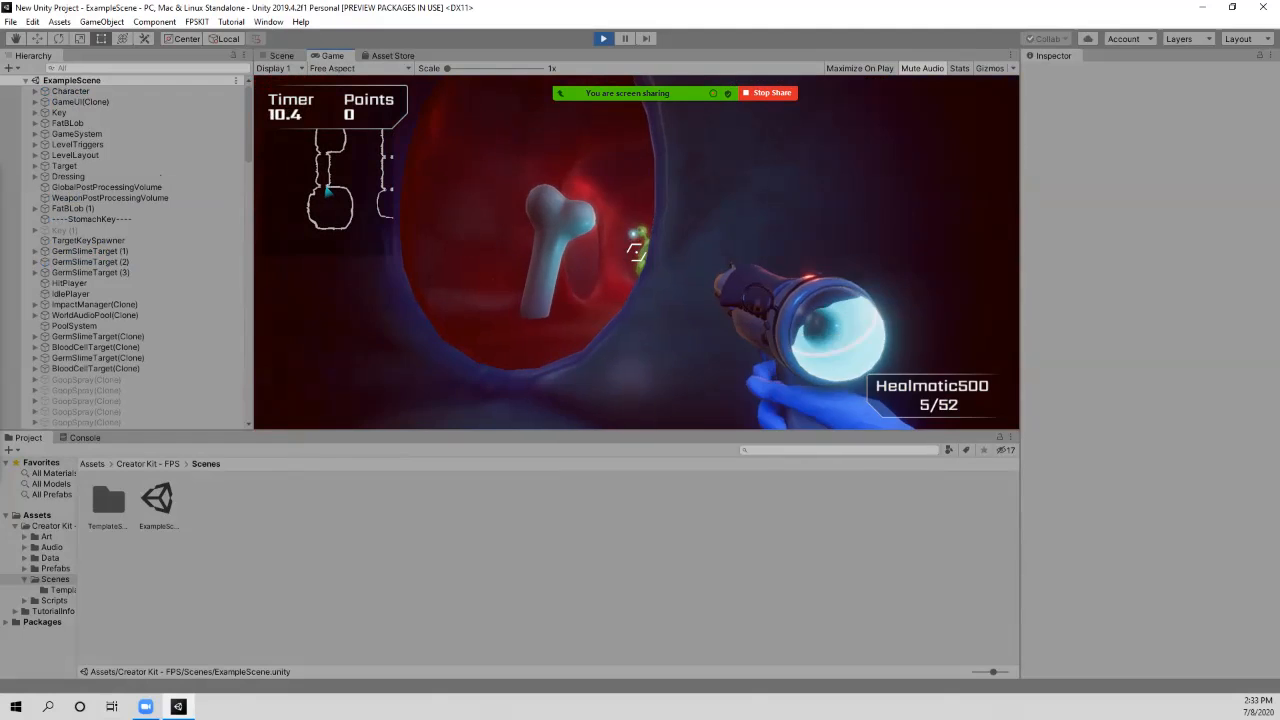
click(636, 252)
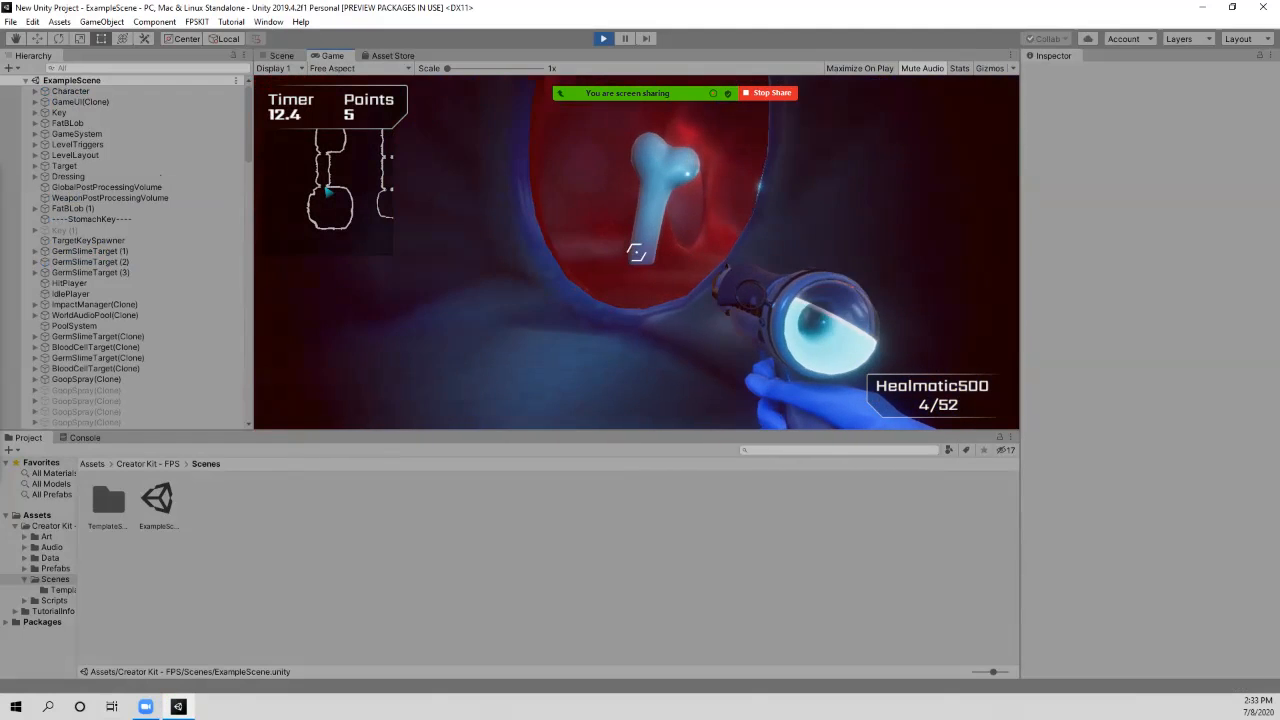
key(Escape)
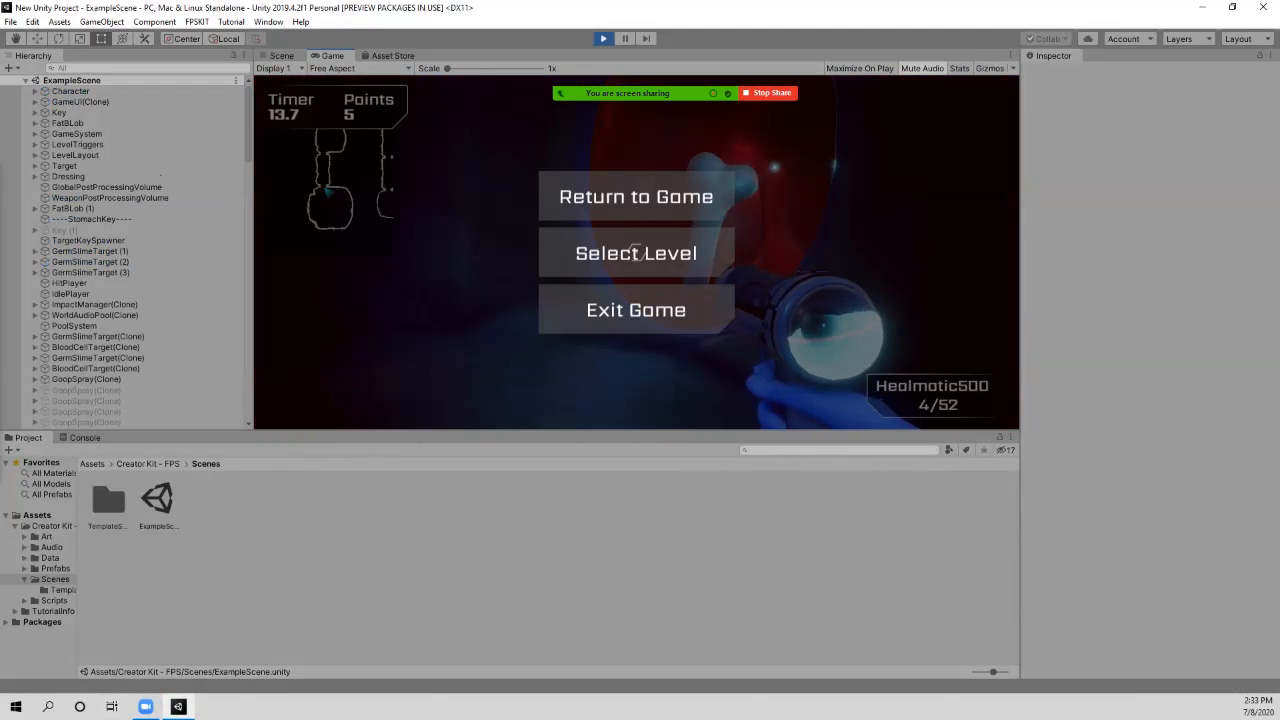
key(ctrl+p)
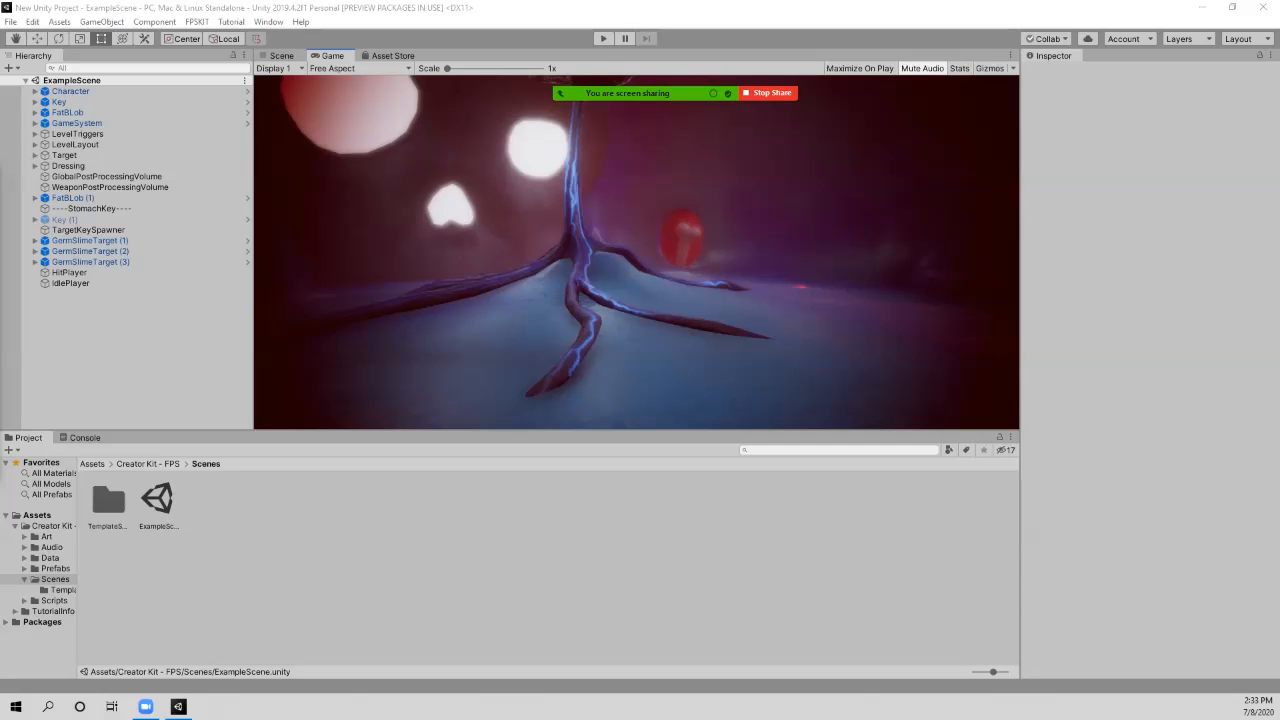
Step: Open the Input Manager in Project Settings and expand its Axes list
click(942, 66)
key(alt+e)
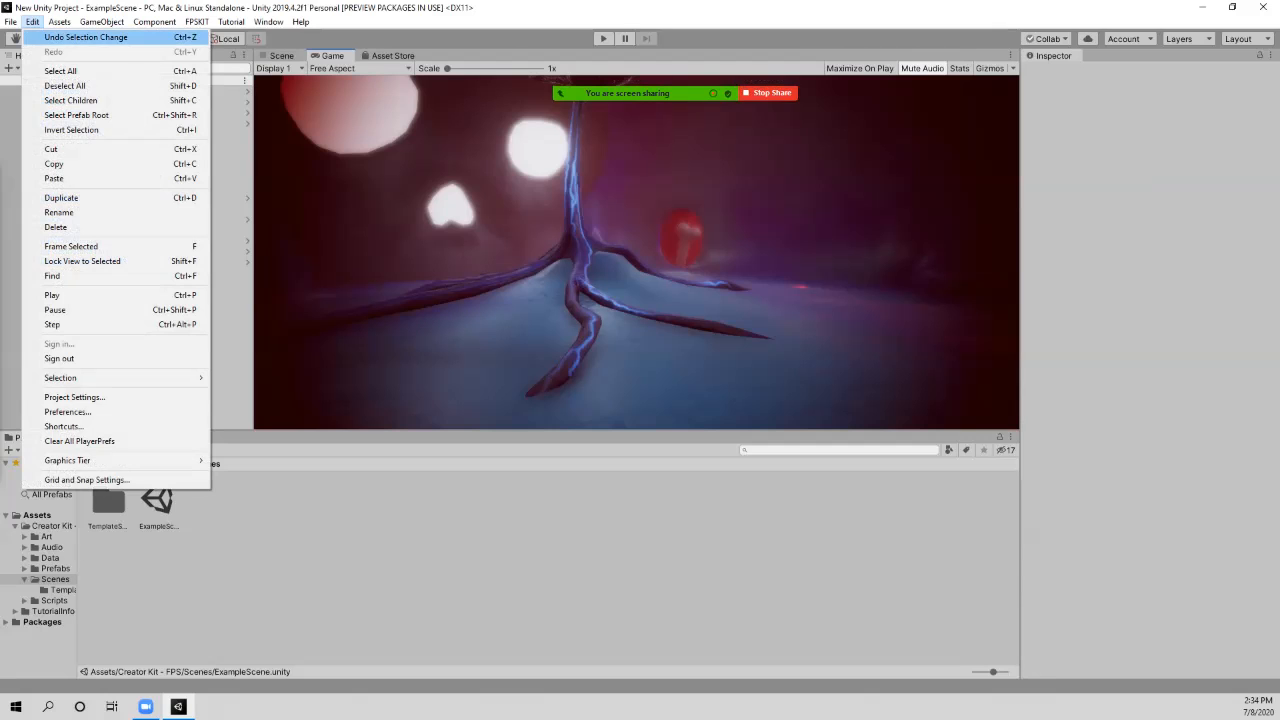
key(Return)
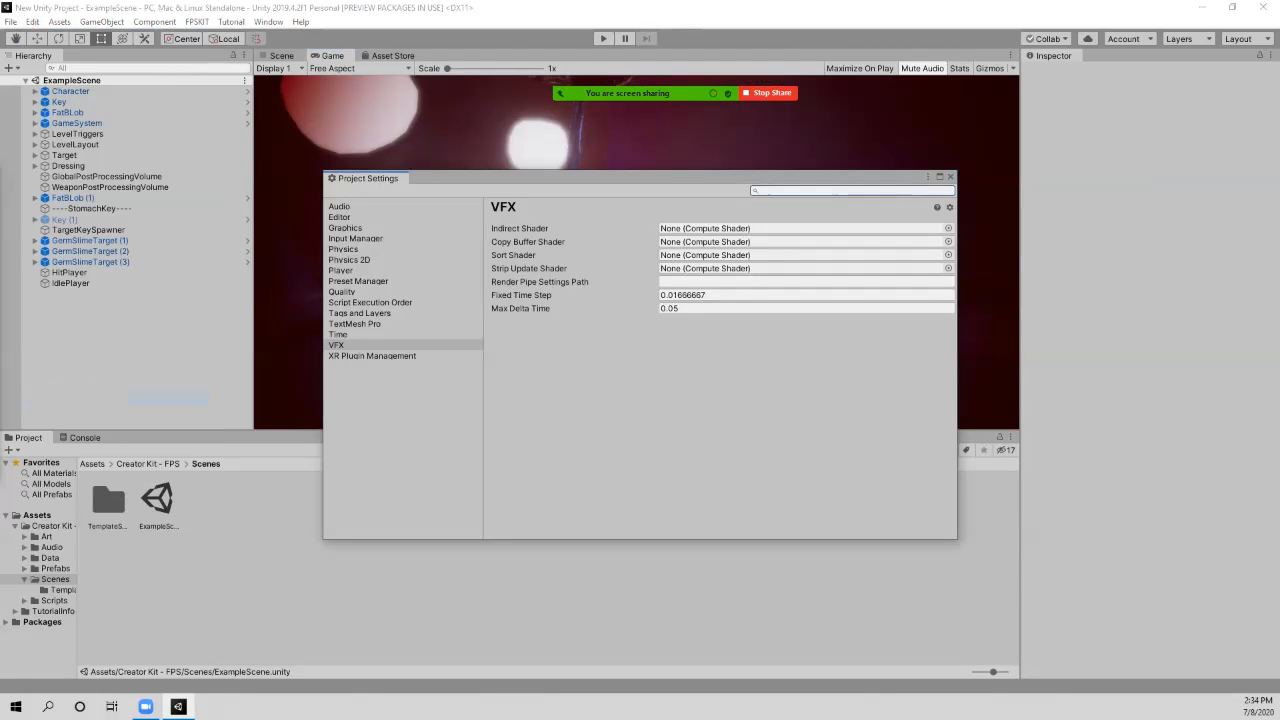
click(356, 239)
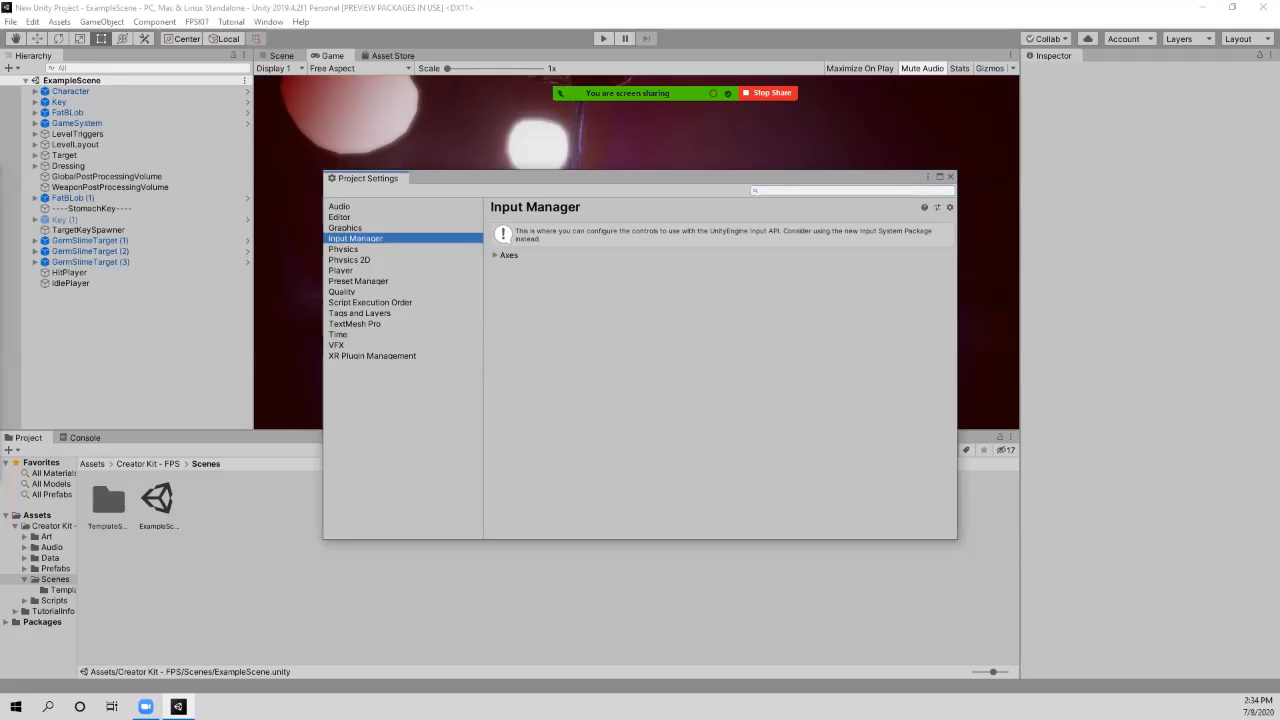
click(496, 255)
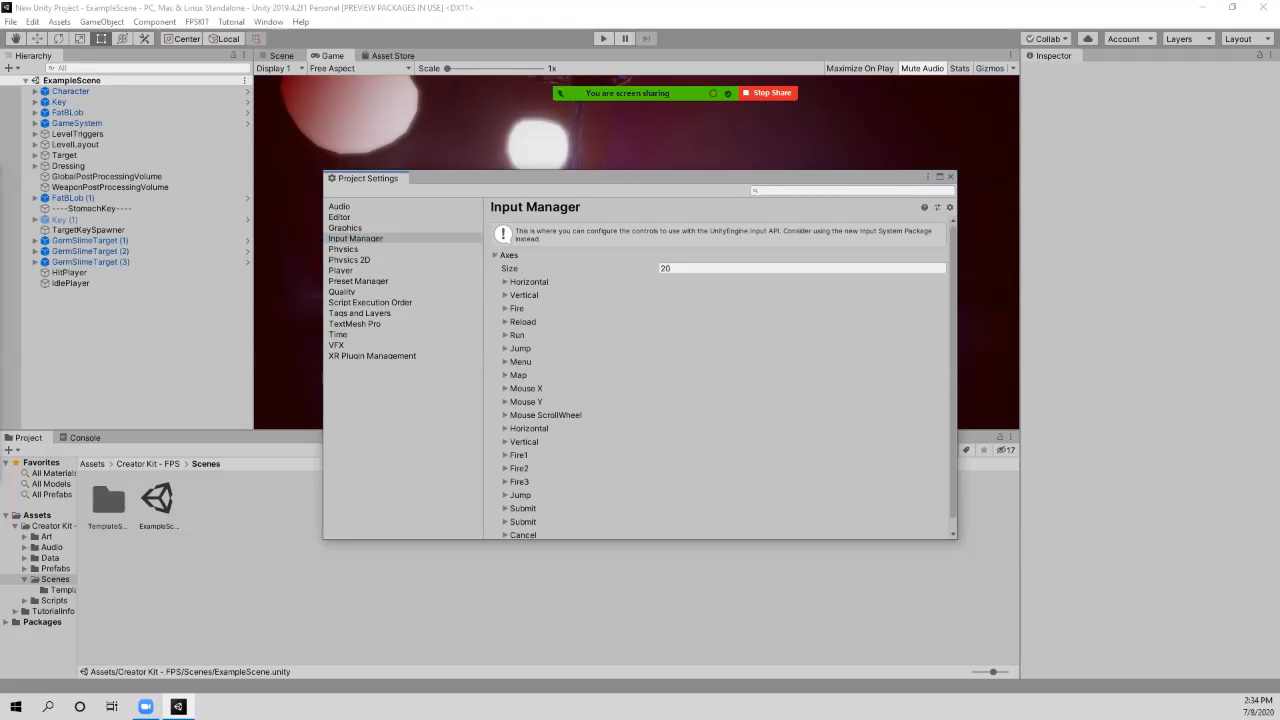
scroll(720, 380, down, 1)
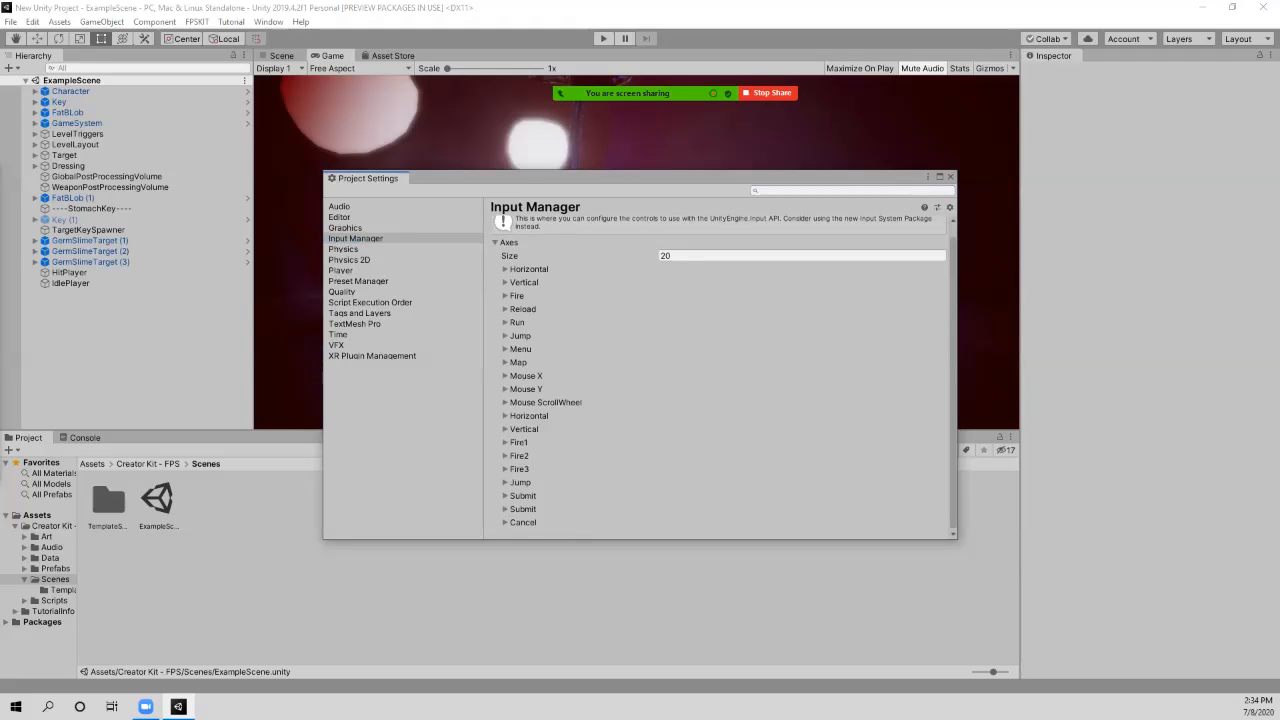
Step: Expand the Menu axis and set its Negative Button to left
click(519, 348)
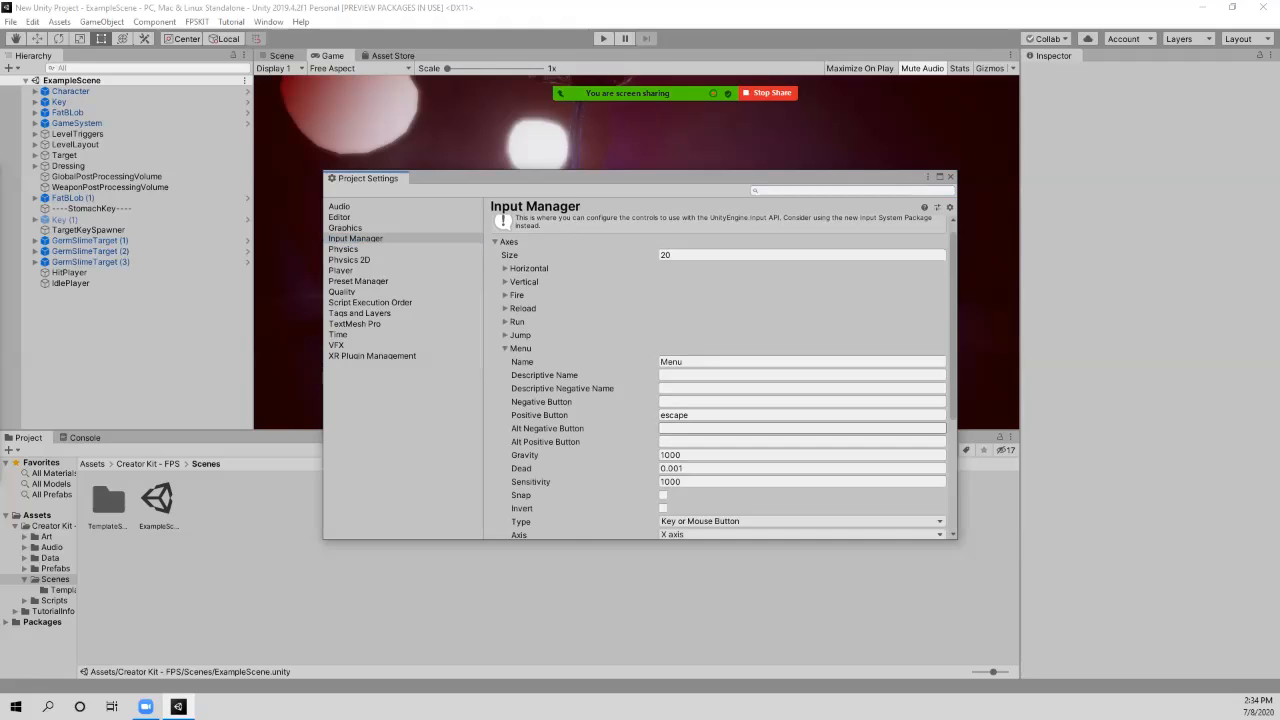
click(700, 401)
text(left)
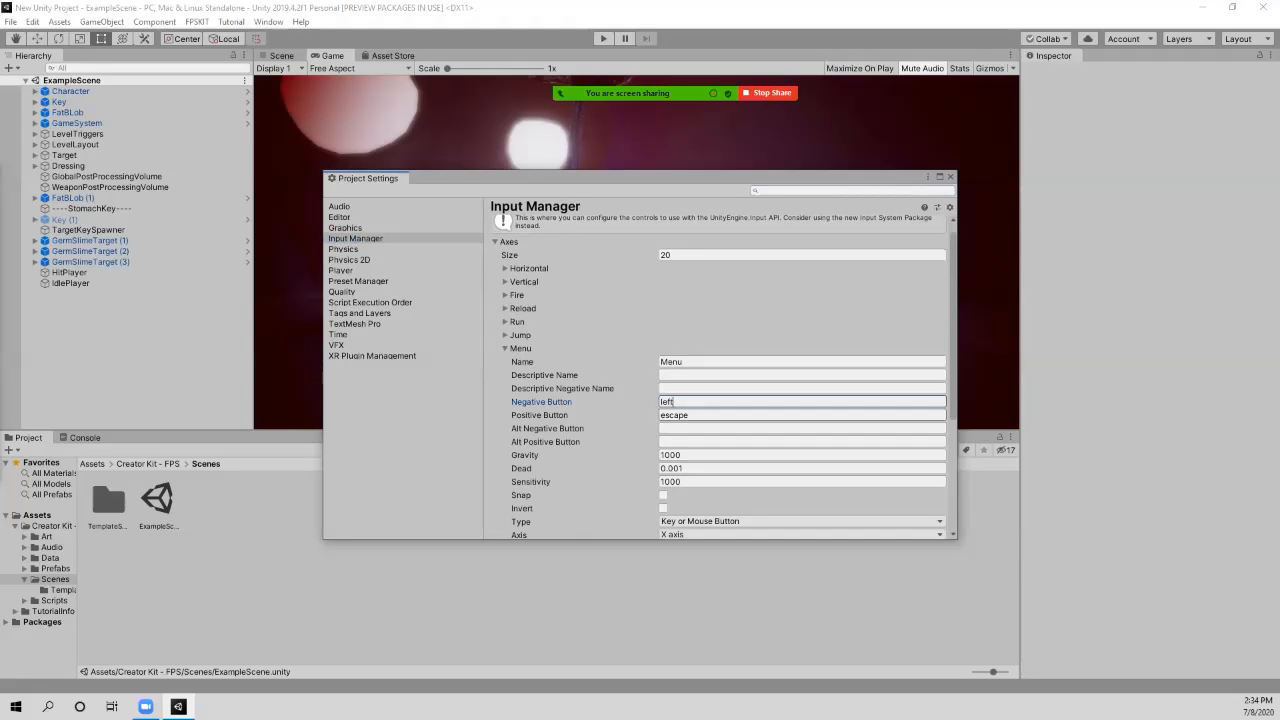
Step: Set the Menu axis's Alt Negative Button to a and its Alt Positive Button to d
click(700, 428)
text(a)
click(700, 441)
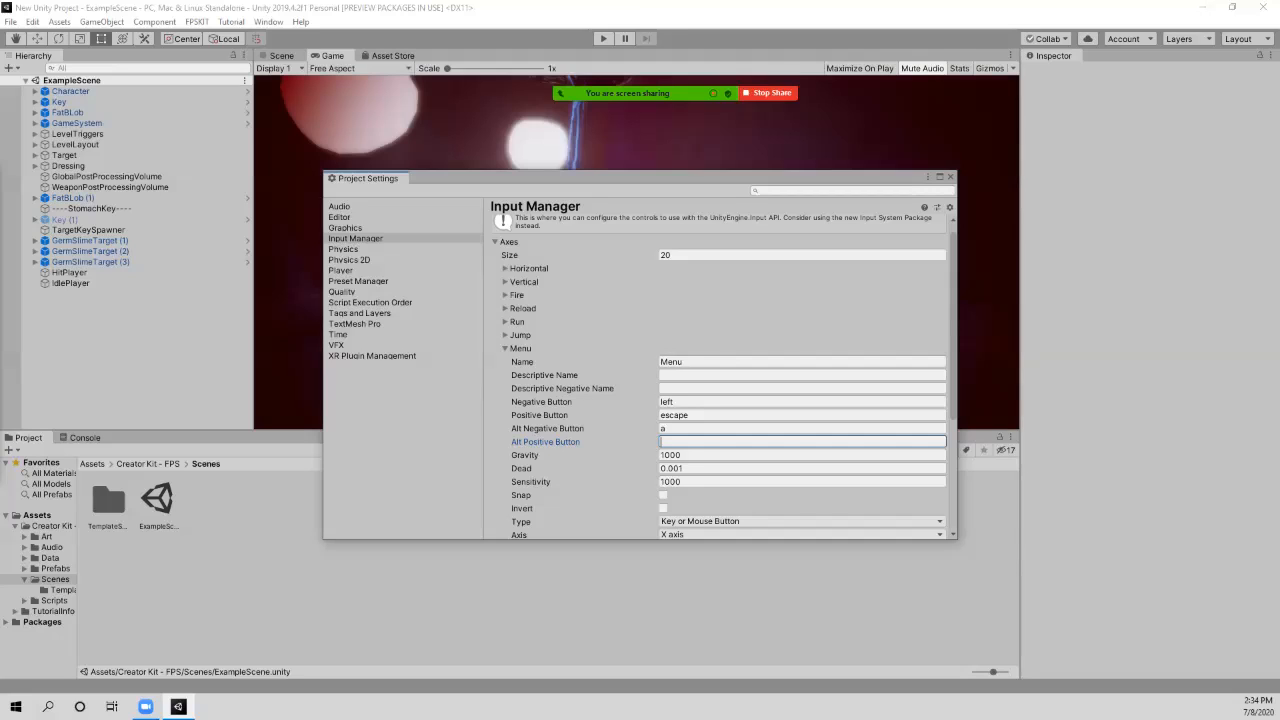
text(d)
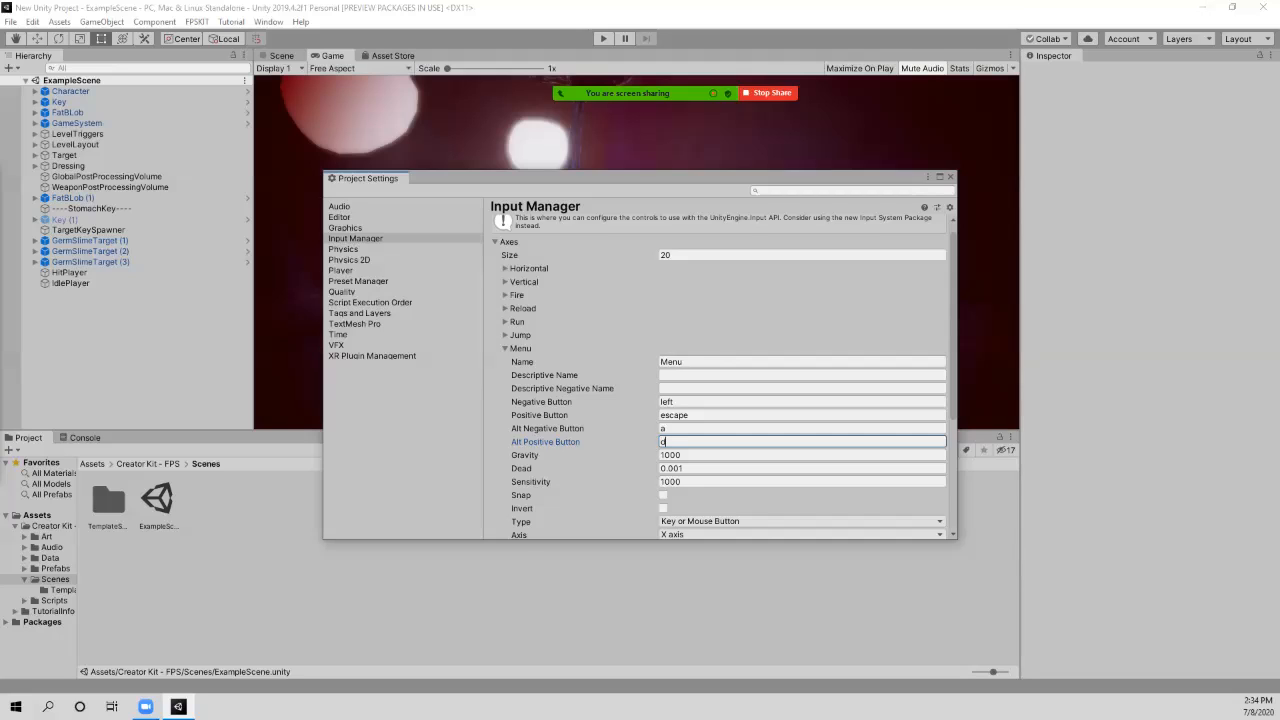
key(Return)
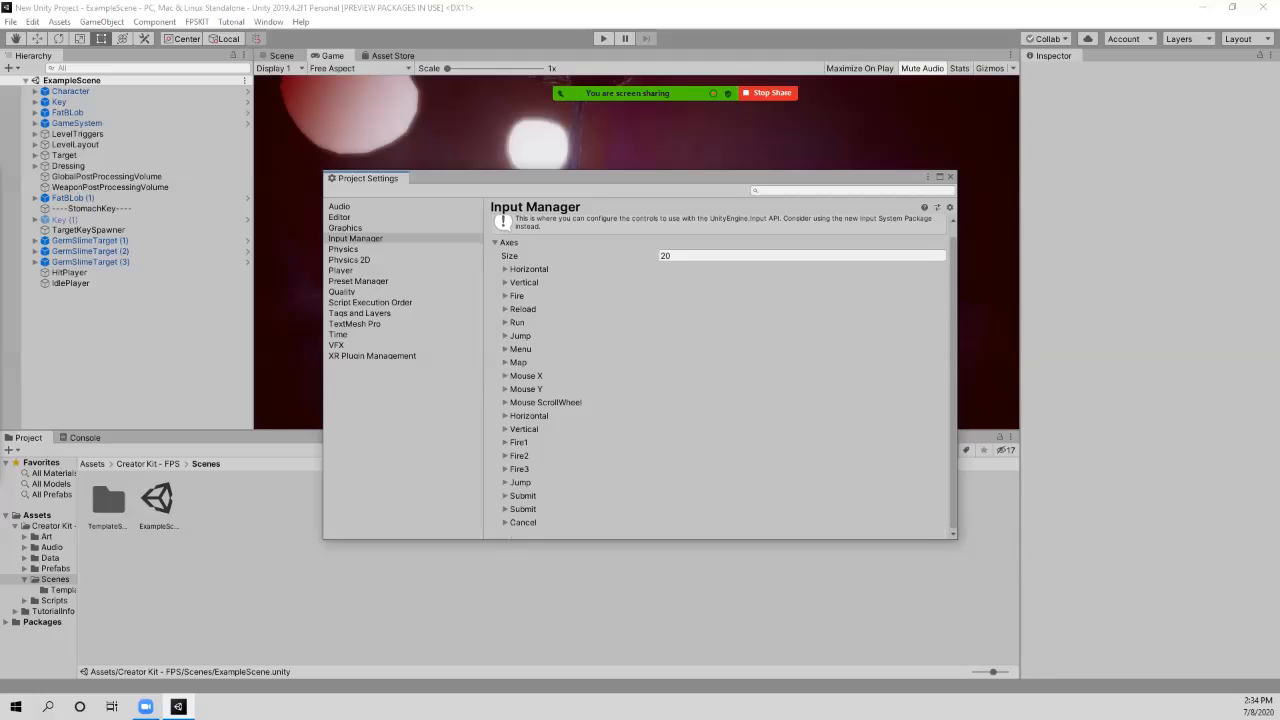
Step: Expand the Vertical and Fire axes in the Input Manager and examine their button assignments and the remaining axes
key(Right)
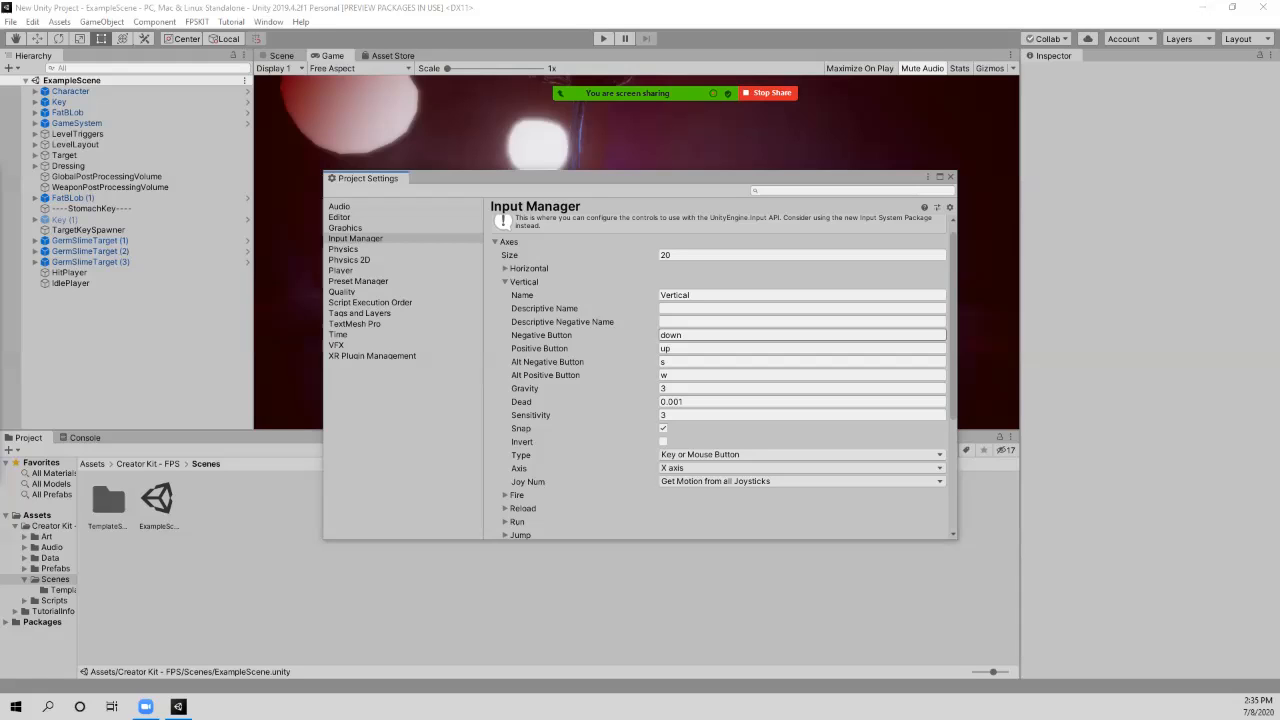
click(951, 177)
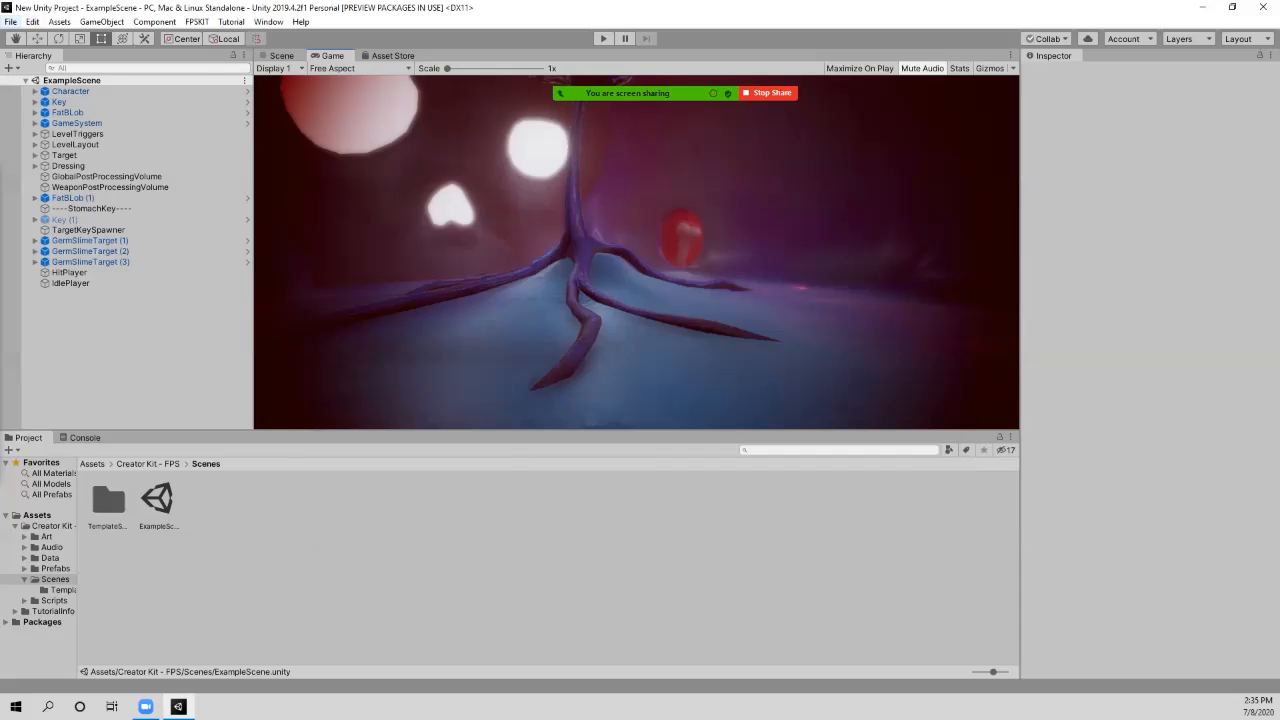
click(32, 21)
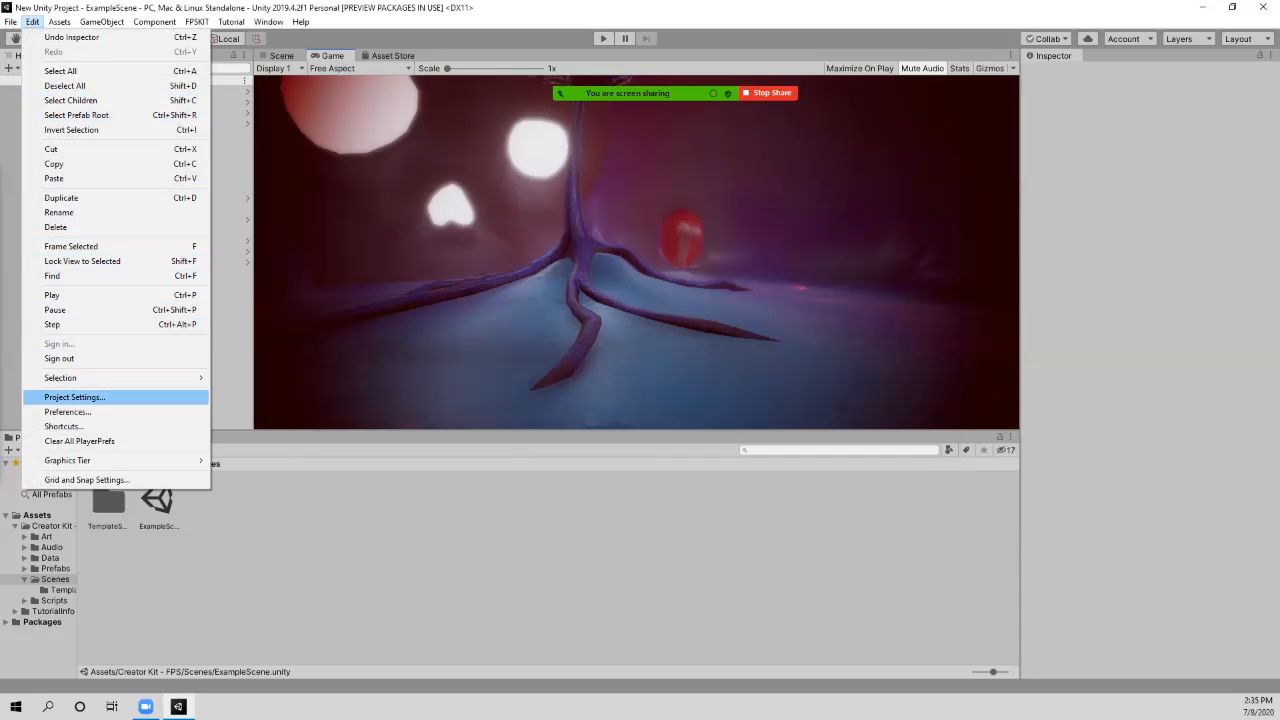
click(74, 397)
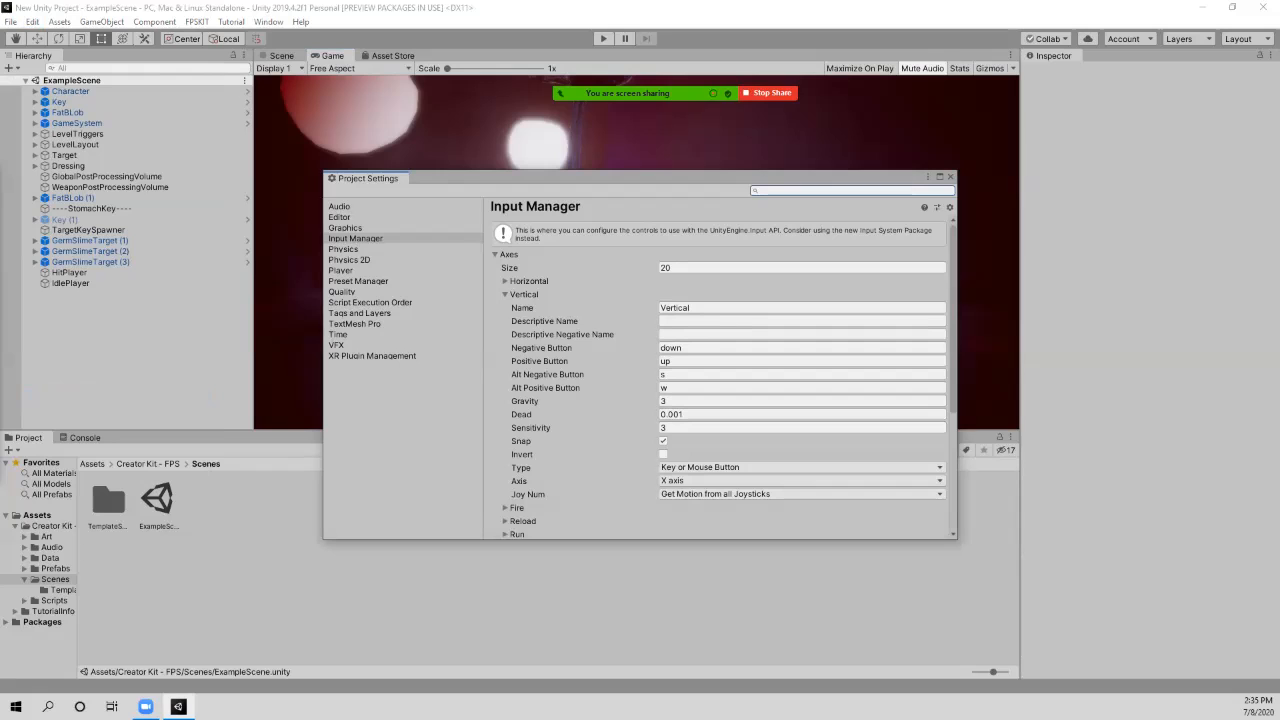
click(507, 507)
scroll(800, 413, down, 4)
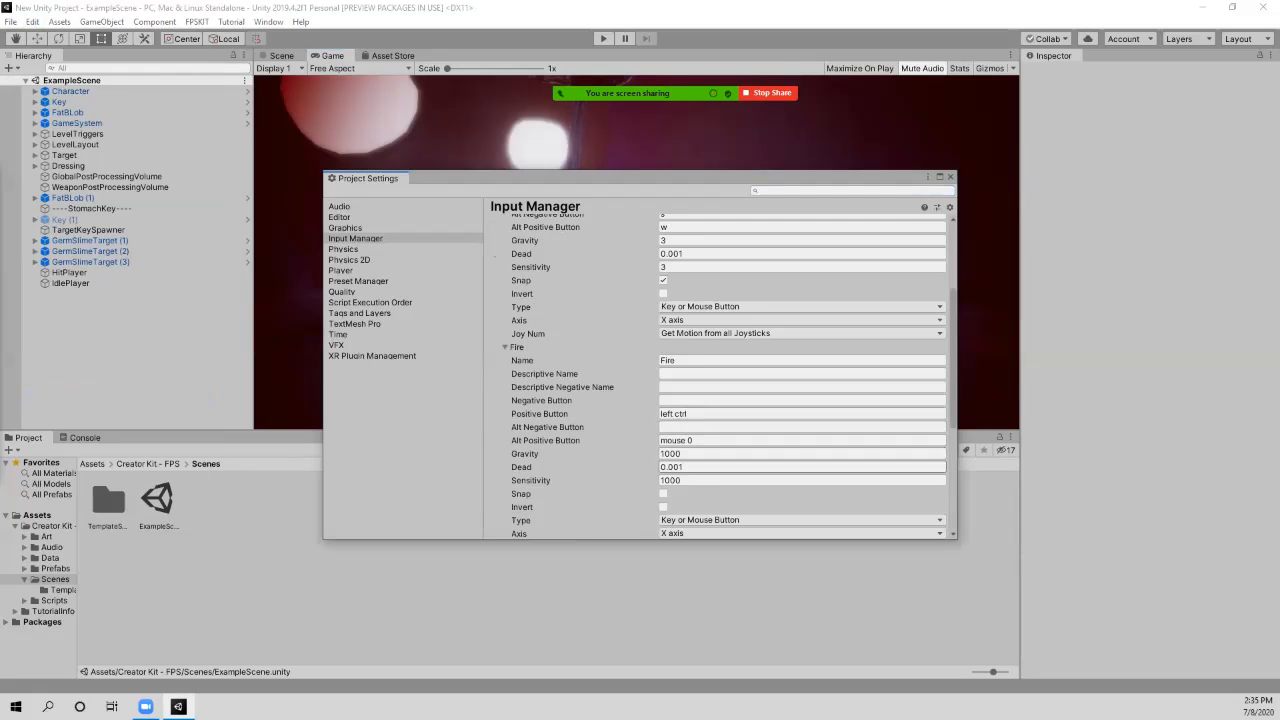
click(506, 347)
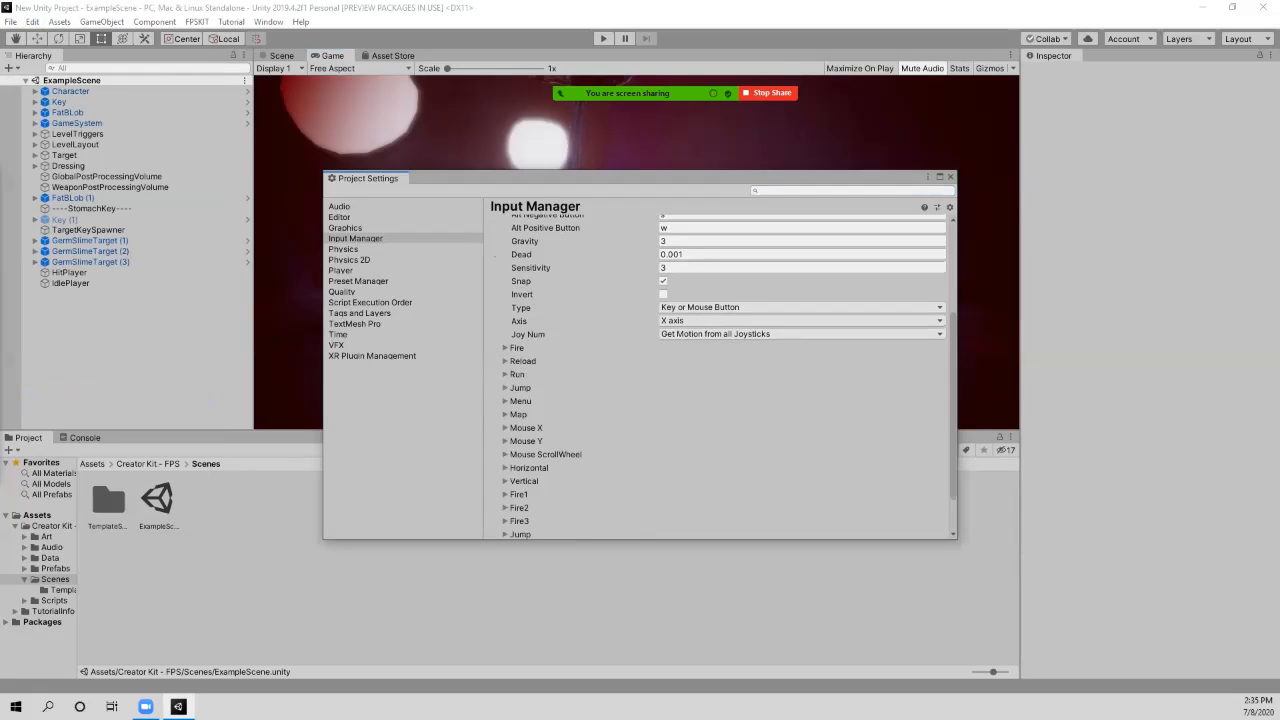
scroll(720, 377, down, 2)
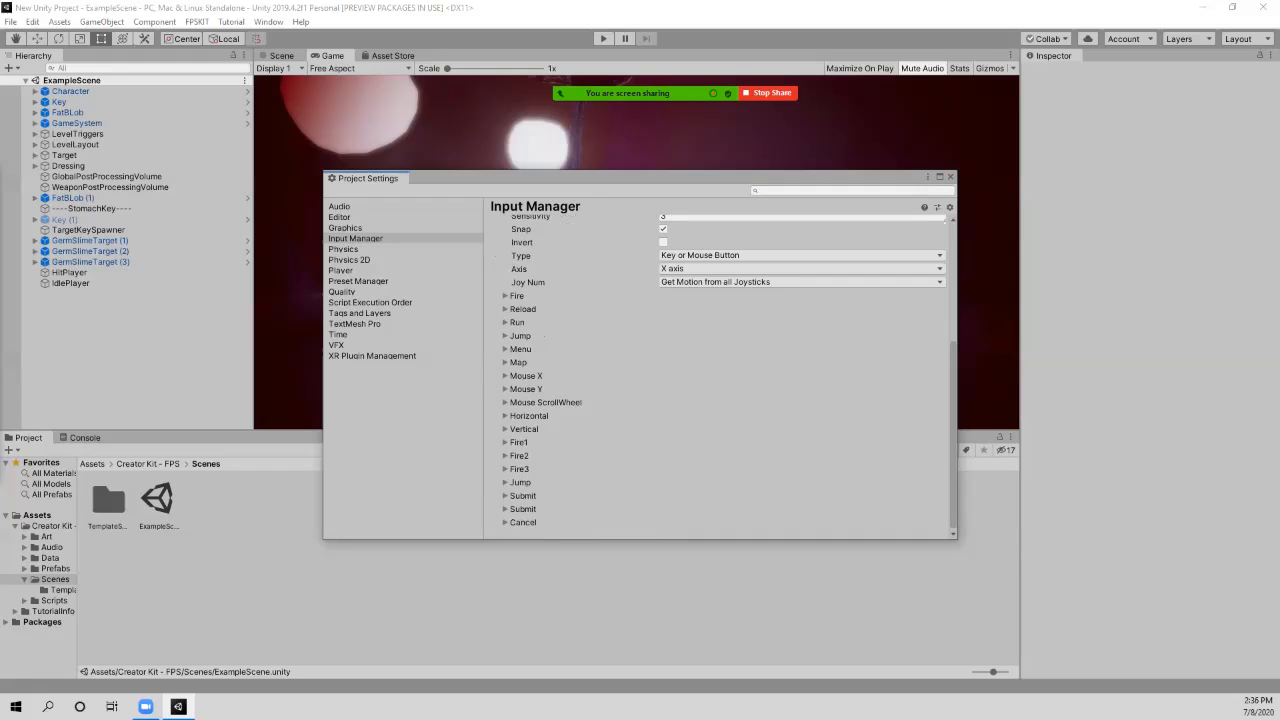
scroll(720, 377, up, 4)
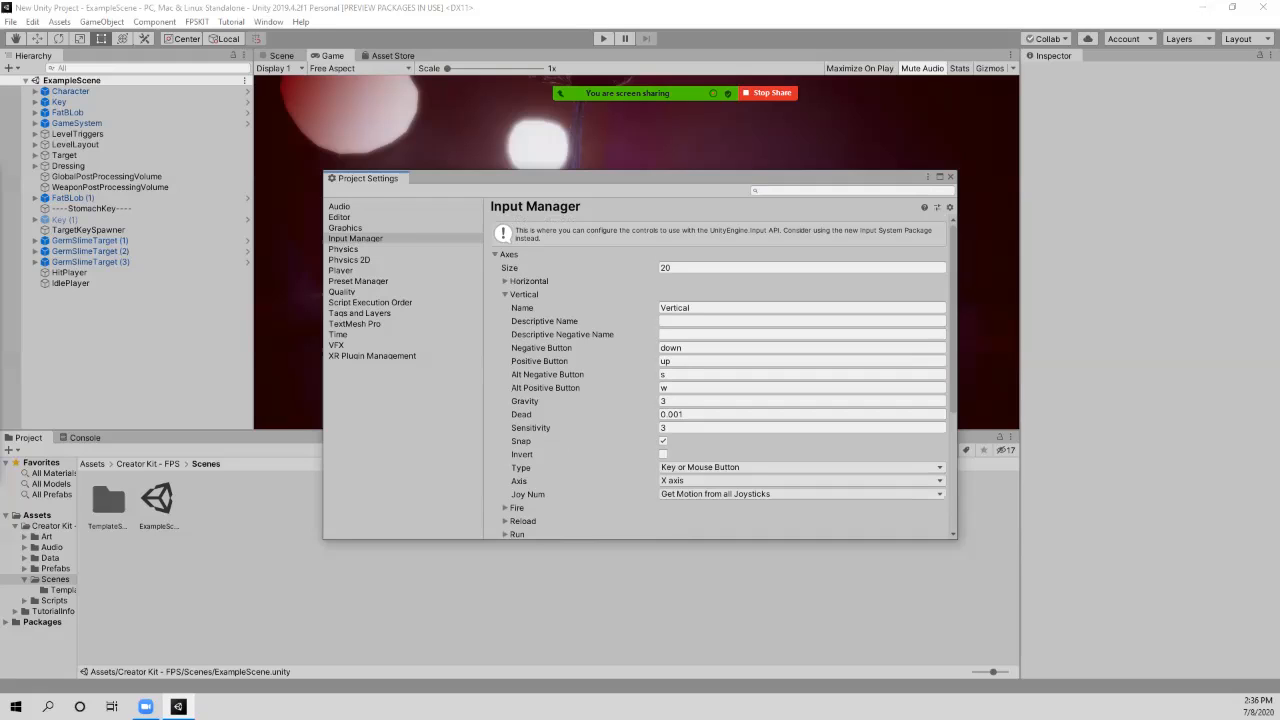
Step: View the Audio project settings and the Customize the Germ Targets tutorial page, and close Project Settings
click(340, 206)
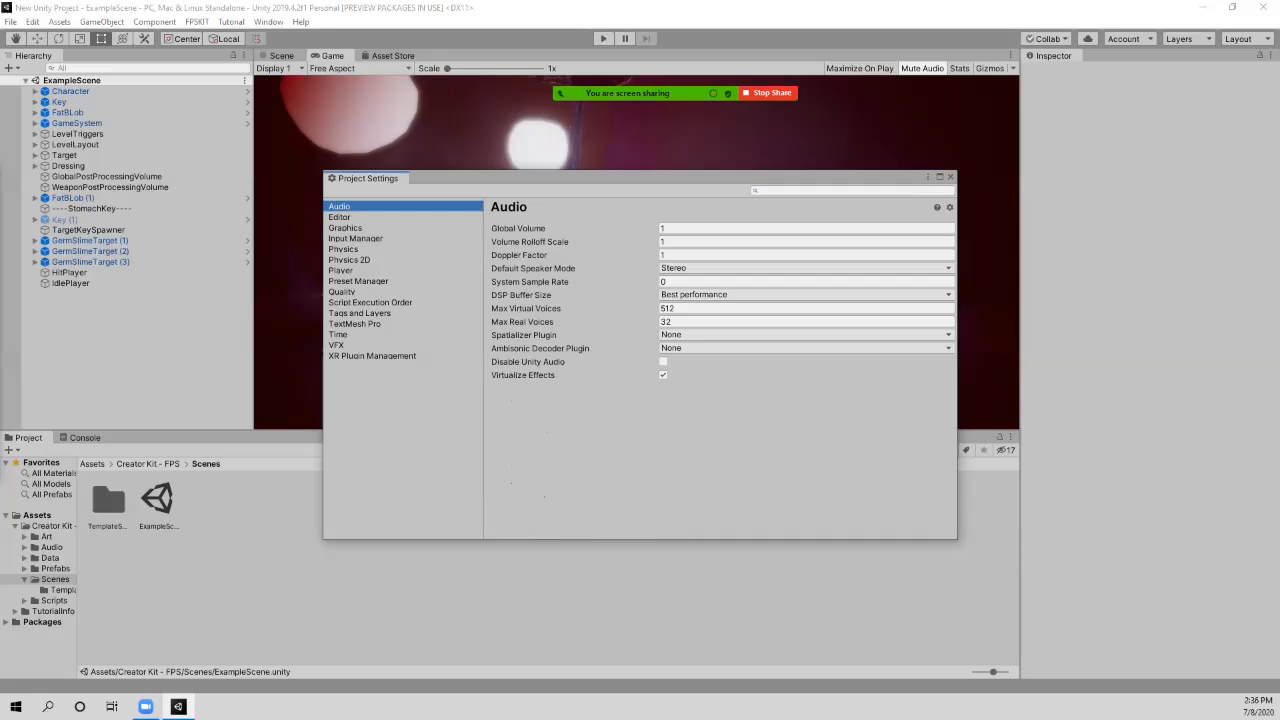
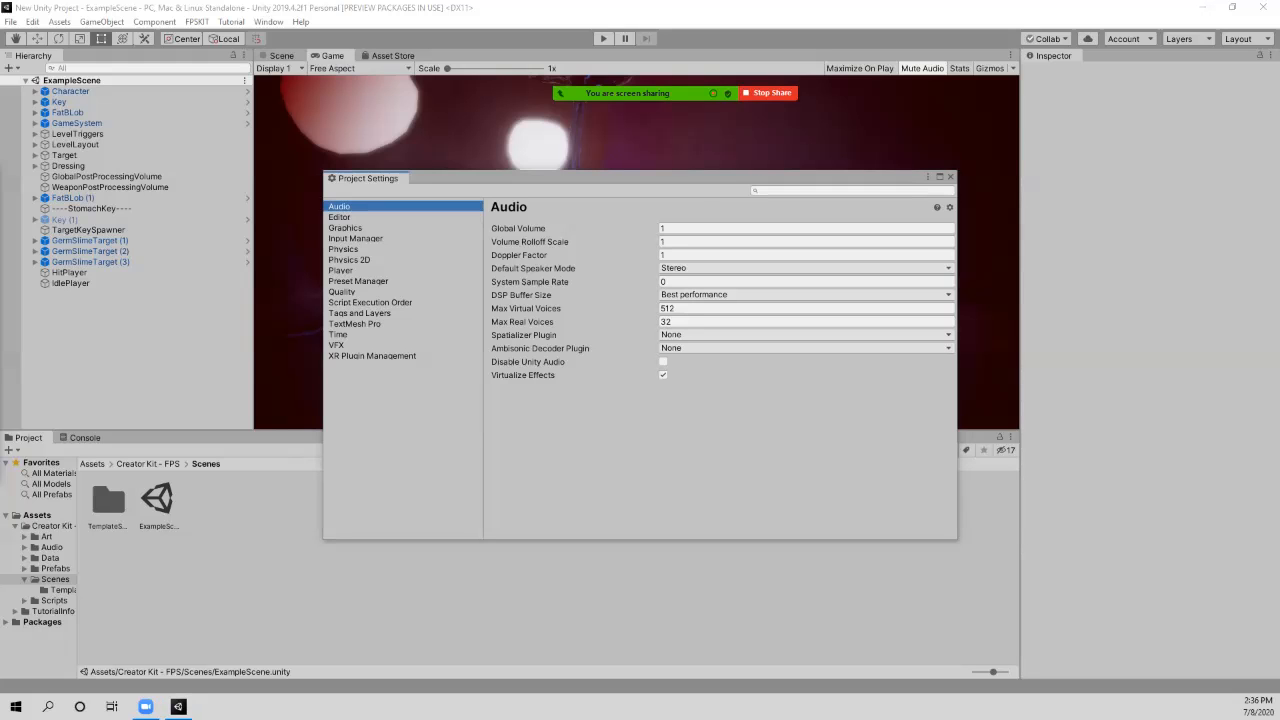
drag(2, 68, 665, 61)
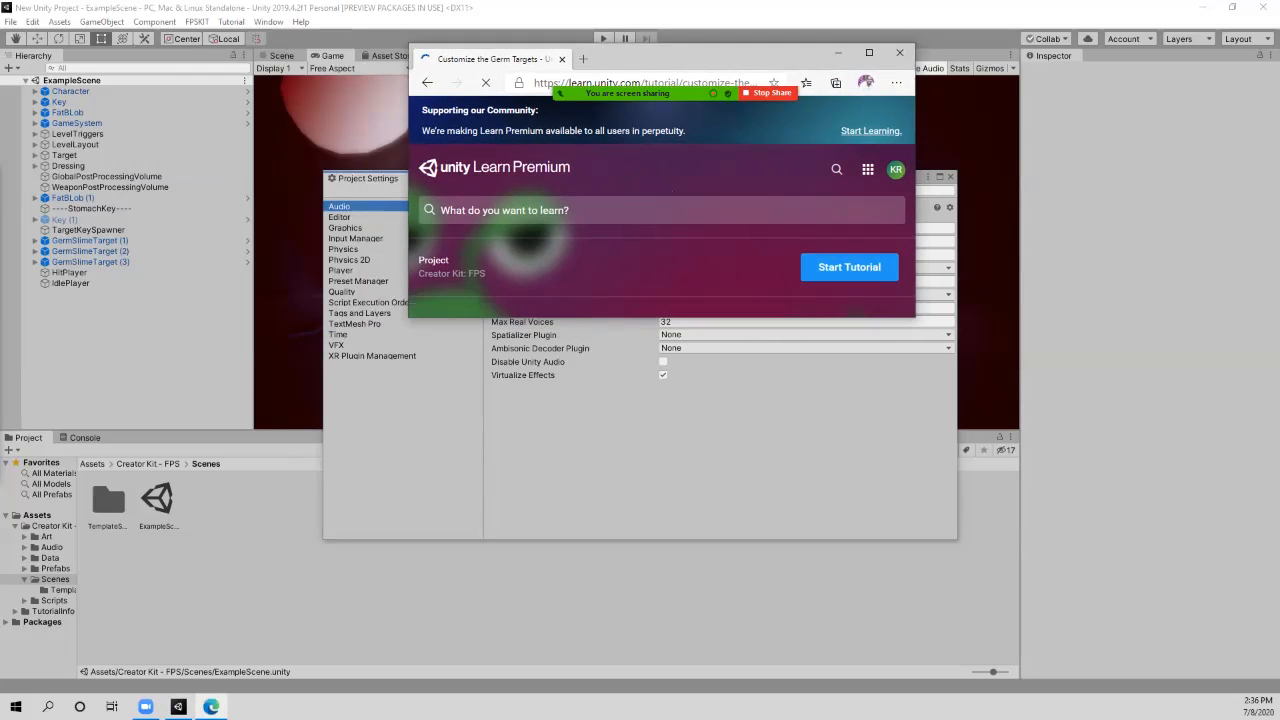
double_click(665, 61)
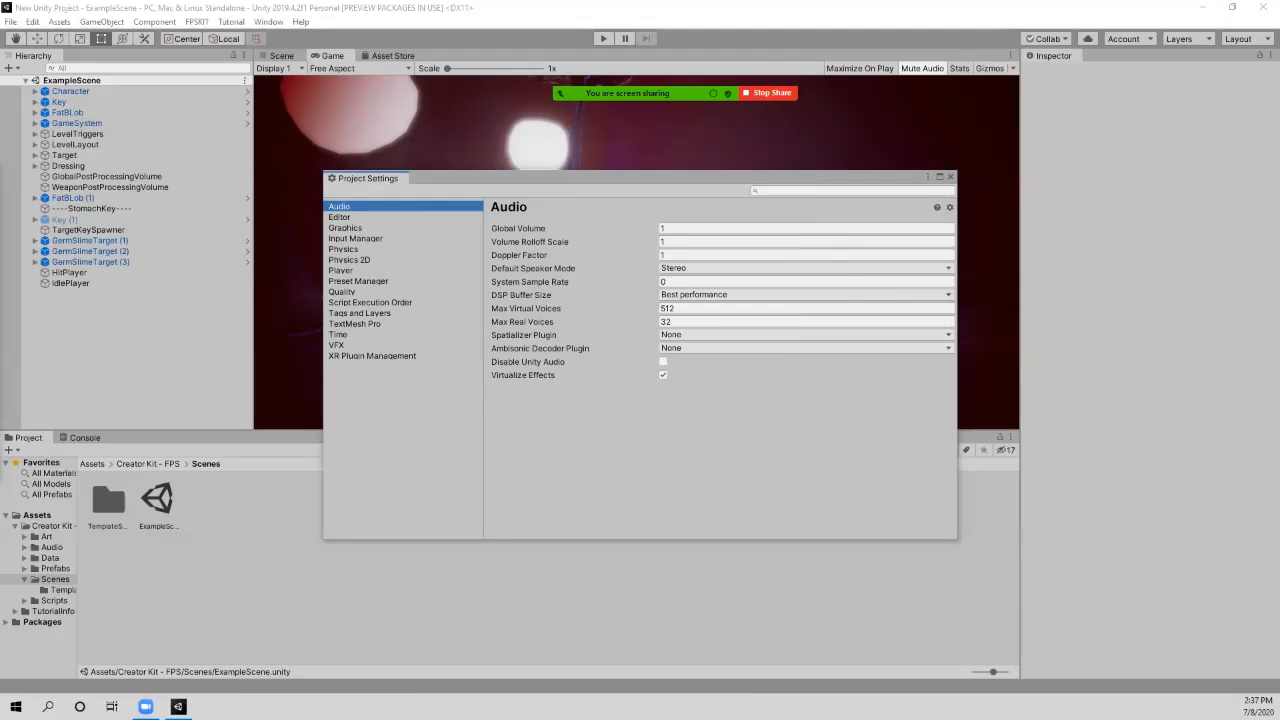
click(950, 177)
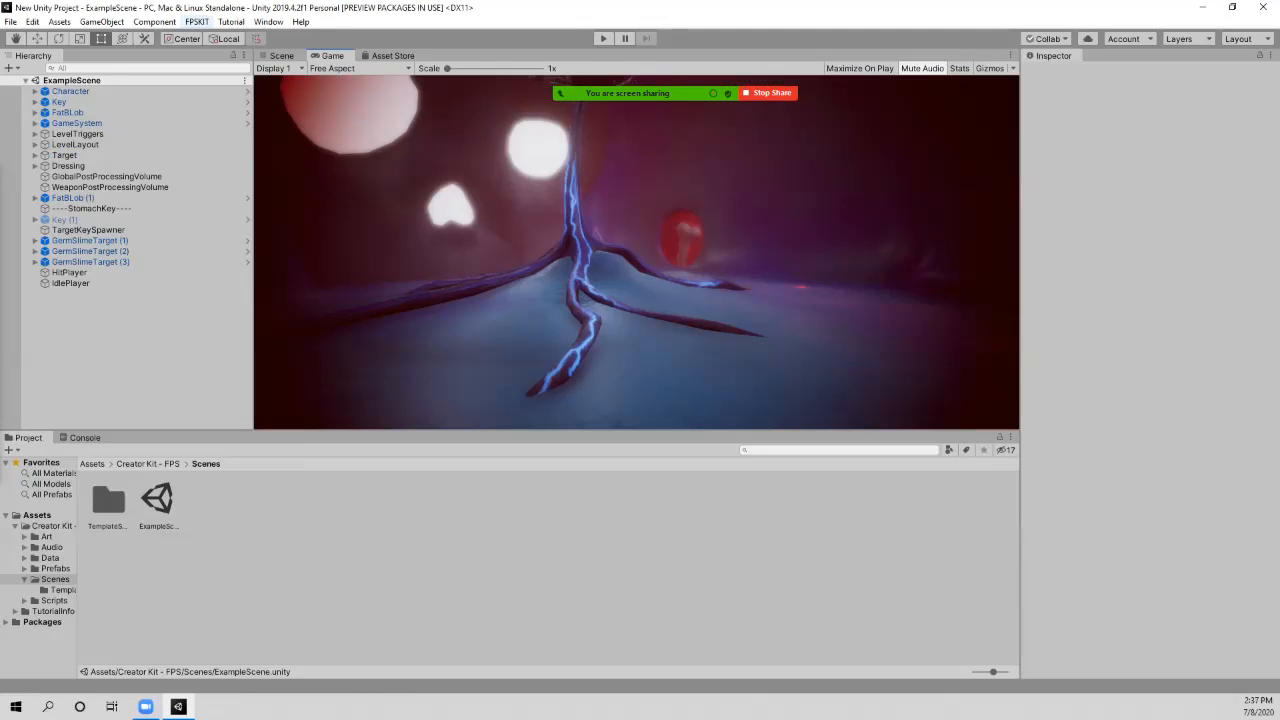
Step: Create a new FPS kit scene and save it as fun in the Scenes folder
click(196, 21)
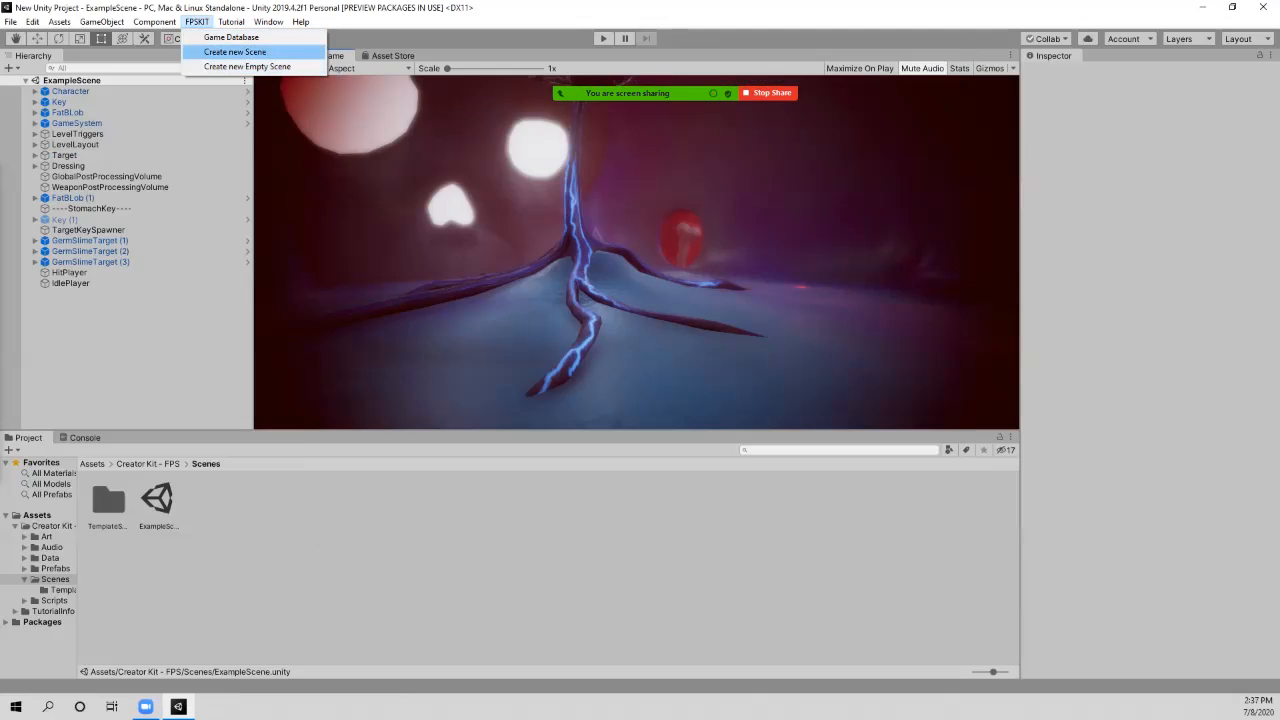
key(Return)
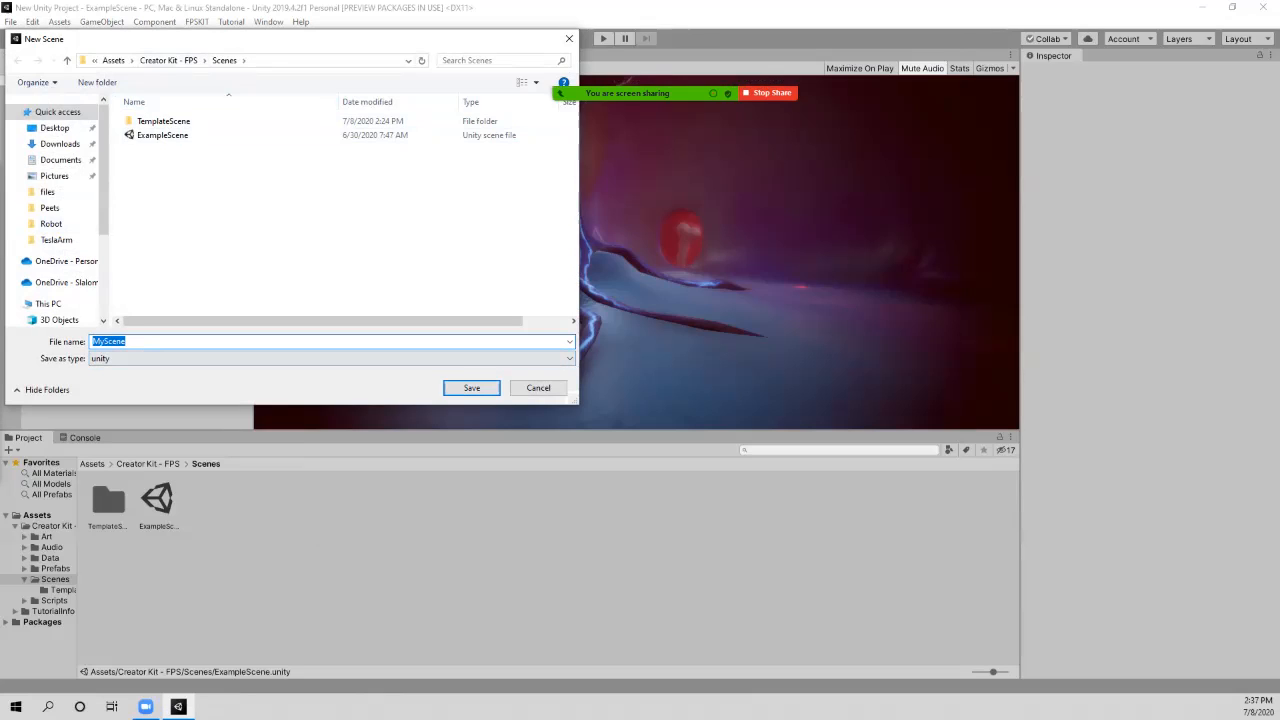
text(fu)
key(Return)
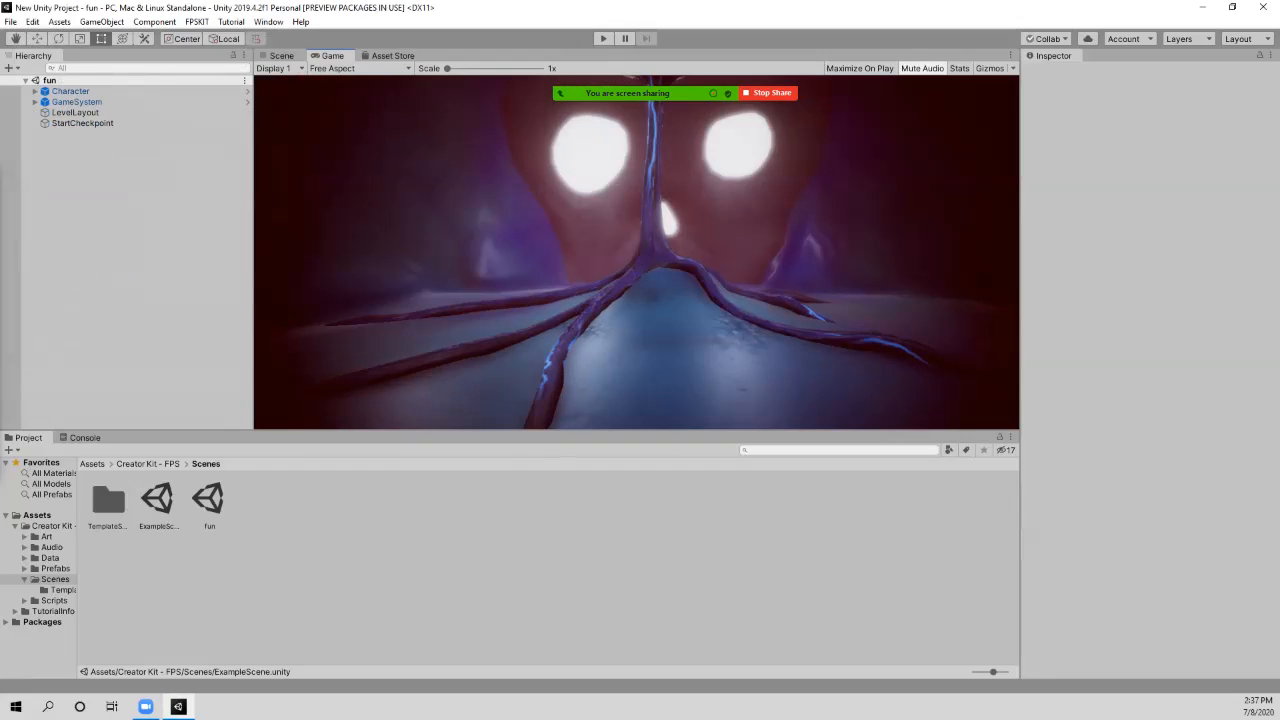
Step: Select the fun scene asset in the Scenes folder and show the level in the Scene view
click(209, 500)
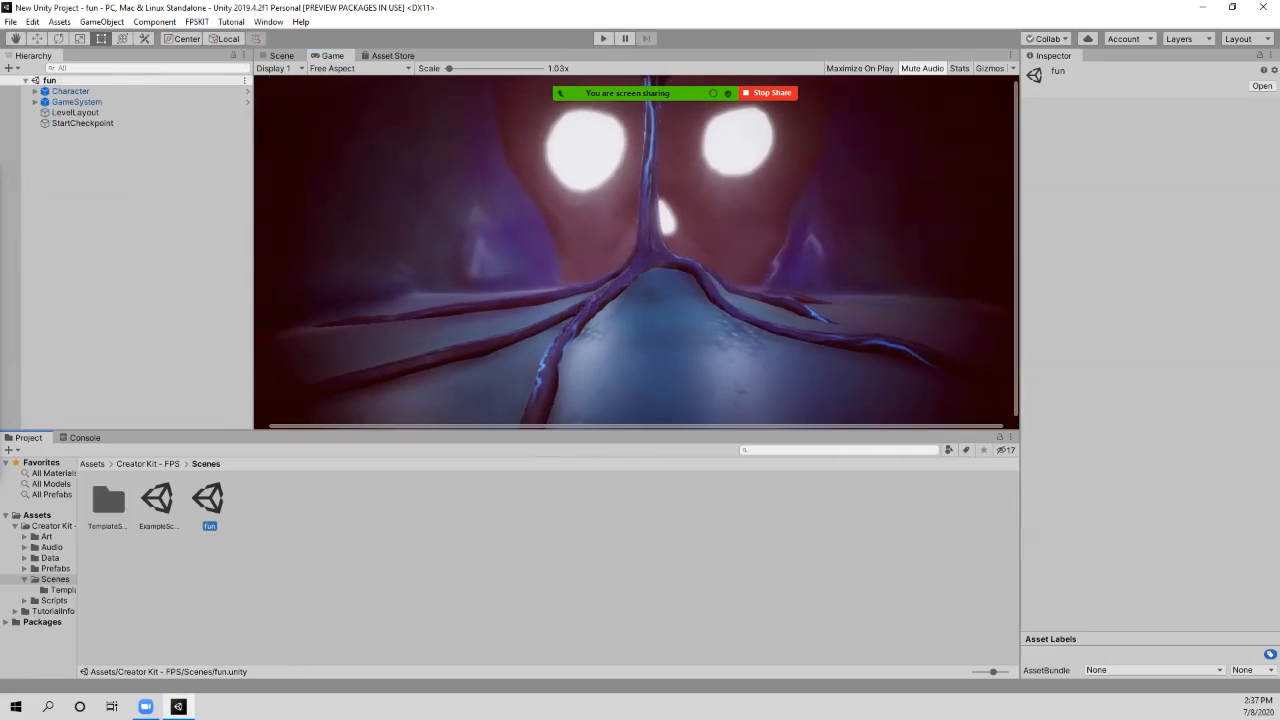
scroll(637, 252, up, 3)
scroll(637, 252, down, 3)
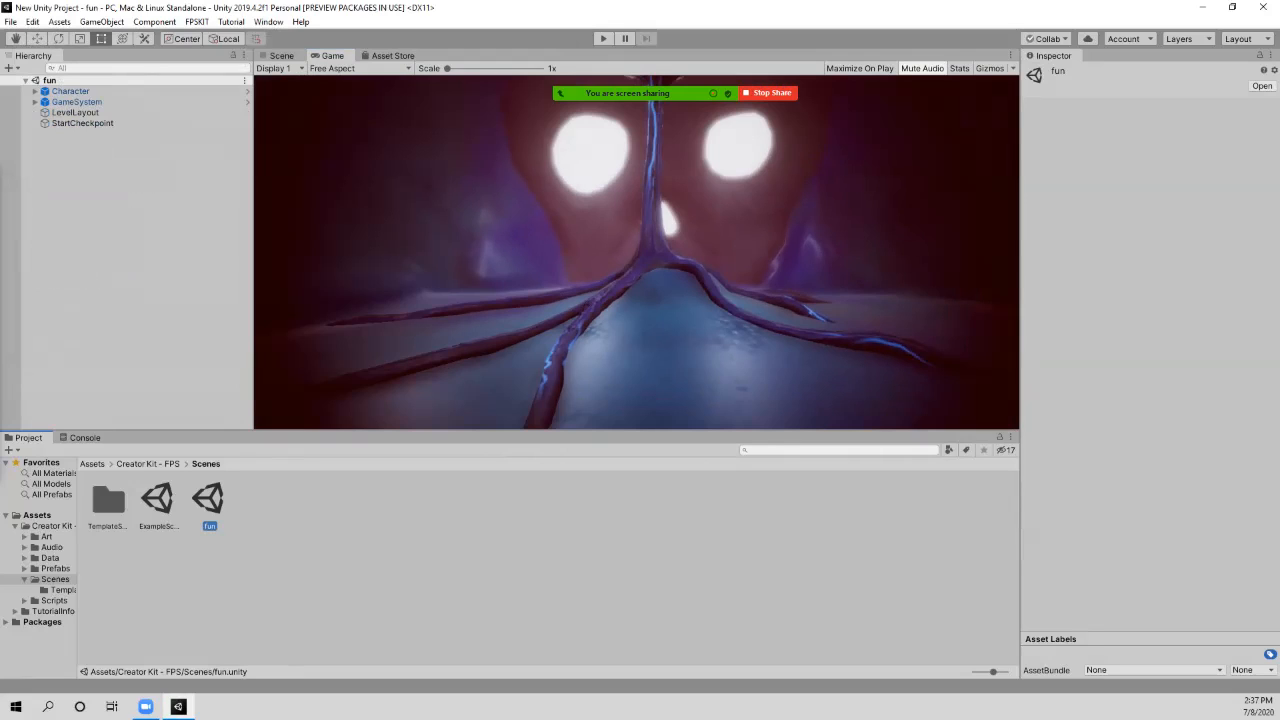
right_click(166, 505)
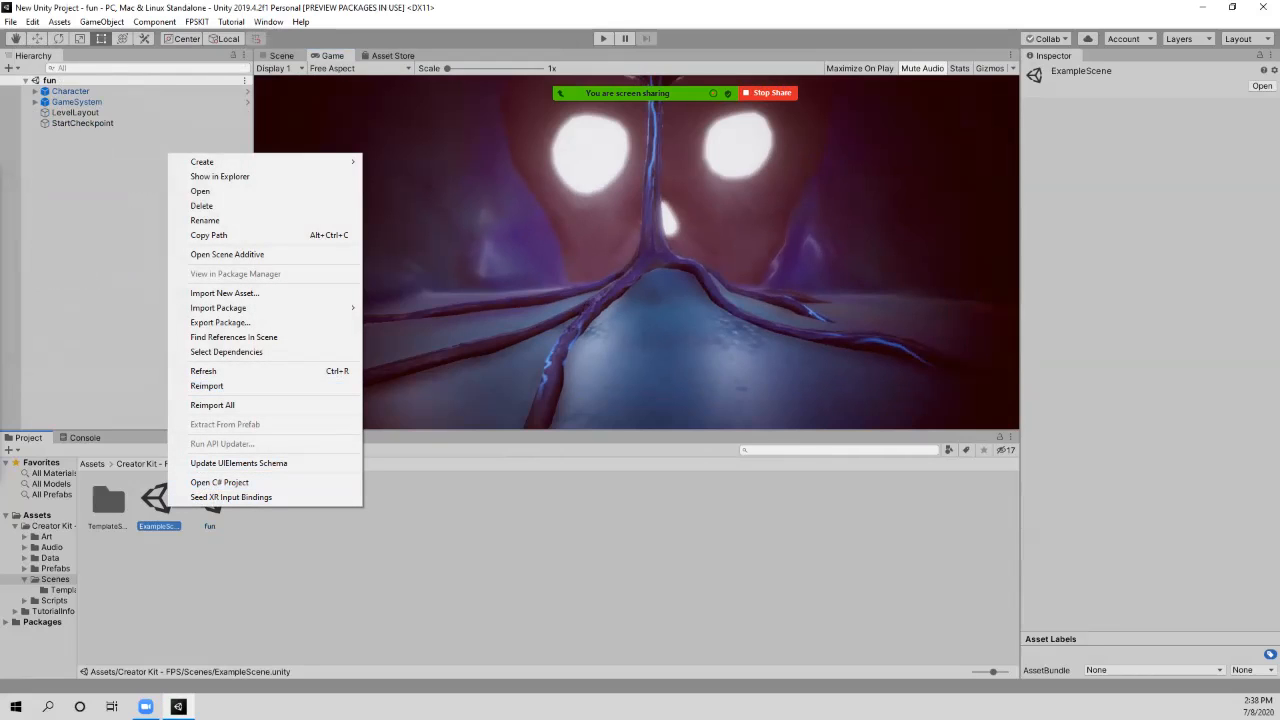
key(Escape)
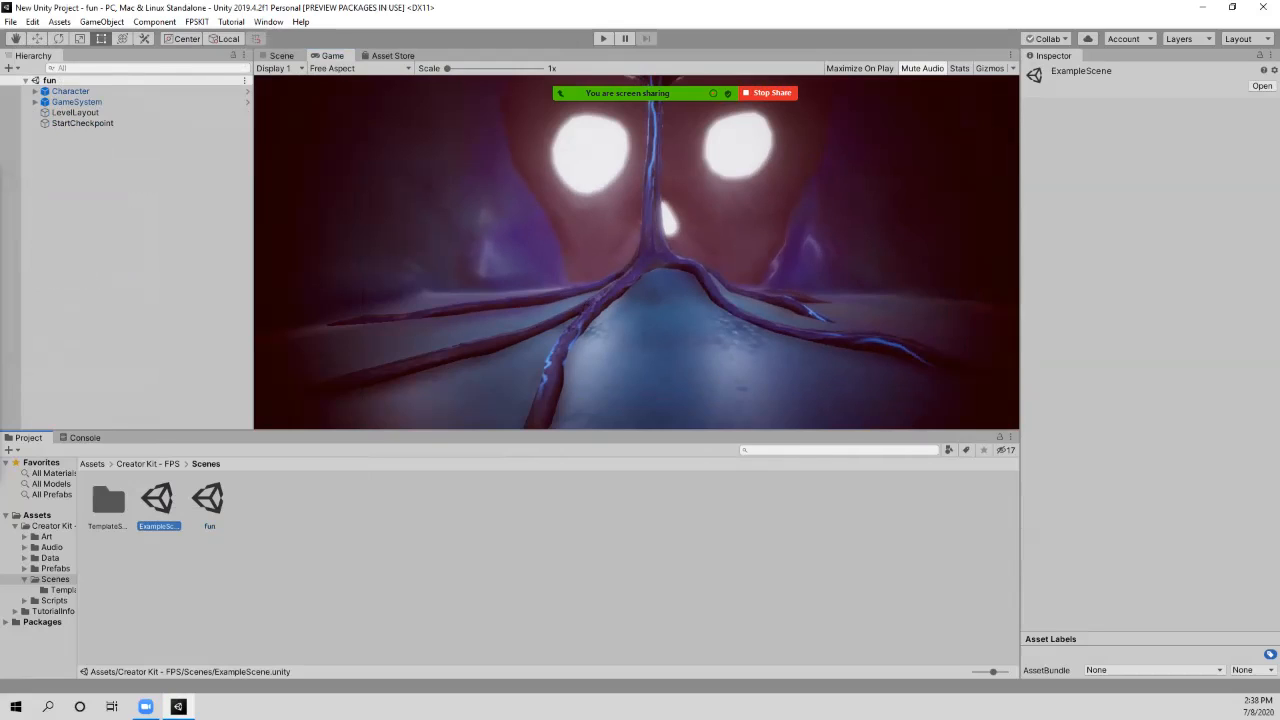
click(208, 500)
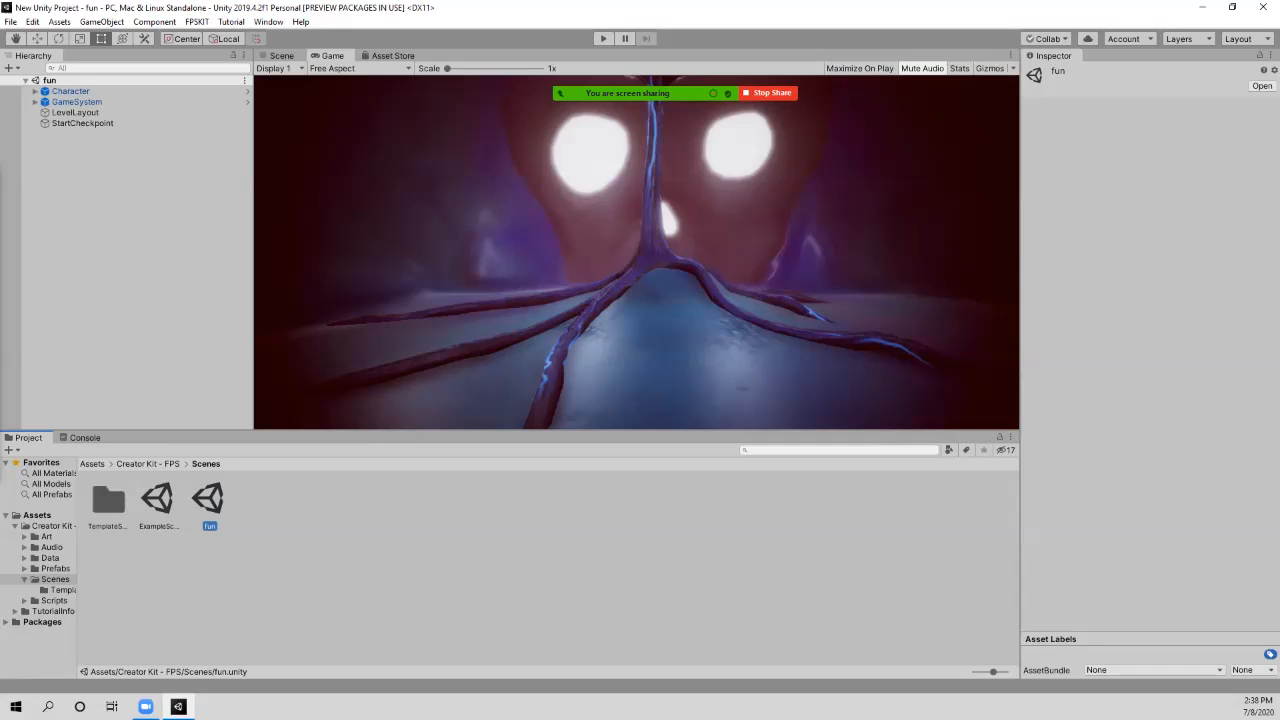
click(281, 55)
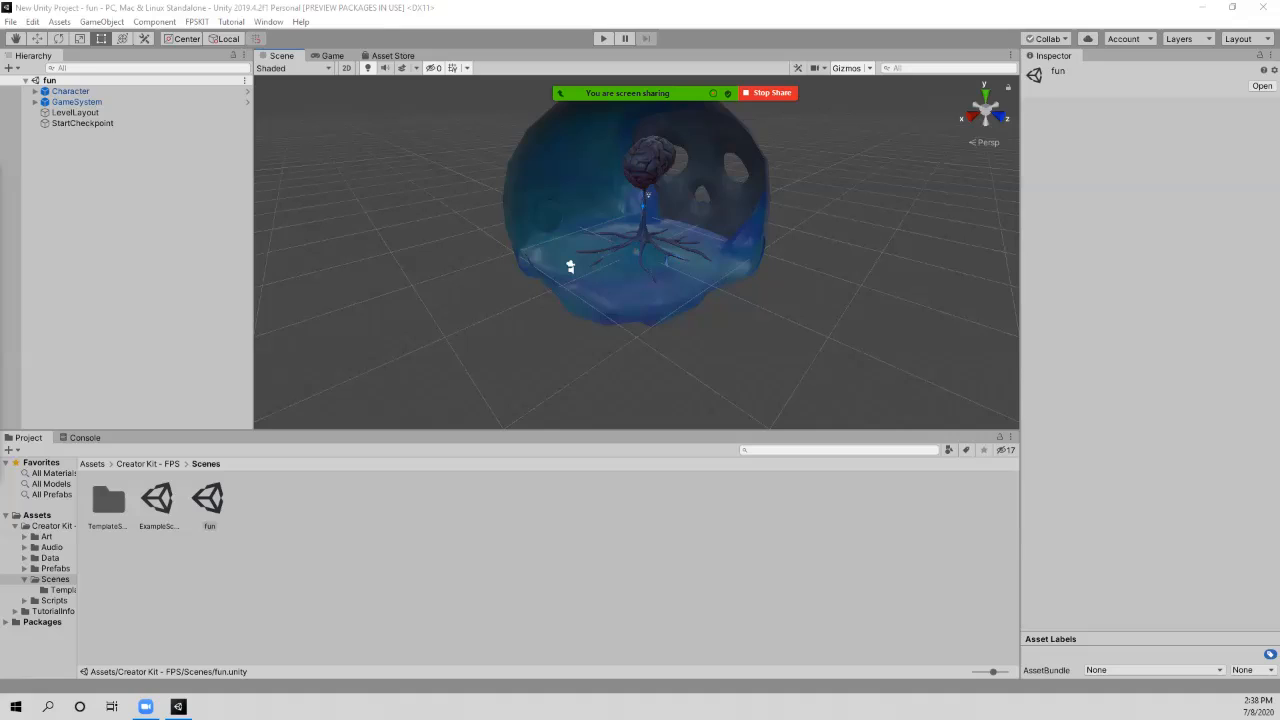
Step: Expand the Prefabs folder, widen the folder tree so its names are readable, and open the Targets folder
click(25, 580)
click(25, 569)
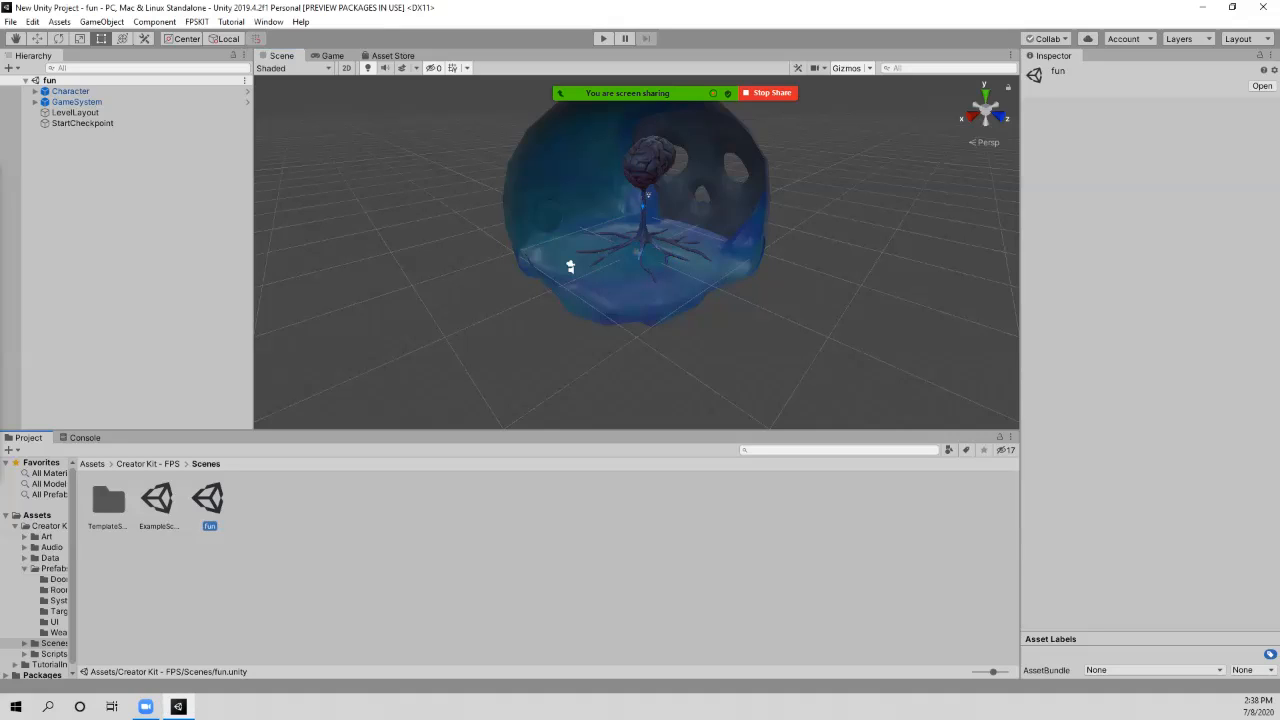
drag(77, 568, 165, 568)
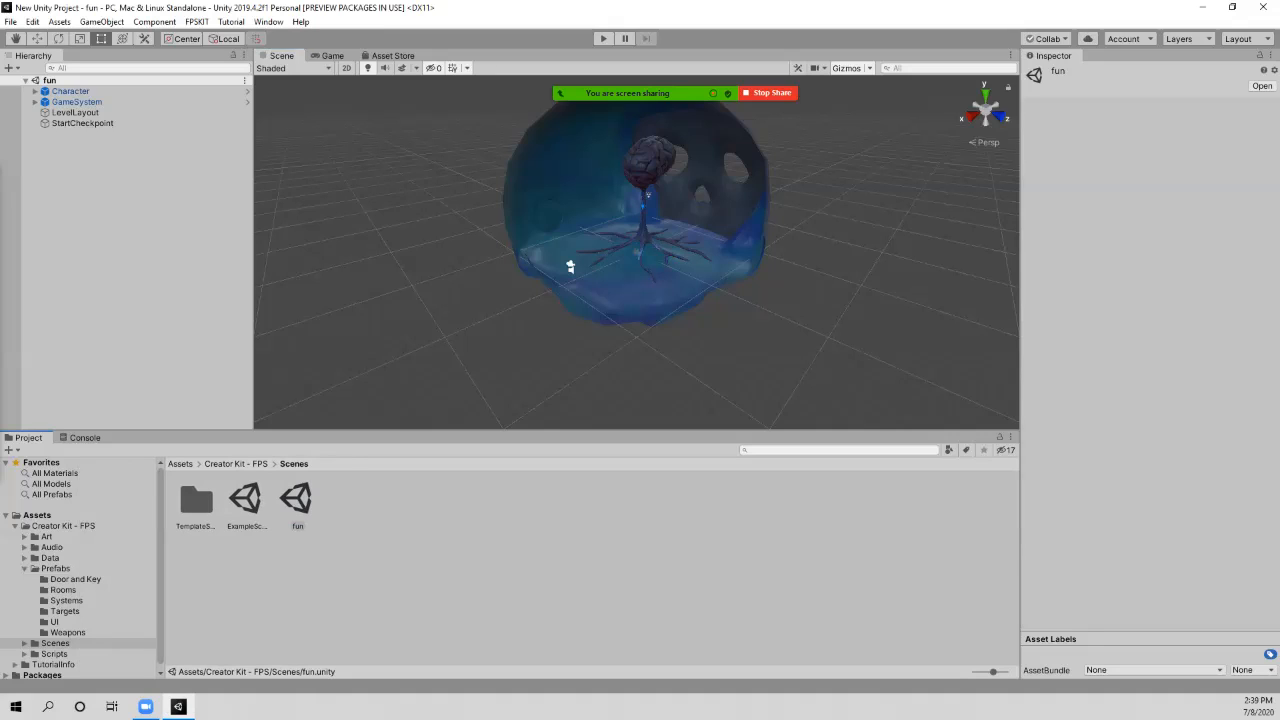
click(65, 611)
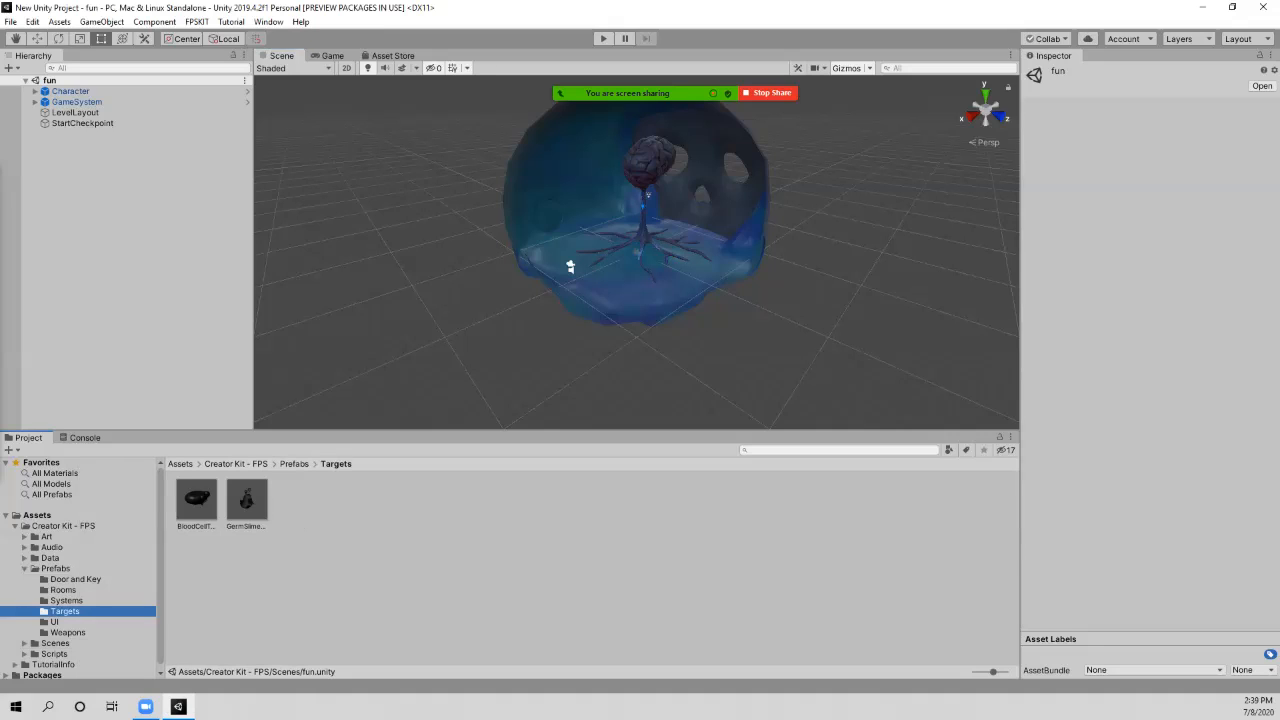
Step: Place a GermSlimeTarget prefab inside the room beside the brain tree, at about X 3.08, Y -0.21, Z -7.85
scroll(565, 268, up, 3)
right_drag(523, 278, 515, 280)
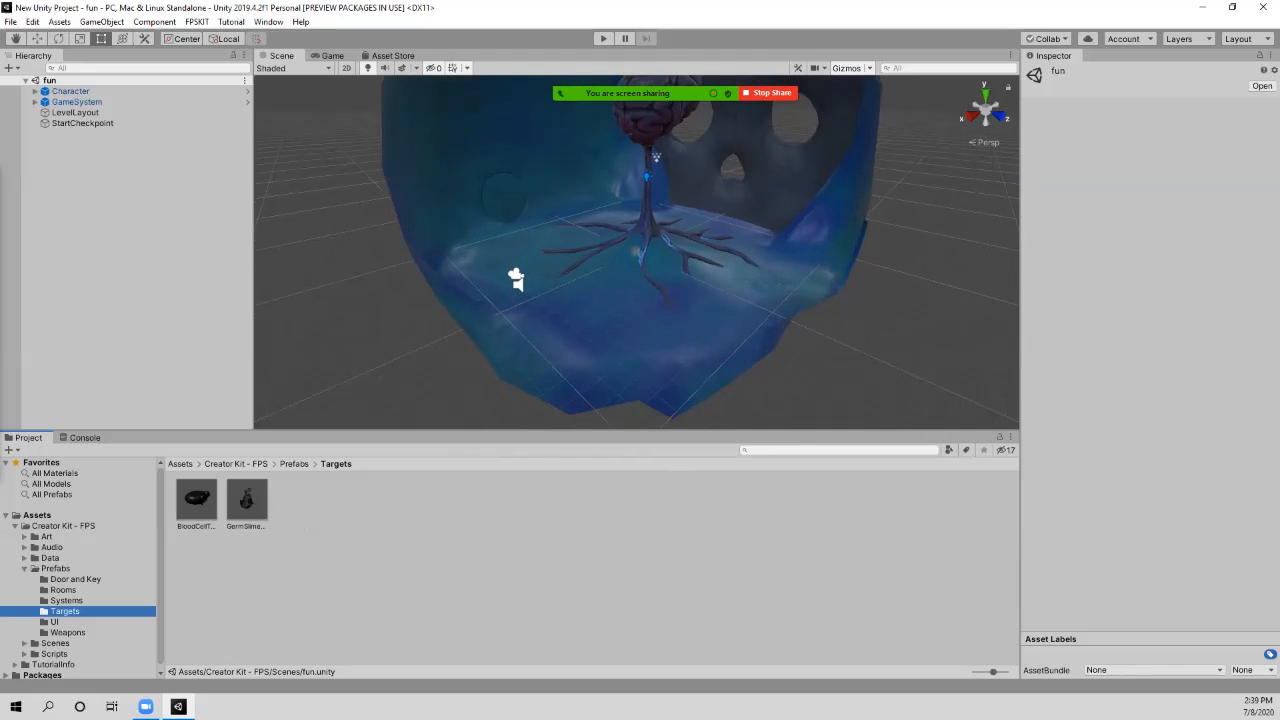
drag(246, 500, 540, 219)
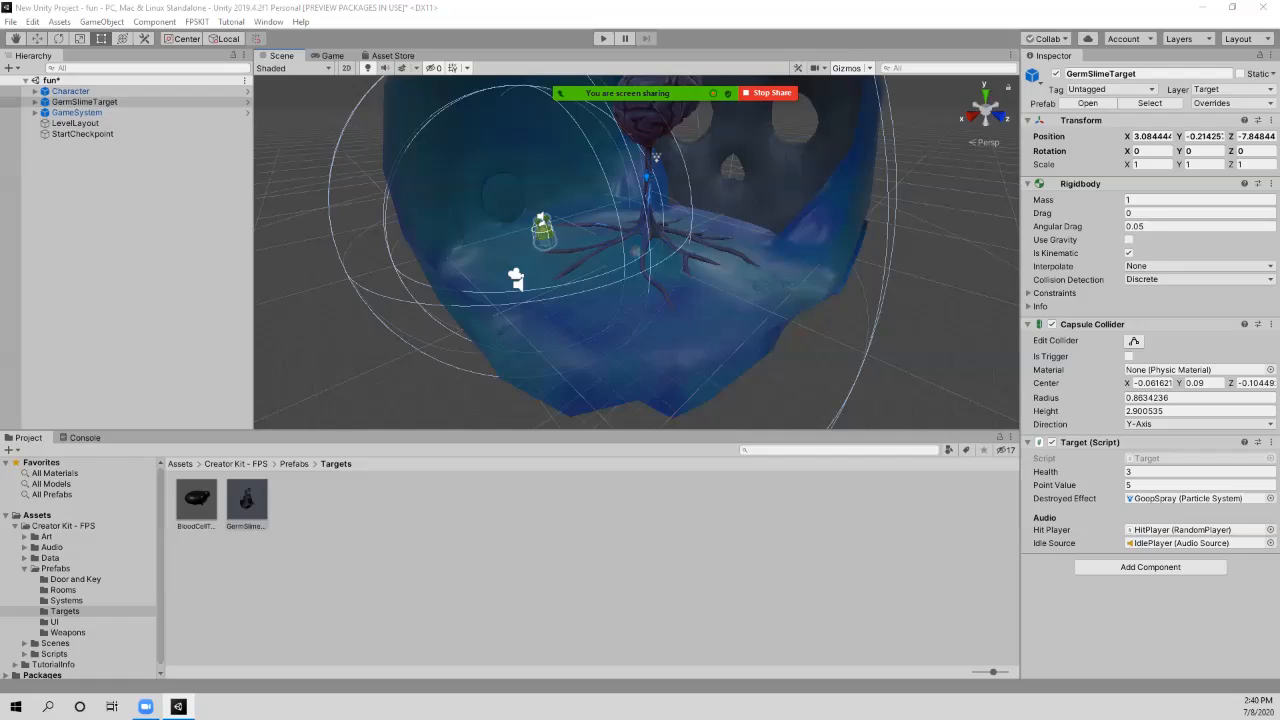
Step: Move the germ target along Z to about -8.69 and raise it along Y to about 2.74
click(36, 38)
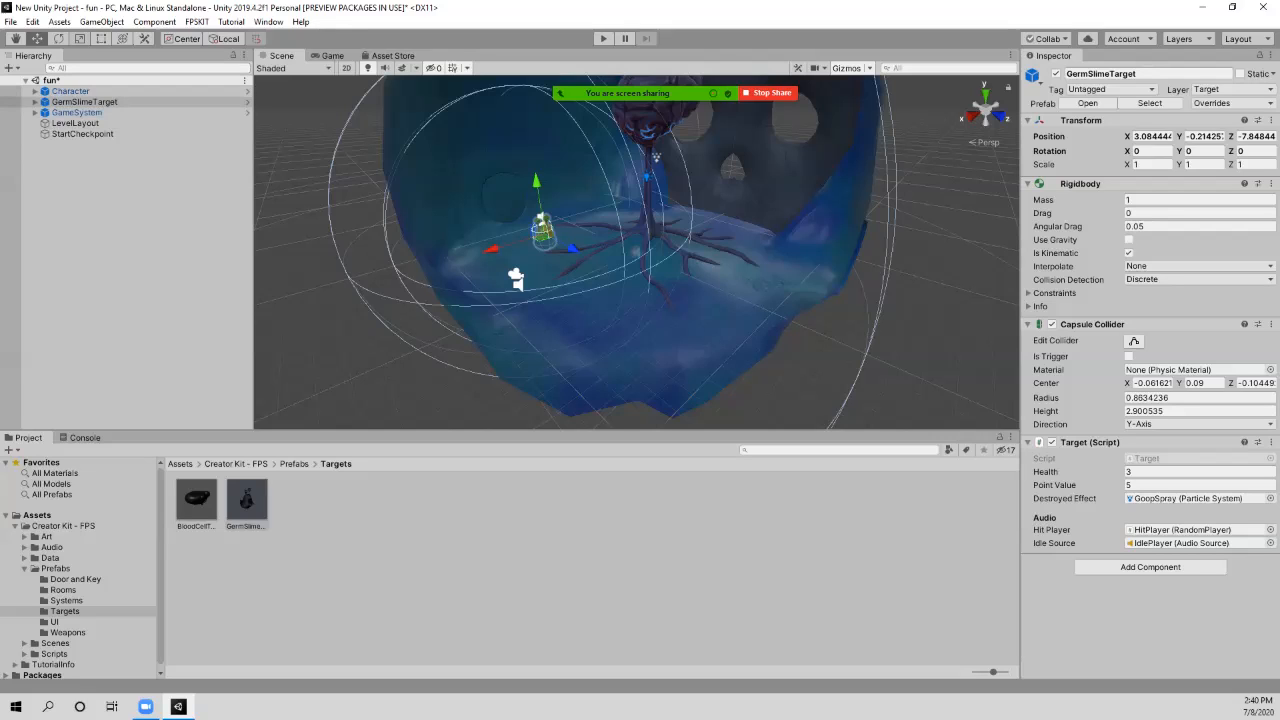
drag(571, 248, 567, 245)
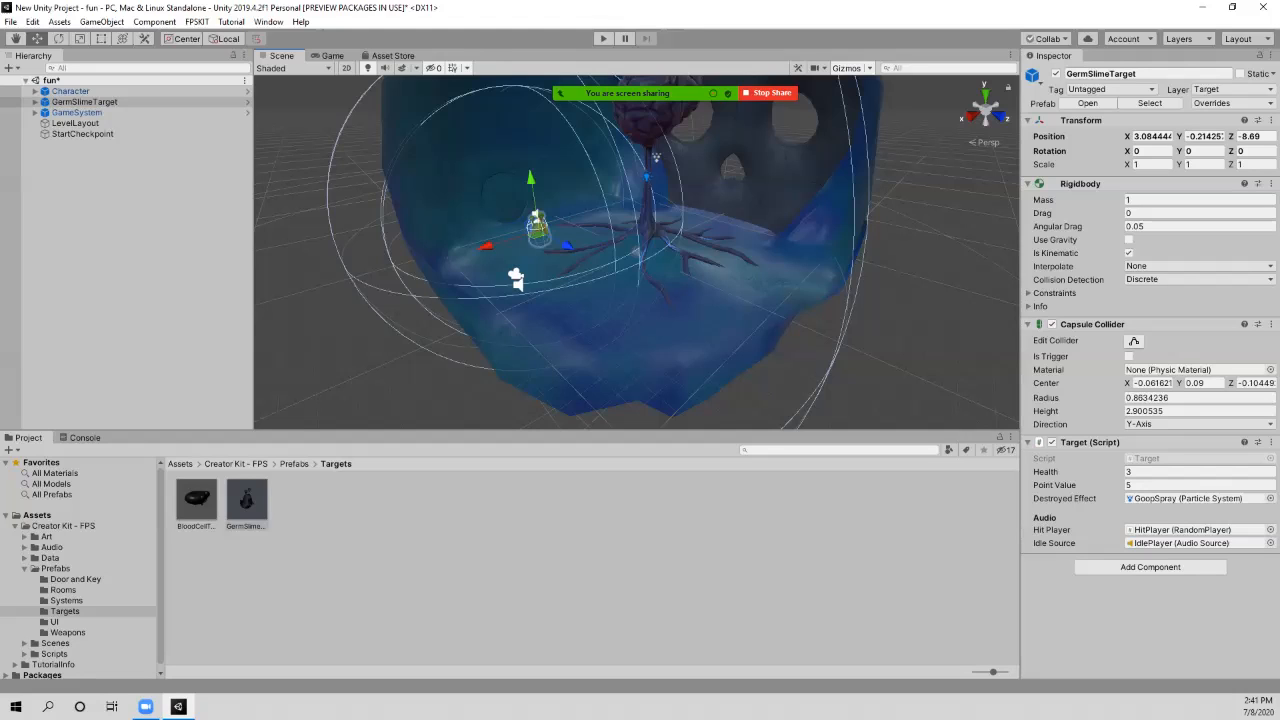
drag(531, 182, 537, 226)
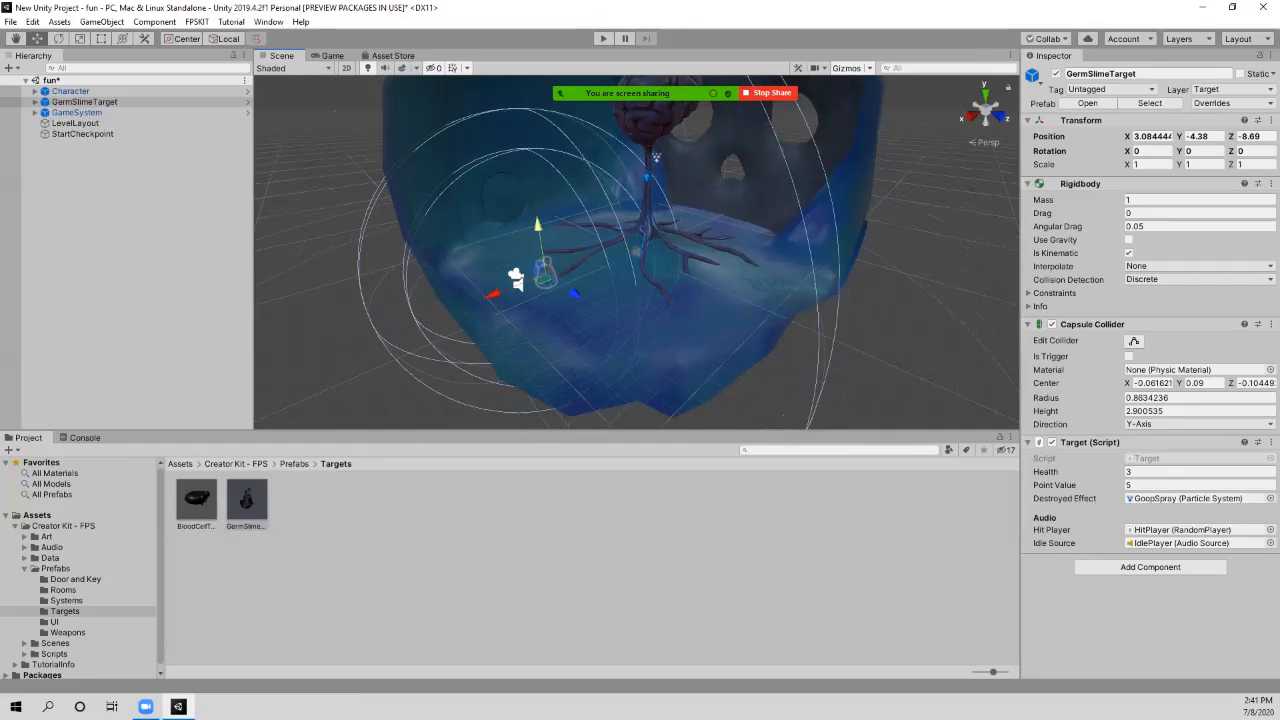
drag(537, 228, 527, 158)
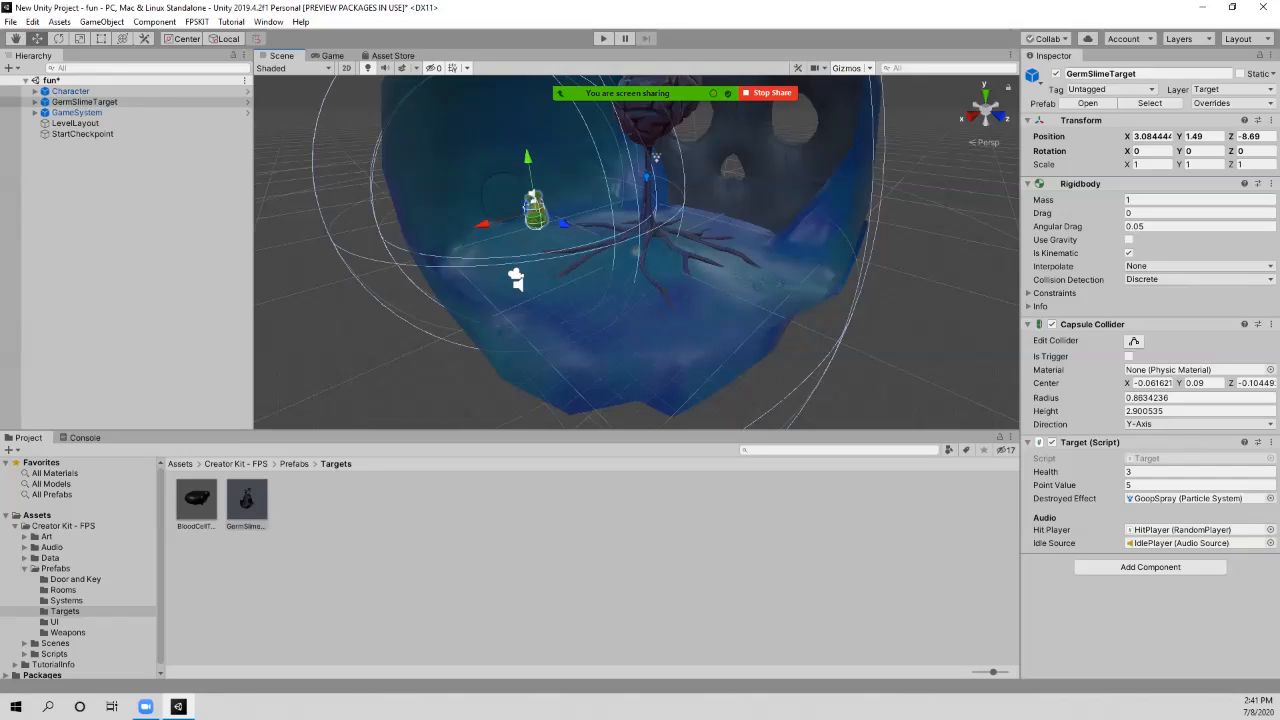
mouse_move(527, 175)
mouse_down()
mouse_move(556, 343)
mouse_move(531, 180)
mouse_up()
mouse_move(528, 157)
mouse_down()
mouse_move(541, 253)
mouse_move(525, 140)
mouse_up()
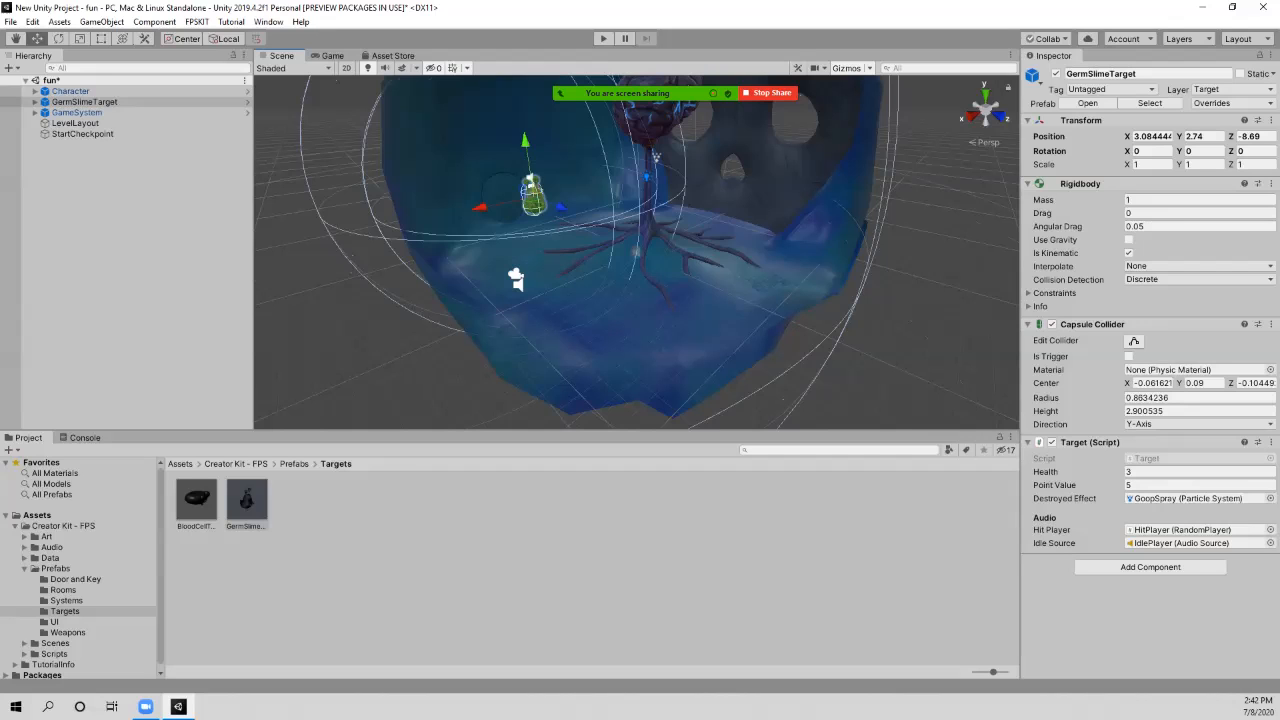
Step: Move the germ target to X 4.55, Y 2.93, Z -3.2 inside the room and save the scene
drag(478, 207, 578, 228)
drag(541, 161, 539, 151)
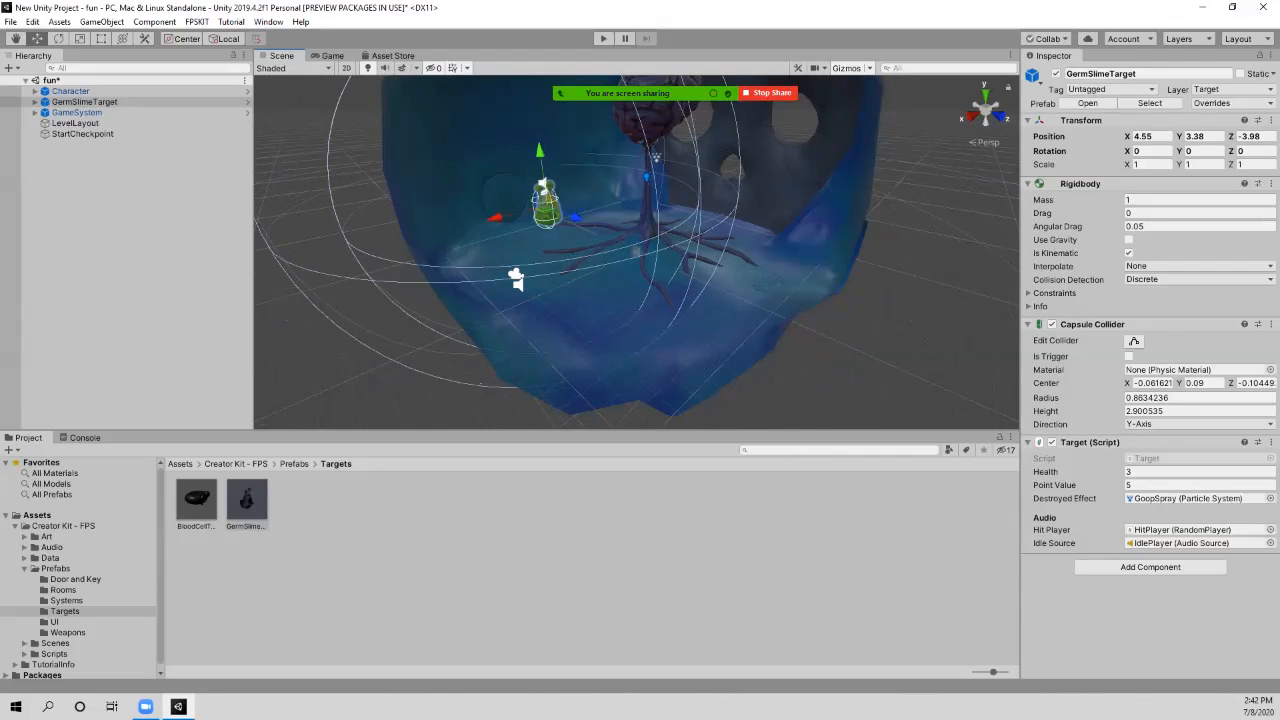
drag(576, 217, 583, 219)
mouse_move(547, 153)
mouse_down()
mouse_move(552, 199)
mouse_move(547, 160)
mouse_up()
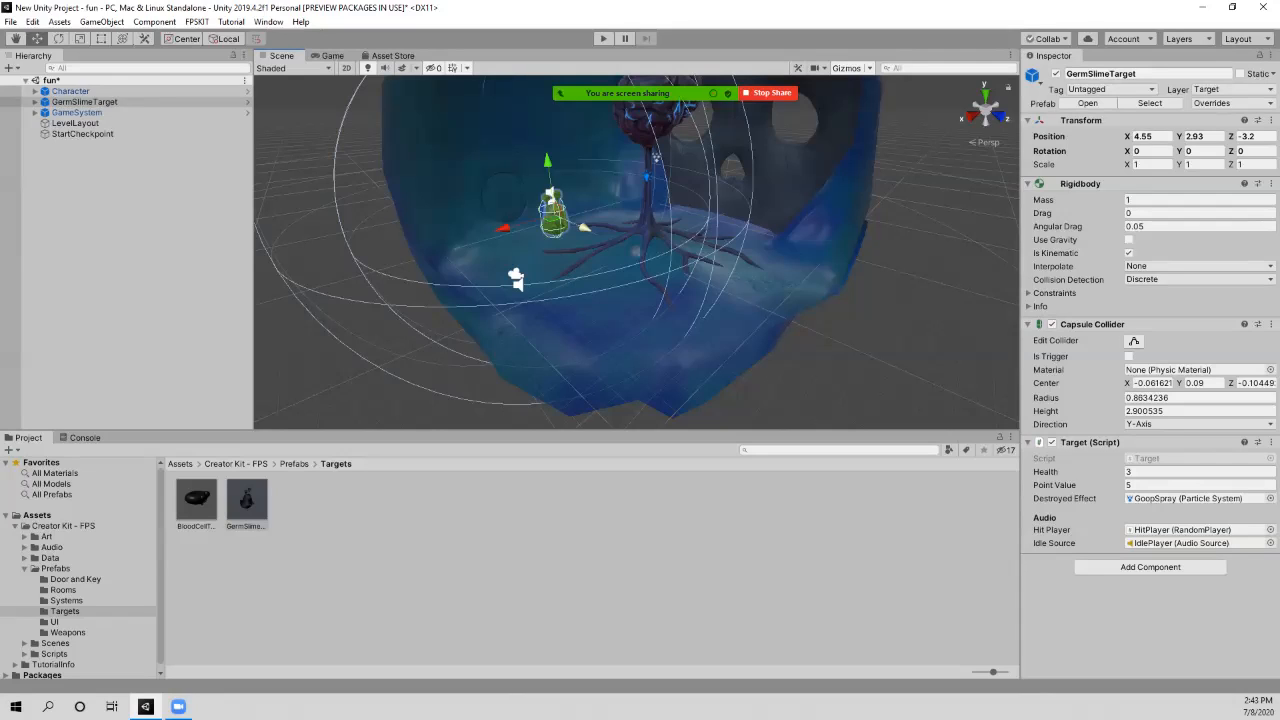
key(ctrl+s)
Step: Playtest the scene by shooting the germ target once, and leave Play mode
click(603, 38)
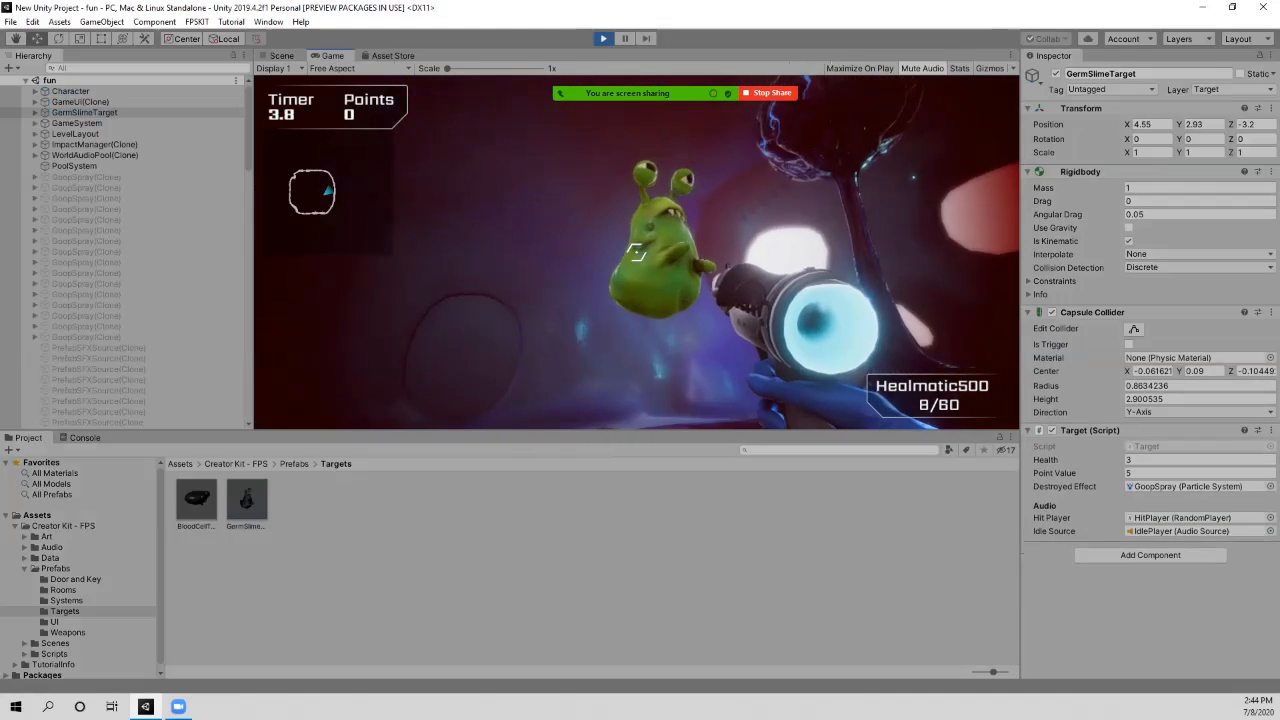
click(636, 252)
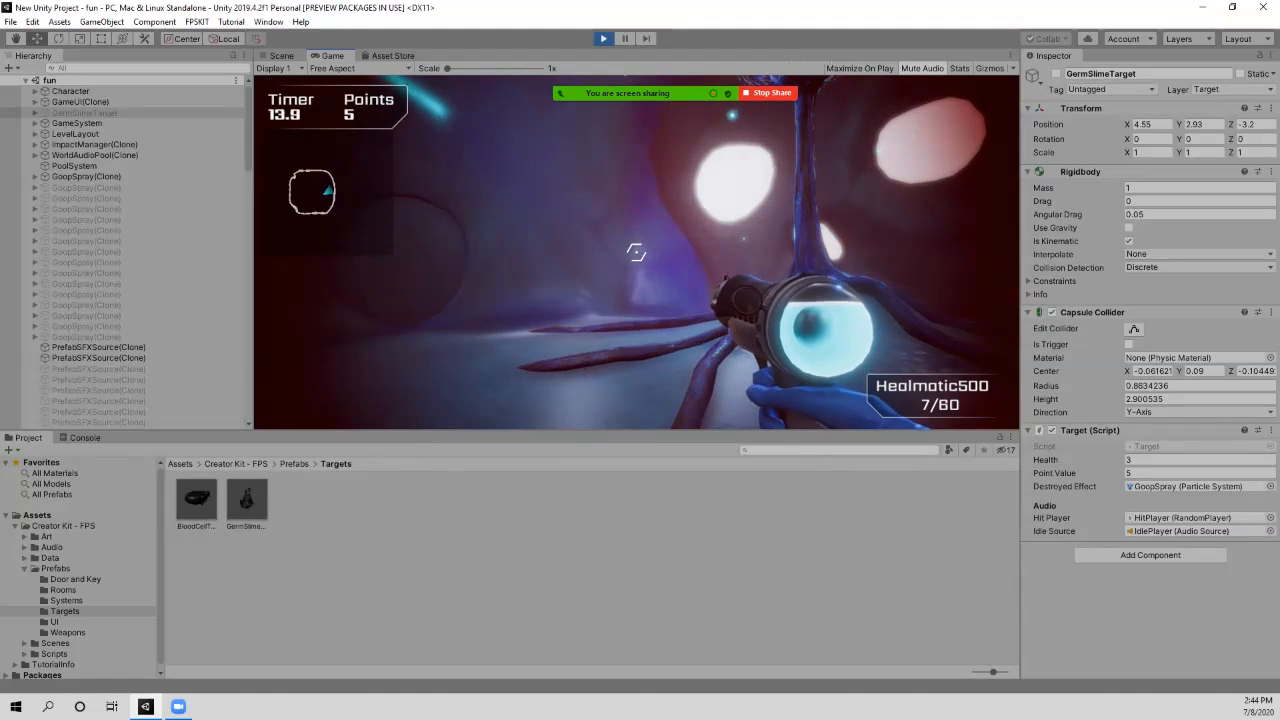
key(Escape)
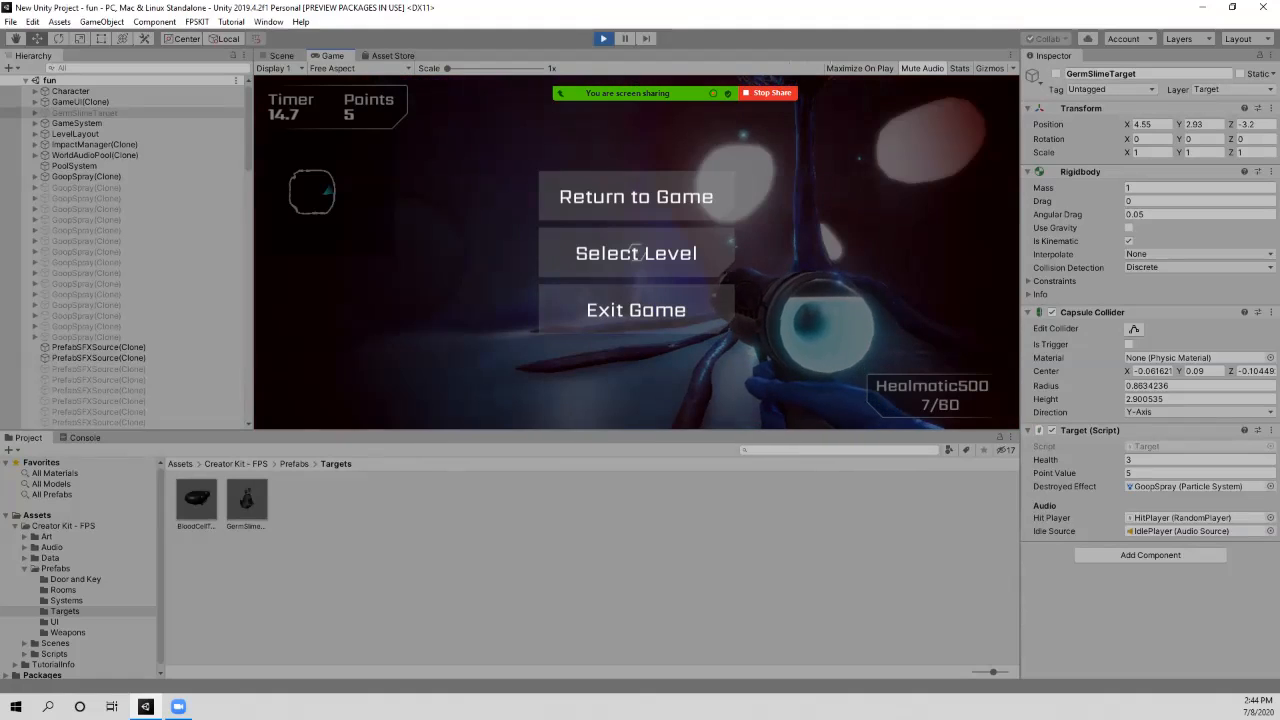
key(ctrl+p)
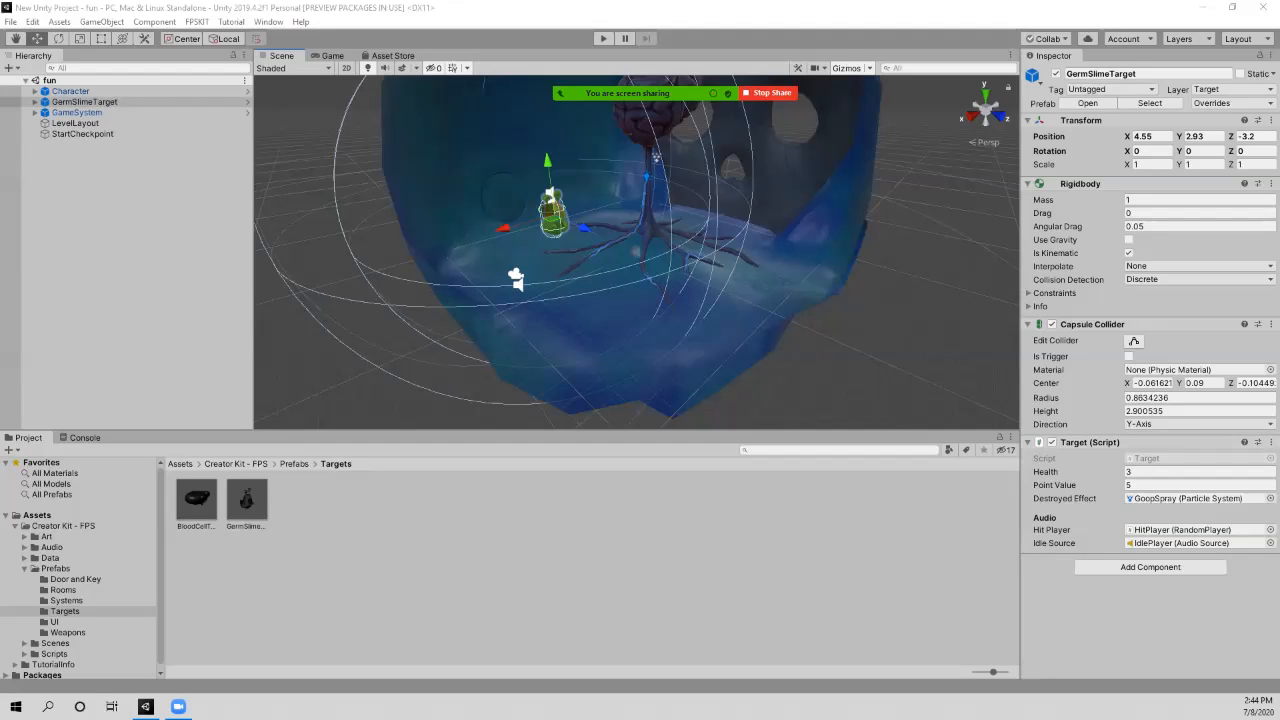
Step: Set the germ target's Capsule Collider direction to X-Axis
click(1140, 471)
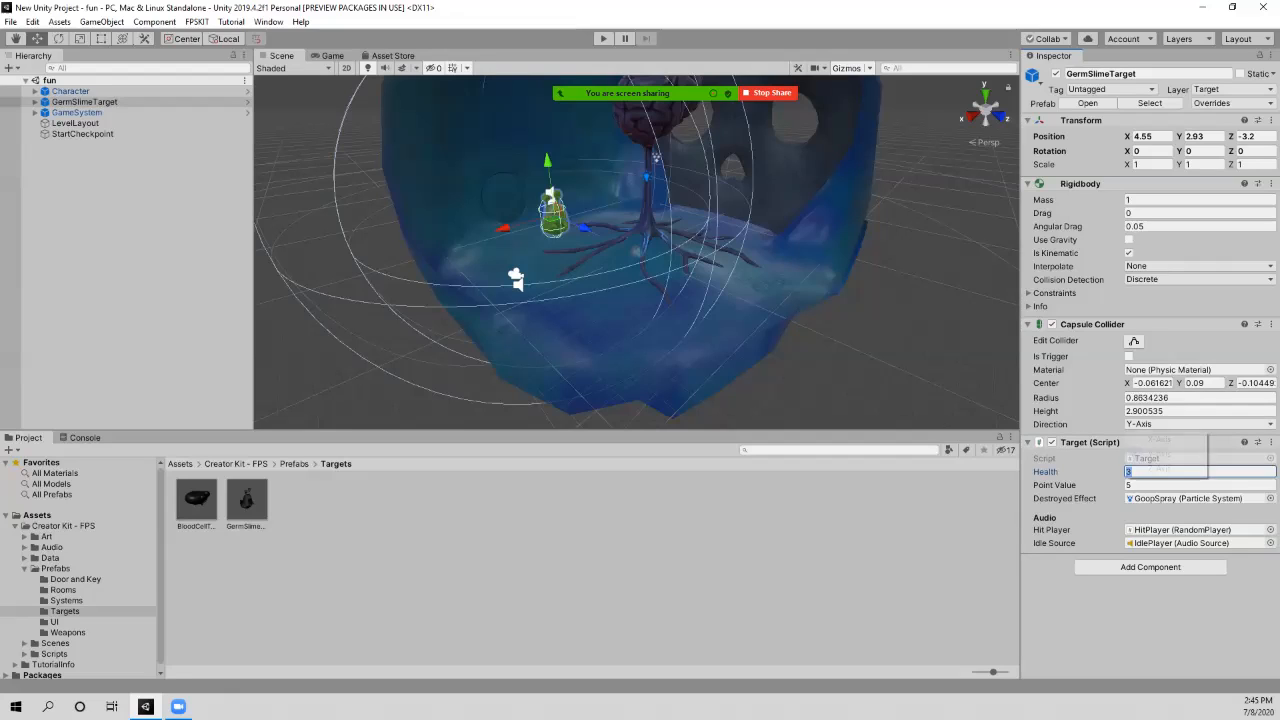
click(1198, 424)
click(1150, 432)
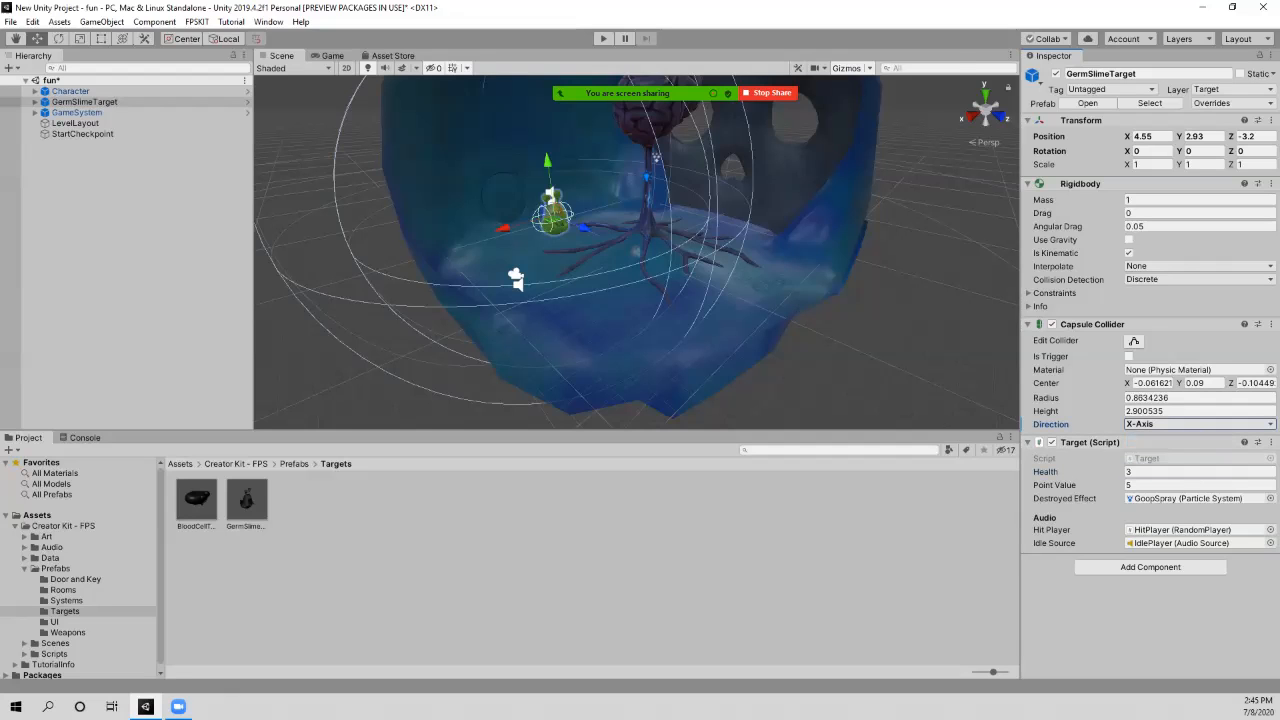
Step: Run the scene briefly to check the germ target with the changed collider direction, and leave Play mode
click(603, 39)
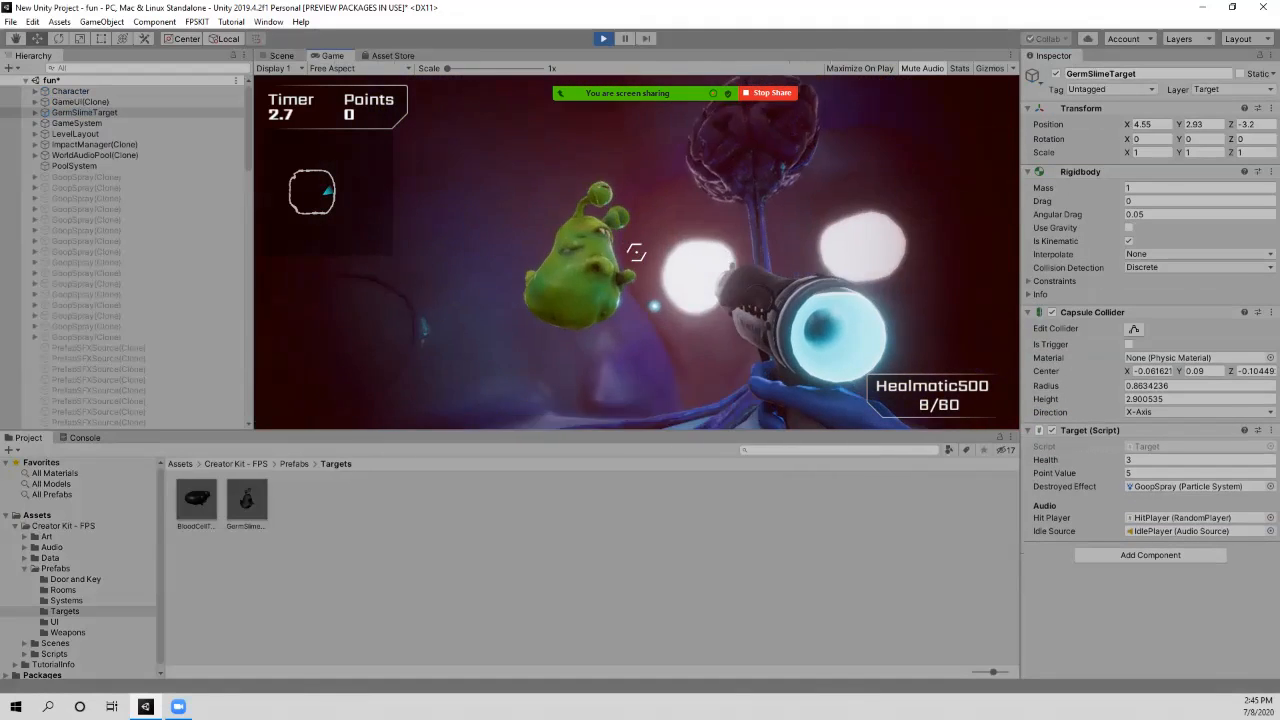
key(Escape)
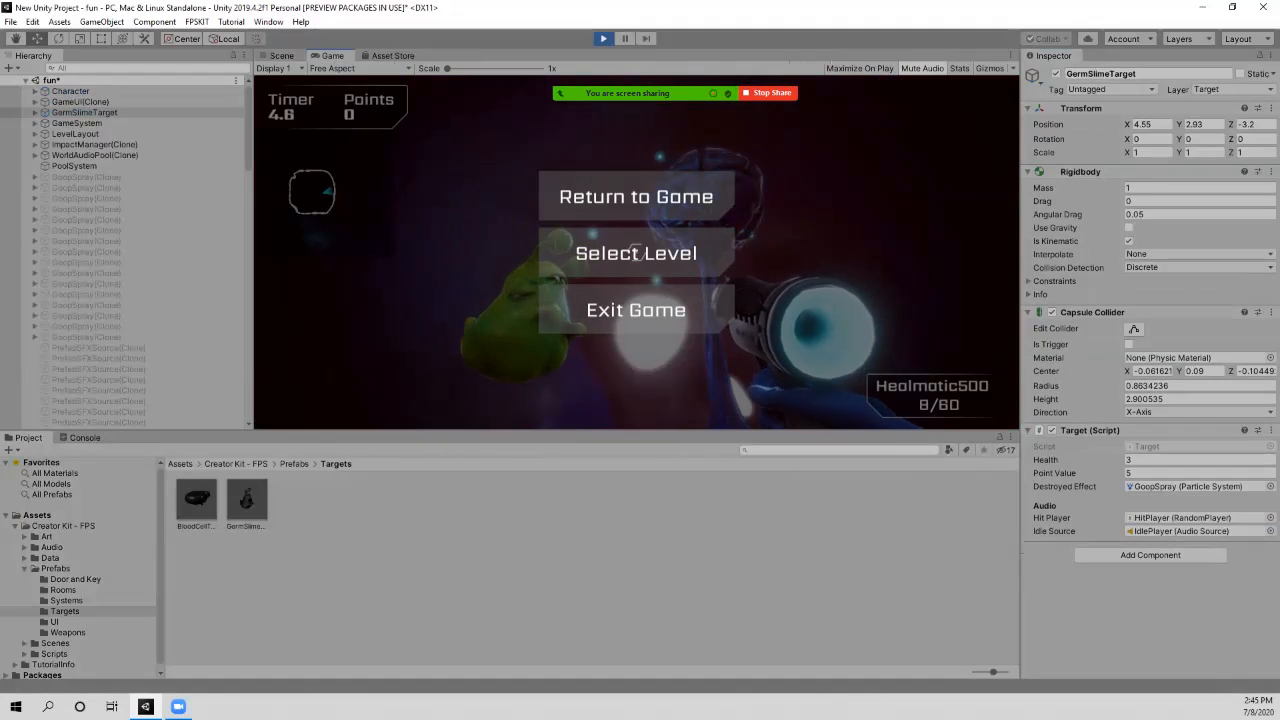
key(ctrl+p)
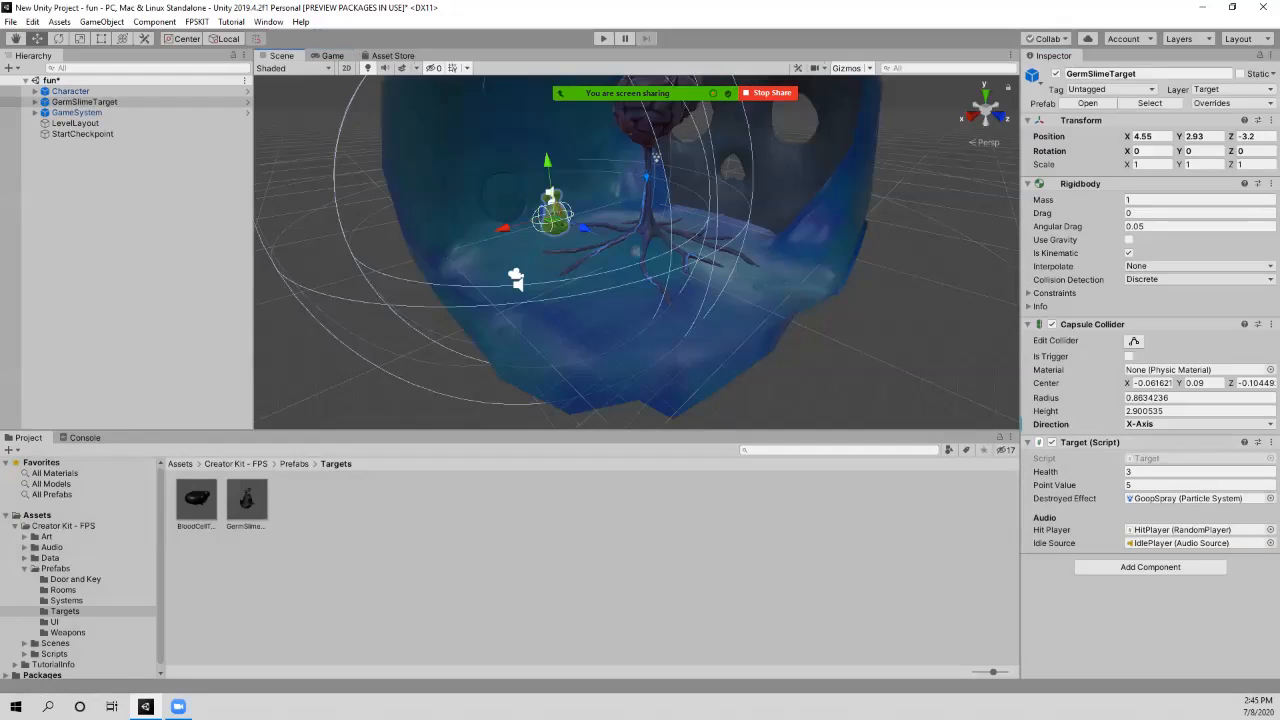
Step: Save the scene, set the germ target's Capsule Collider direction to Y-Axis, and save again
key(ctrl+s)
click(1198, 424)
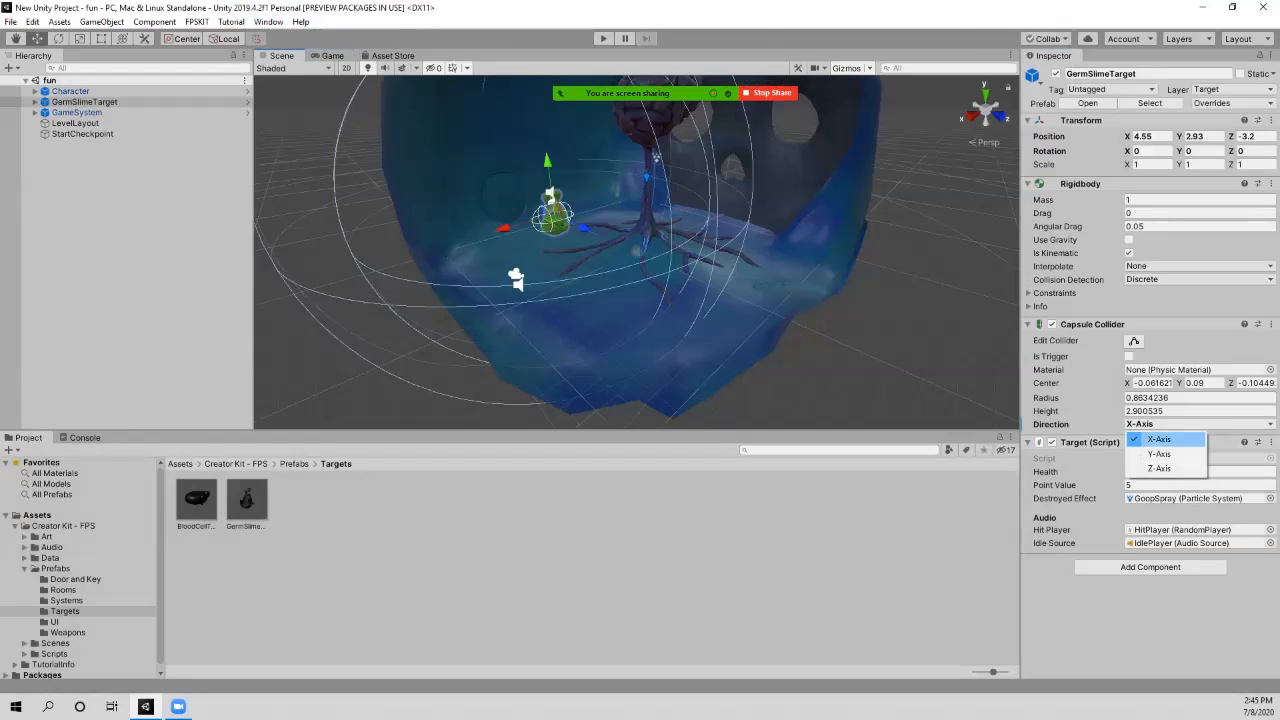
click(1150, 449)
key(ctrl+s)
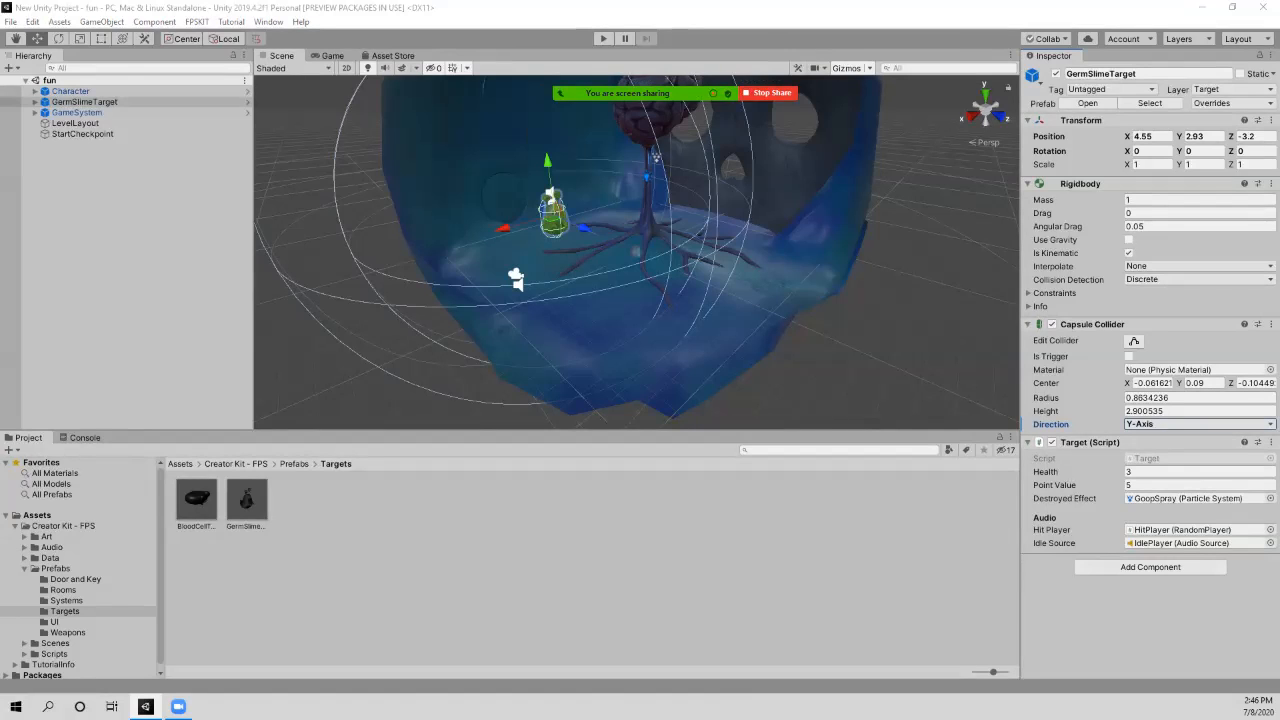
Step: Set the germ target's Health to 200 in the Target script and save the scene
click(1198, 472)
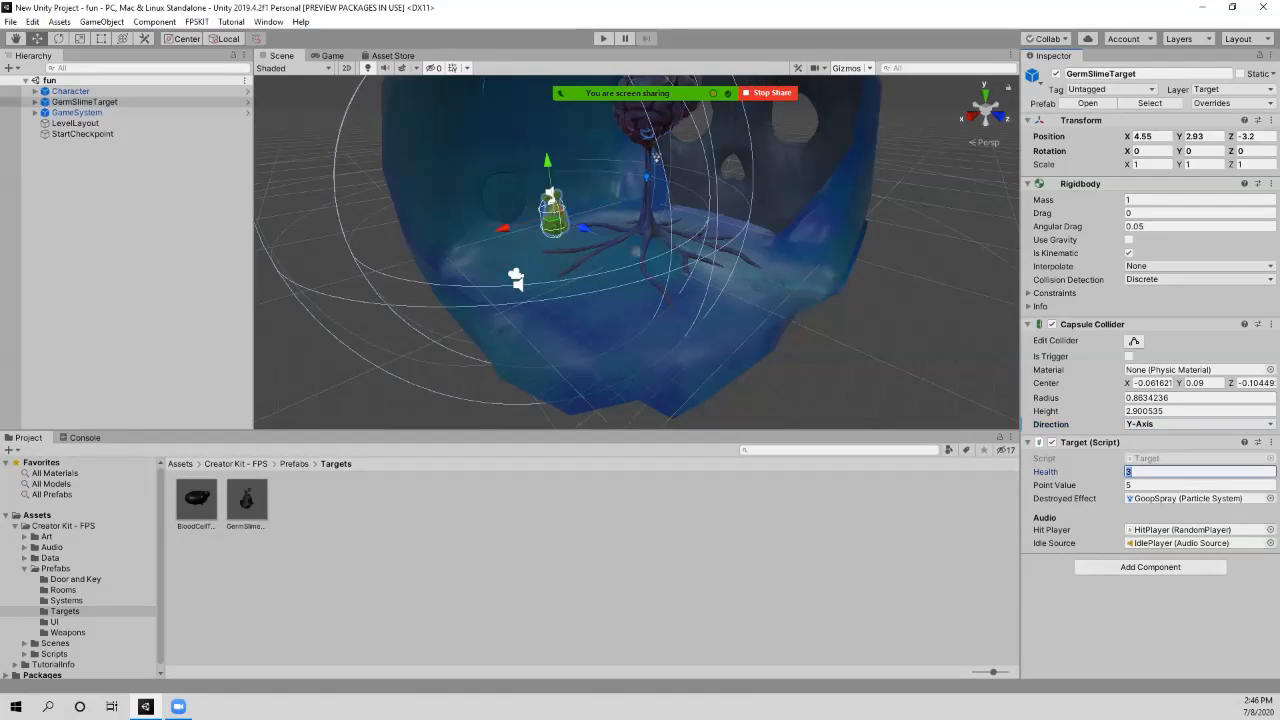
text(200)
key(ctrl+s)
Step: Playtest the scene by shooting the germ target repeatedly to test its raised health, and leave Play mode
click(603, 38)
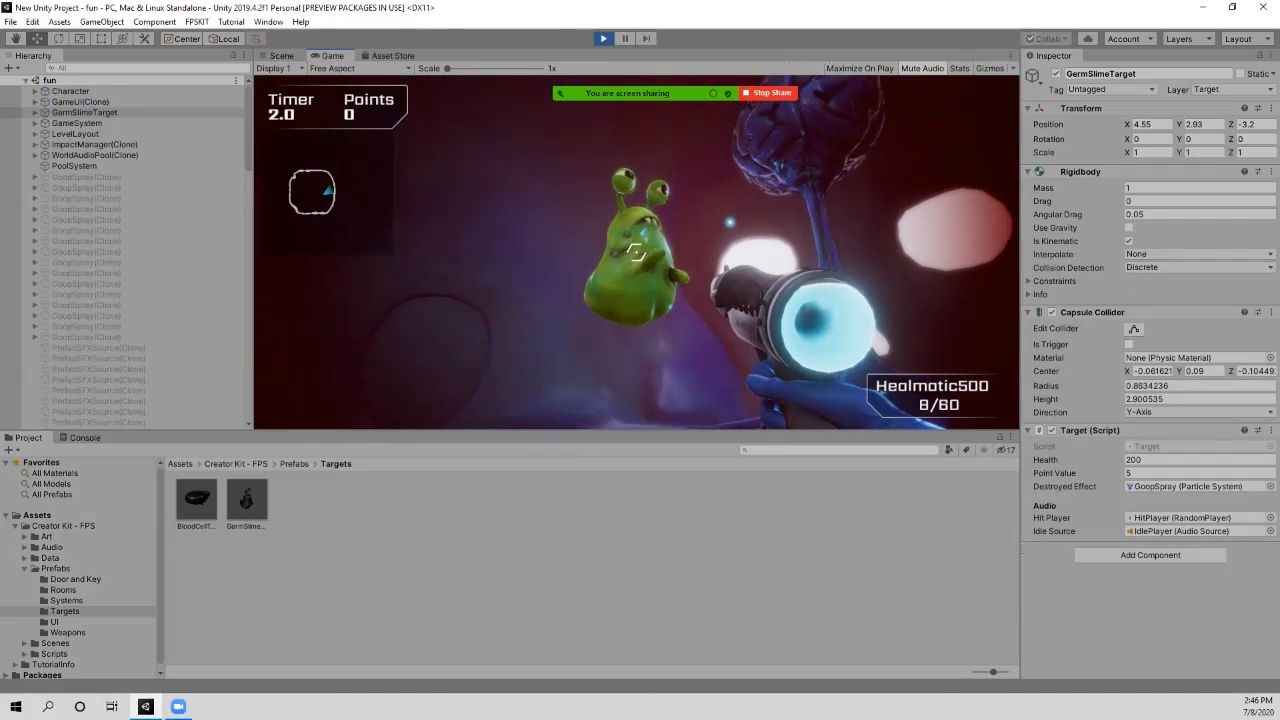
click(636, 252)
click(636, 252)
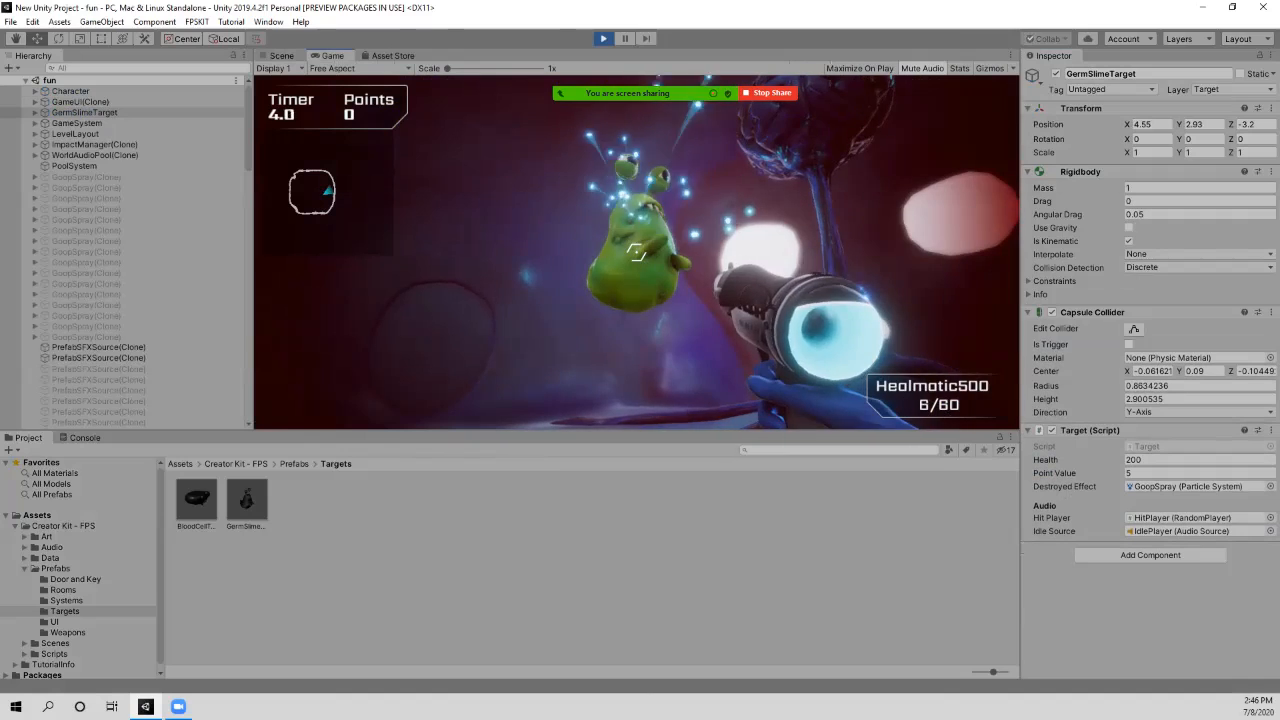
click(636, 252)
click(636, 252)
click(636, 252)
click(636, 252)
click(636, 252)
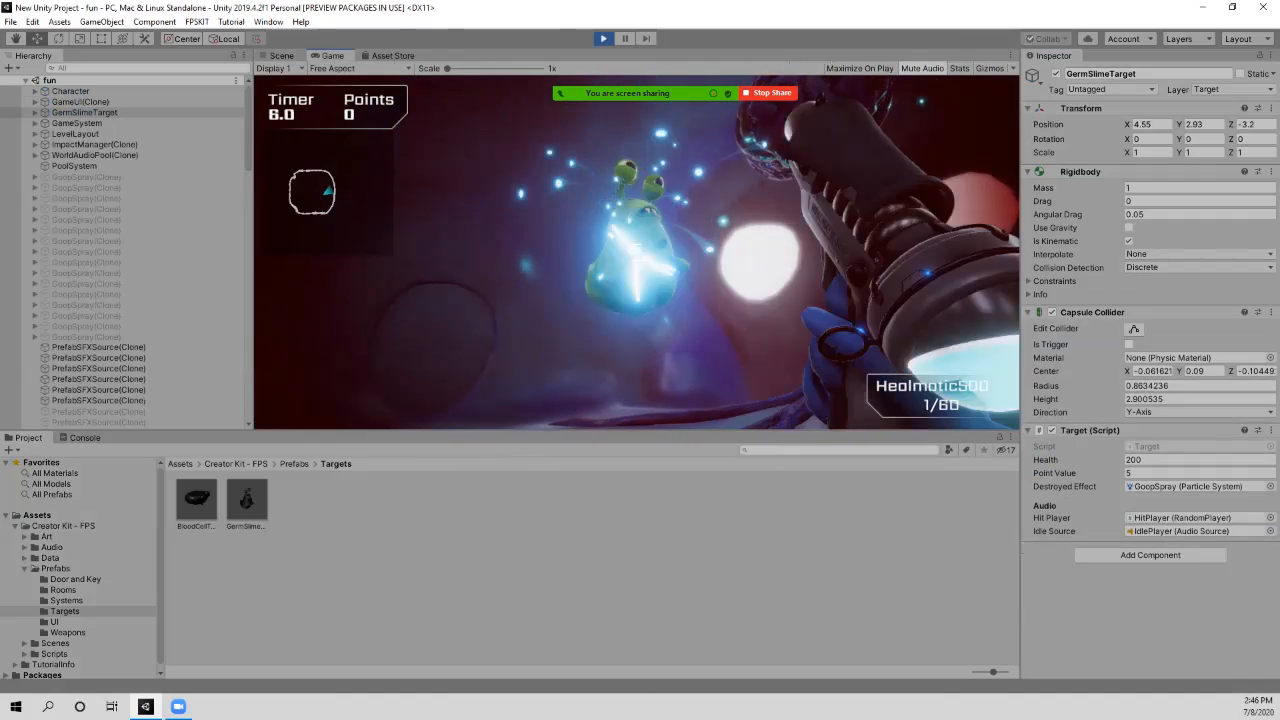
click(636, 252)
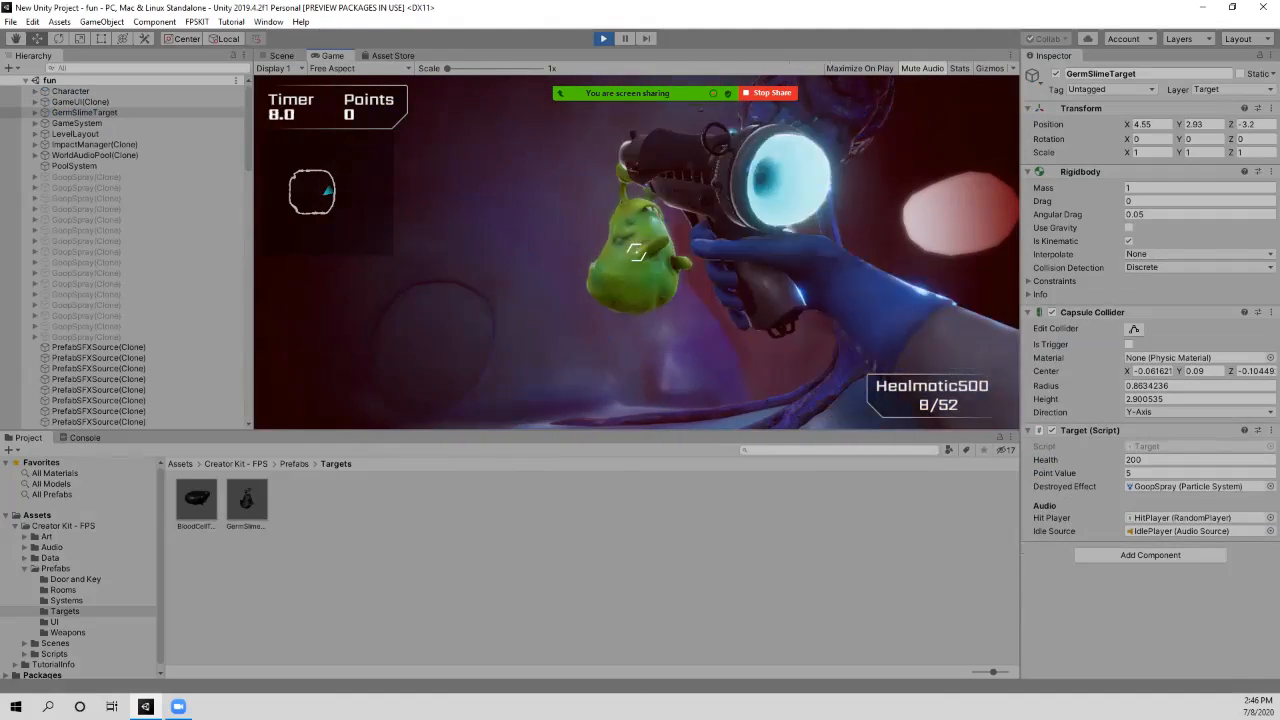
click(636, 252)
click(636, 252)
click(636, 252)
click(636, 252)
click(636, 252)
click(636, 252)
click(636, 252)
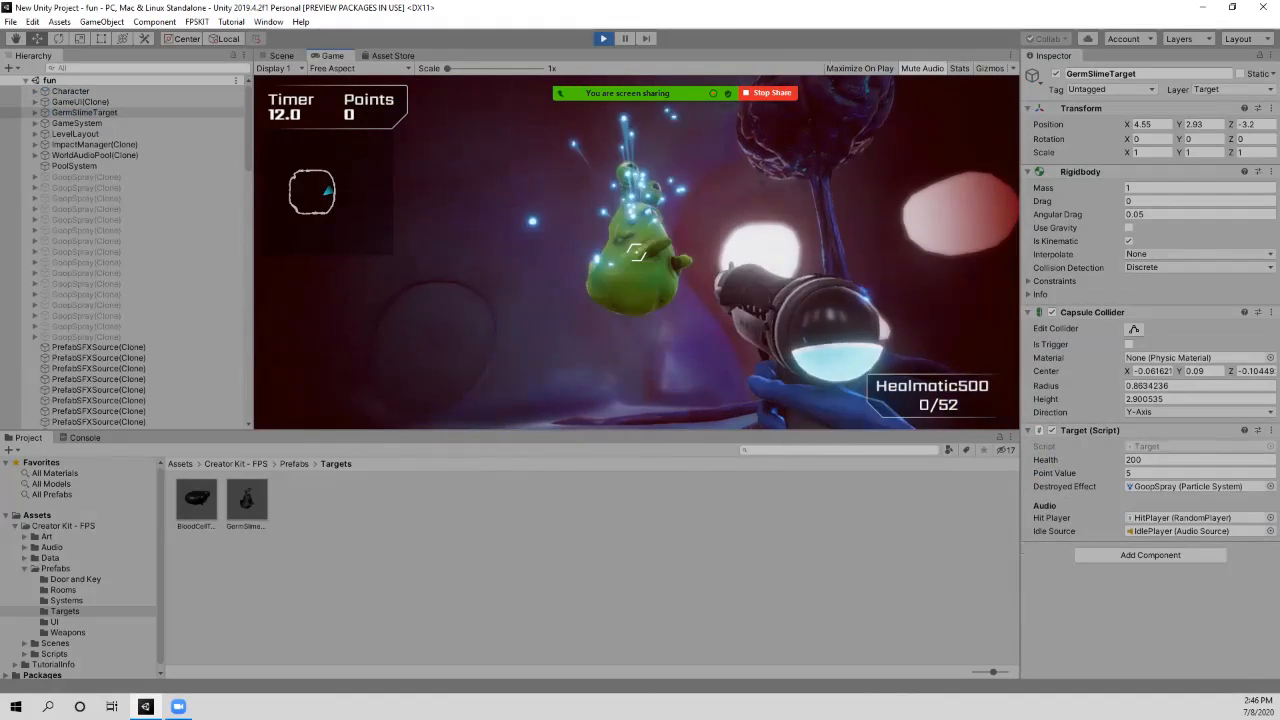
click(636, 252)
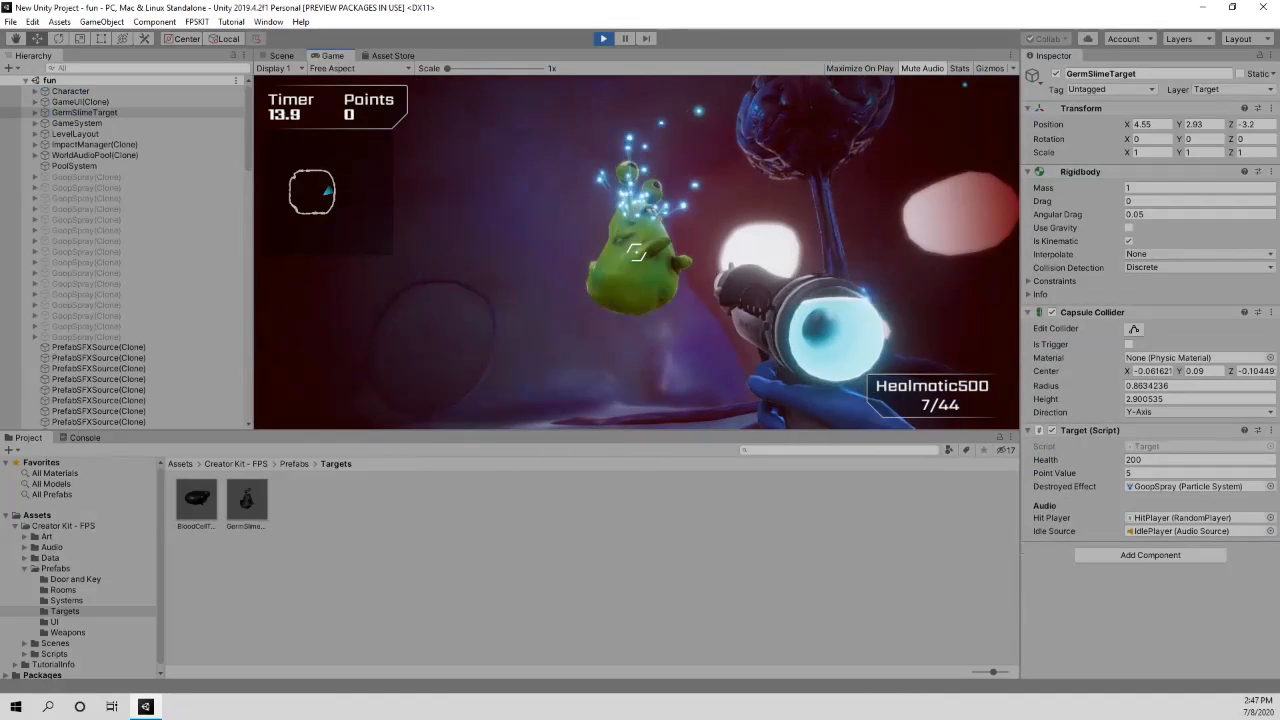
click(636, 252)
click(636, 252)
click(636, 252)
click(636, 252)
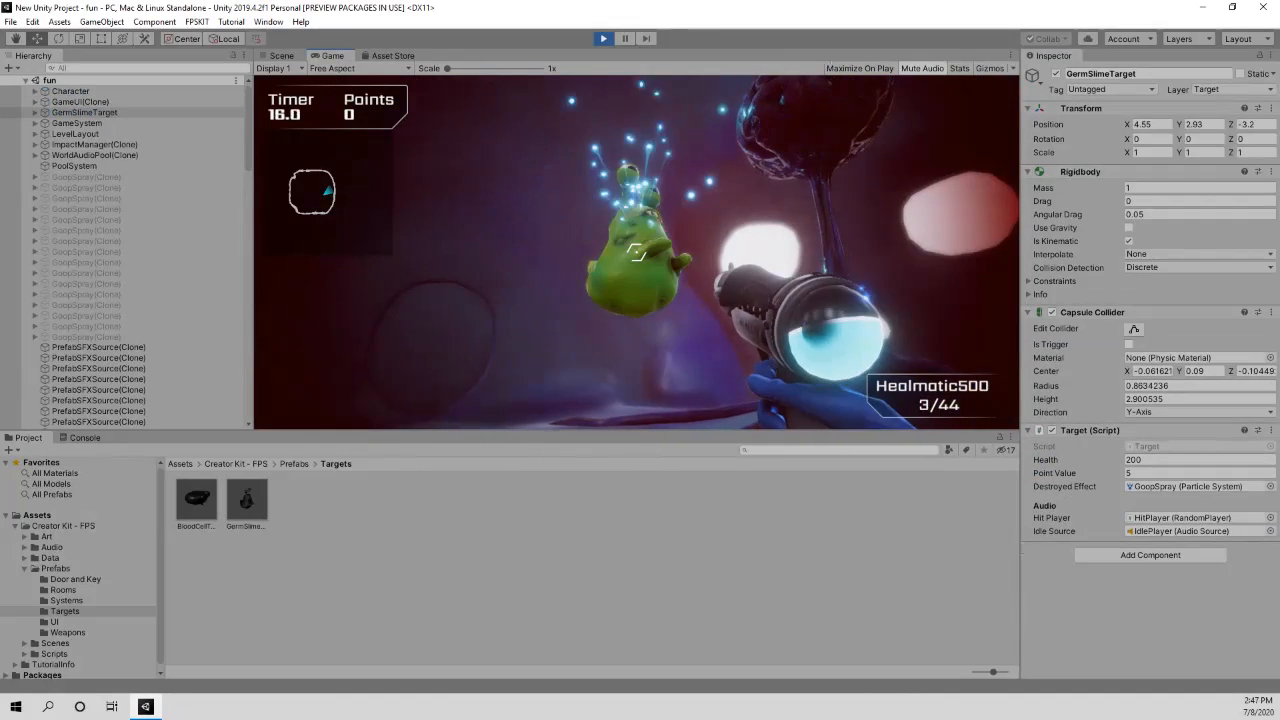
click(636, 252)
click(636, 252)
click(636, 252)
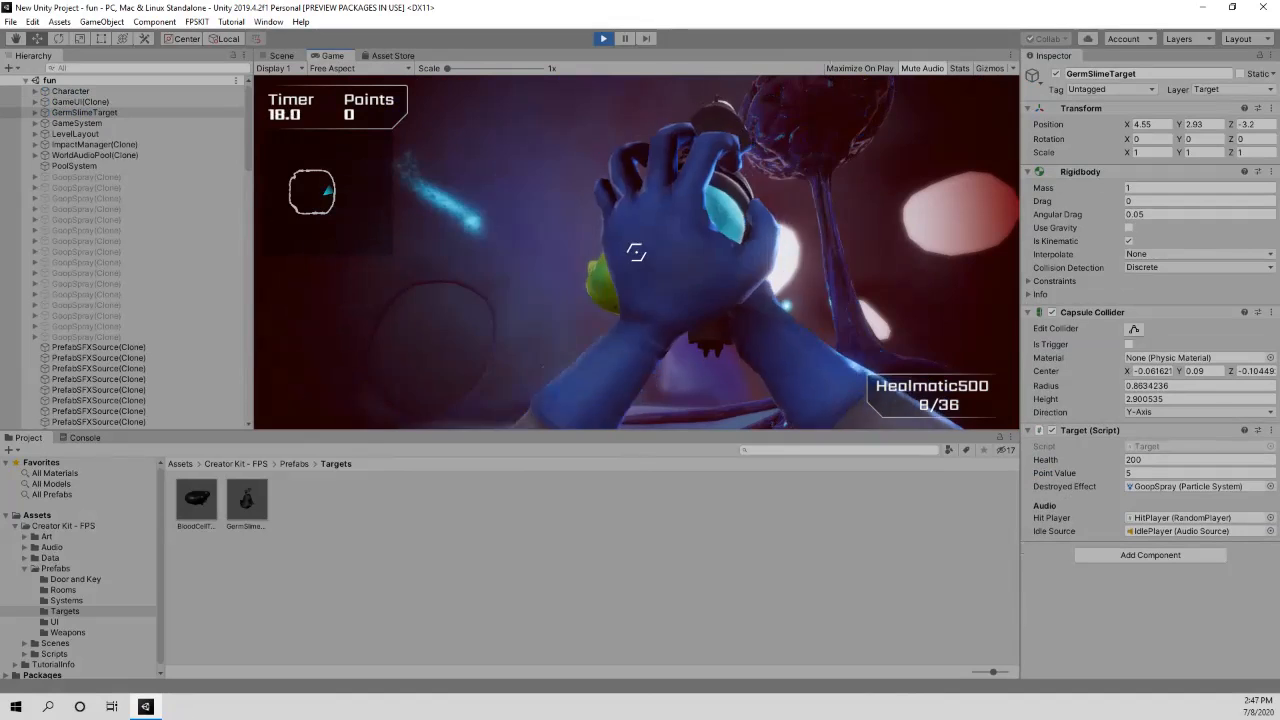
click(636, 252)
click(636, 252)
click(636, 252)
click(636, 252)
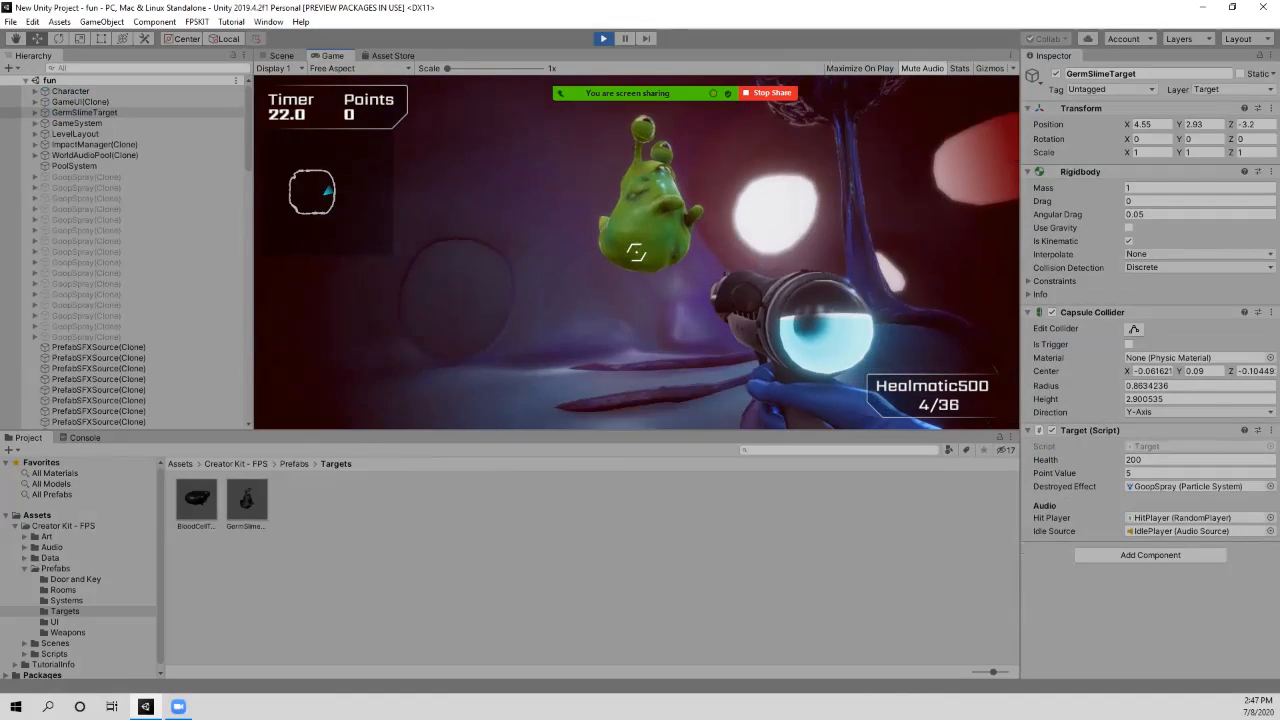
key(Escape)
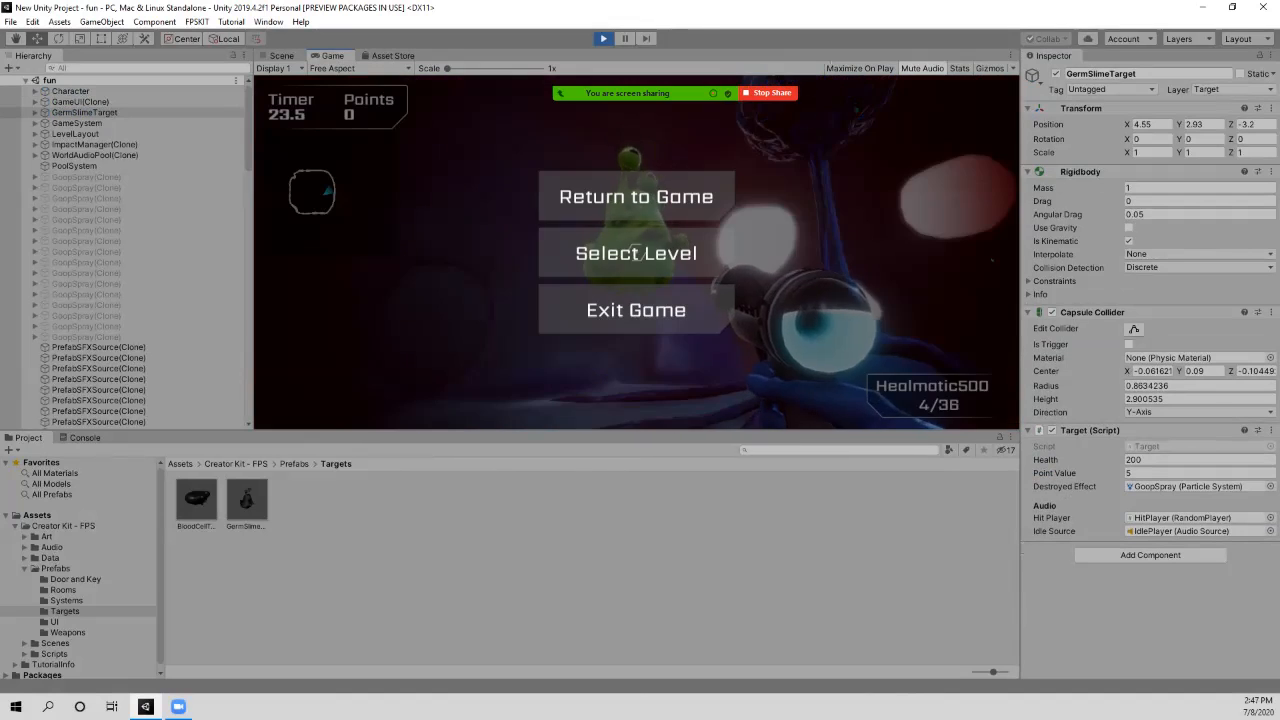
key(ctrl+p)
Step: Set the germ target's Health to 10 in the Target script and save the scene
click(1150, 471)
text(10)
key(ctrl+s)
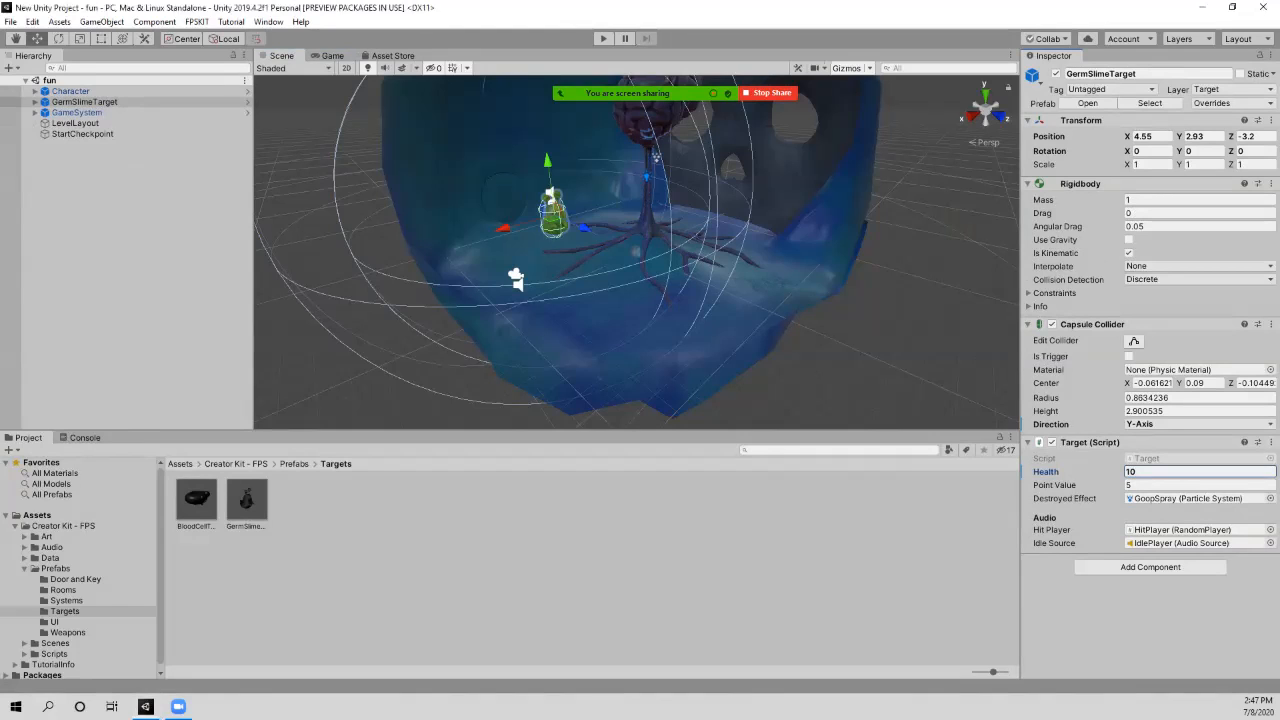
Step: Expand the Art folder and its Models subfolder, and open the Characters folder
click(24, 536)
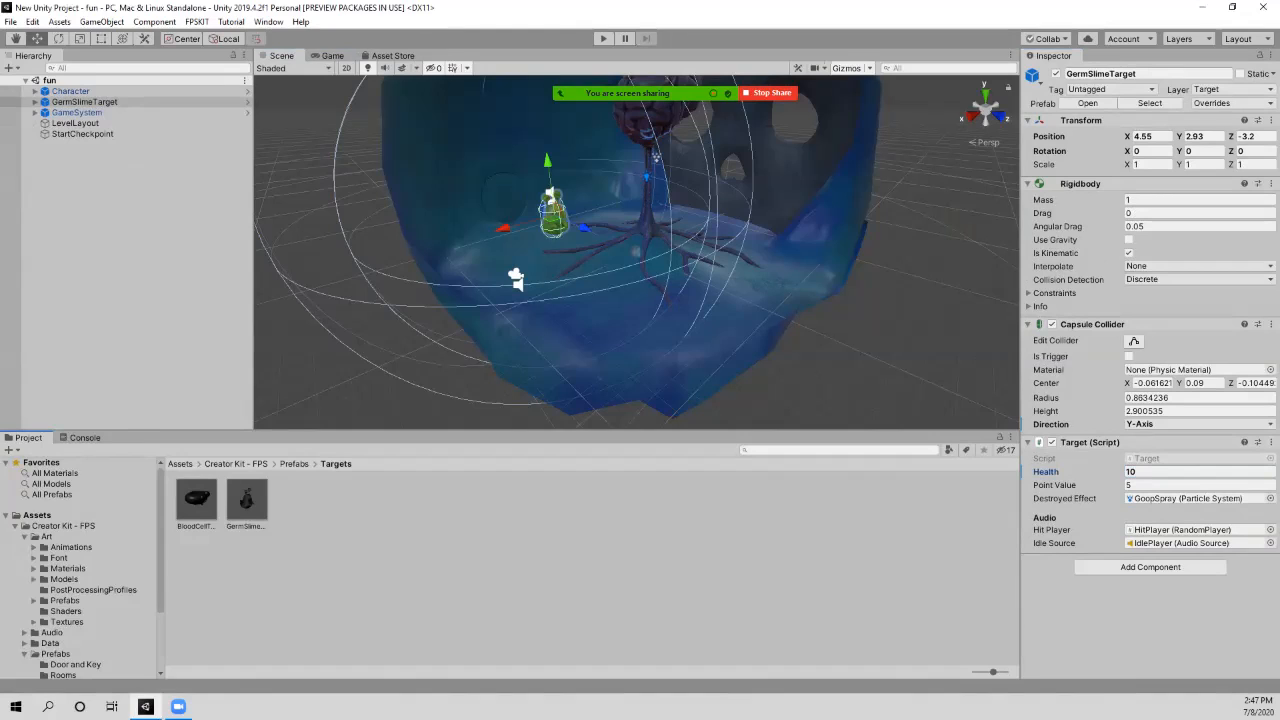
click(33, 579)
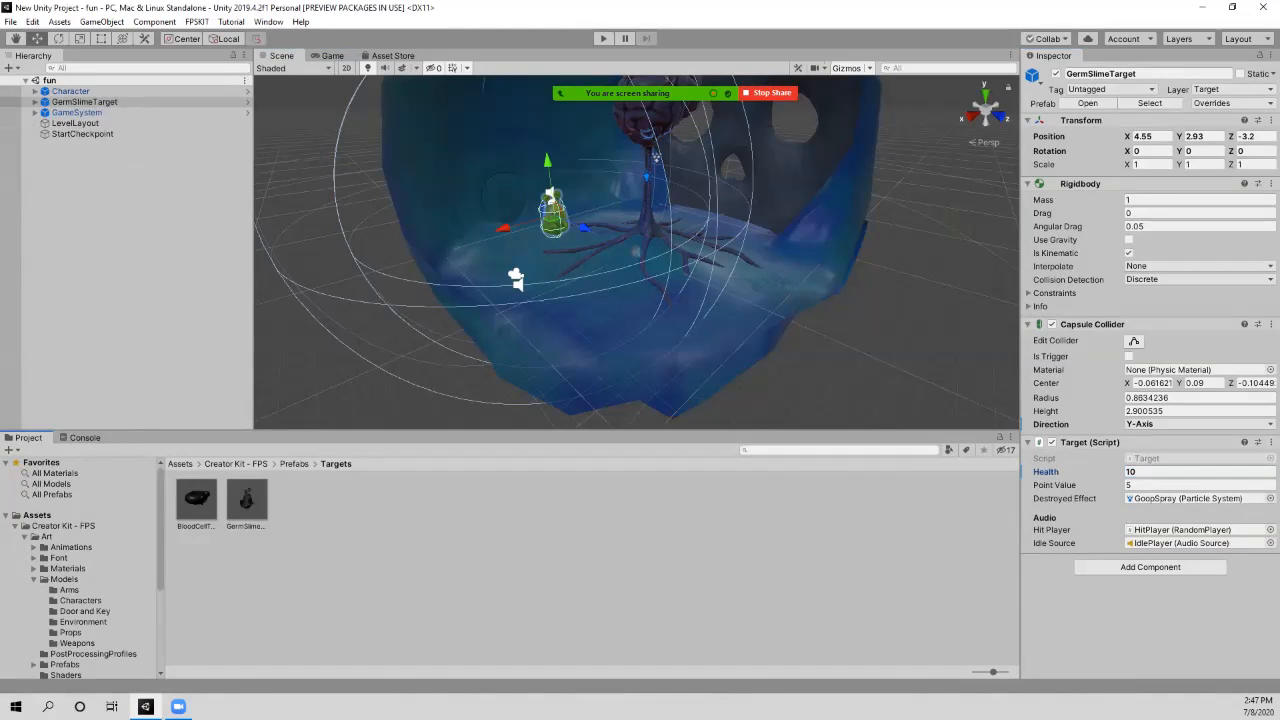
click(80, 600)
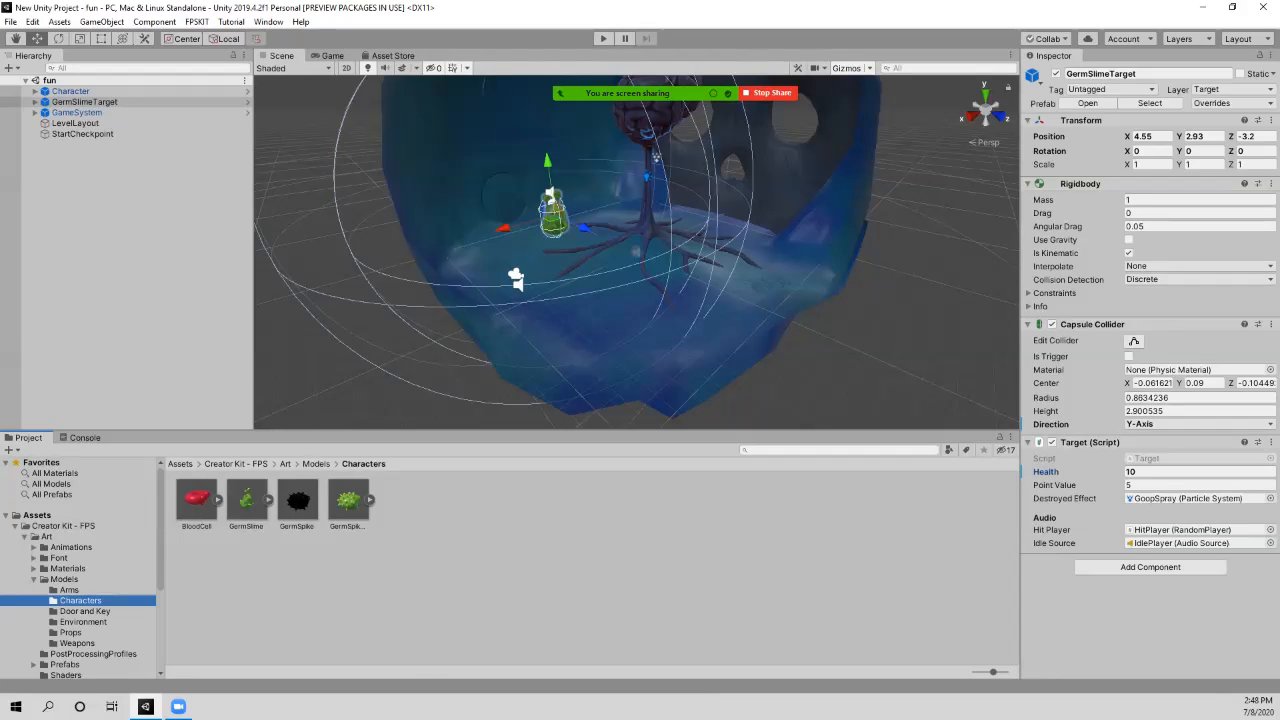
Step: Compare the settings and previews of the GermSpikeModel and GermSpike assets in the Characters folder
right_click(350, 502)
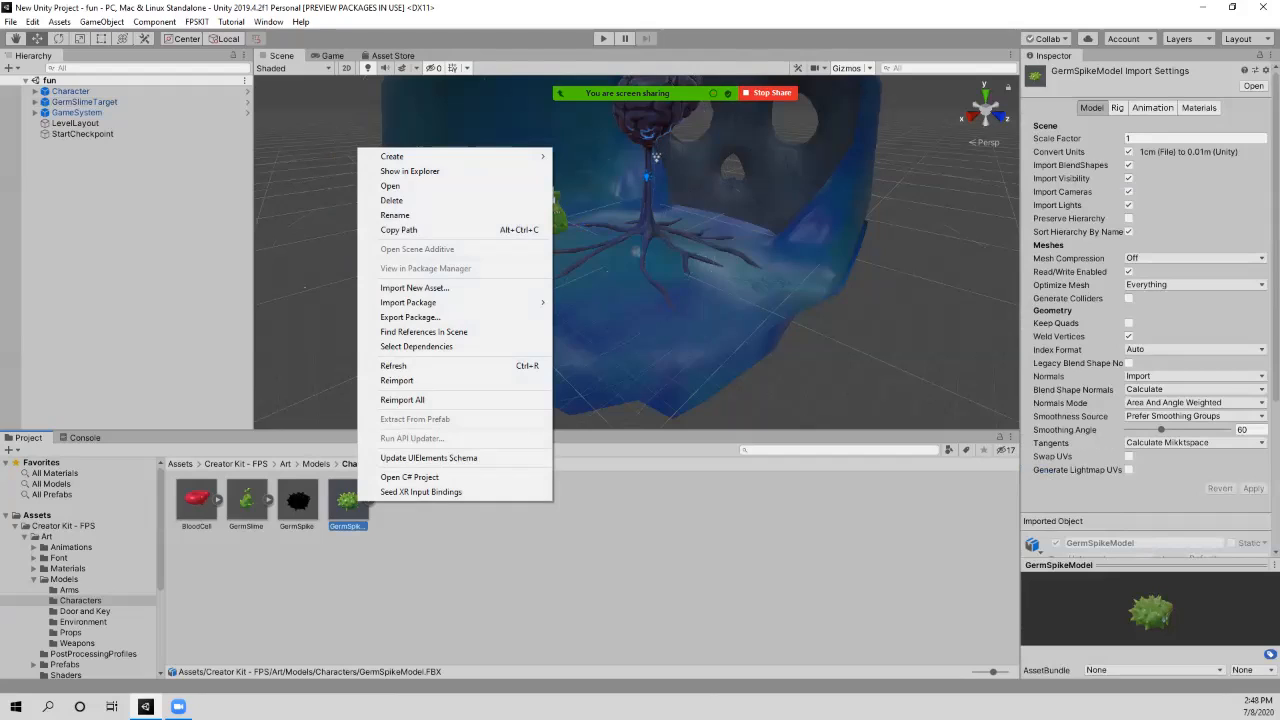
key(Escape)
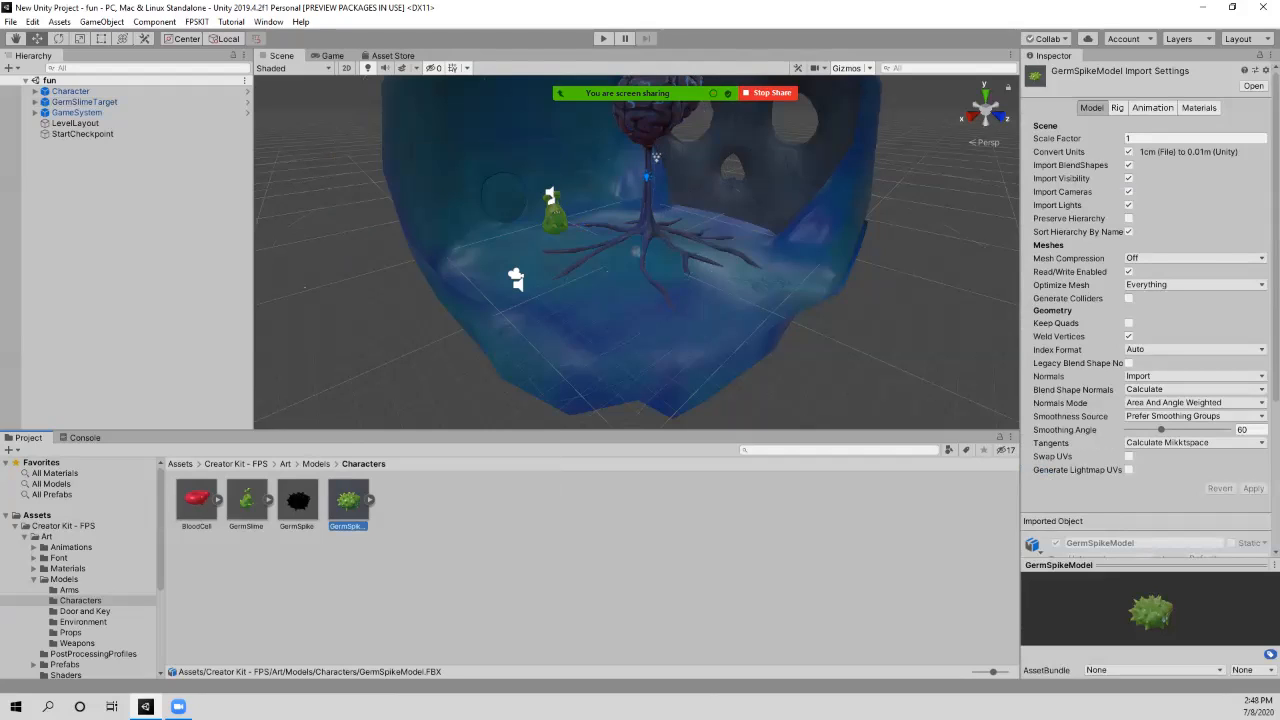
click(297, 500)
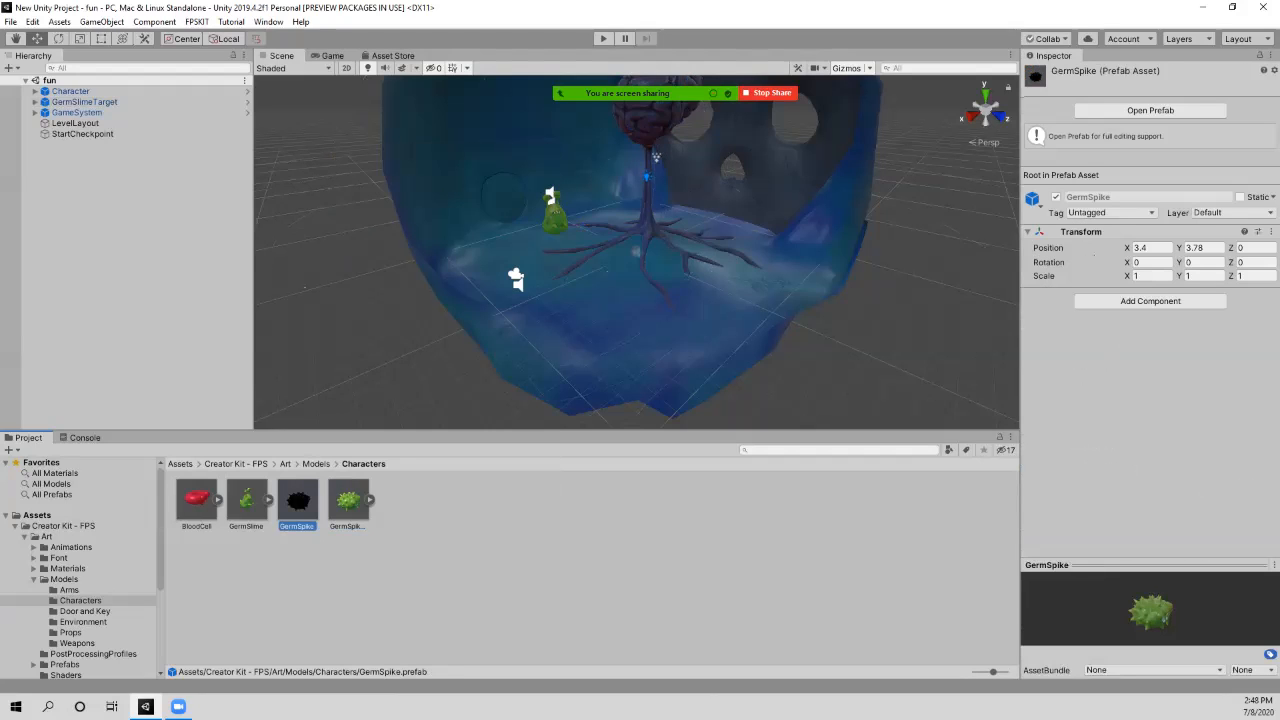
click(348, 500)
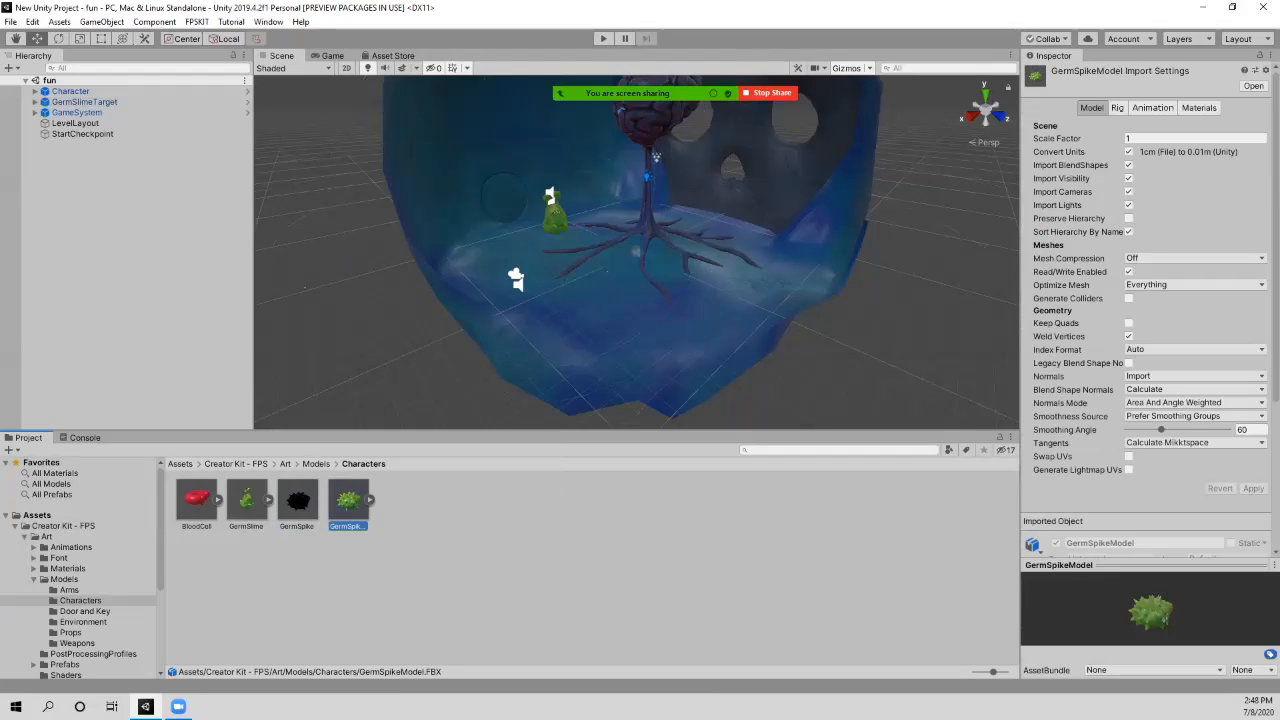
click(297, 500)
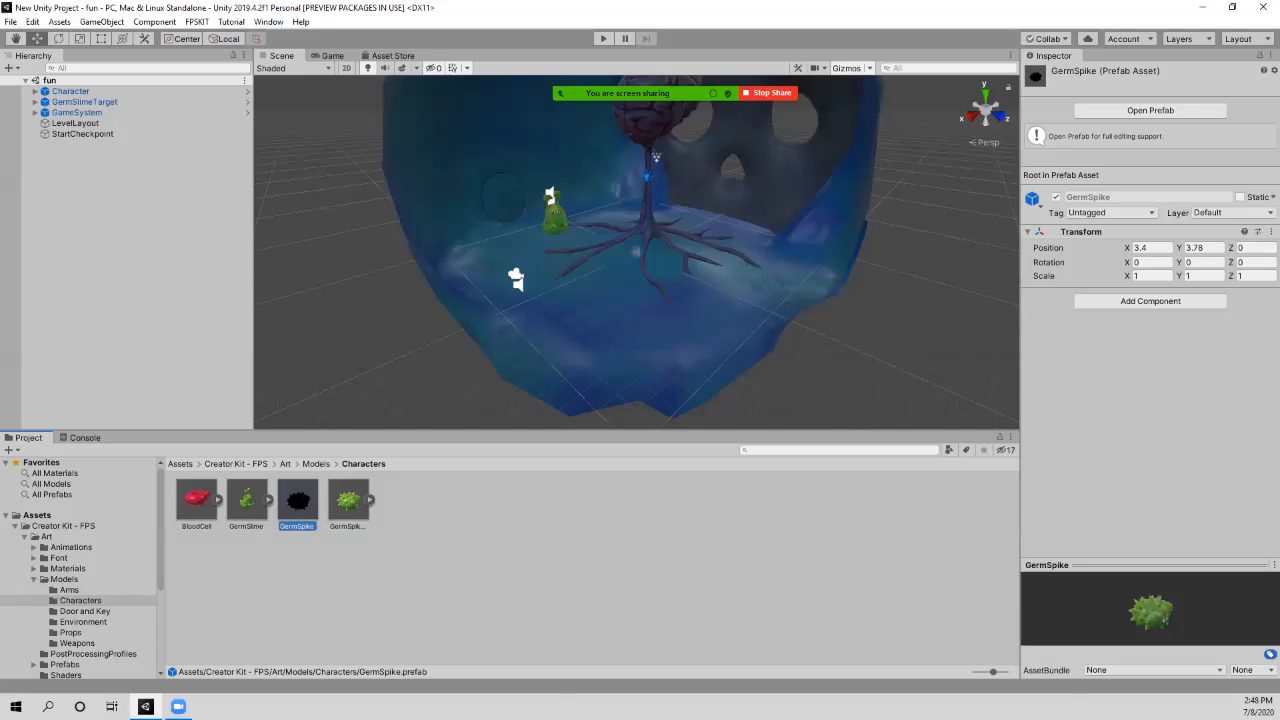
Step: Place a GermSlime model in the room across the brain tree from the germ target, at about X -7.13, Y -0.01, Z 3.04, and select it
drag(246, 500, 731, 236)
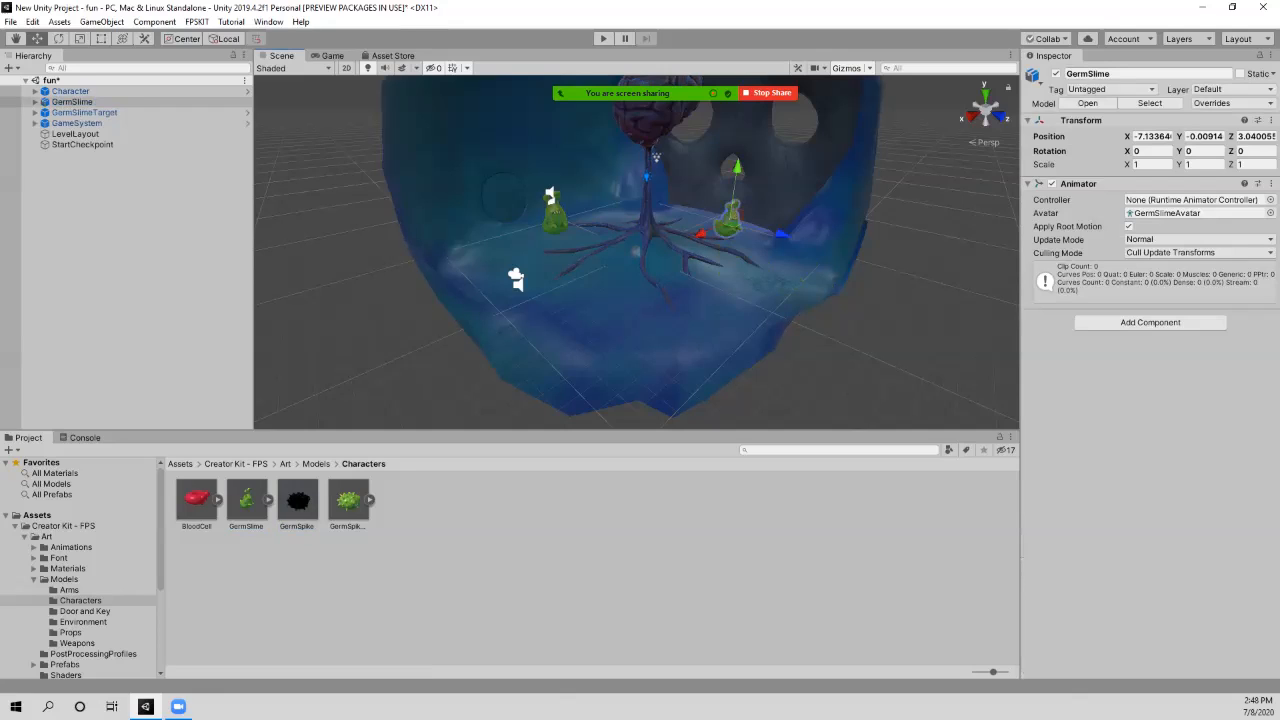
click(729, 218)
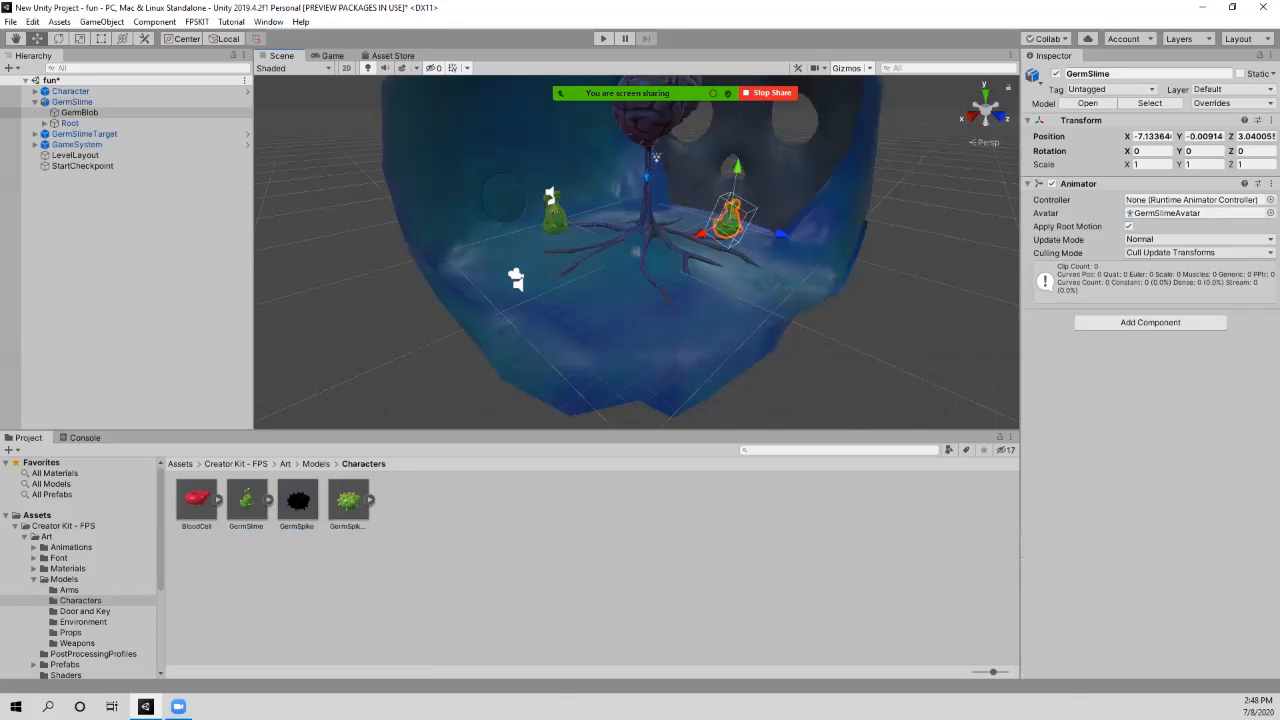
Step: Try to delete the GermBlob child from the GermSlime instance, saving the scene between attempts
key(Delete)
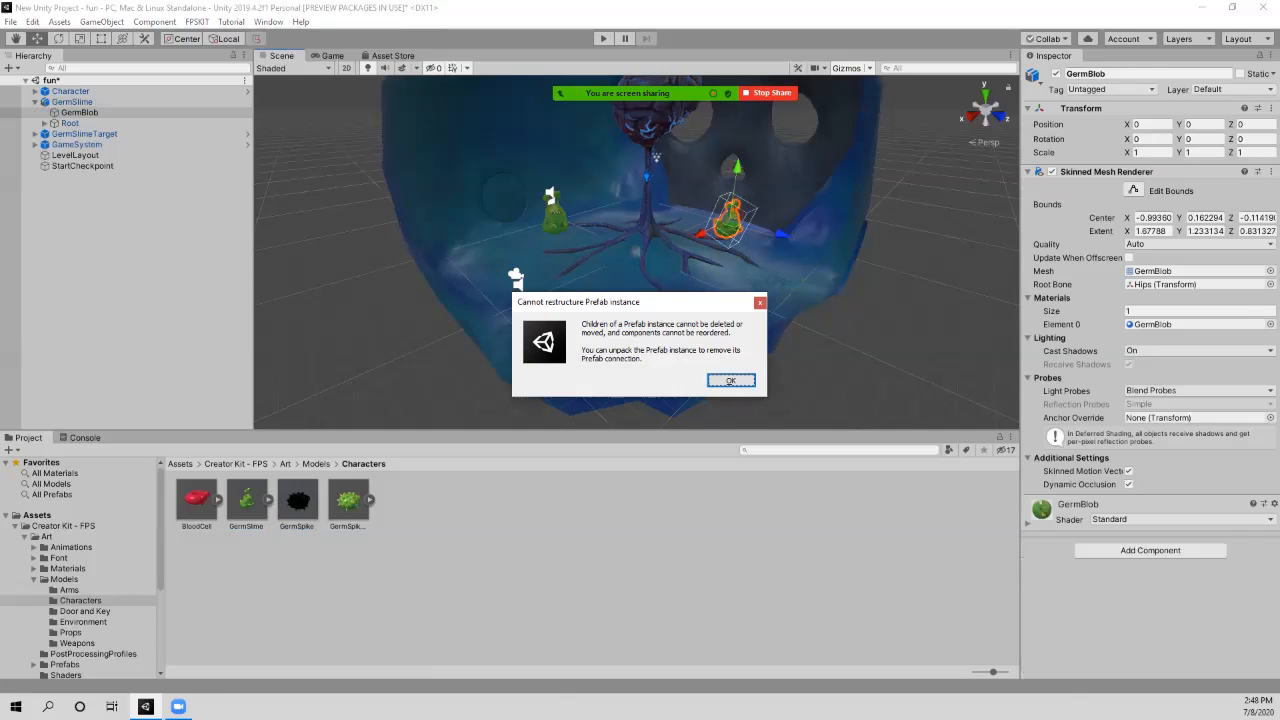
click(731, 380)
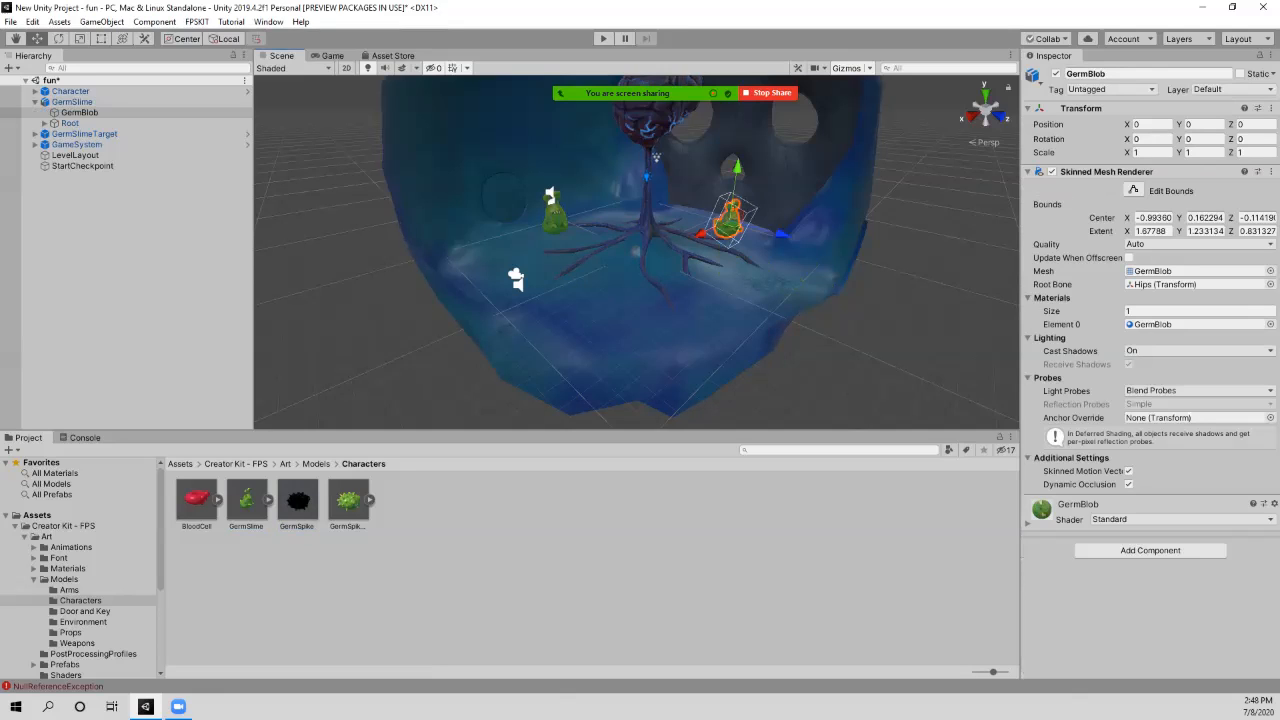
right_click(80, 112)
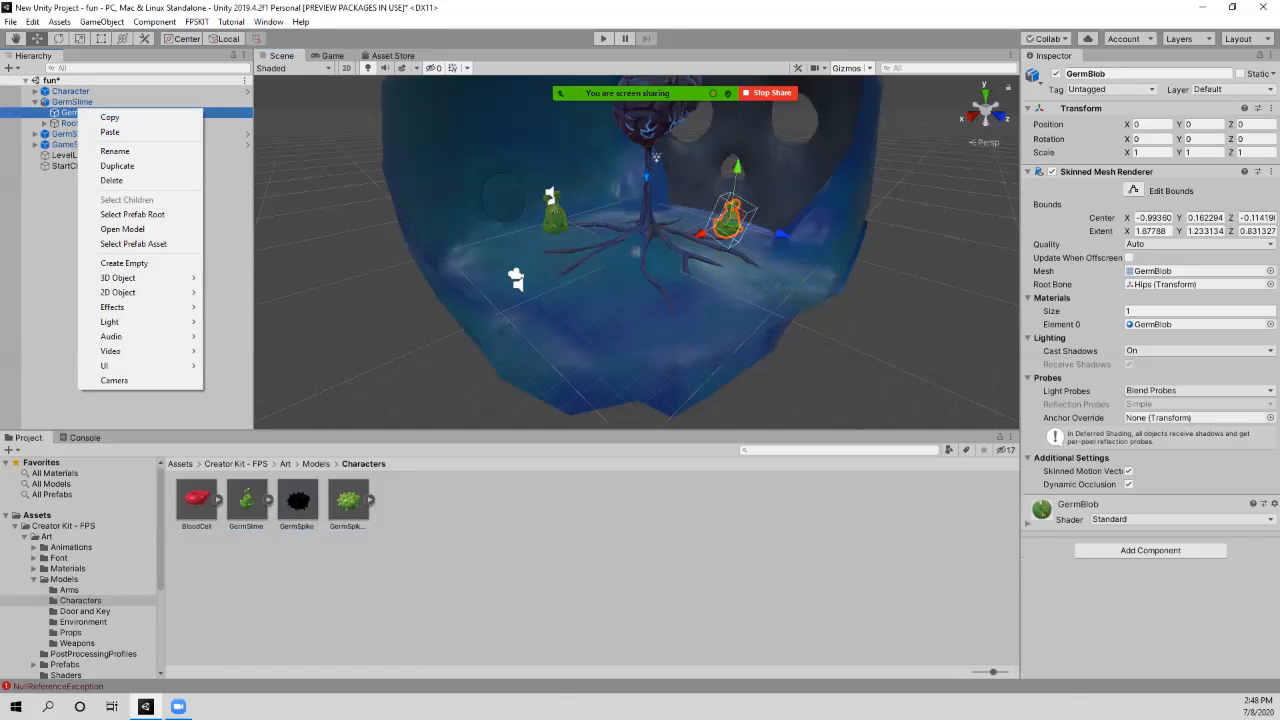
click(111, 180)
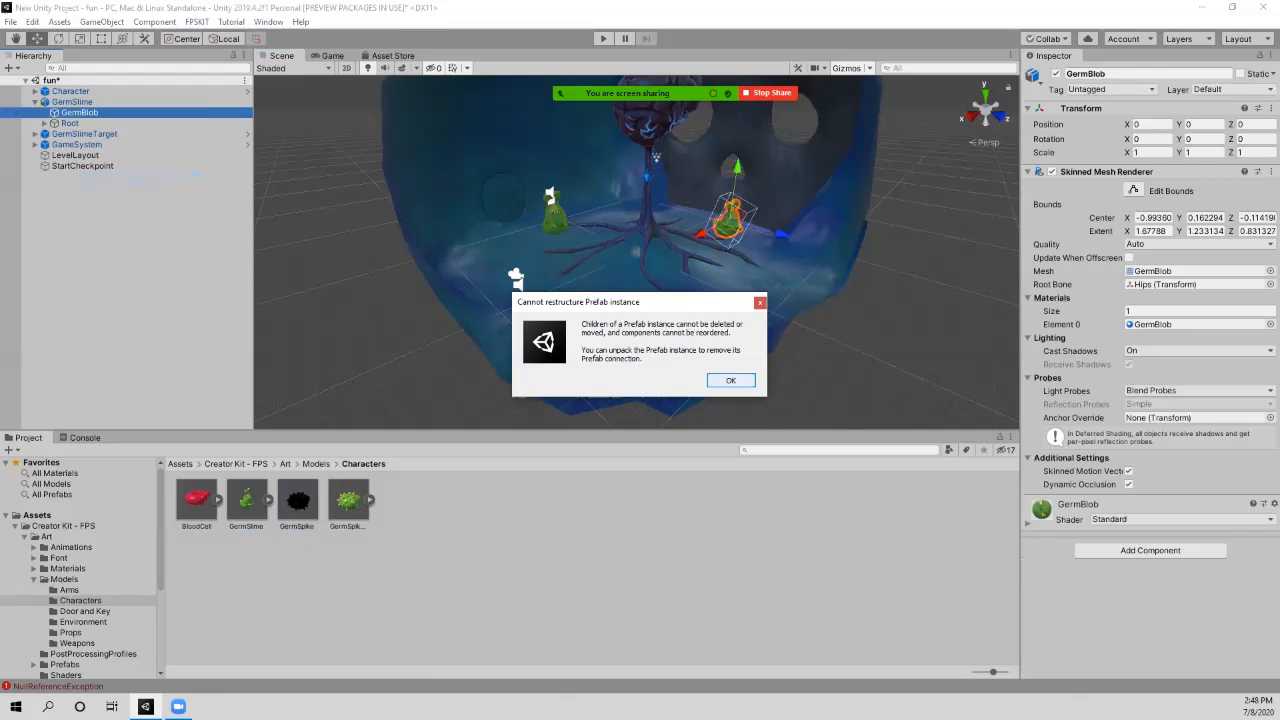
key(Return)
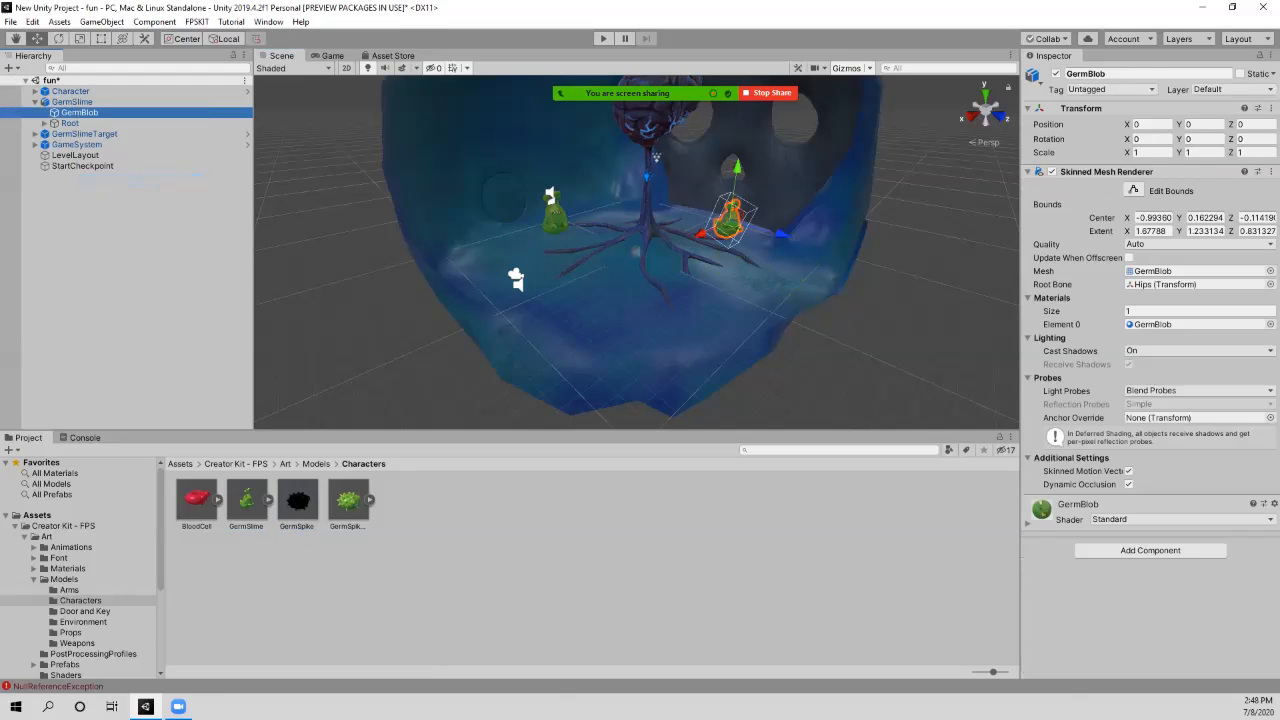
key(ctrl+s)
right_click(78, 113)
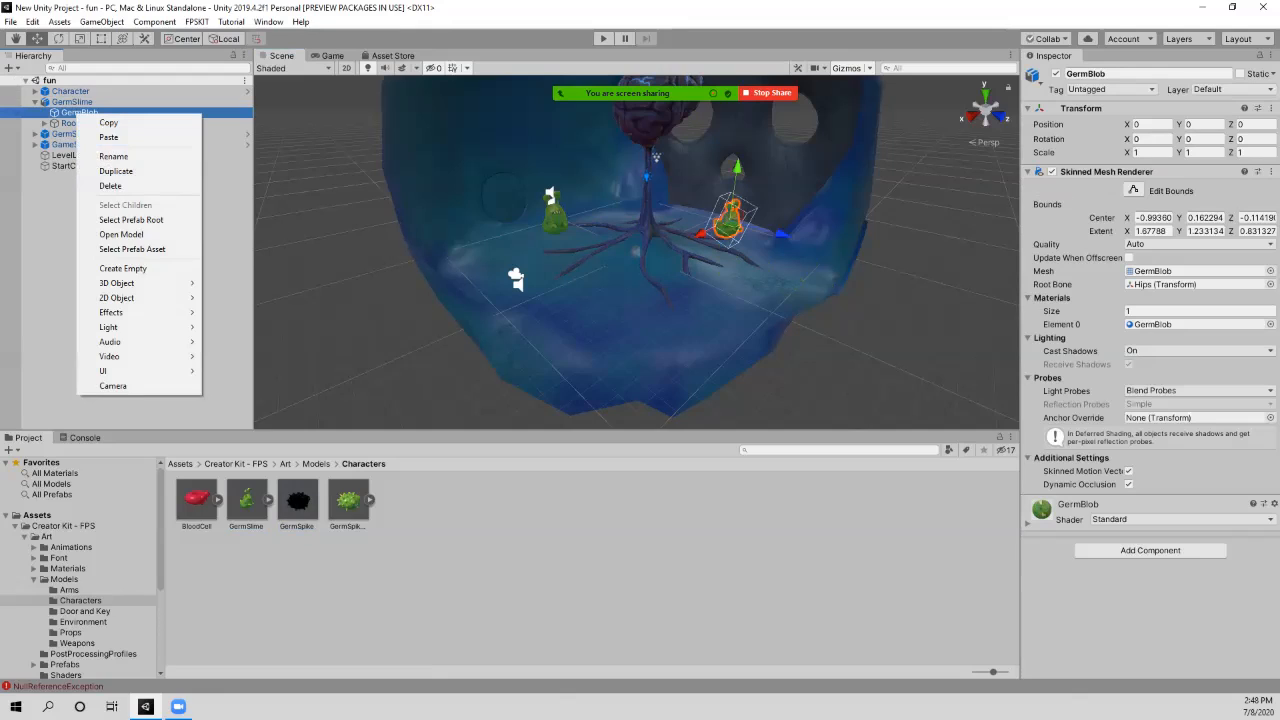
click(110, 186)
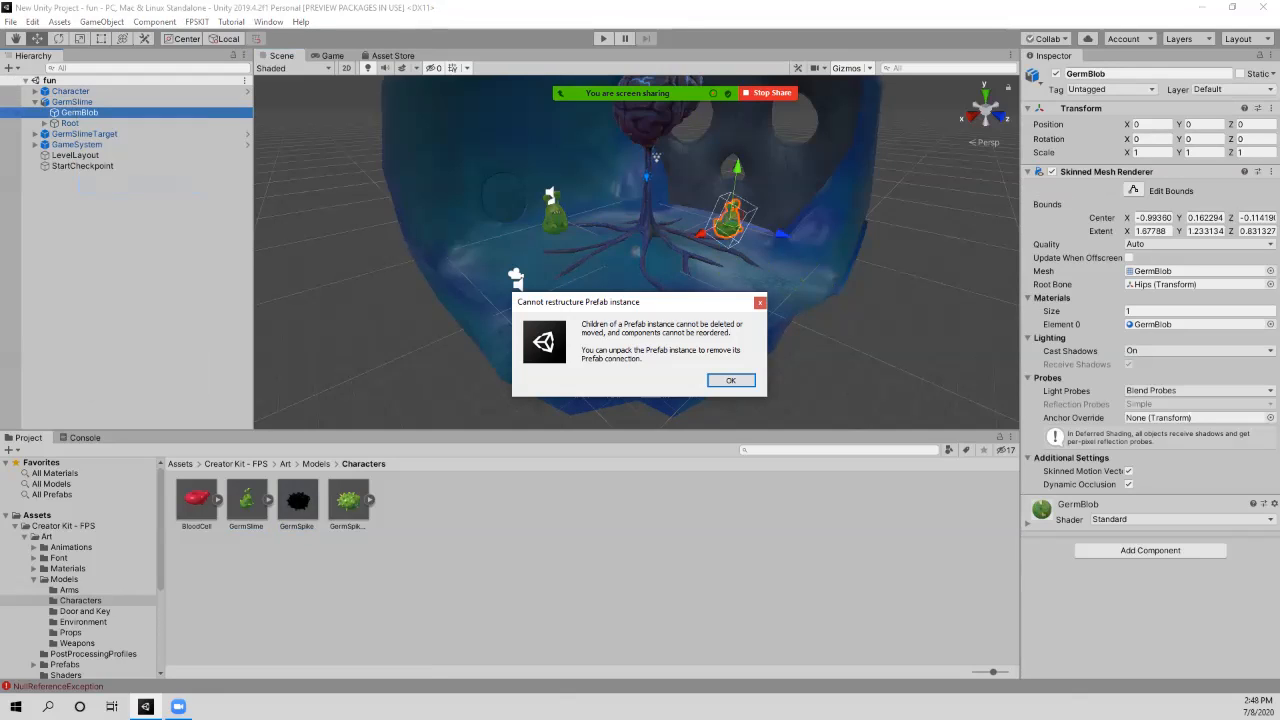
click(731, 380)
Step: Place a GermSpike in the room beside the germ target, at about X 6.54, Y -0.22, Z -8.7
drag(297, 500, 494, 238)
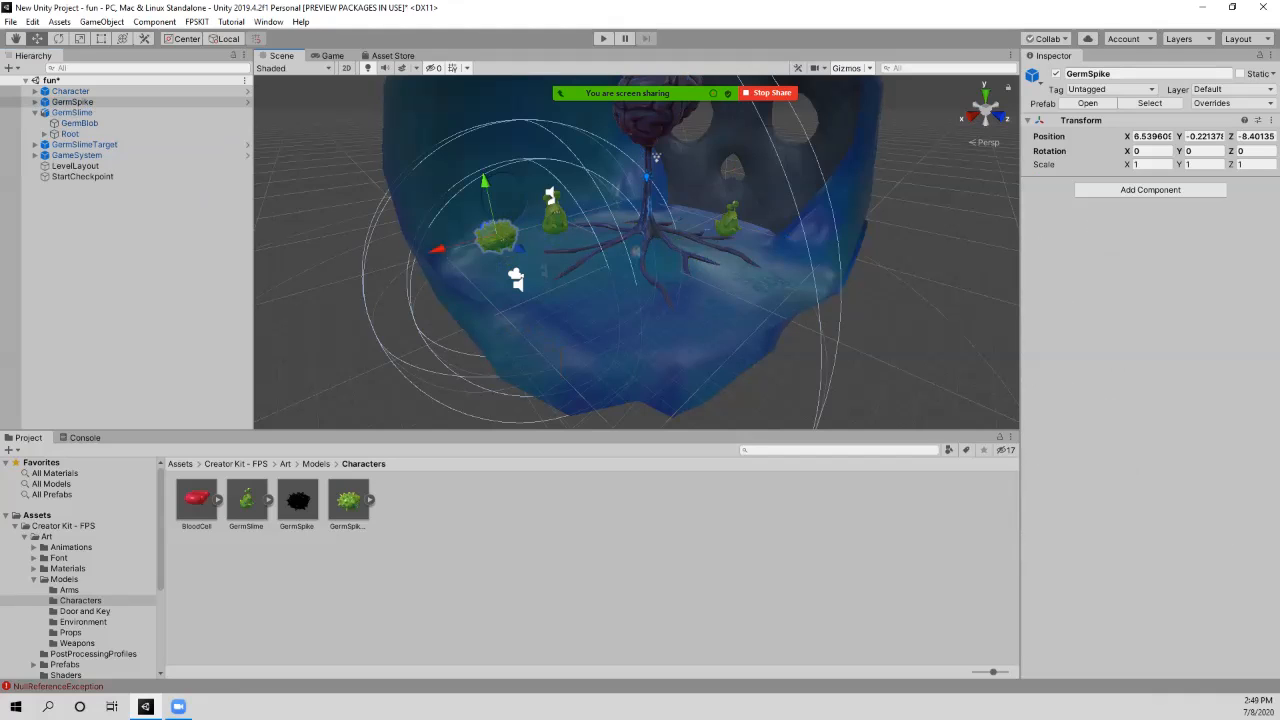
mouse_move(517, 247)
mouse_down()
mouse_move(602, 300)
mouse_move(495, 226)
mouse_move(508, 218)
mouse_move(517, 247)
mouse_up()
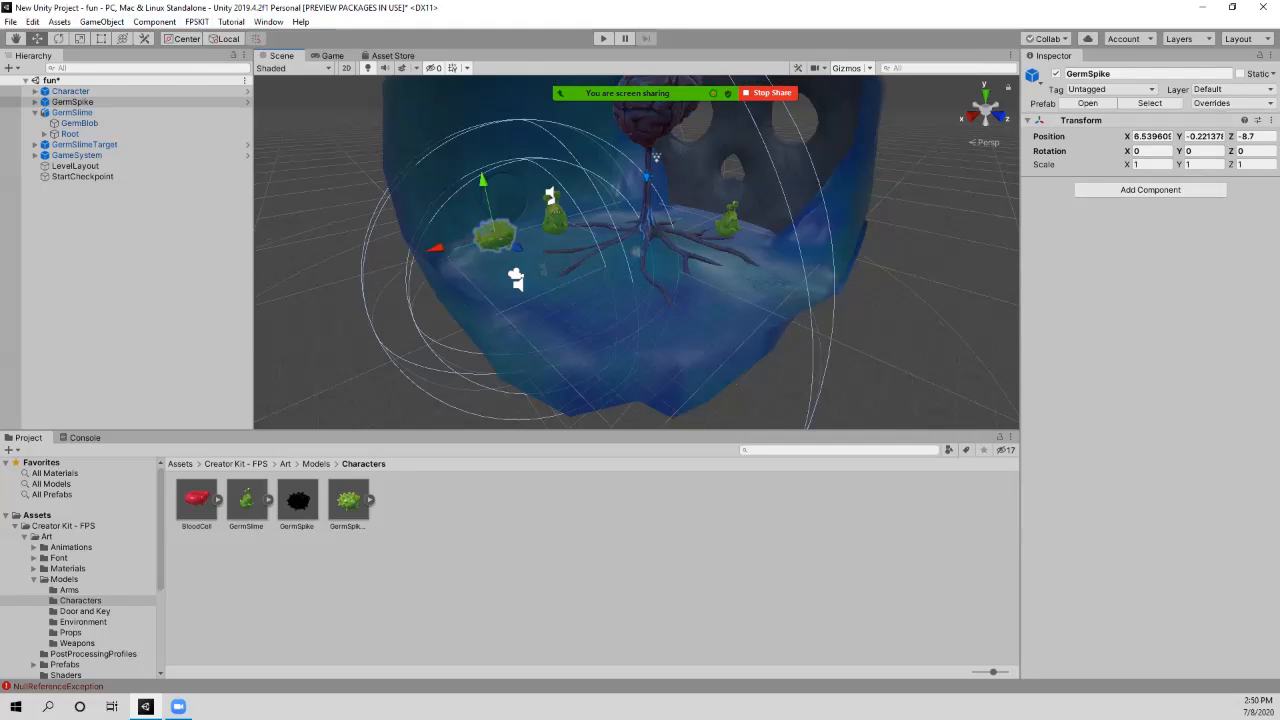
Step: Add a Rigidbody component to the GermSpike, with Use Gravity off and Is Kinematic on
click(1150, 190)
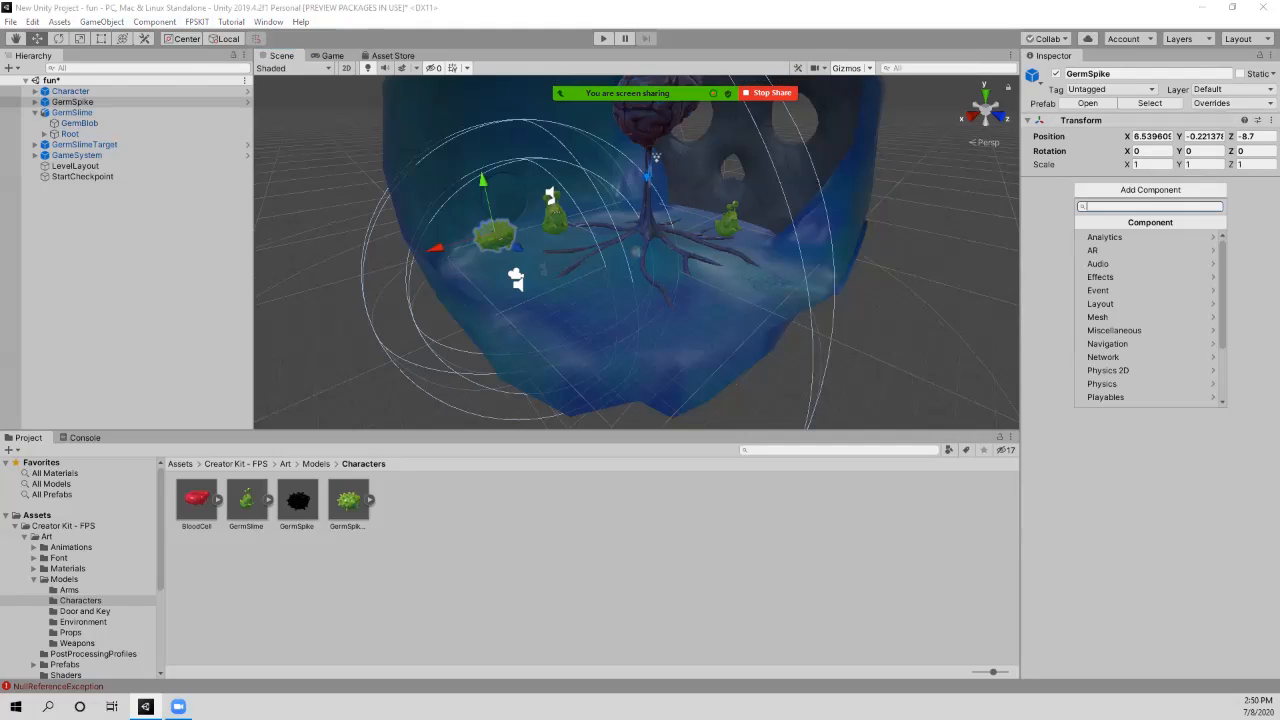
scroll(1150, 300, down, 3)
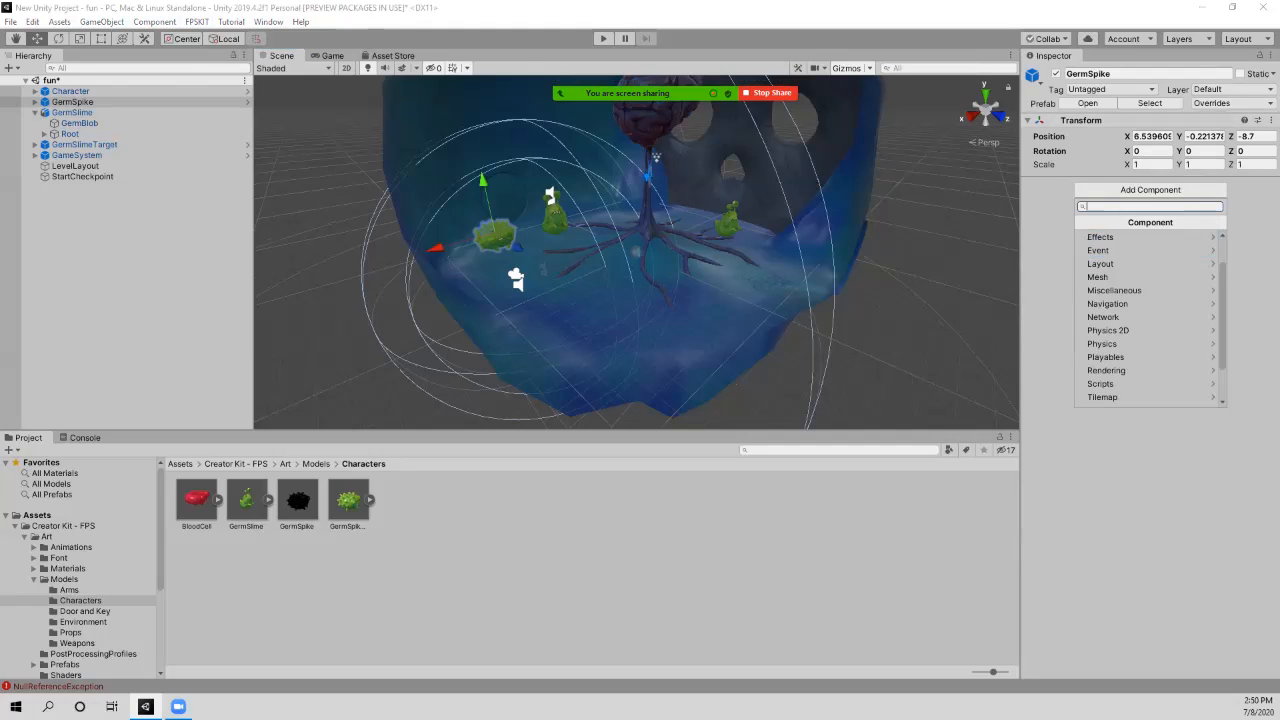
scroll(1150, 300, up, 3)
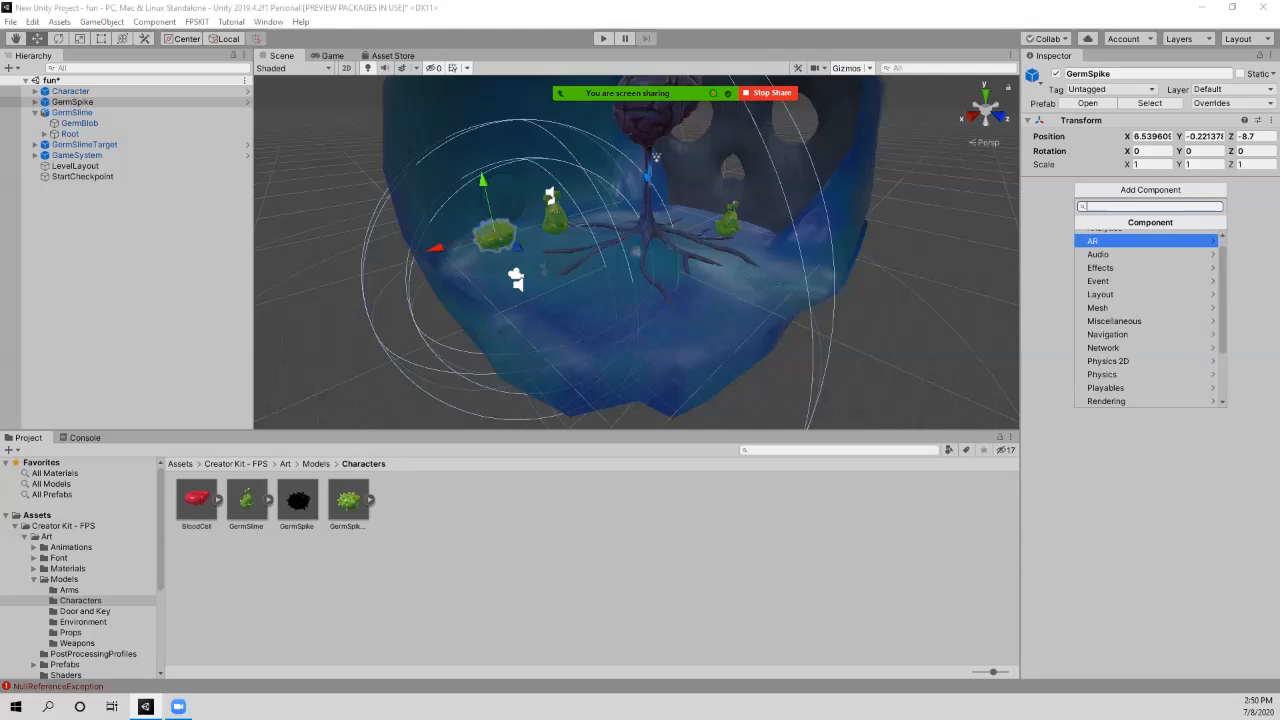
key(Down)
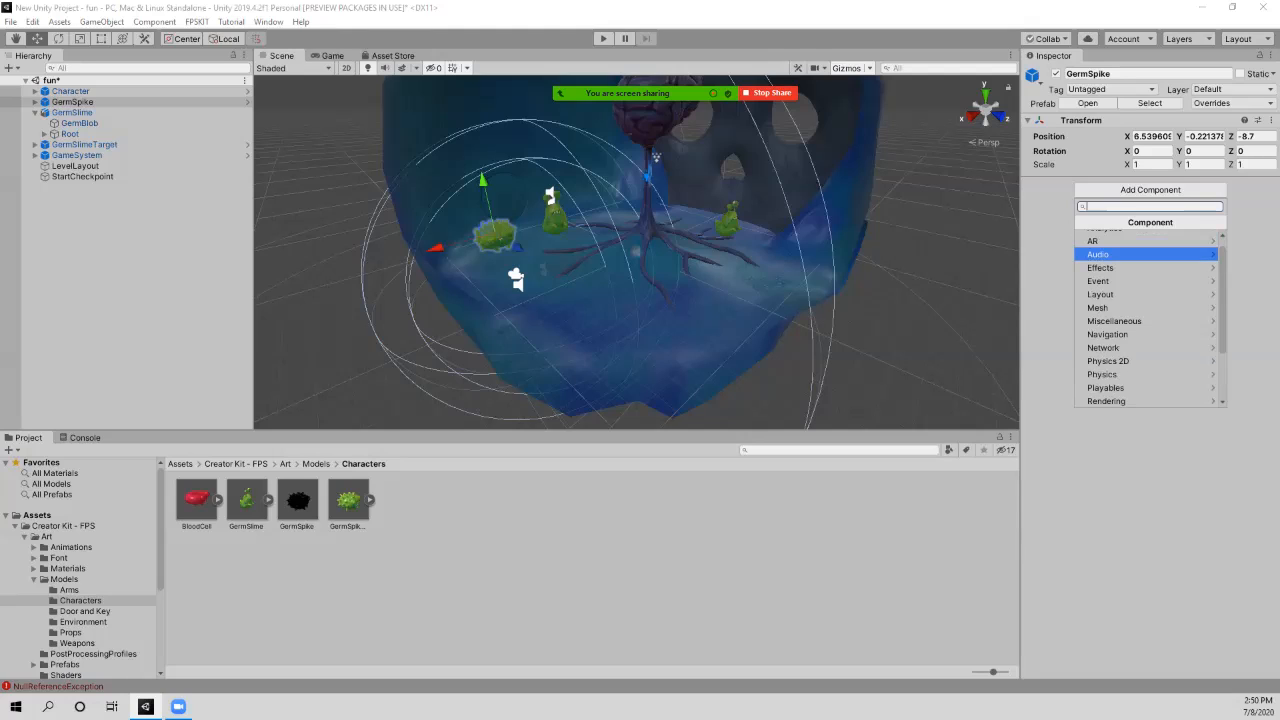
text(ri)
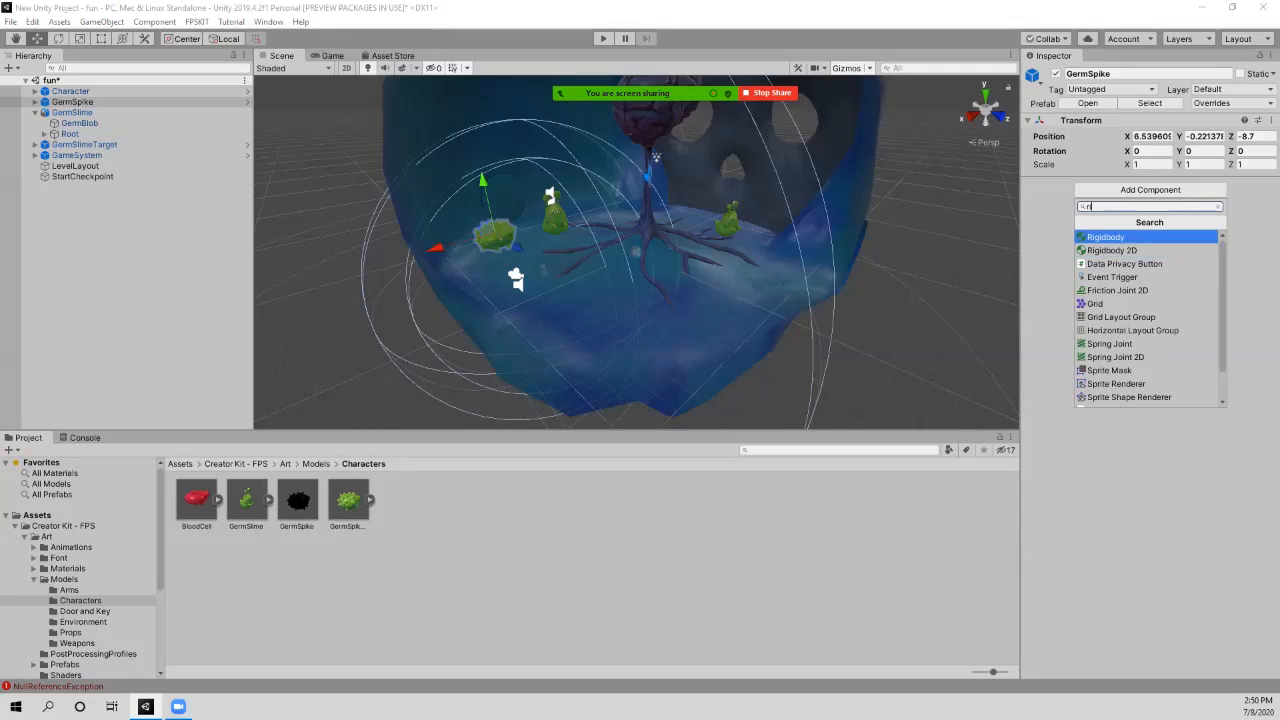
key(Down)
key(Down)
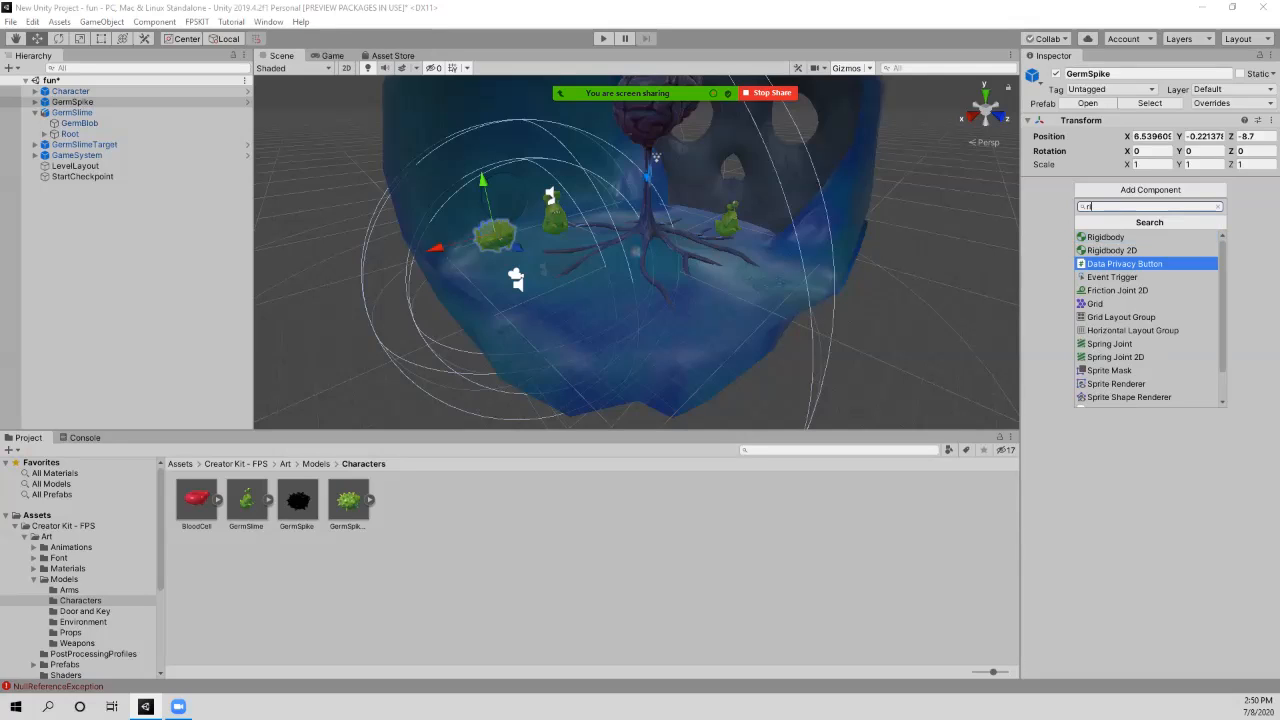
key(Up)
key(Up)
key(Return)
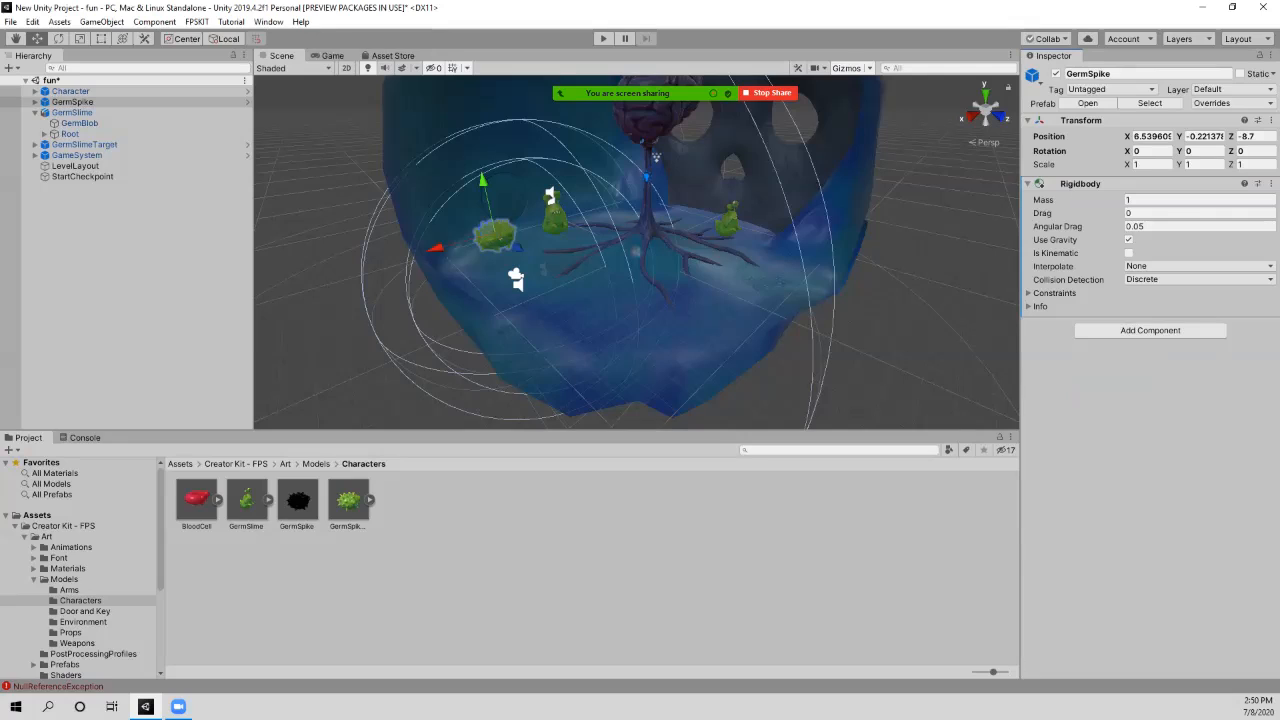
click(1129, 240)
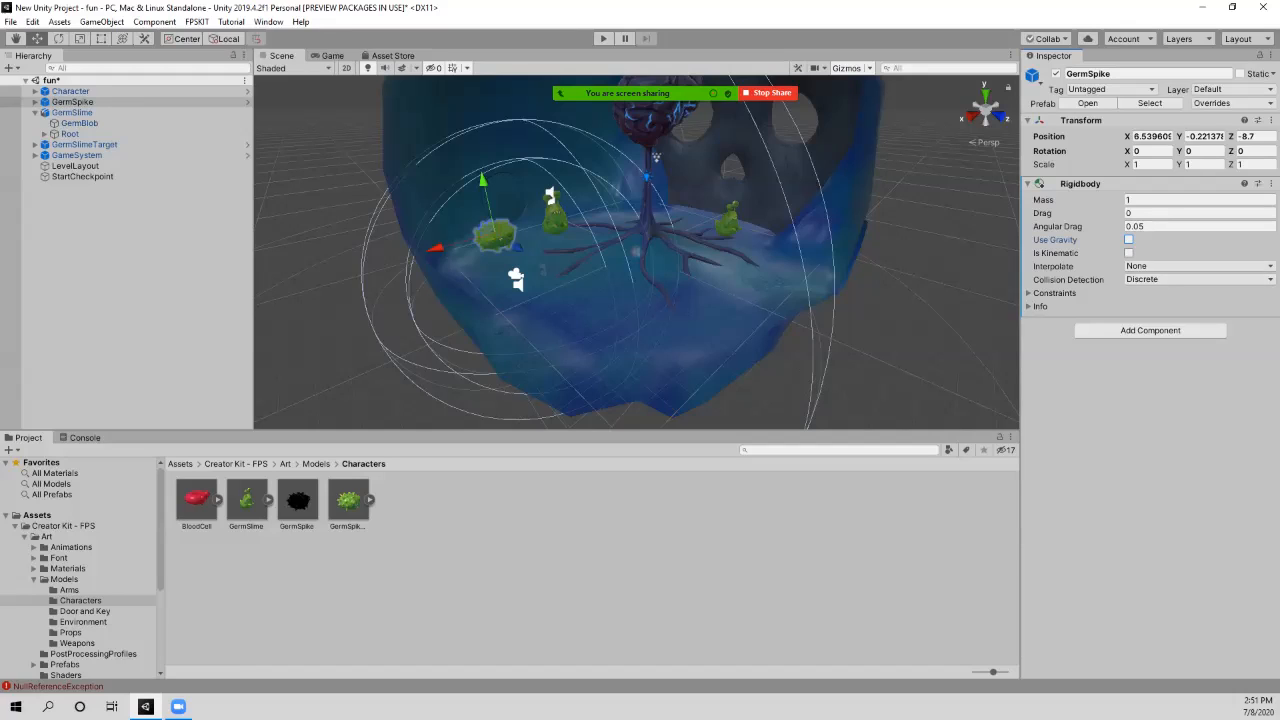
click(1129, 253)
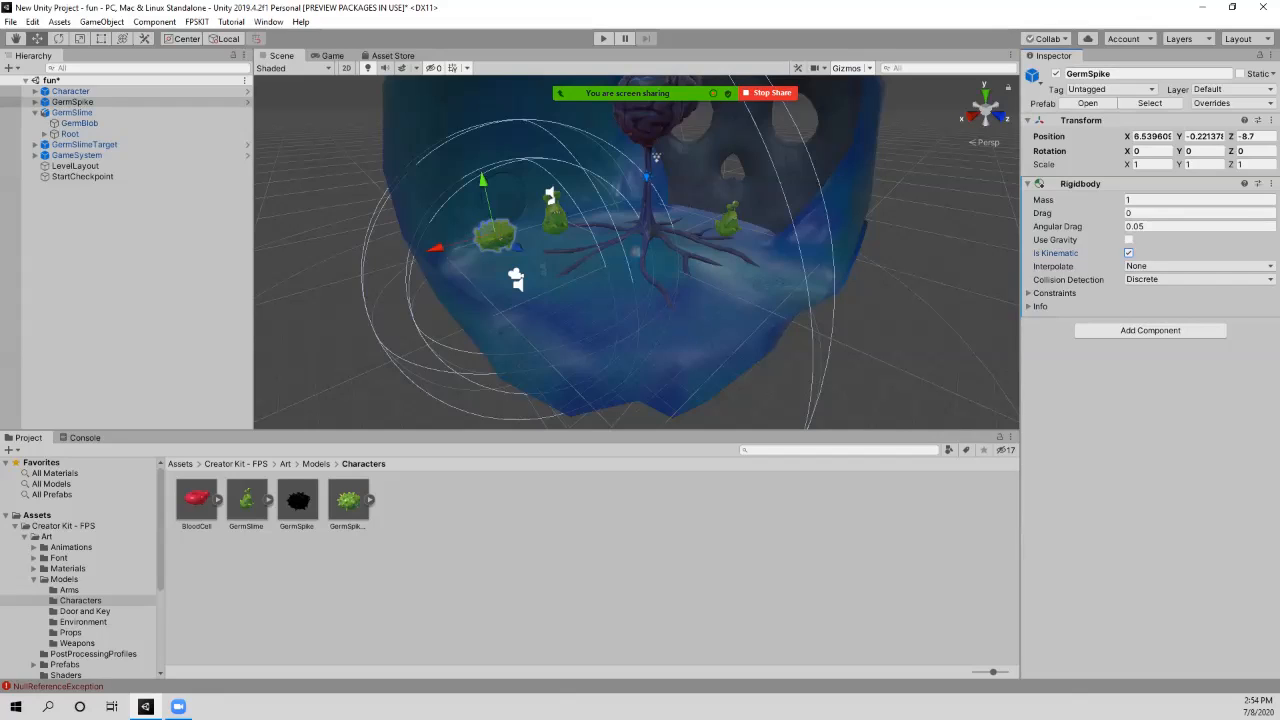
Step: Add a Sphere Collider component to the GermSpike
key(ctrl+shift+a)
text(ri)
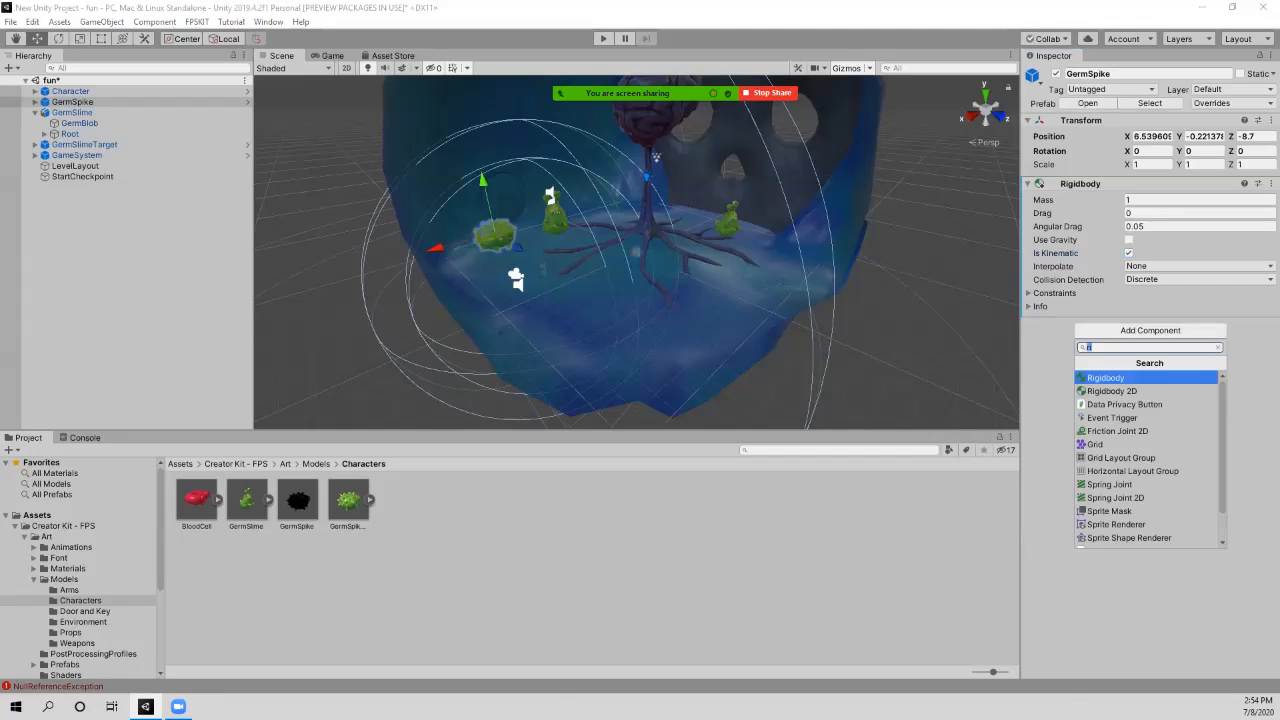
text(sphe)
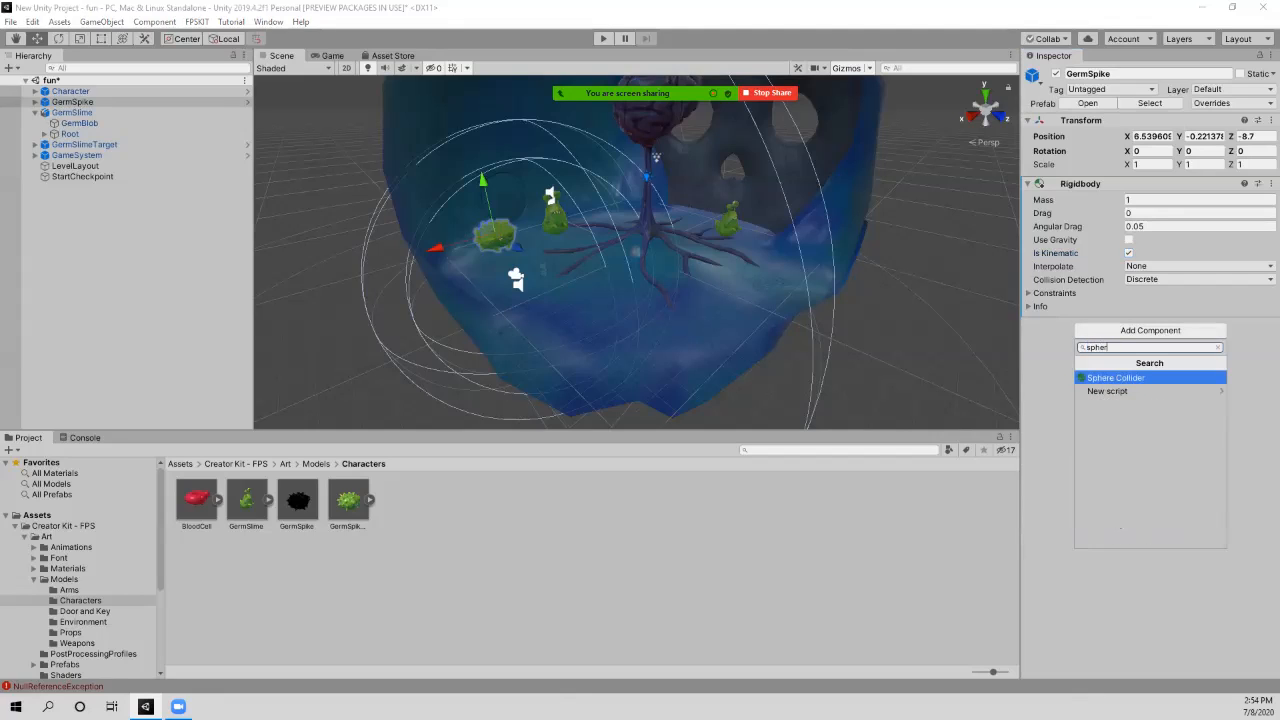
key(Down)
key(Up)
key(Return)
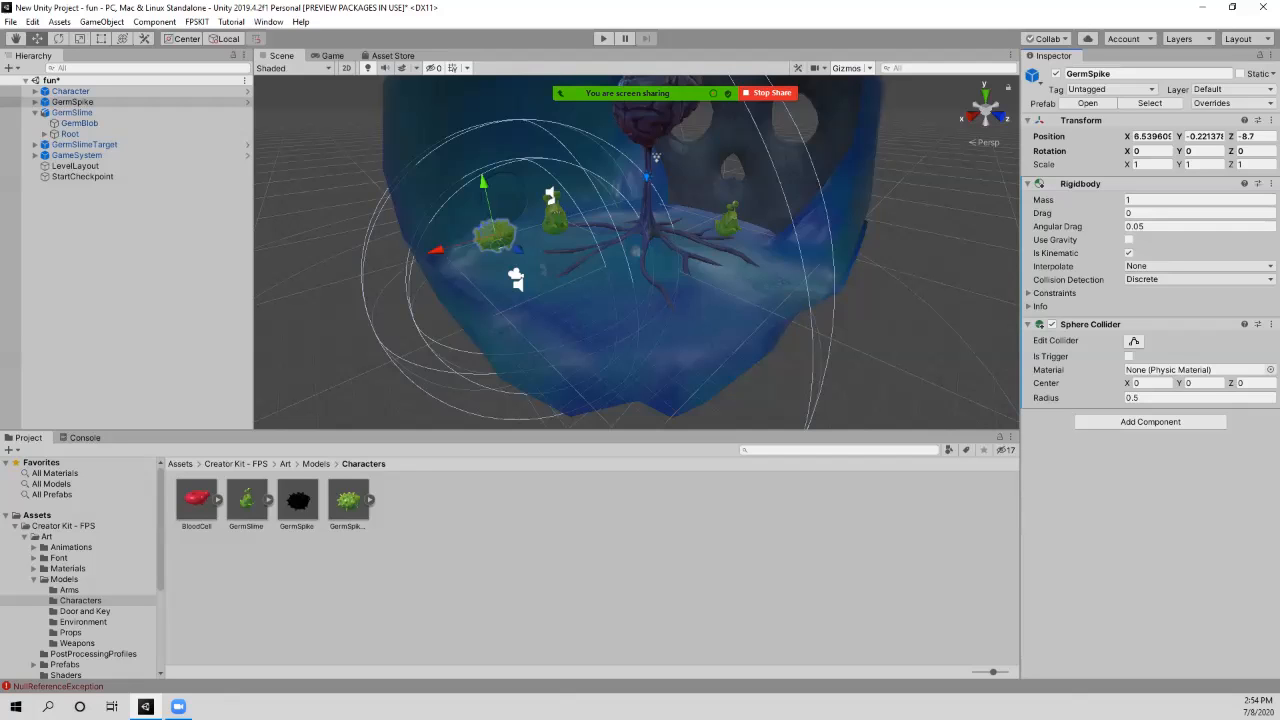
Step: Set the Y center of the GermSpike's Sphere Collider to 0.95
scroll(636, 252, up, 2)
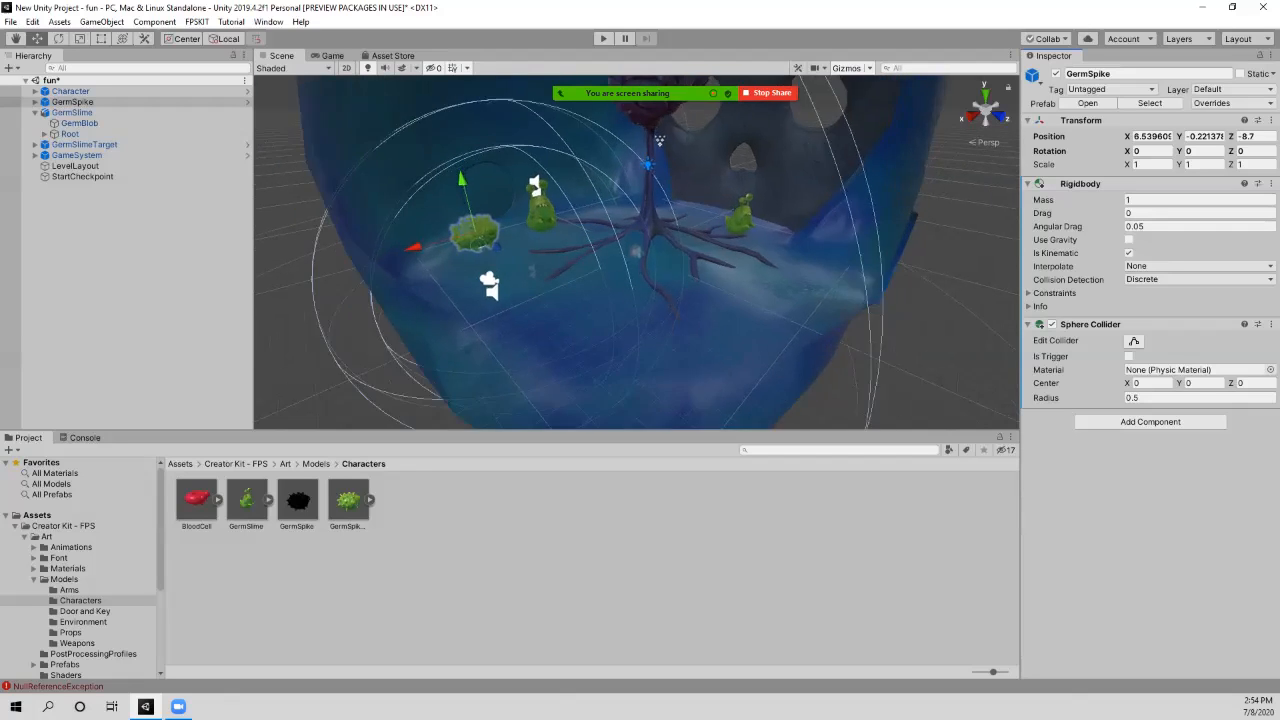
scroll(636, 252, up, 5)
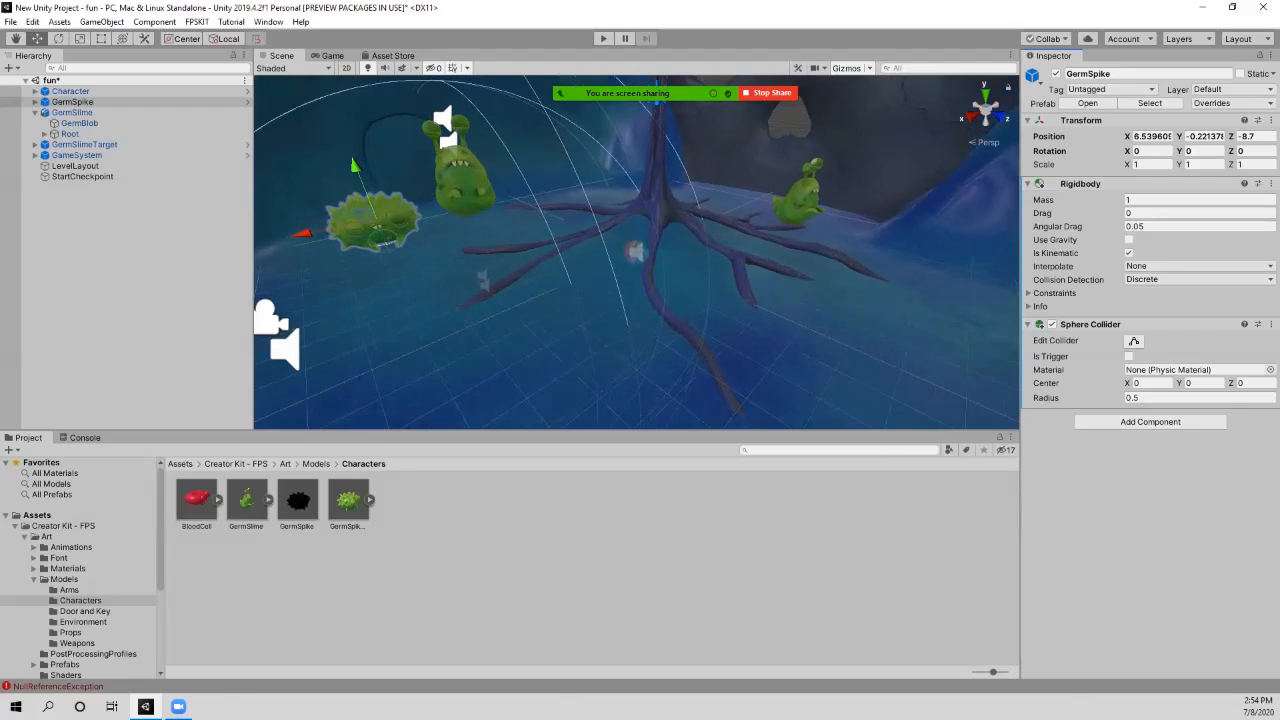
scroll(664, 113, down, 3)
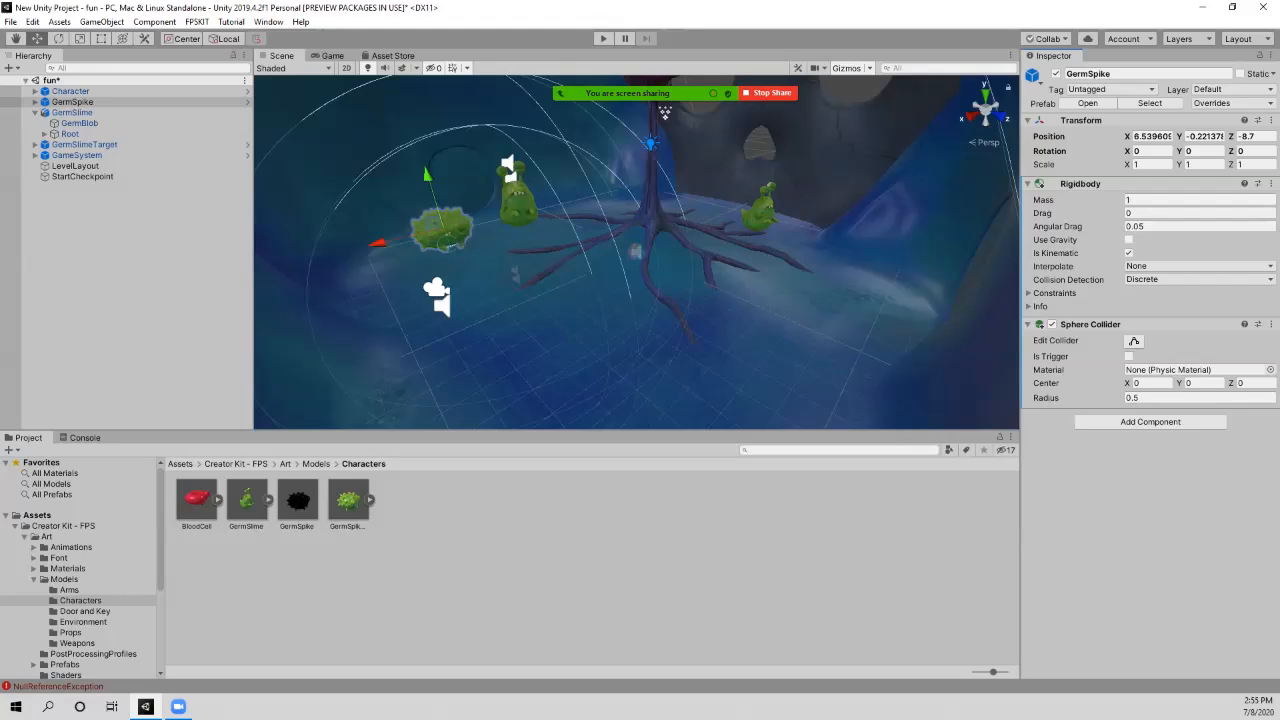
scroll(664, 113, up, 4)
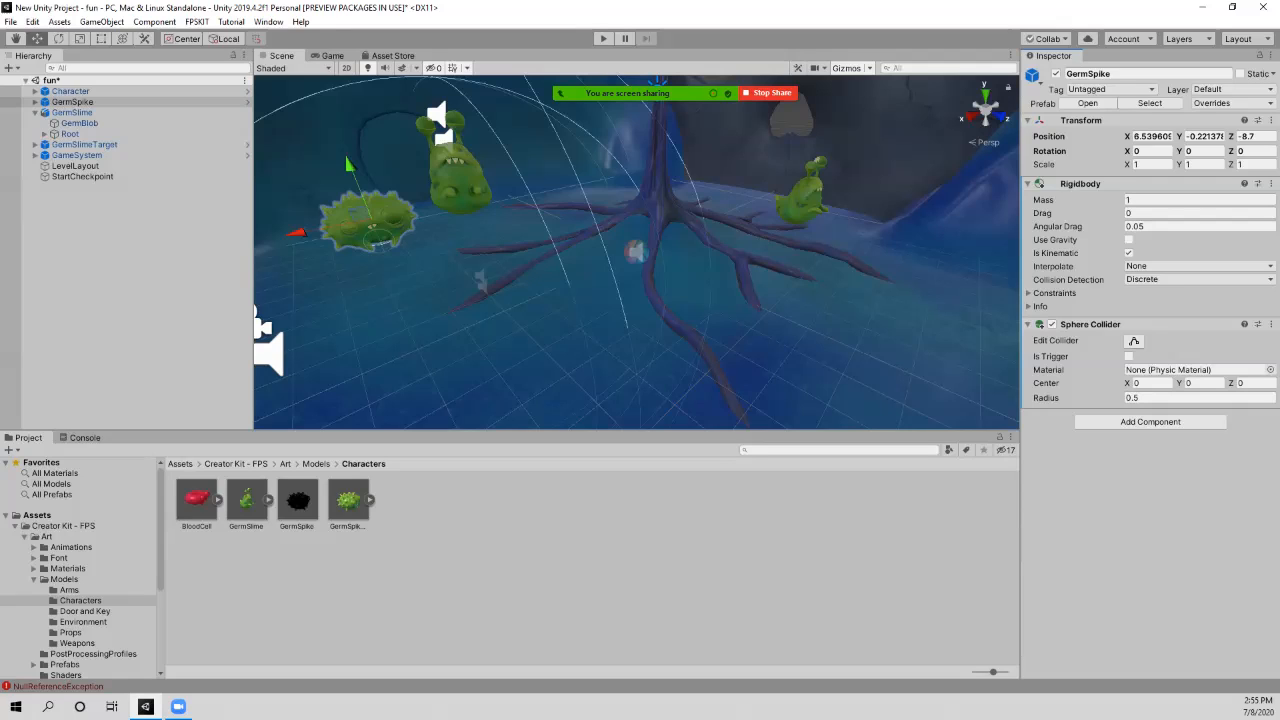
click(1200, 383)
text(95)
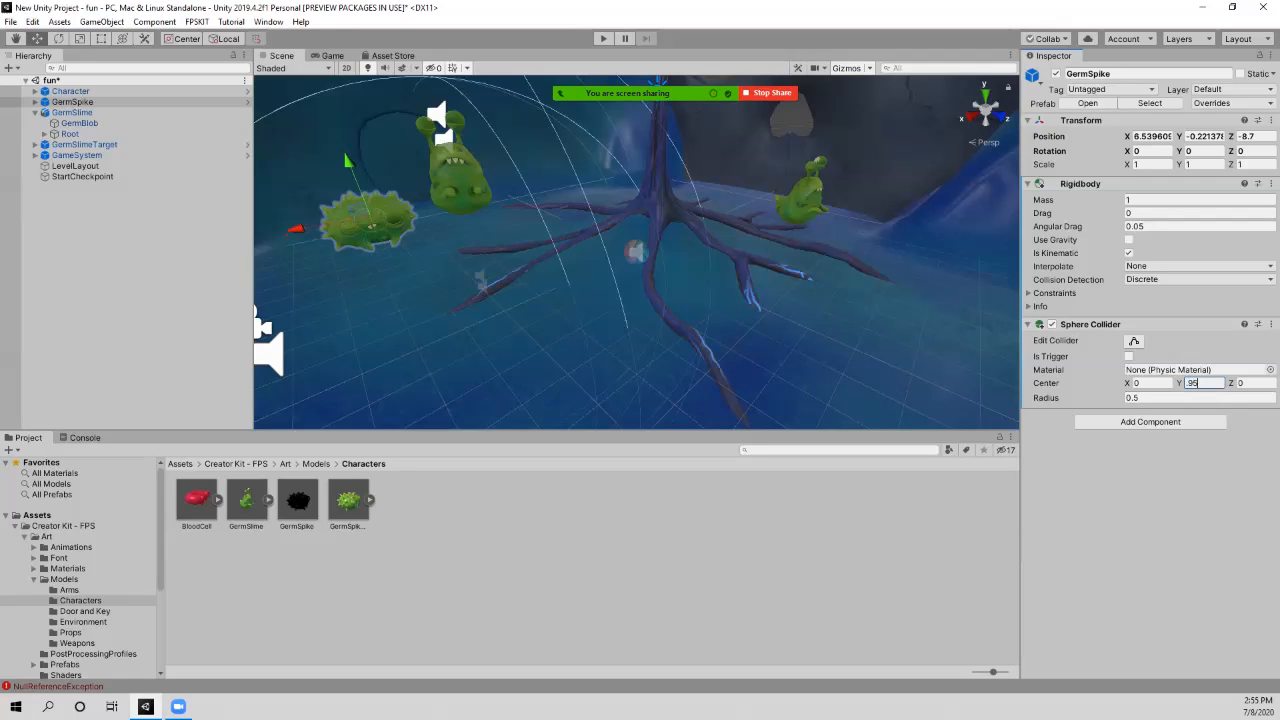
key(Return)
click(1200, 397)
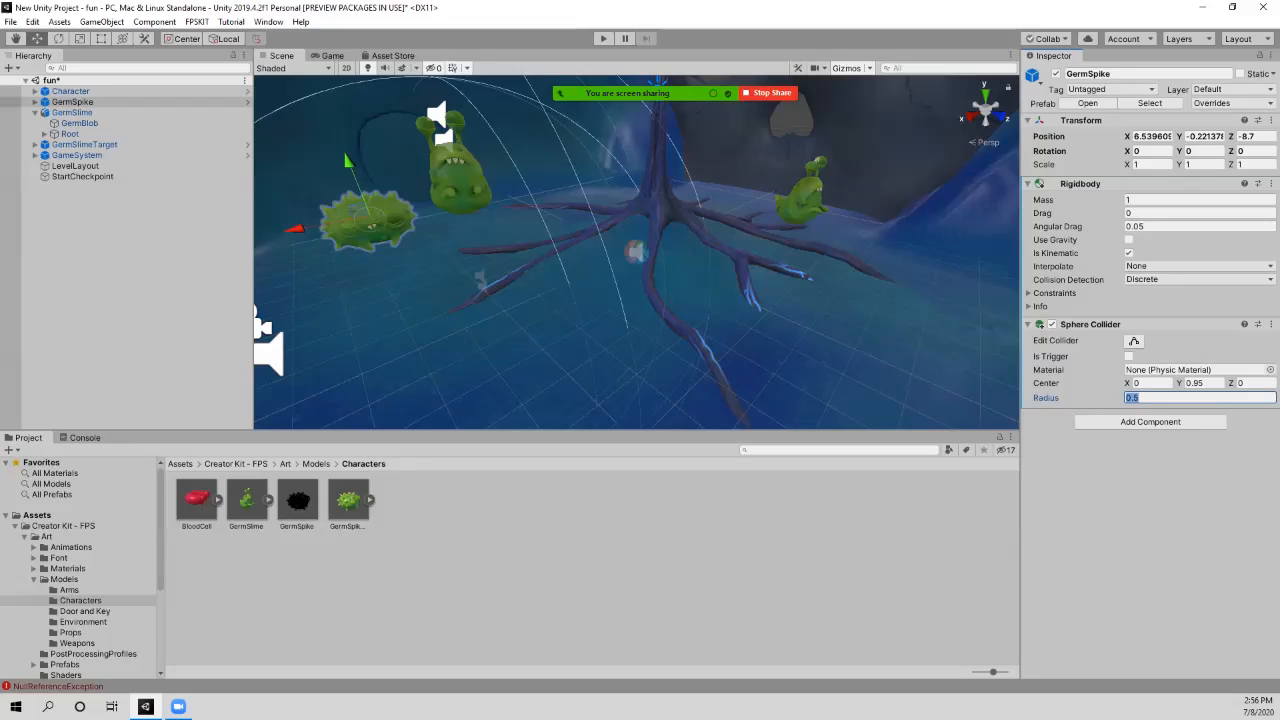
click(1140, 398)
drag(1140, 398, 1131, 398)
click(1129, 240)
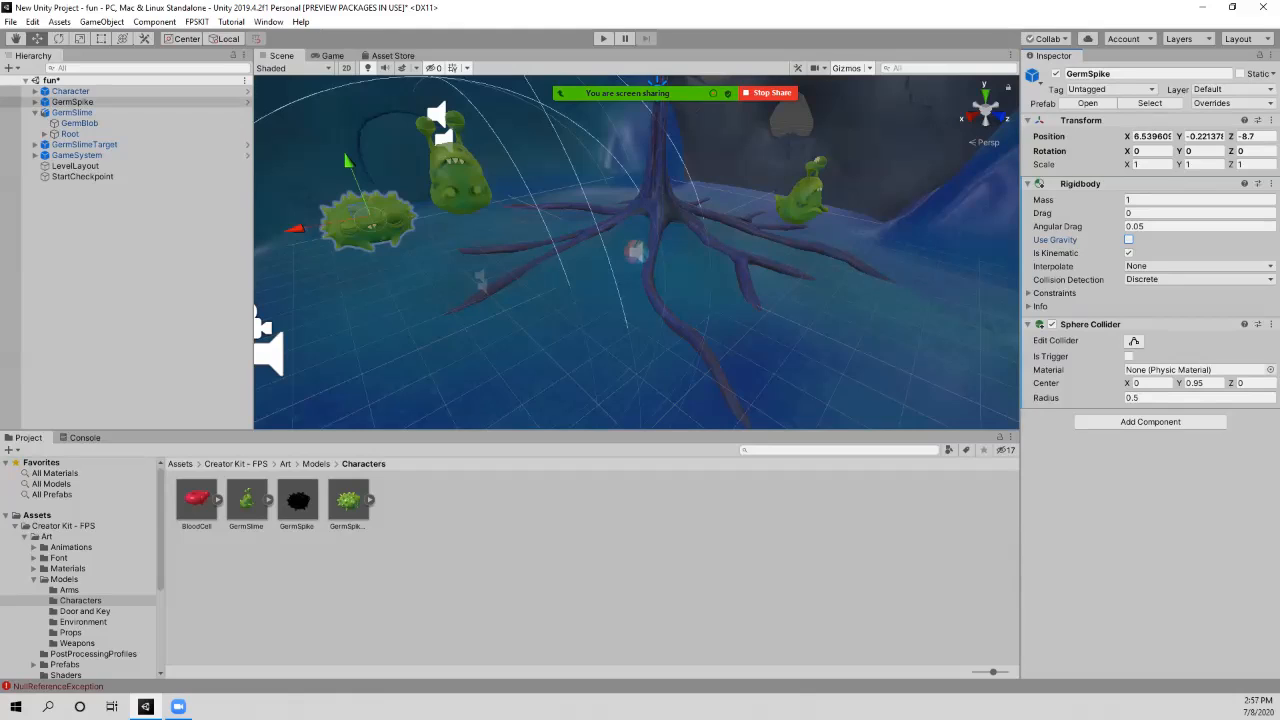
click(1128, 240)
Step: Try radii of 2.61 and 1.41 for the GermSpike's Sphere Collider
click(1170, 398)
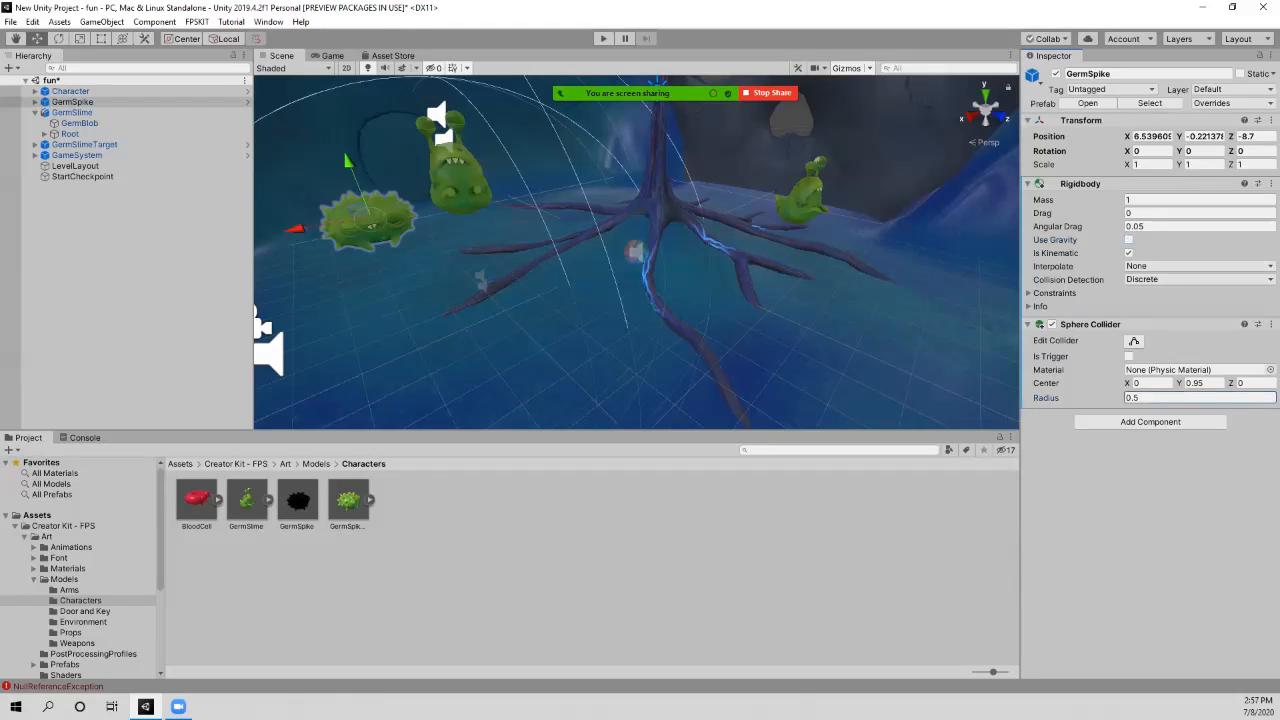
text(2.61)
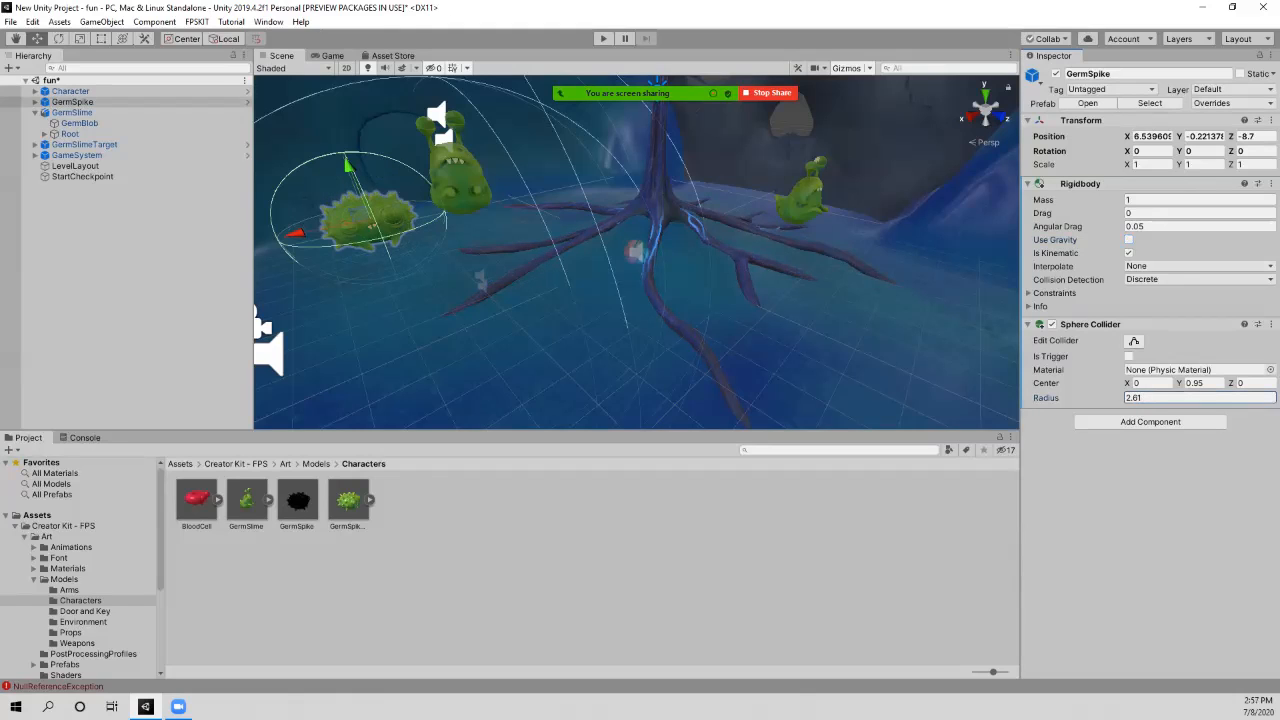
drag(1093, 398, 1046, 398)
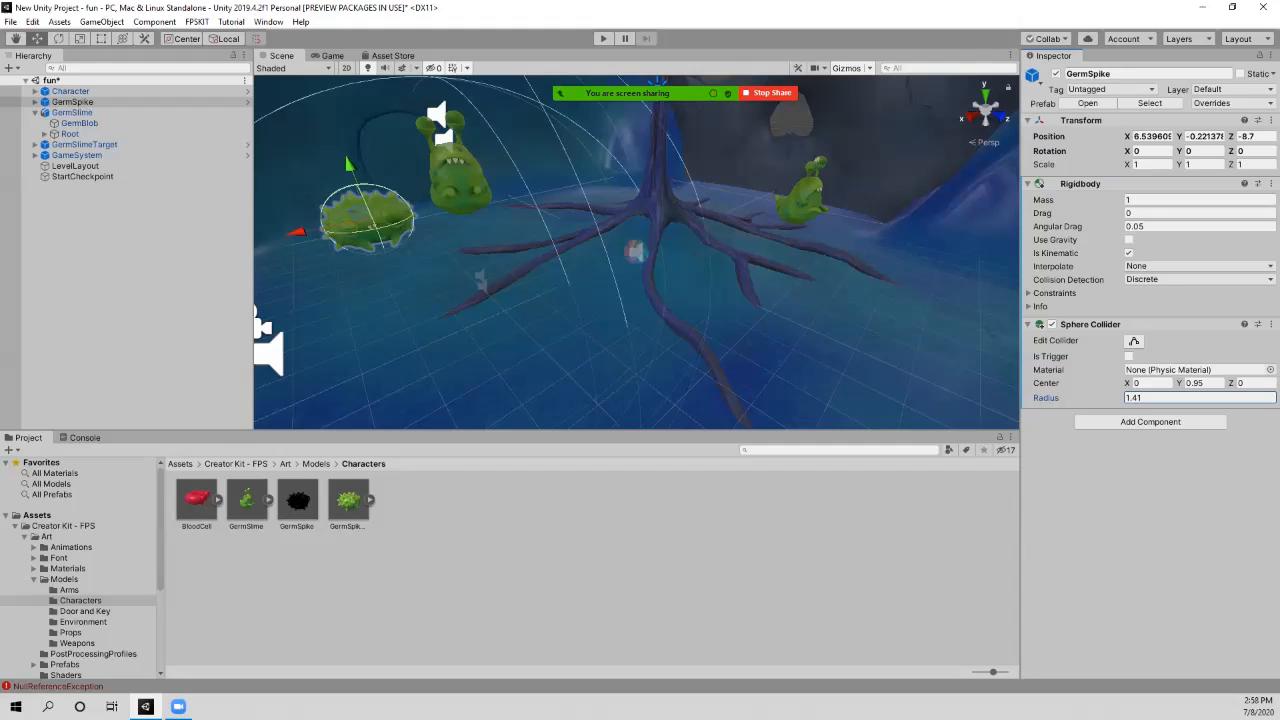
Step: Try a Sphere Collider radius of 5 on the GermSpike, then deselect and reselect the model
key(ctrl+a)
text(5)
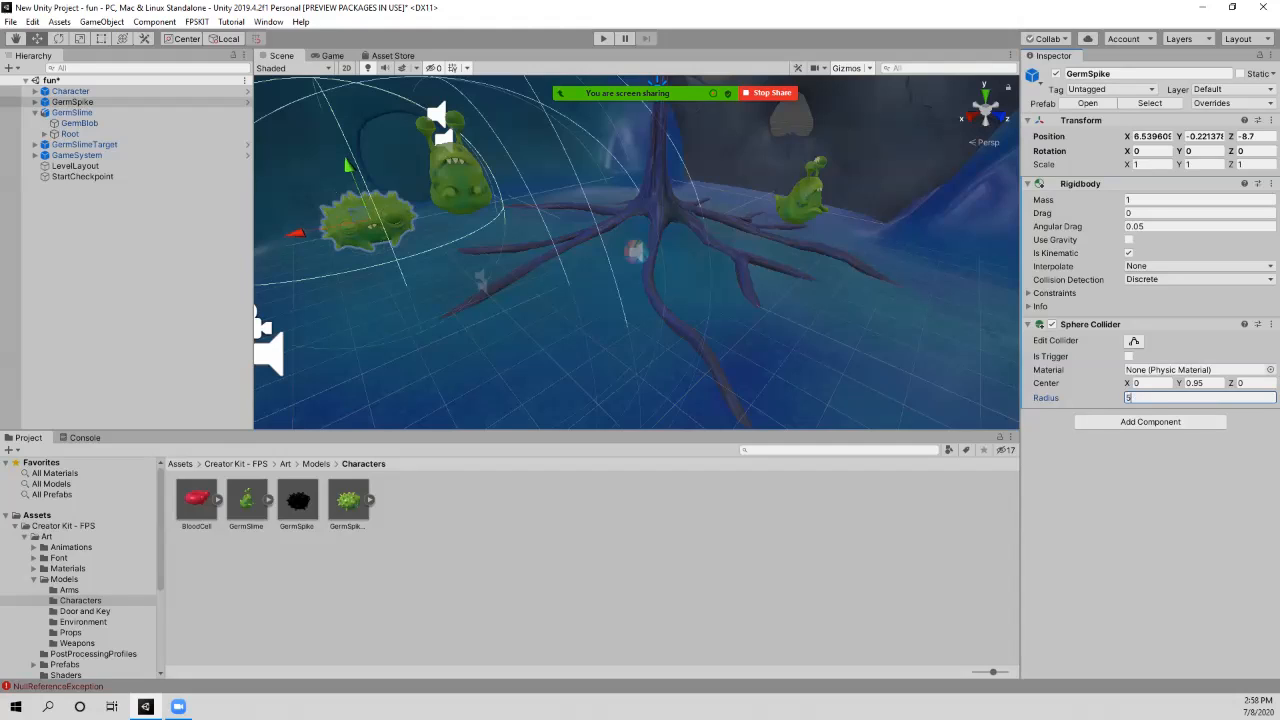
click(680, 575)
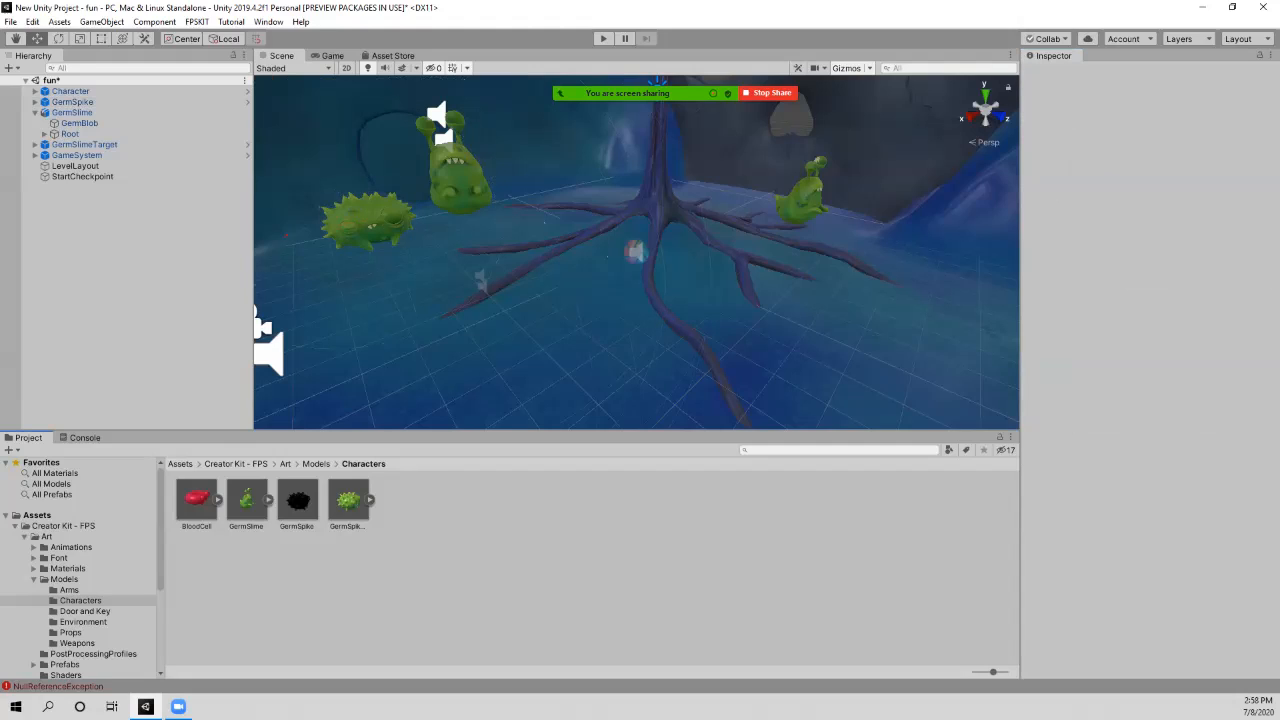
click(362, 216)
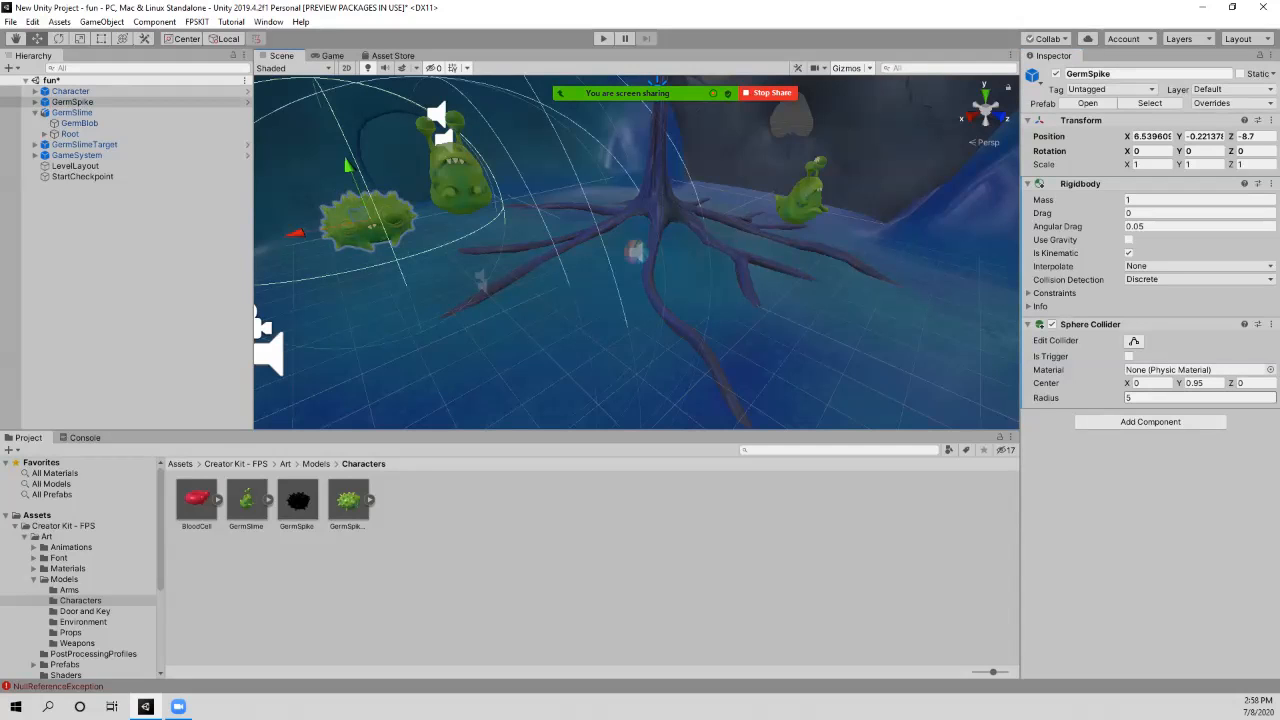
Step: Set the radius of the GermSpike's Sphere Collider to 0.5
click(1200, 397)
key(BackSpace)
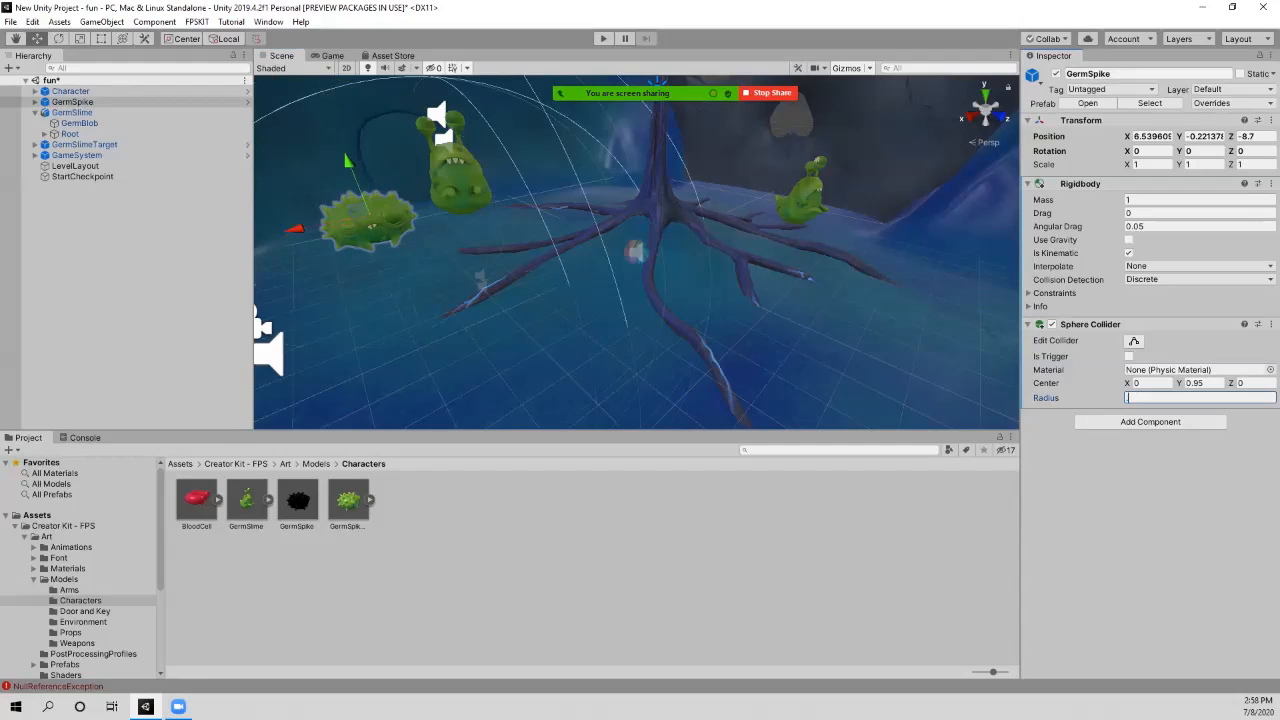
text(.5)
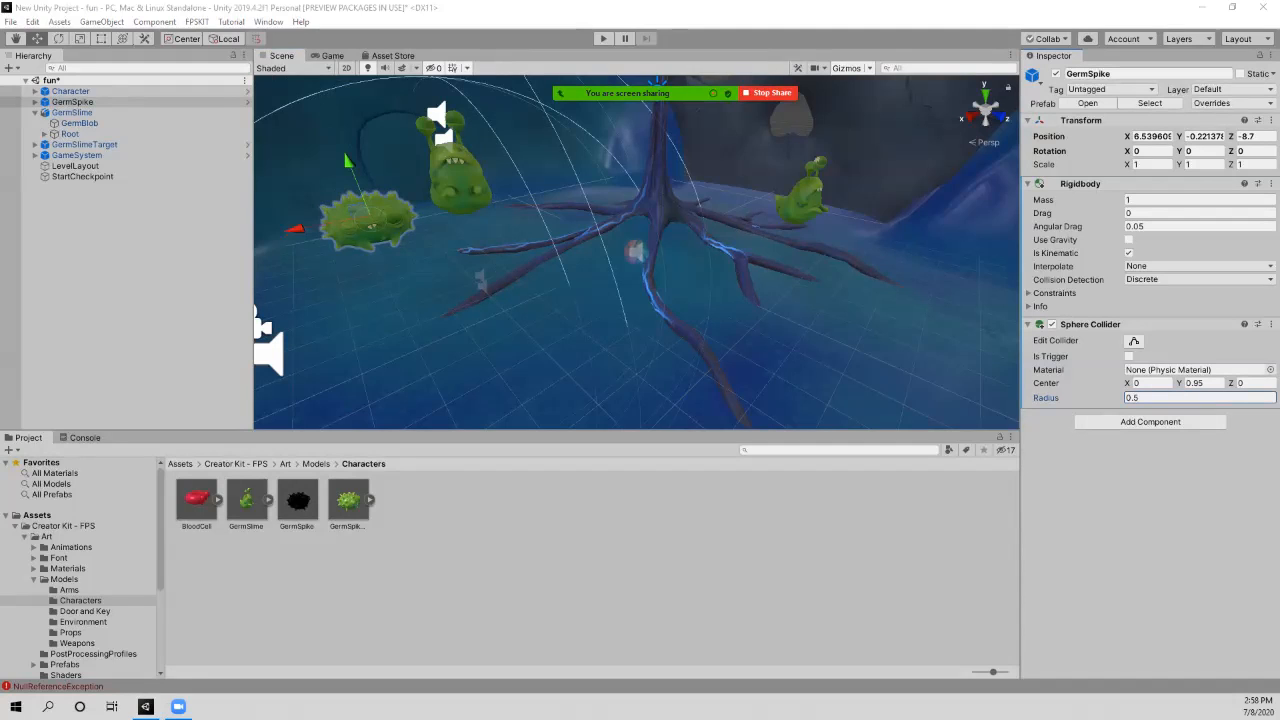
Step: Add the Target script component to the GermSpike
click(1150, 421)
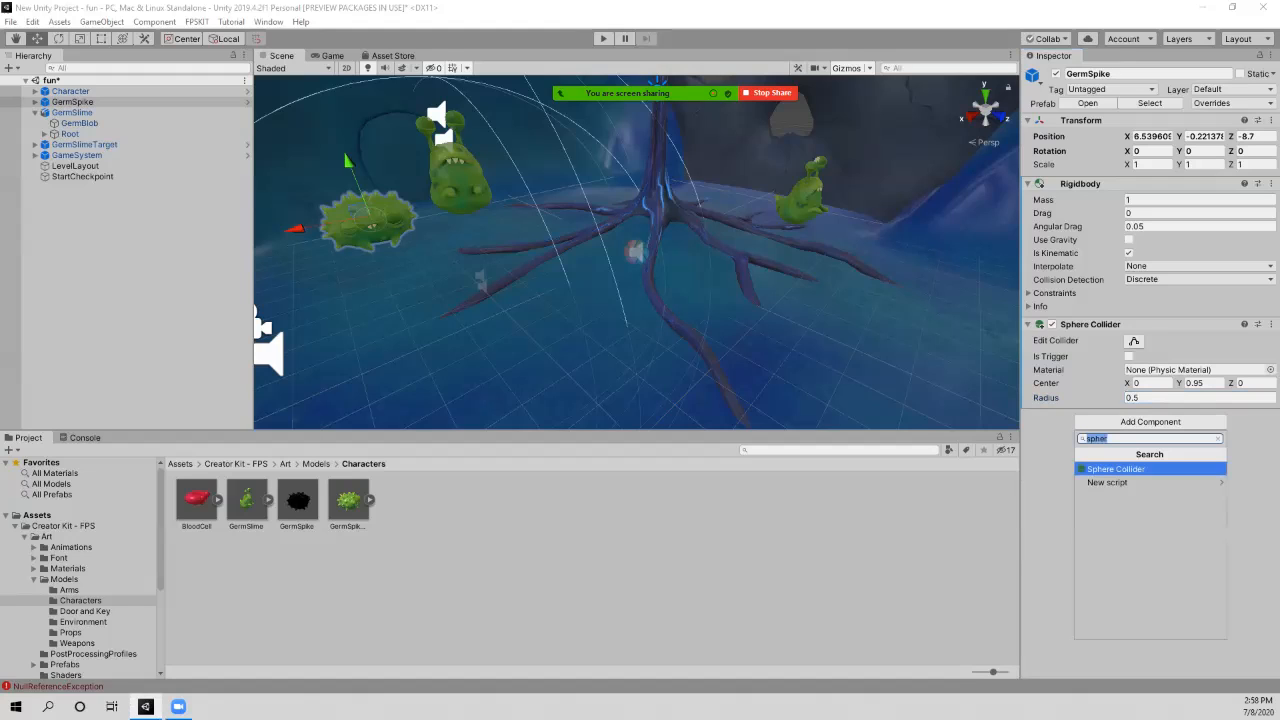
text(targ)
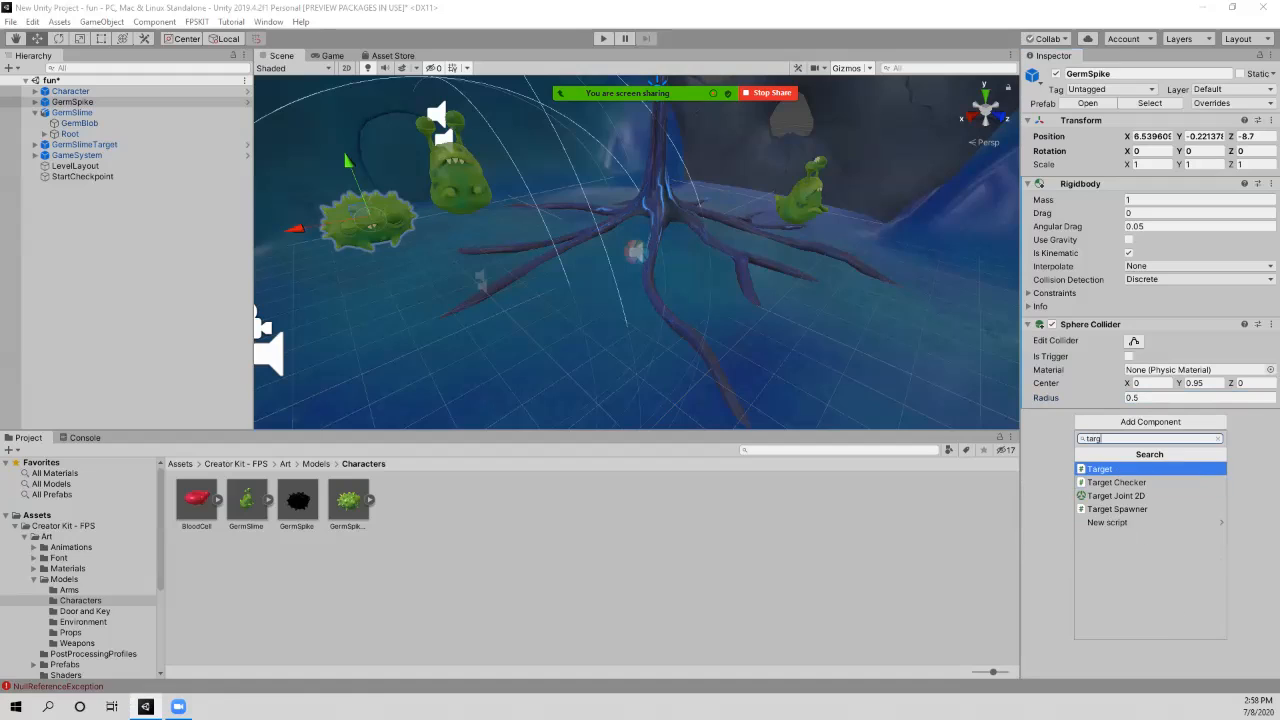
key(Return)
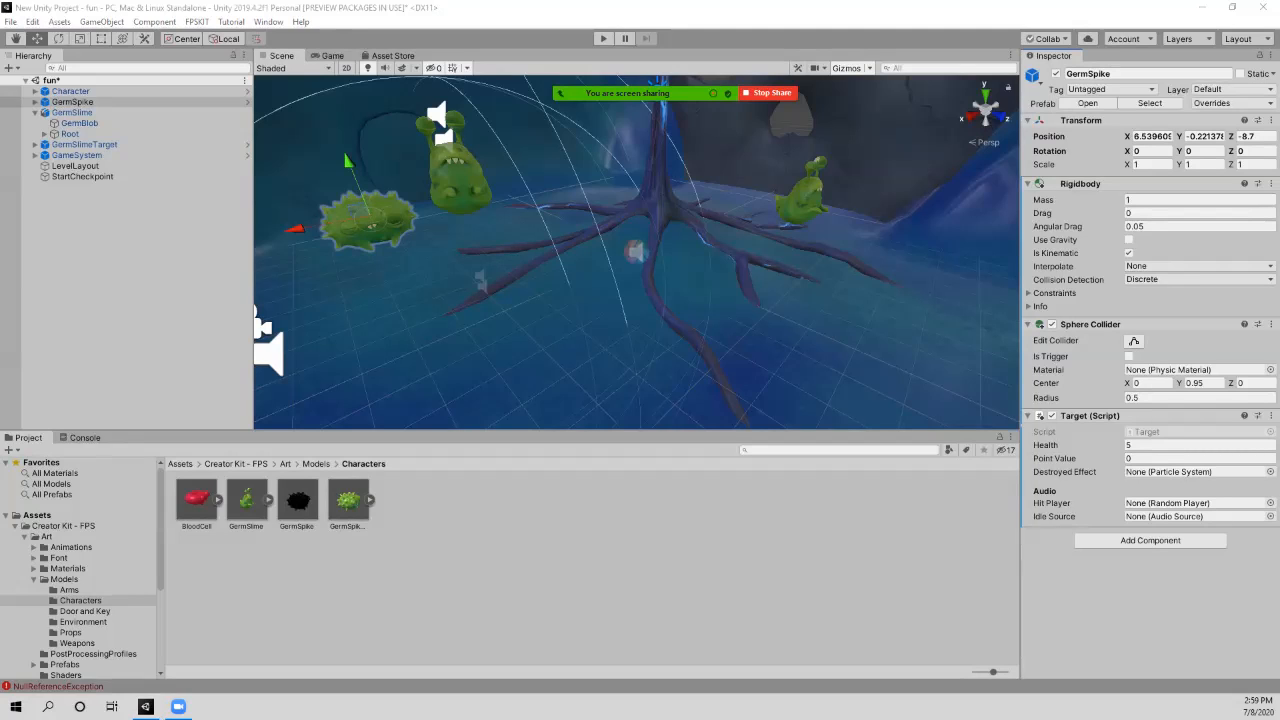
Step: Assign the GermSpike's HitPlayer and IdlePlayer children to its Target script as Hit Player and Idle Source
scroll(636, 252, up, 2)
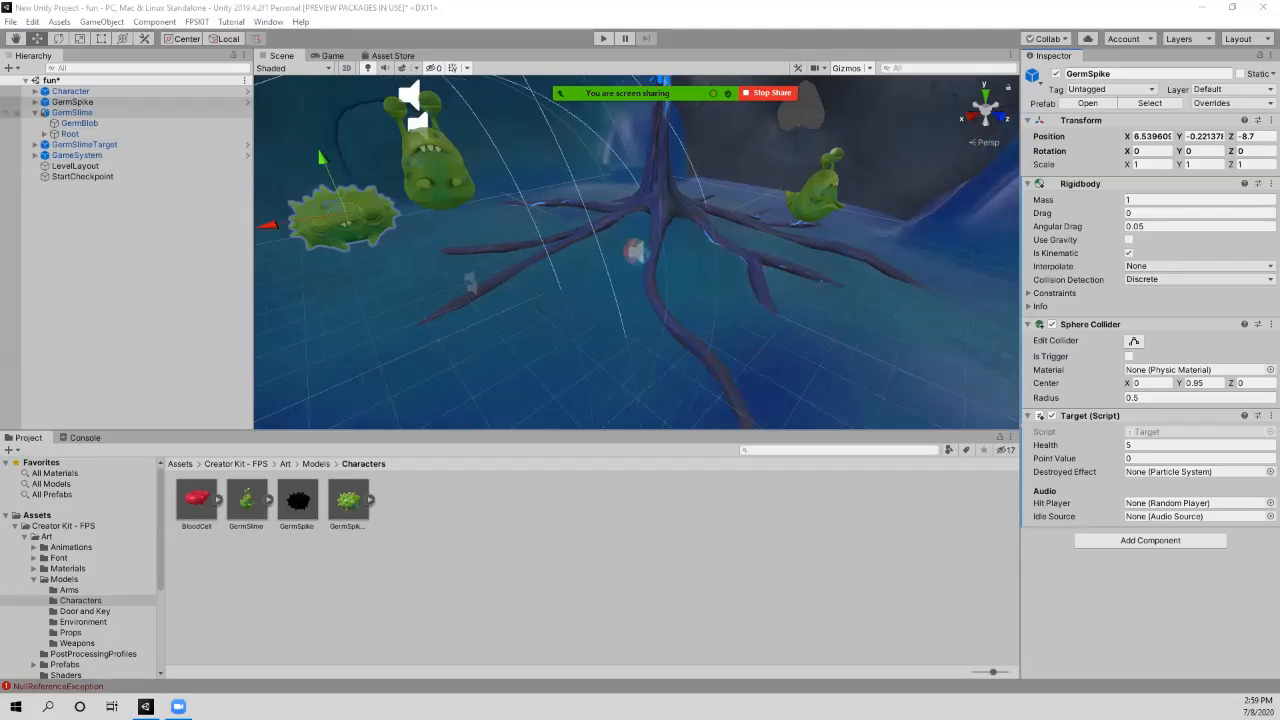
click(35, 102)
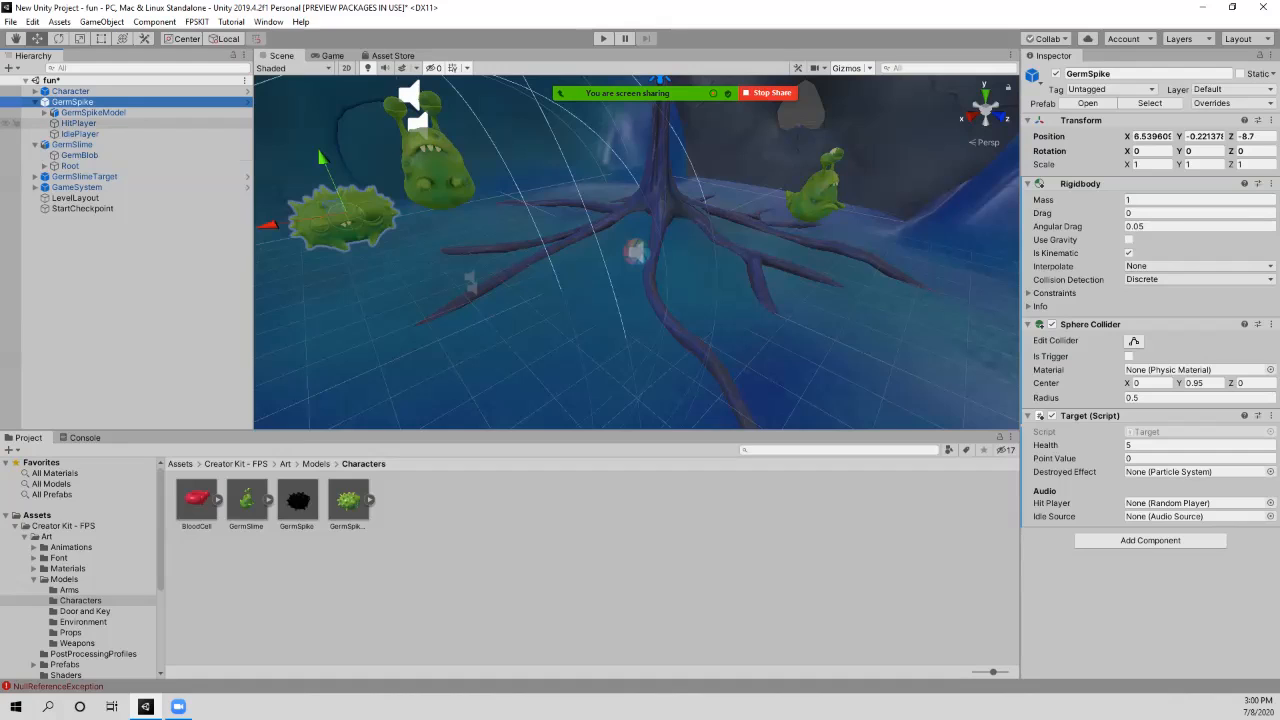
click(79, 123)
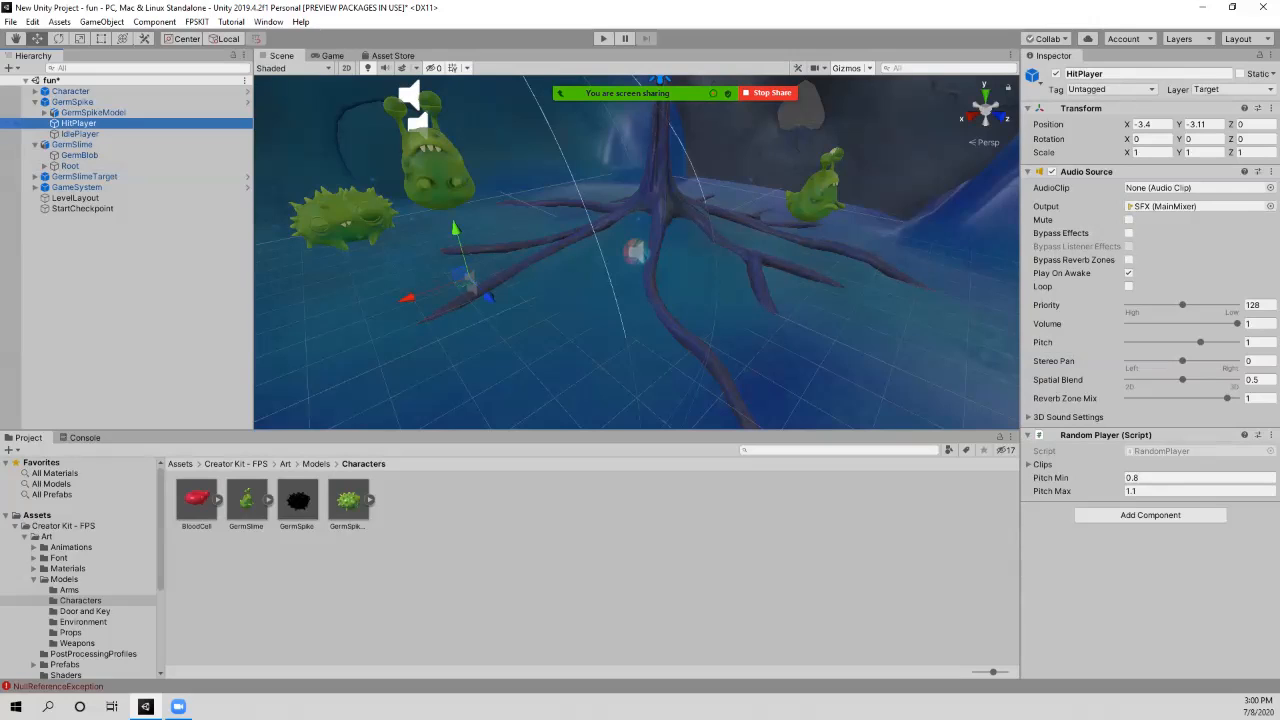
click(79, 133)
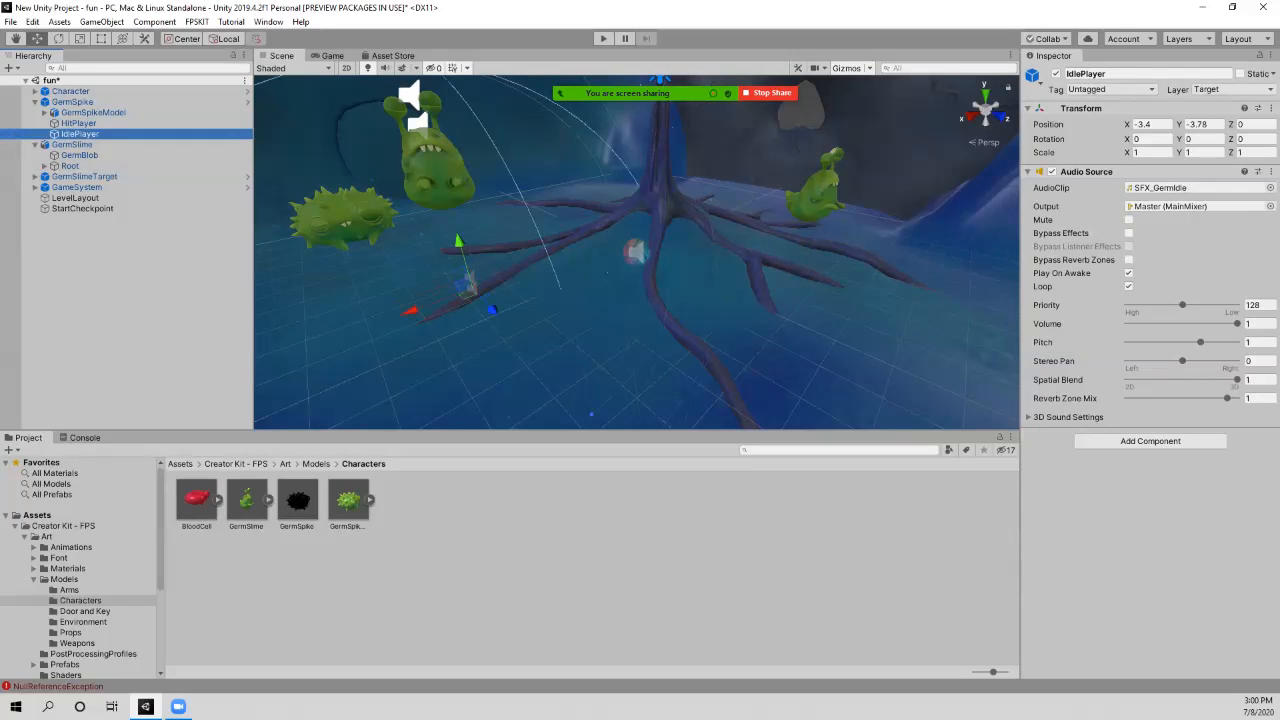
click(72, 101)
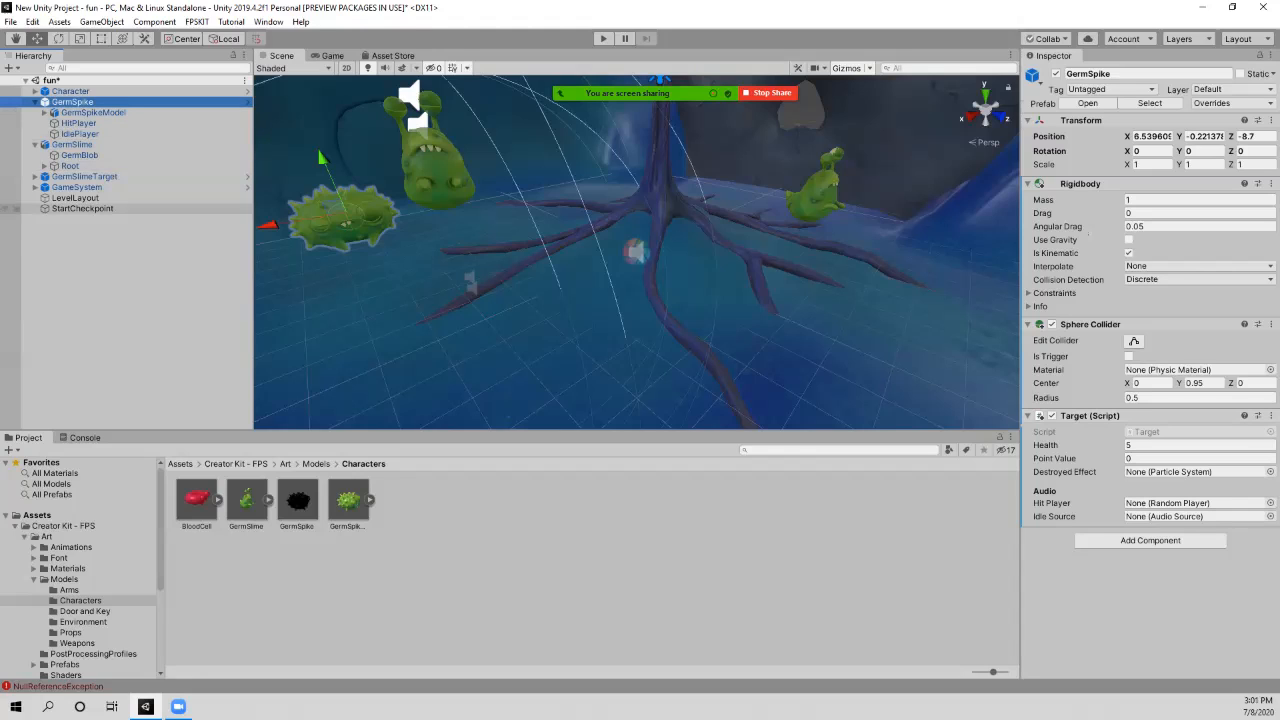
drag(78, 122, 1190, 503)
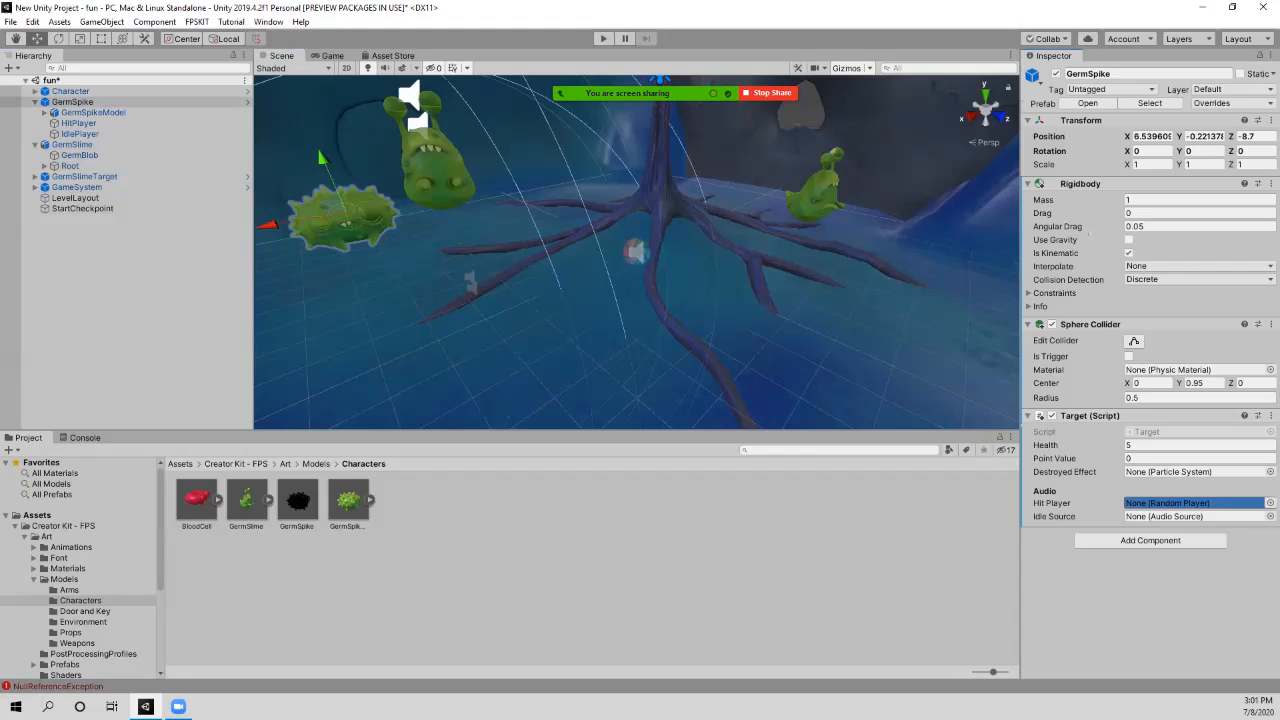
drag(1190, 503, 1190, 503)
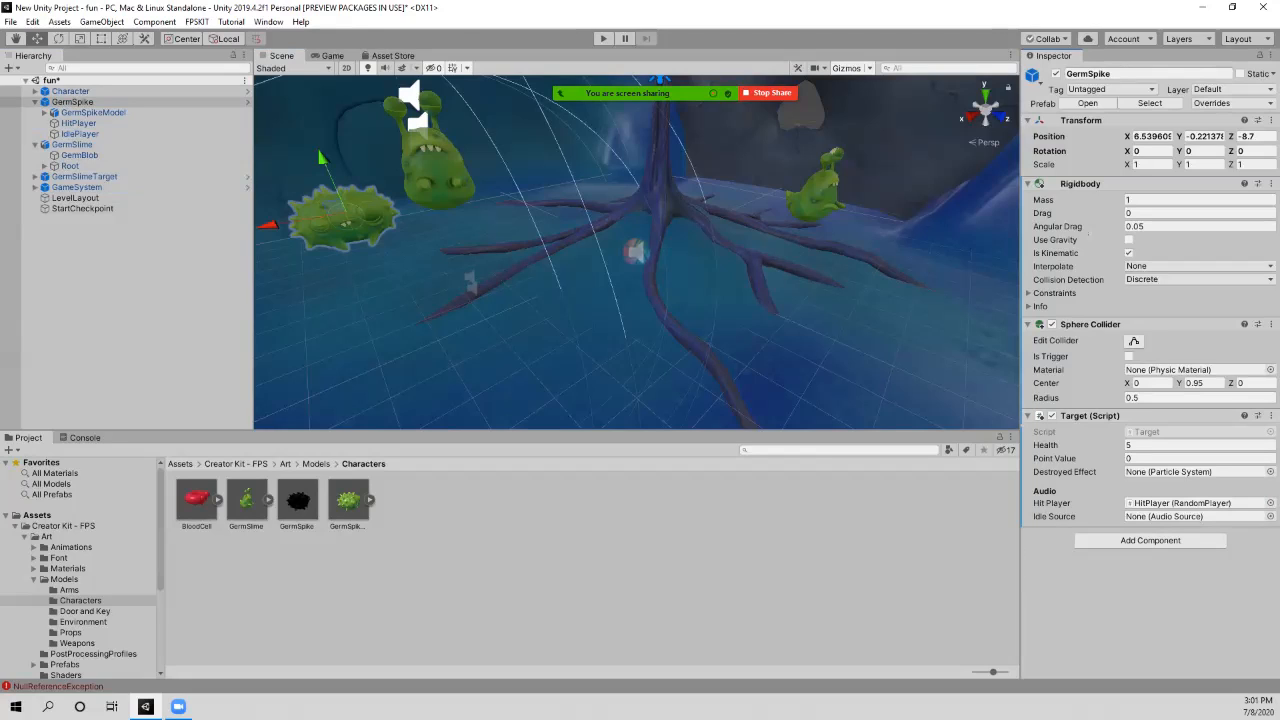
drag(79, 133, 1194, 516)
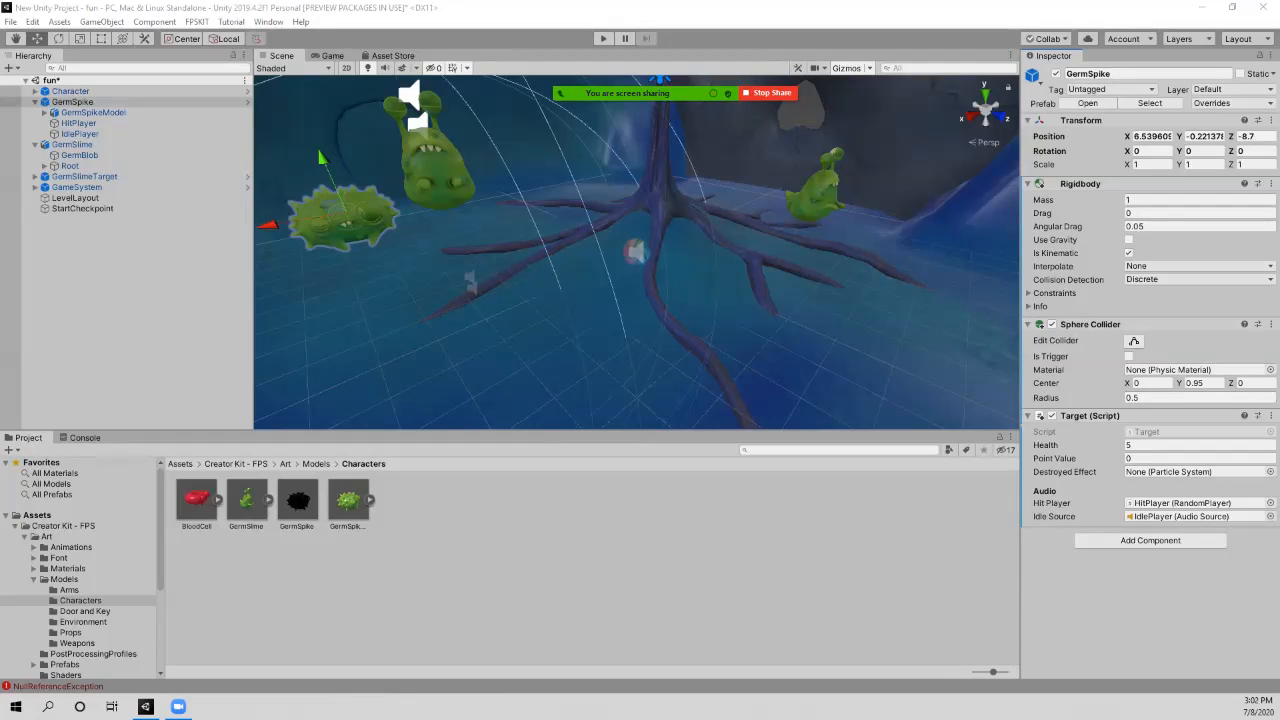
Step: Look through the Prefabs and Models folders under Art in the project assets
click(65, 664)
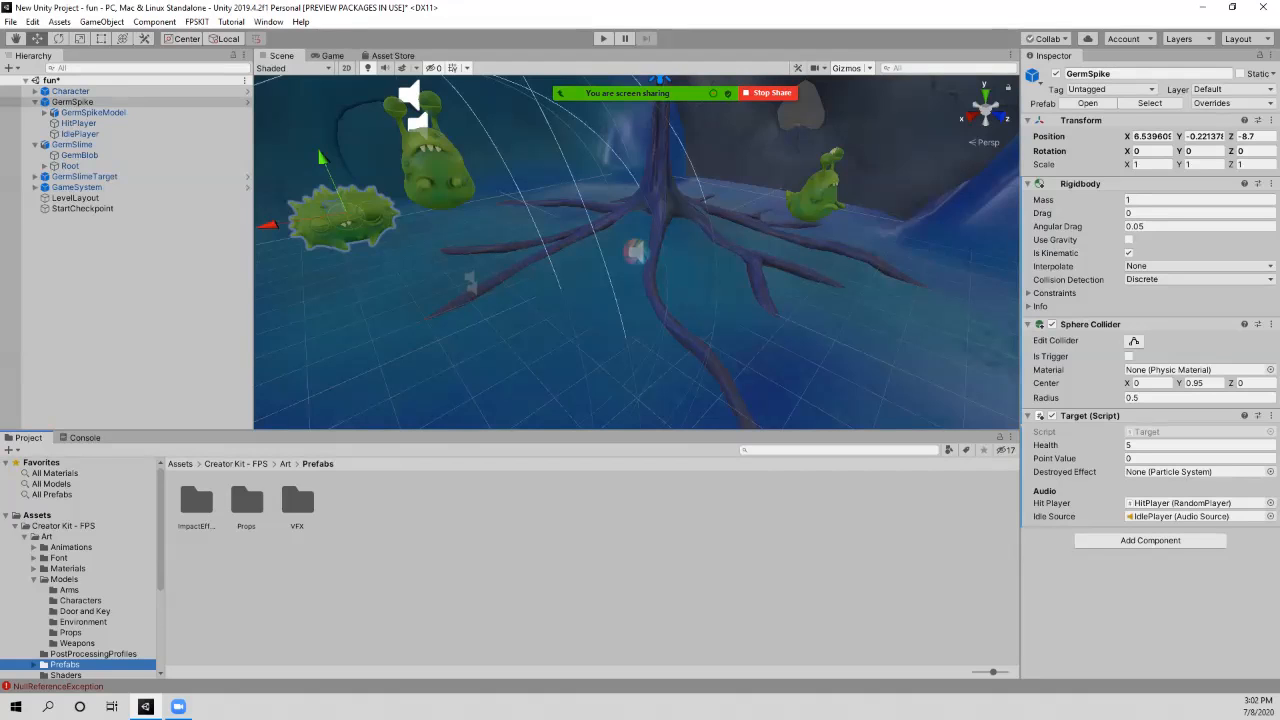
scroll(80, 568, down, 3)
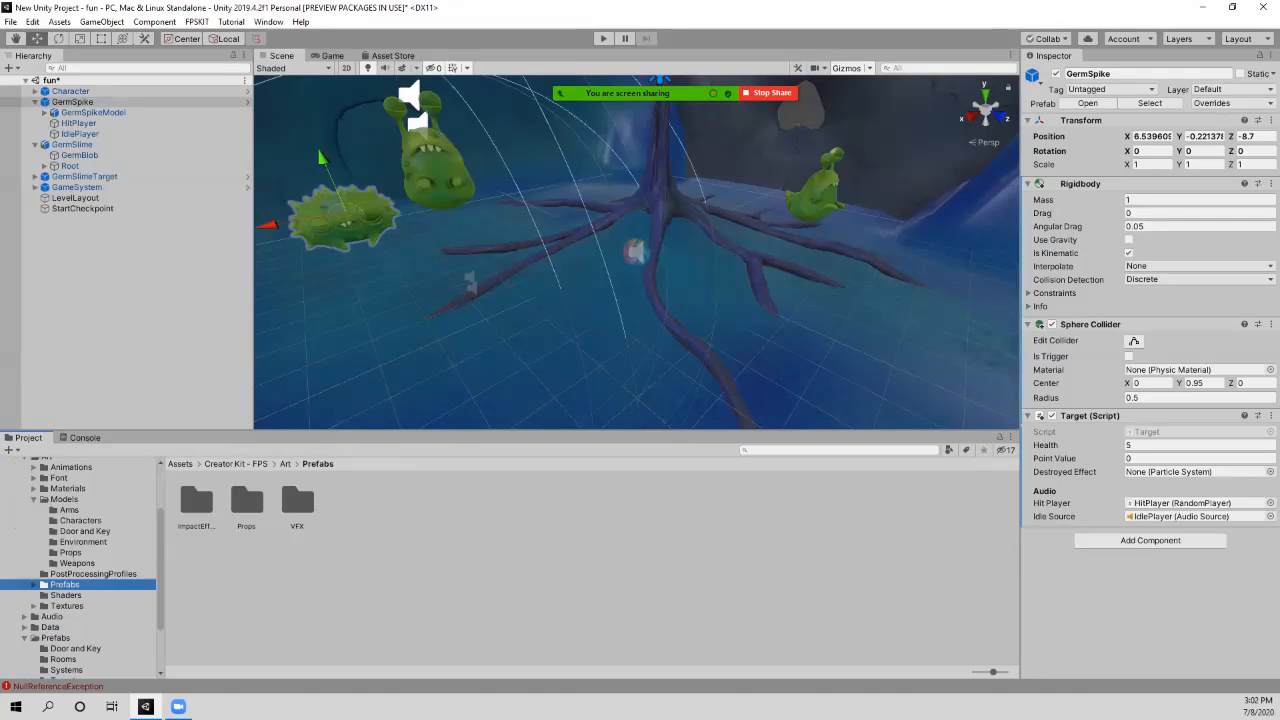
key(Right)
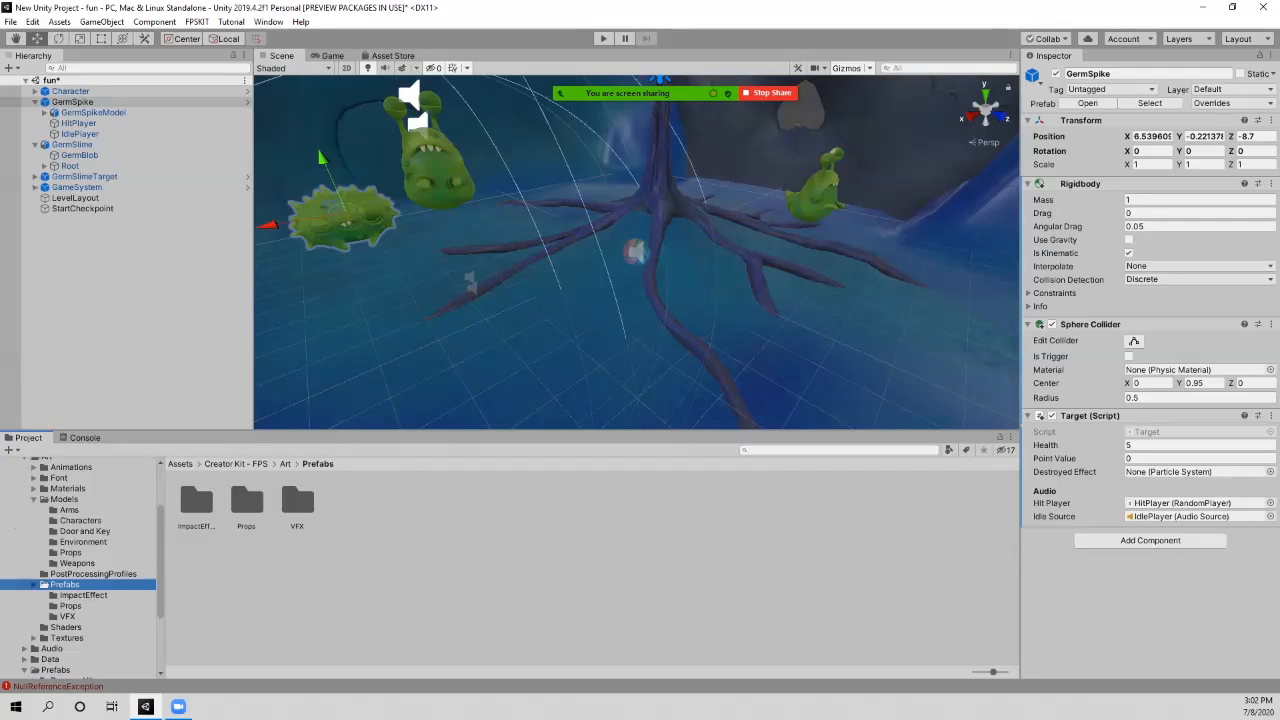
scroll(80, 570, up, 3)
scroll(80, 570, down, 3)
click(34, 499)
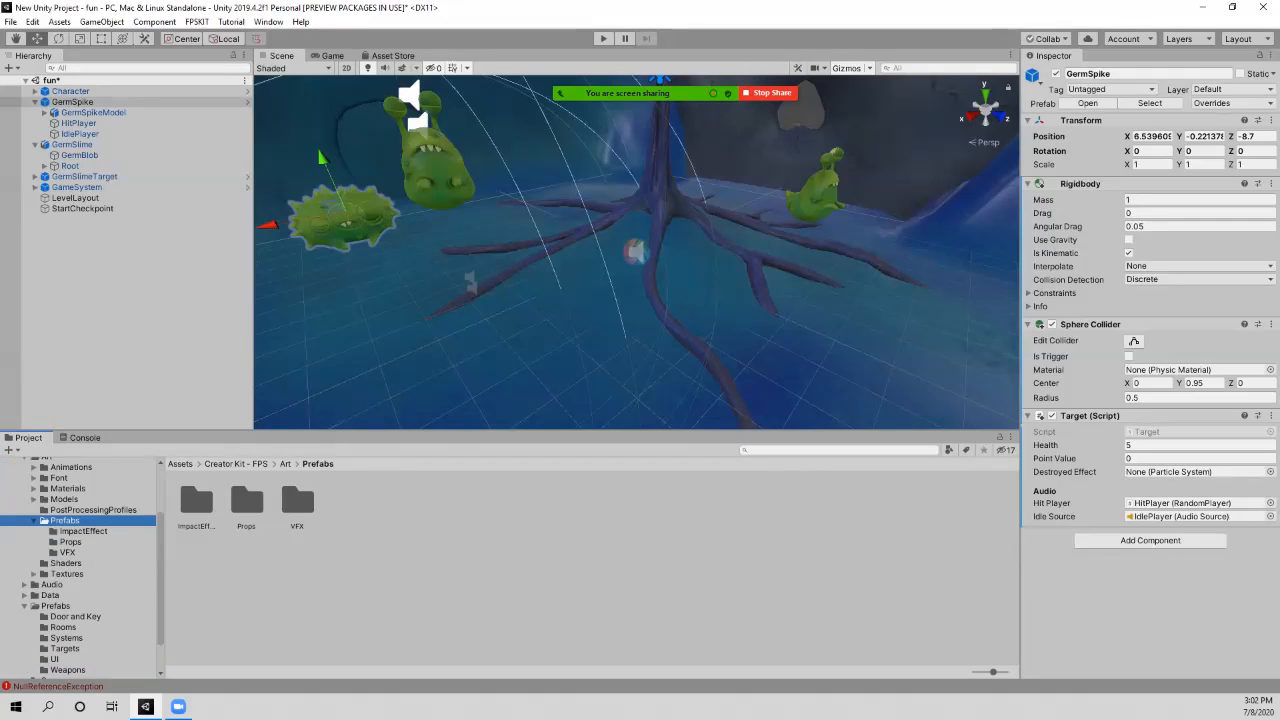
scroll(80, 568, up, 4)
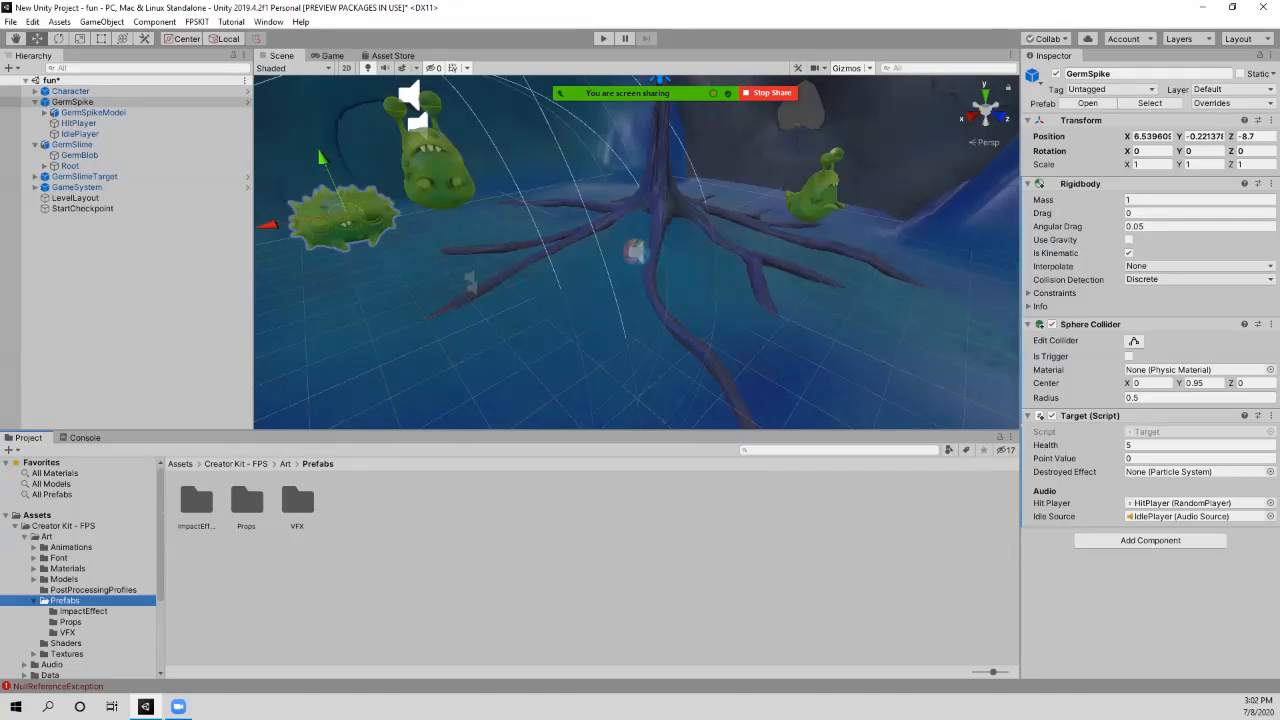
scroll(80, 568, down, 1)
scroll(80, 568, up, 1)
click(33, 579)
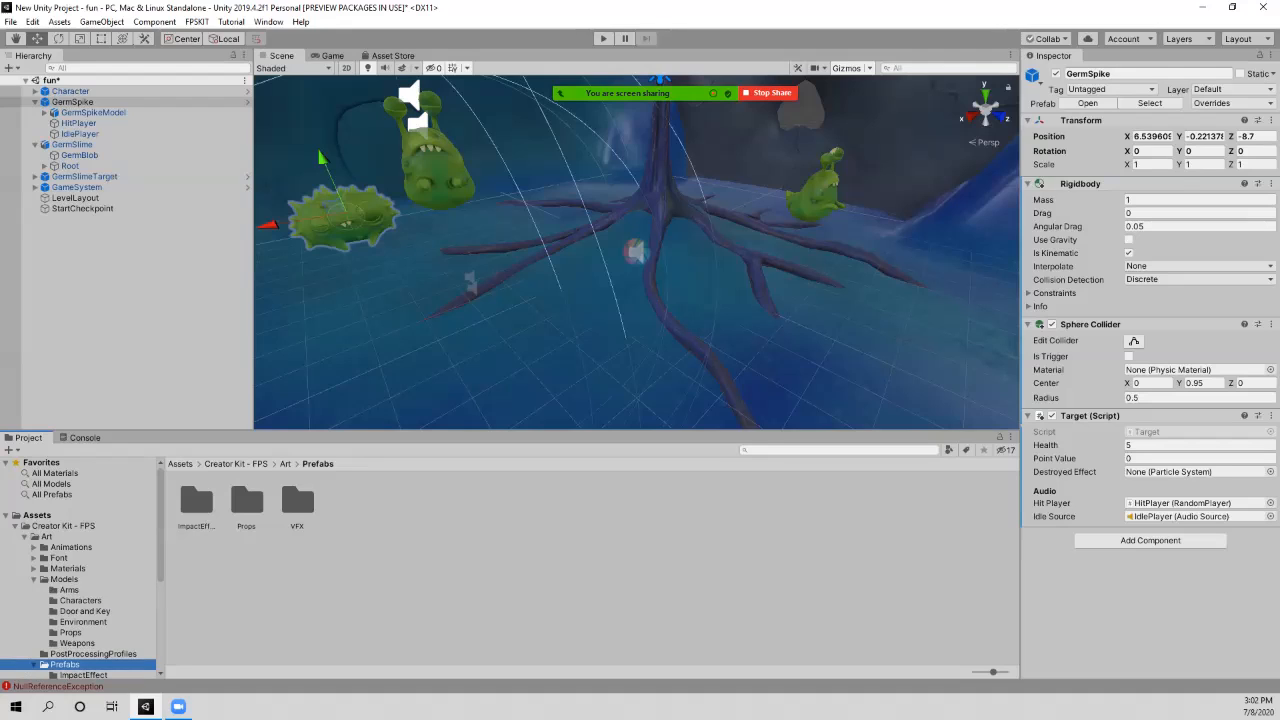
click(64, 579)
Step: Save the GermSpike as an original prefab in the Creator Kit - FPS Prefabs/Targets folder
scroll(70, 579, down, 5)
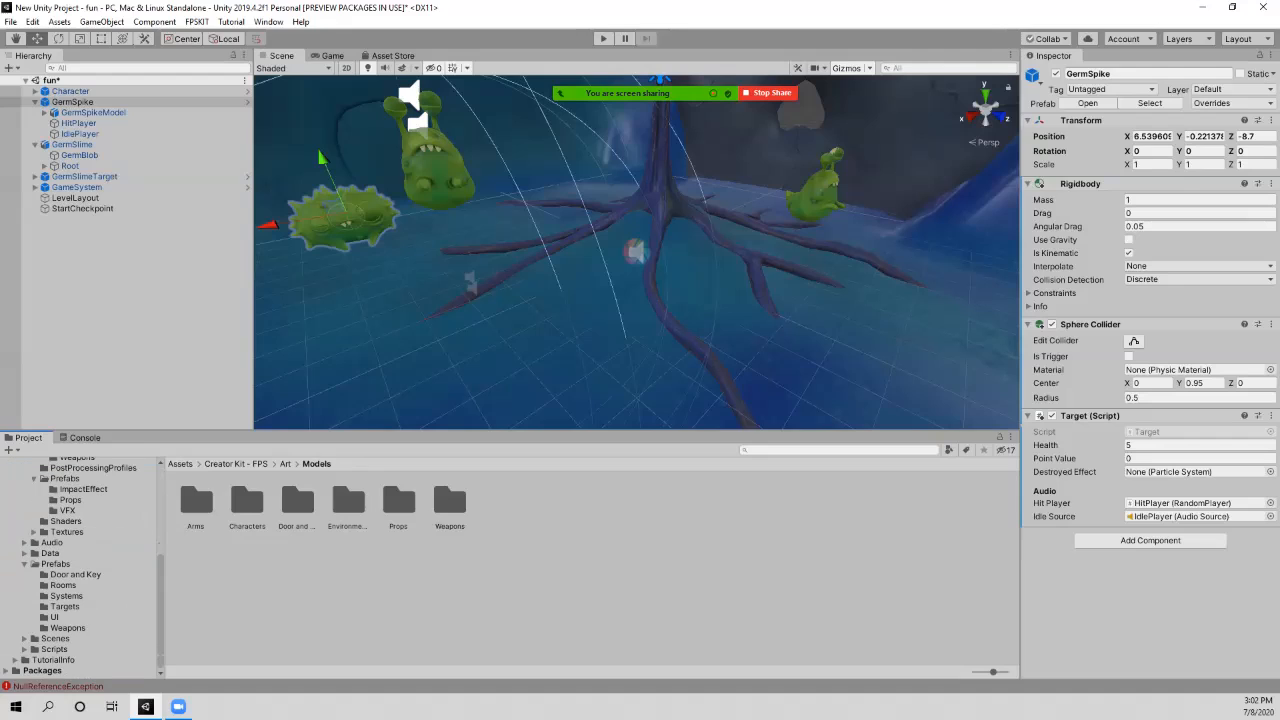
click(55, 564)
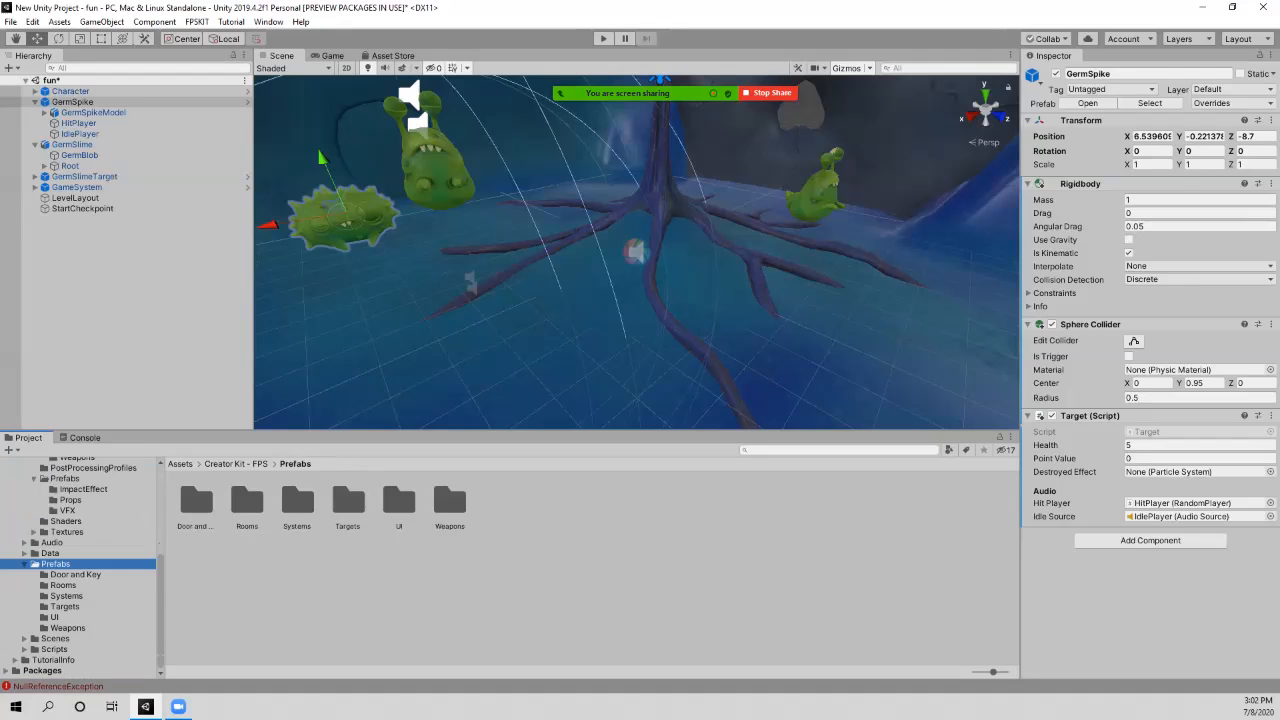
double_click(348, 500)
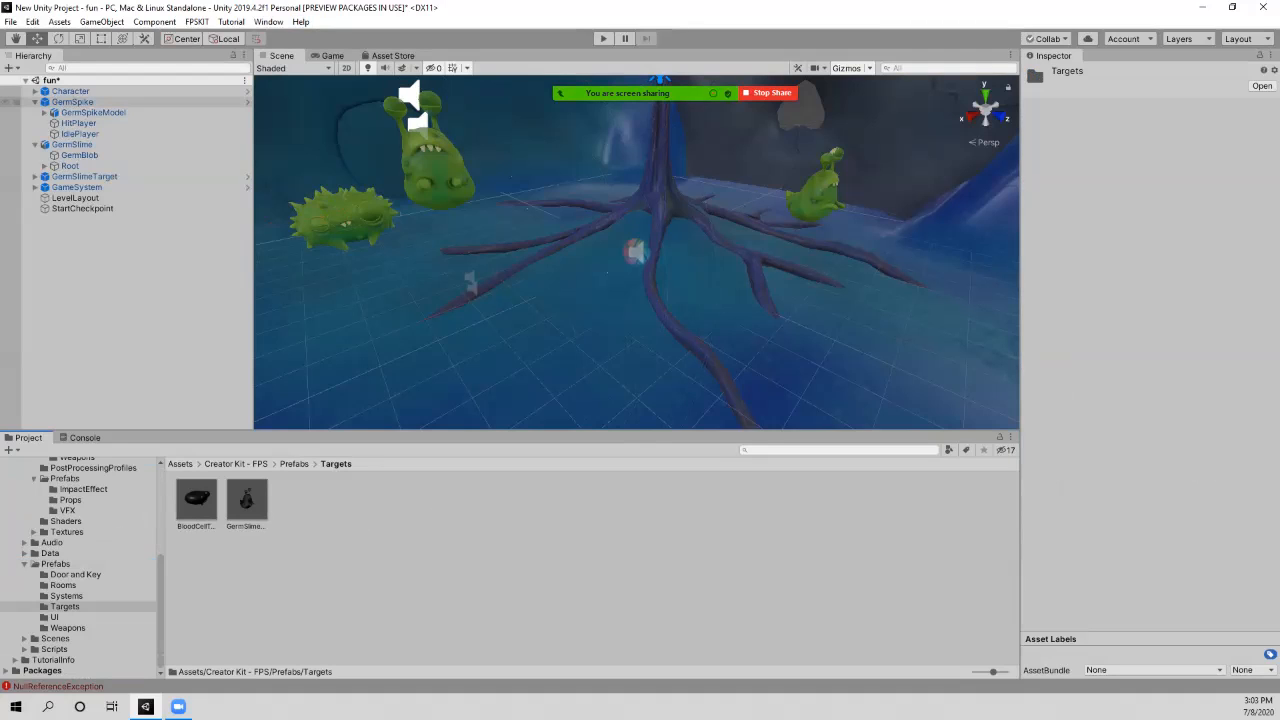
drag(72, 102, 345, 540)
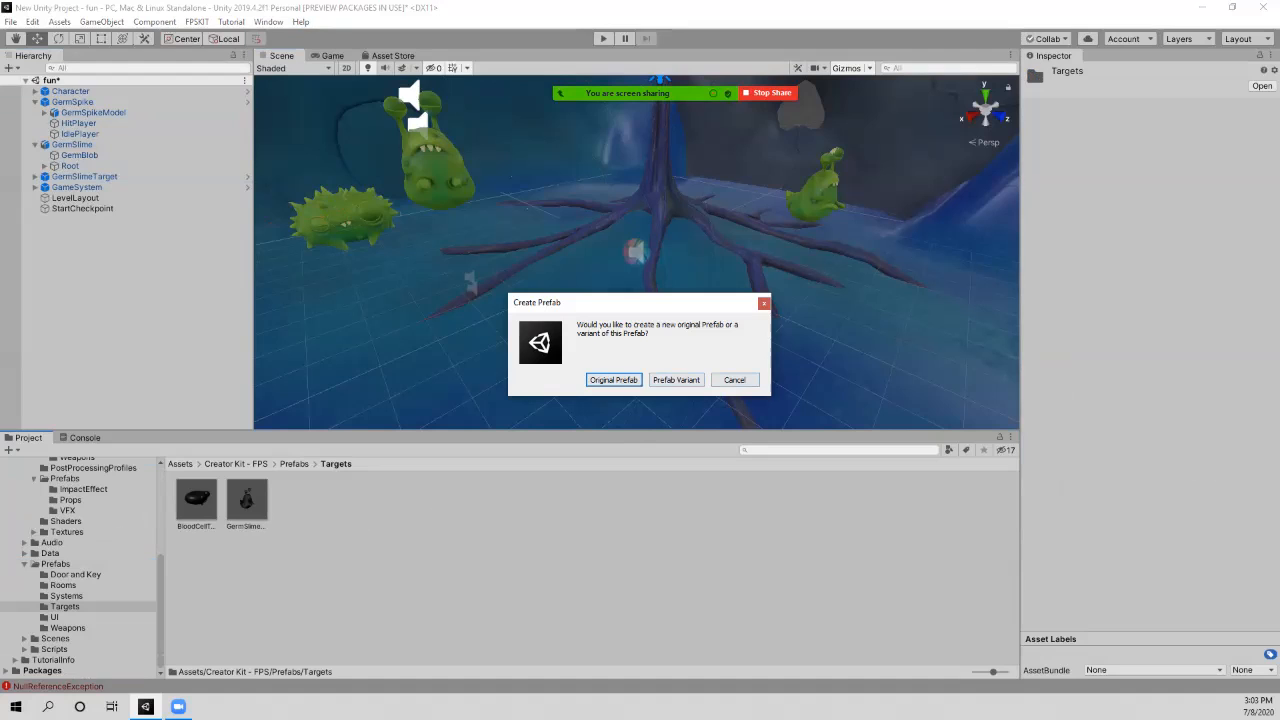
key(Return)
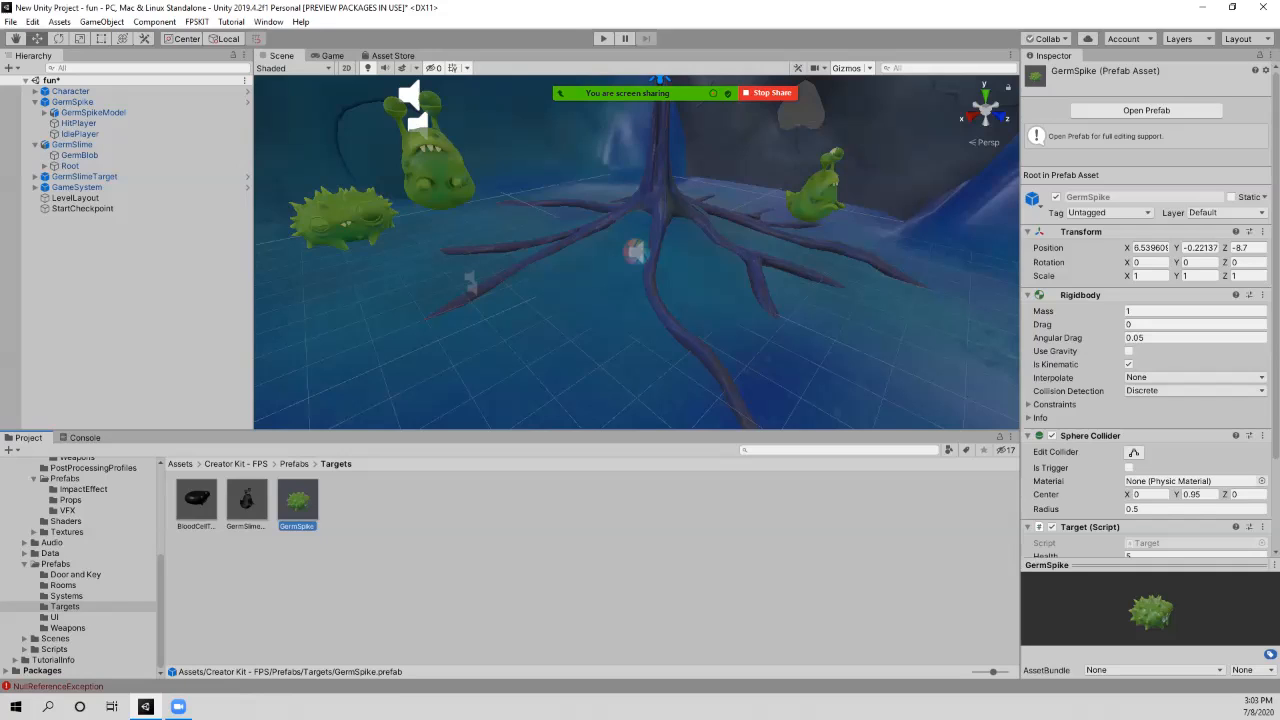
Step: Place three more GermSpike prefab instances around the tree roots, then save the scene
drag(297, 500, 587, 195)
drag(297, 500, 715, 175)
drag(297, 500, 940, 238)
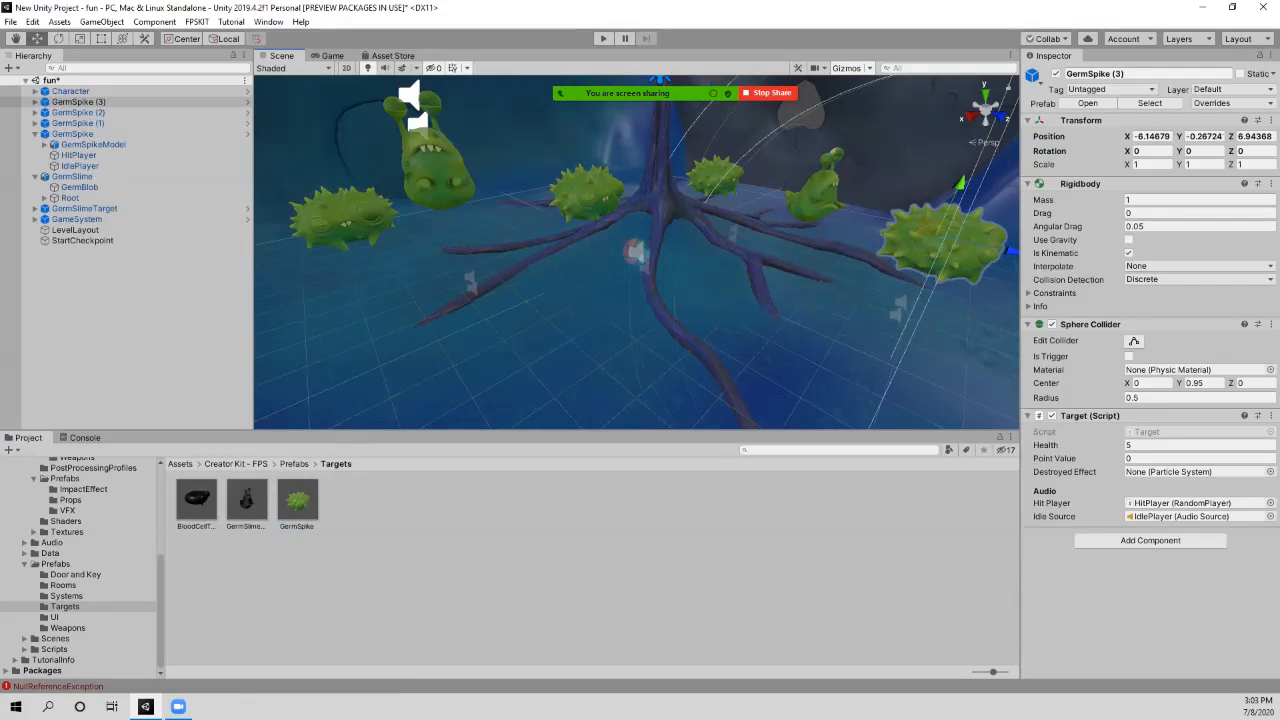
key(ctrl+s)
Step: Select the new GermSpike instances in turn to compare their positions and component settings
scroll(636, 252, down, 6)
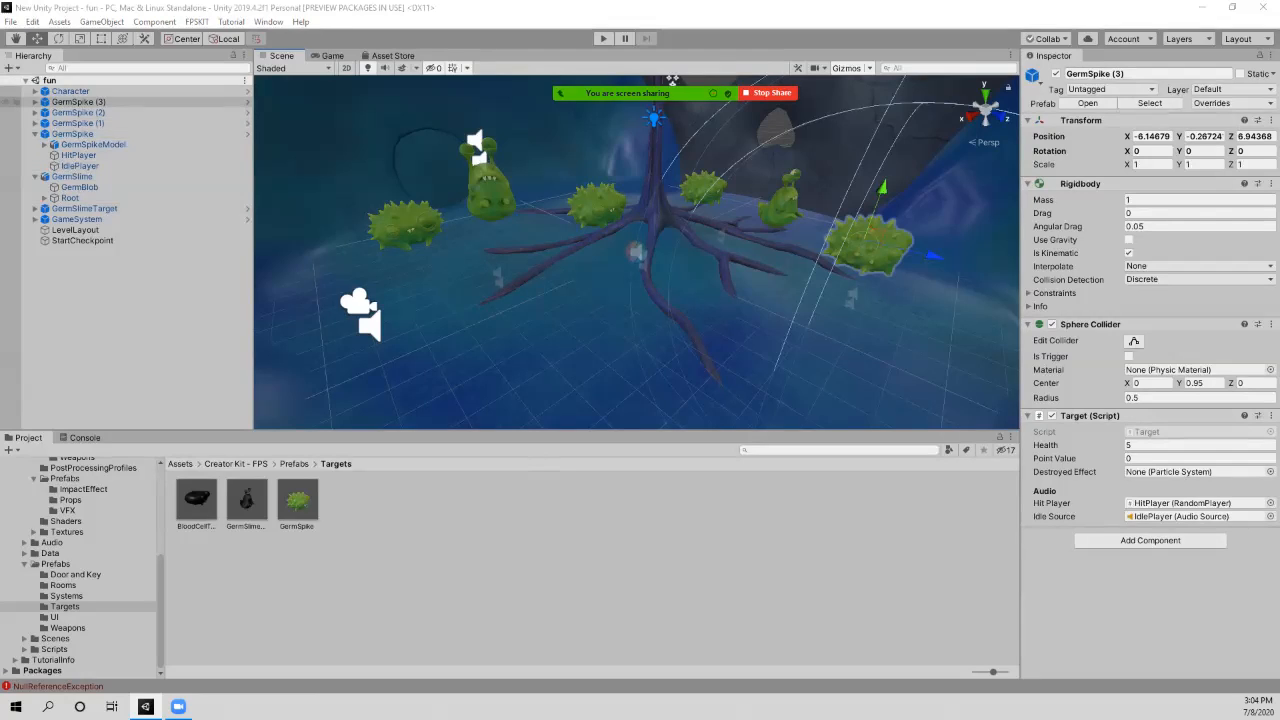
click(78, 112)
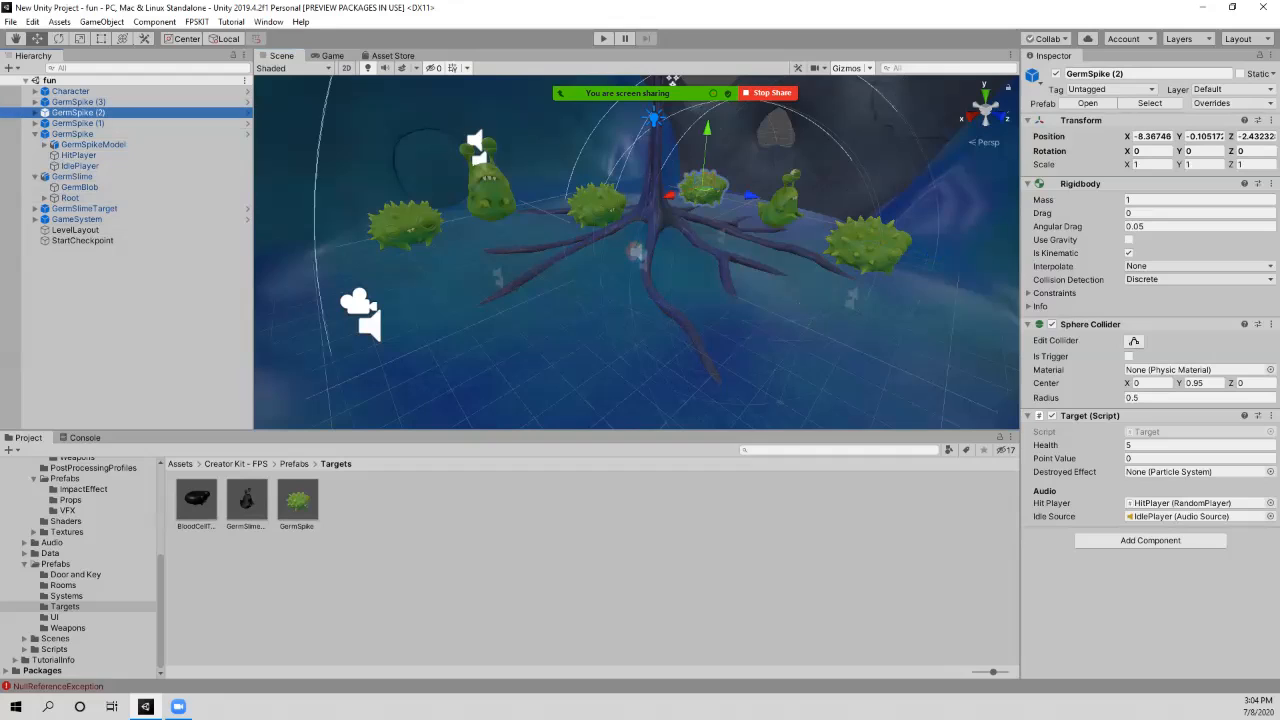
click(78, 123)
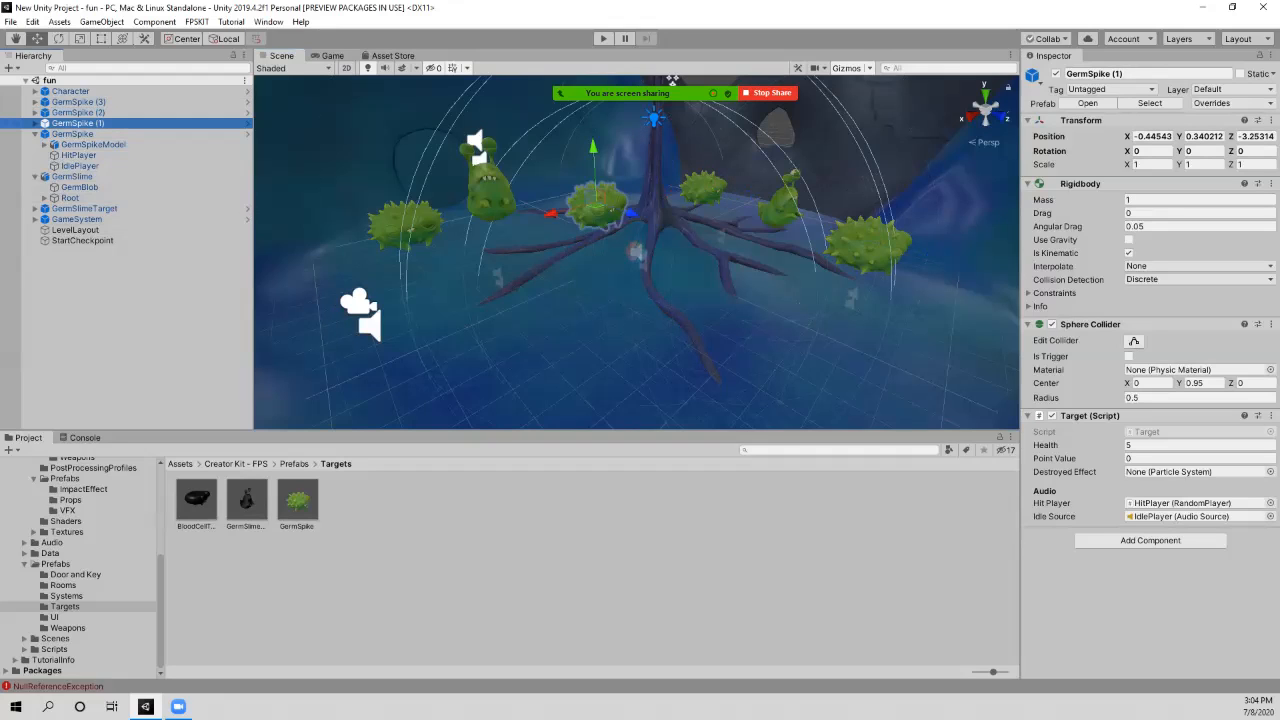
key(Up)
key(Up)
key(Down)
key(Down)
click(1270, 55)
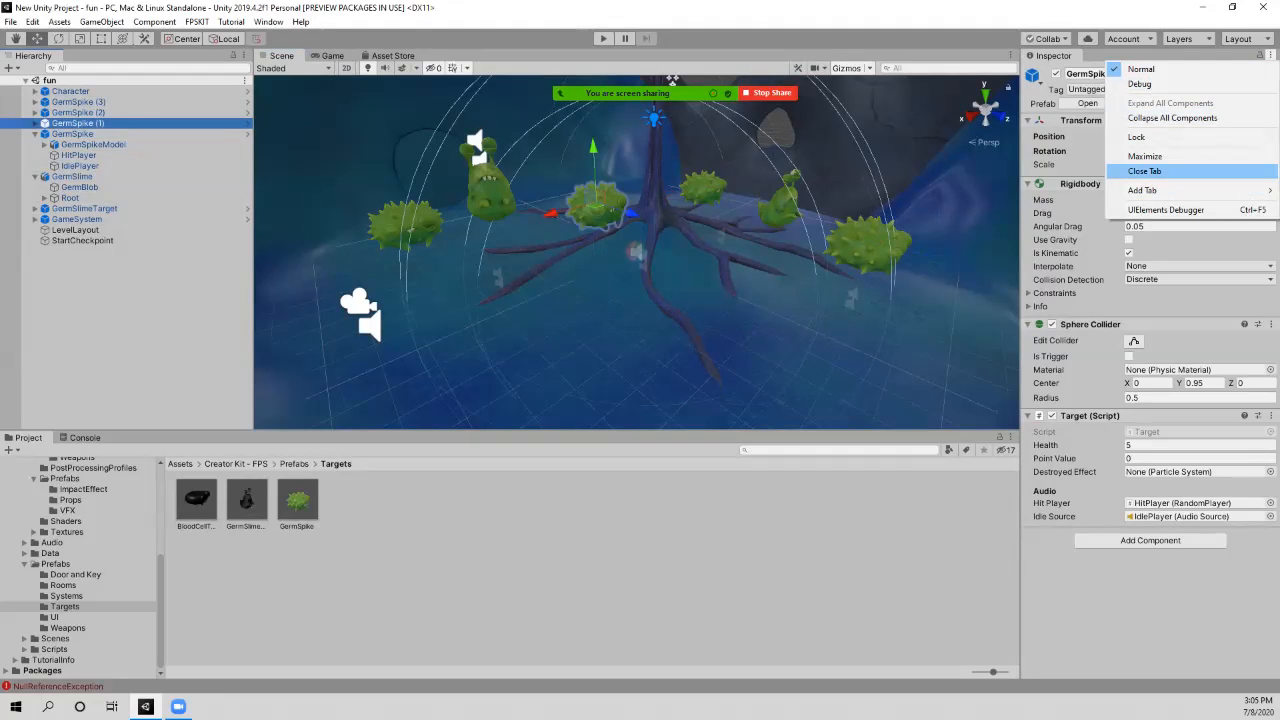
key(Escape)
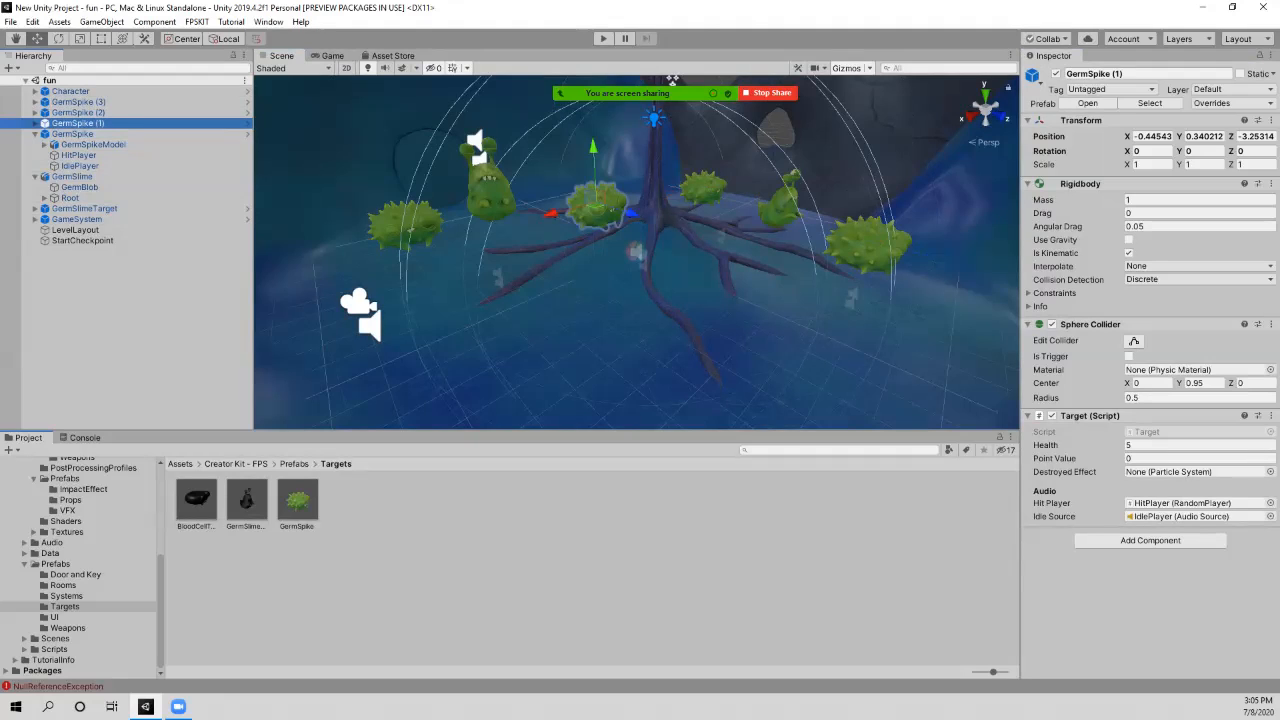
click(268, 21)
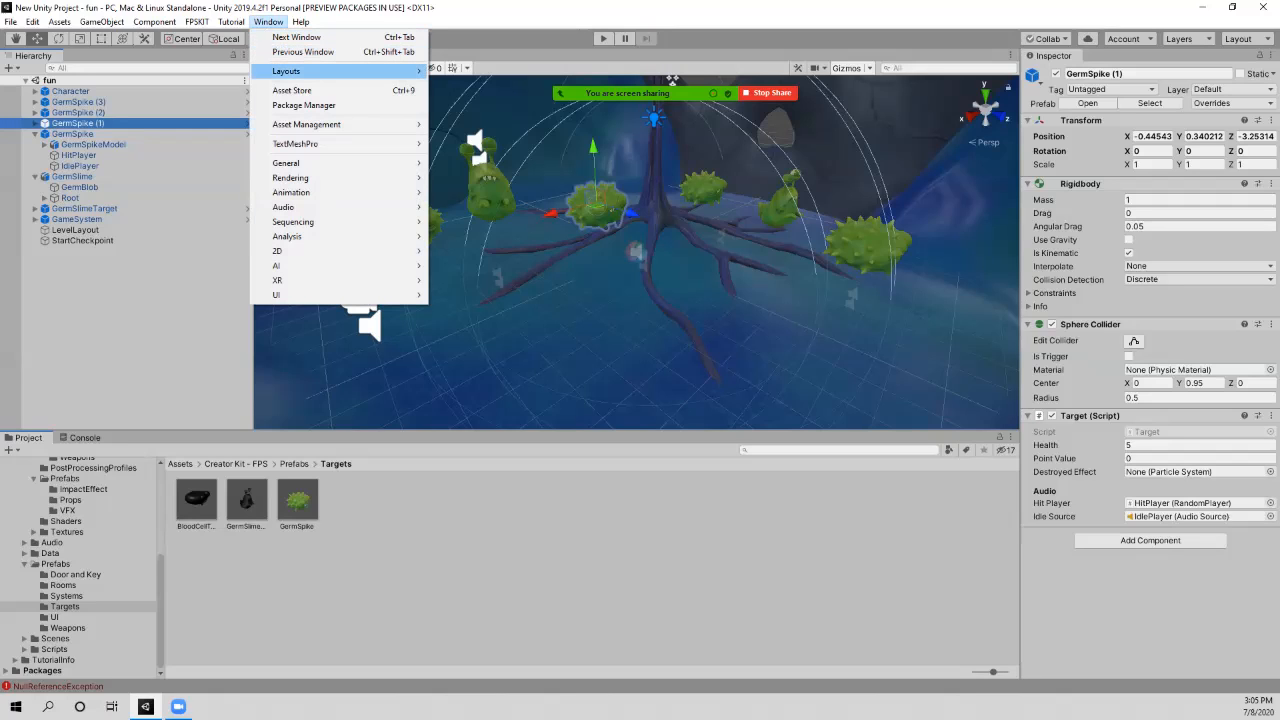
mouse_move(286, 71)
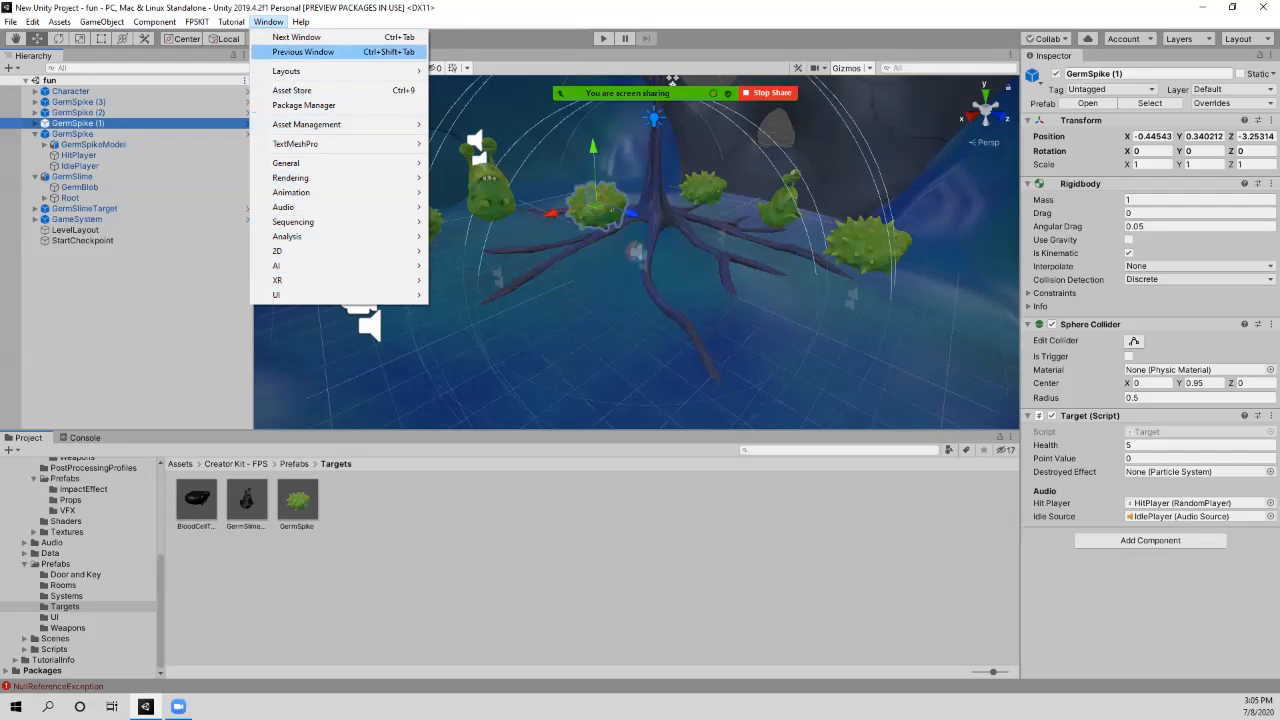
click(268, 21)
Step: Deselect all objects in the scene
click(231, 21)
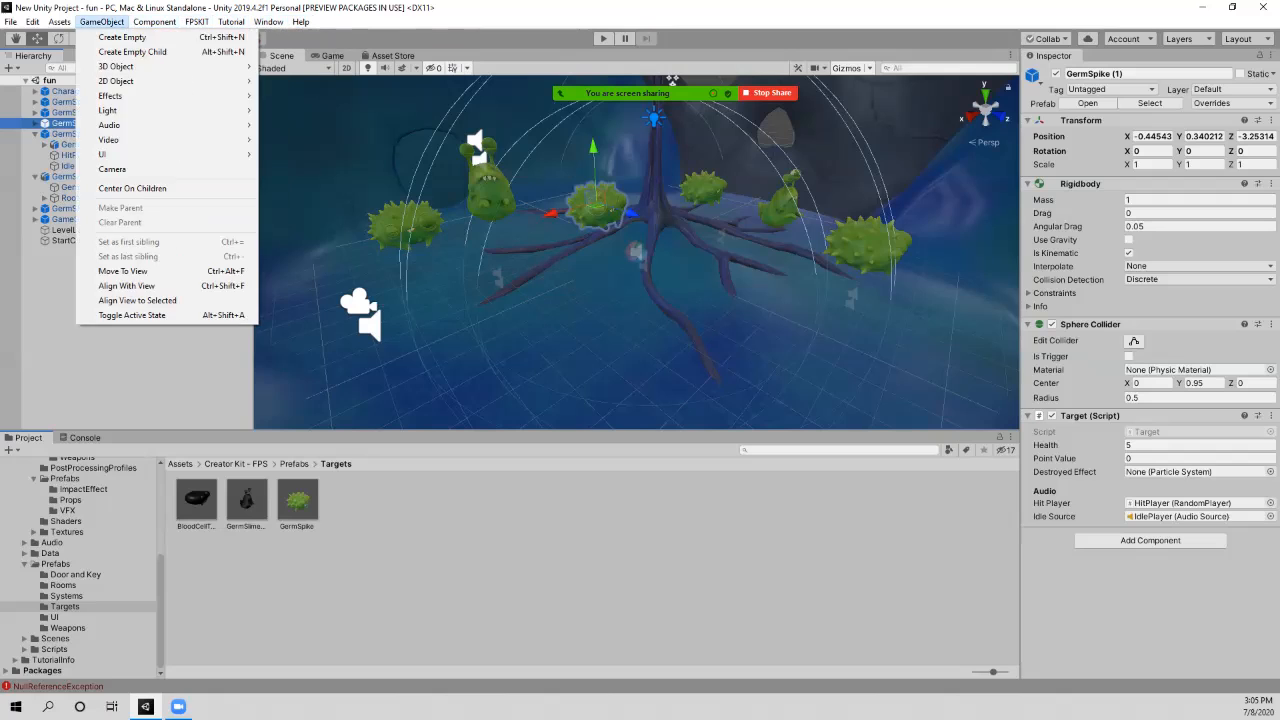
mouse_move(59, 21)
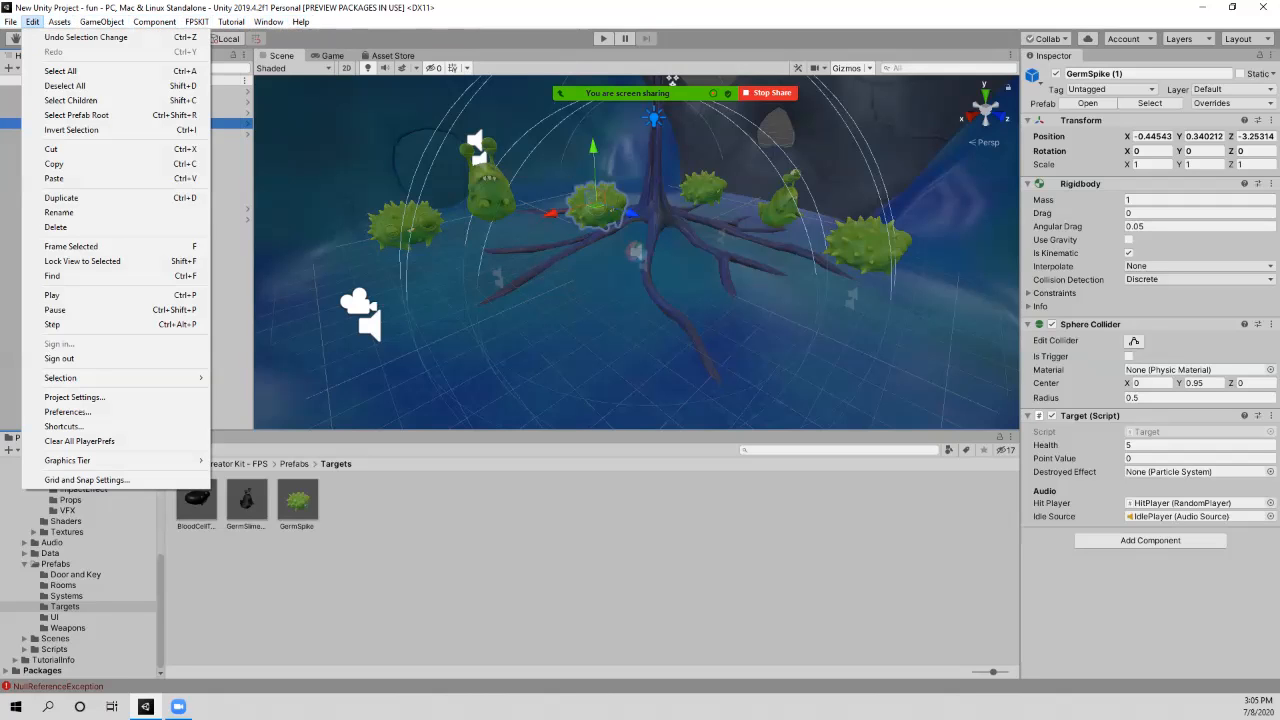
click(64, 85)
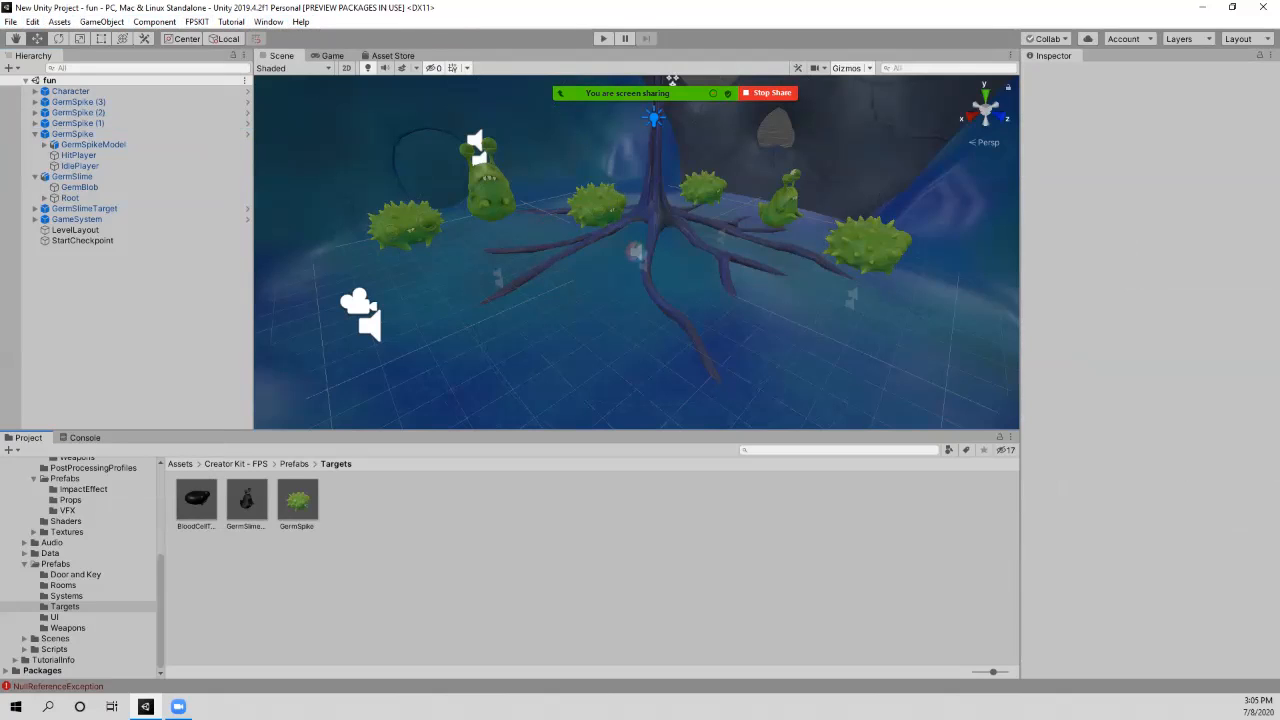
Step: Close the Inspector panel, and add a new Inspector tab to the panel group holding the Scene view
click(1270, 55)
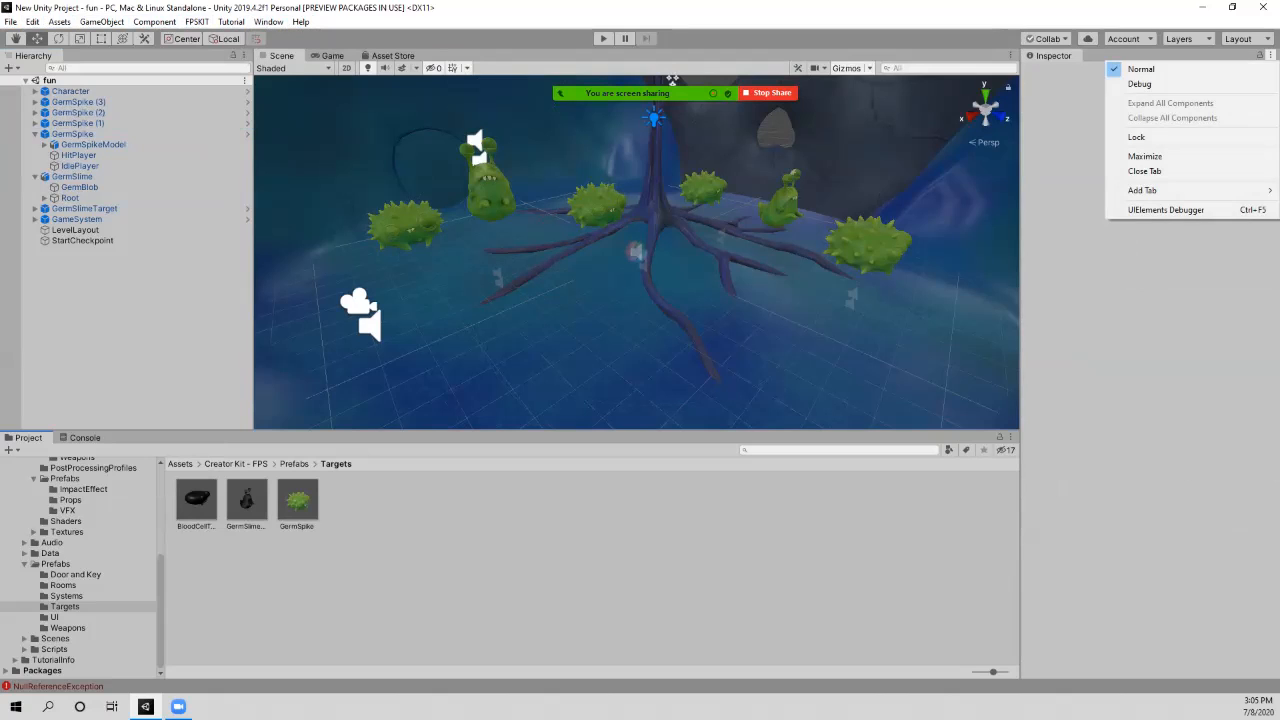
click(1144, 171)
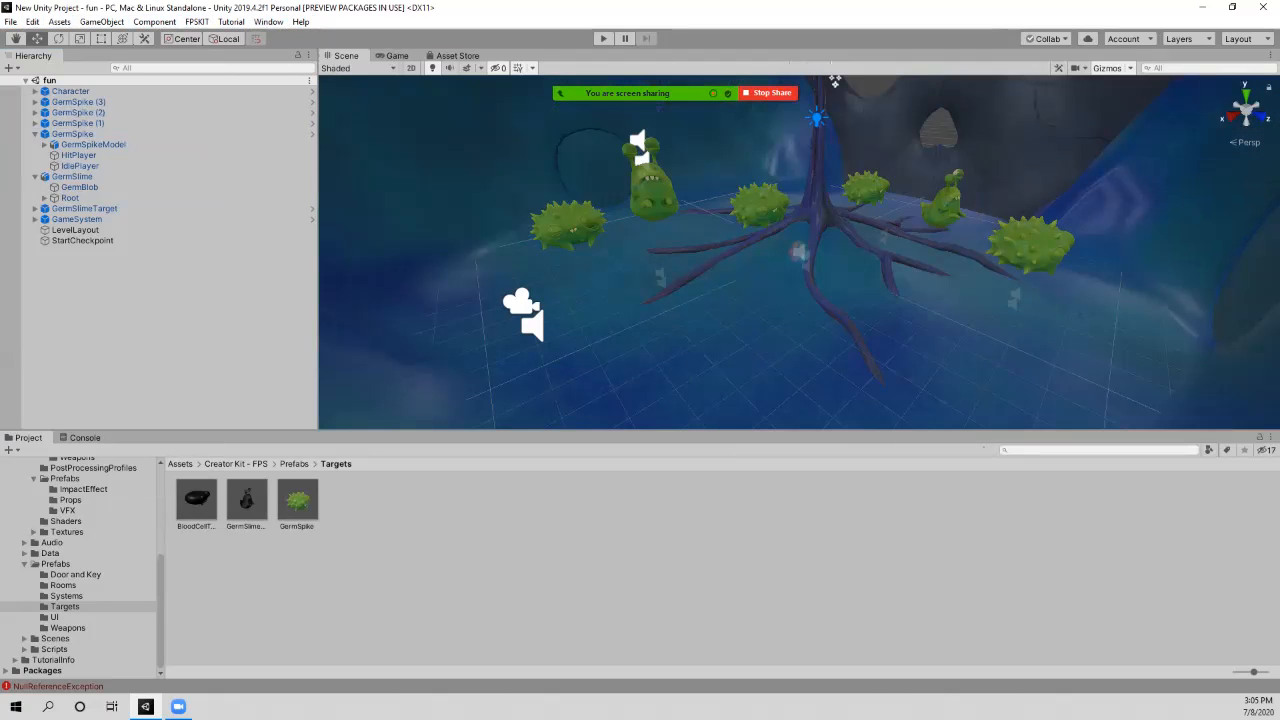
click(1270, 55)
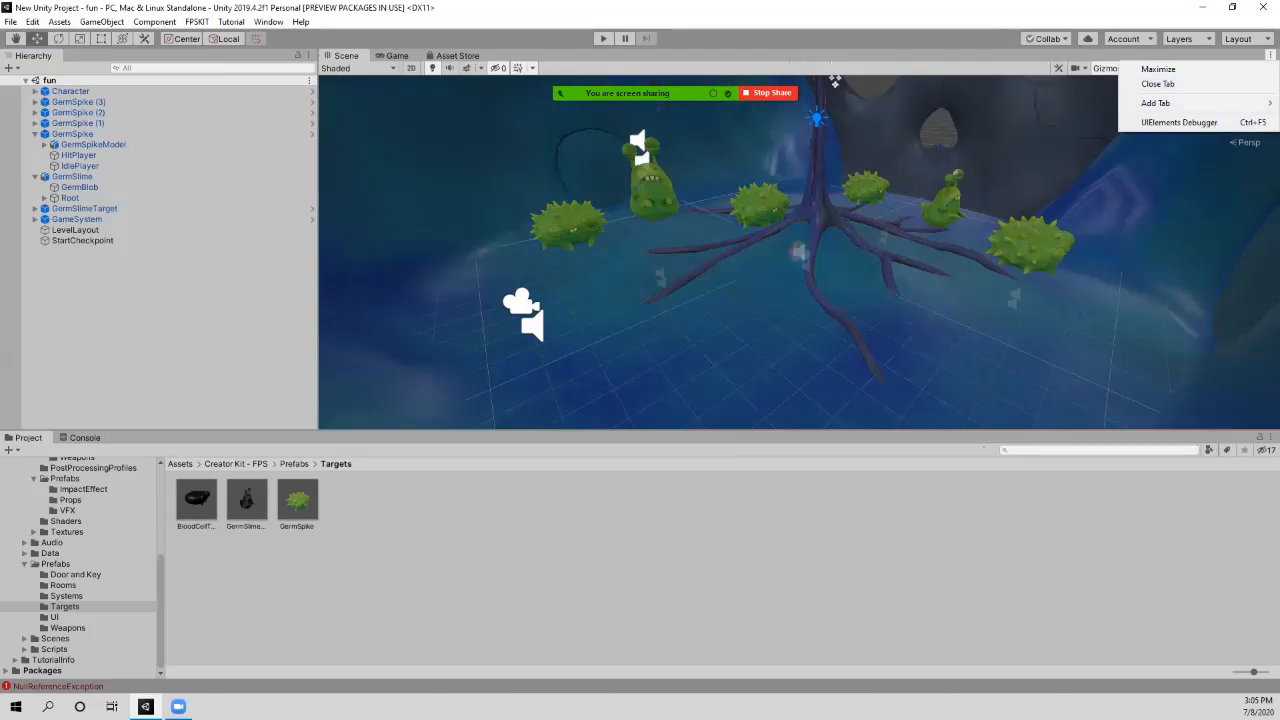
mouse_move(1160, 103)
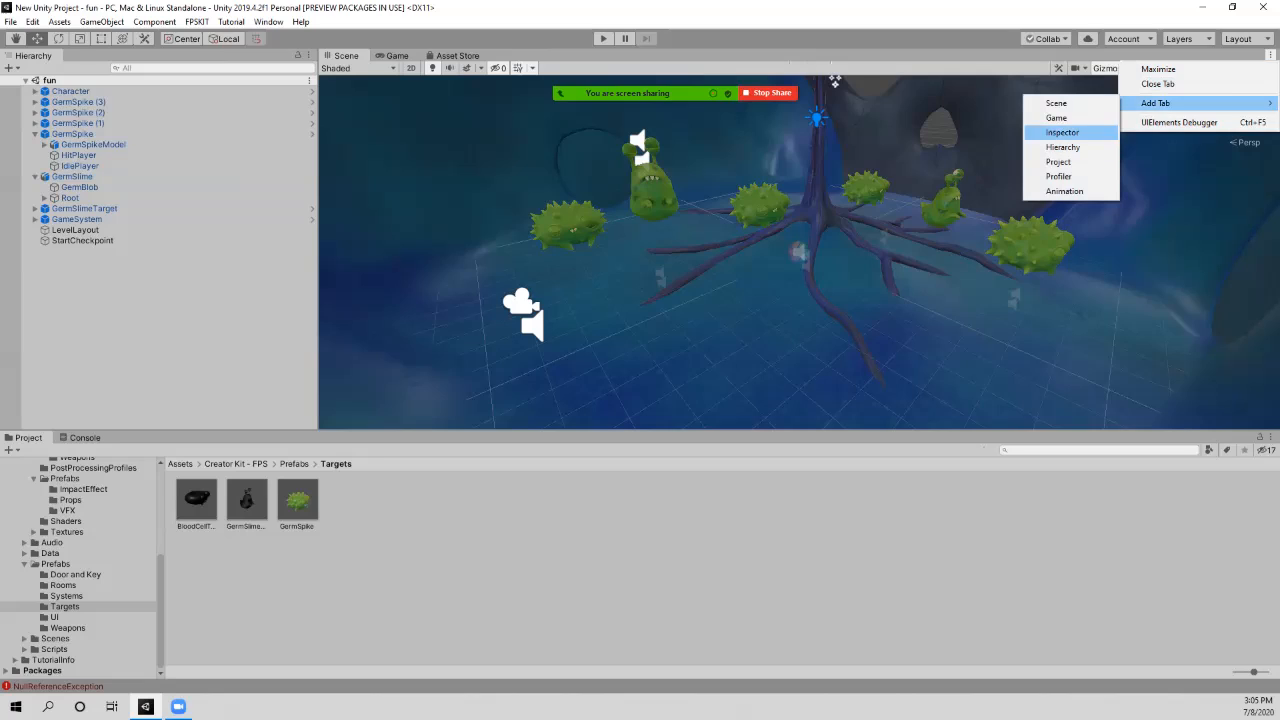
click(1062, 132)
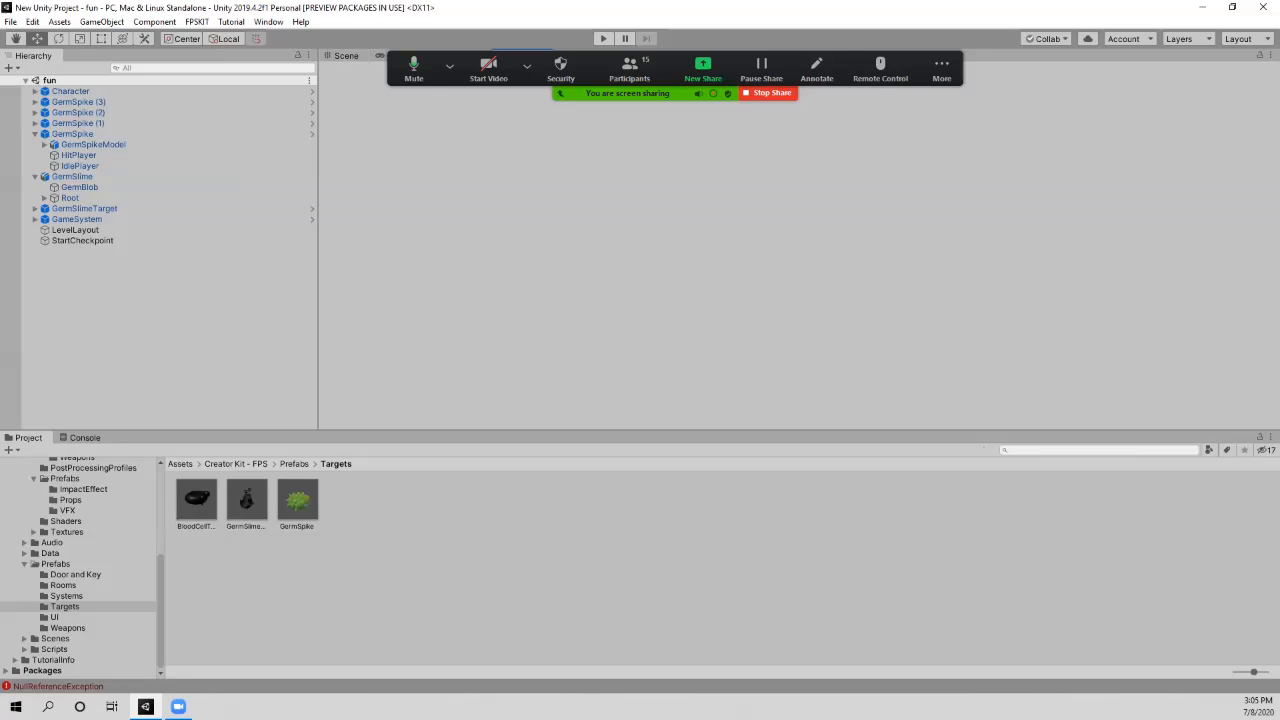
Step: Dock the new Inspector as its own panel on the right side of the Scene view
click(1259, 55)
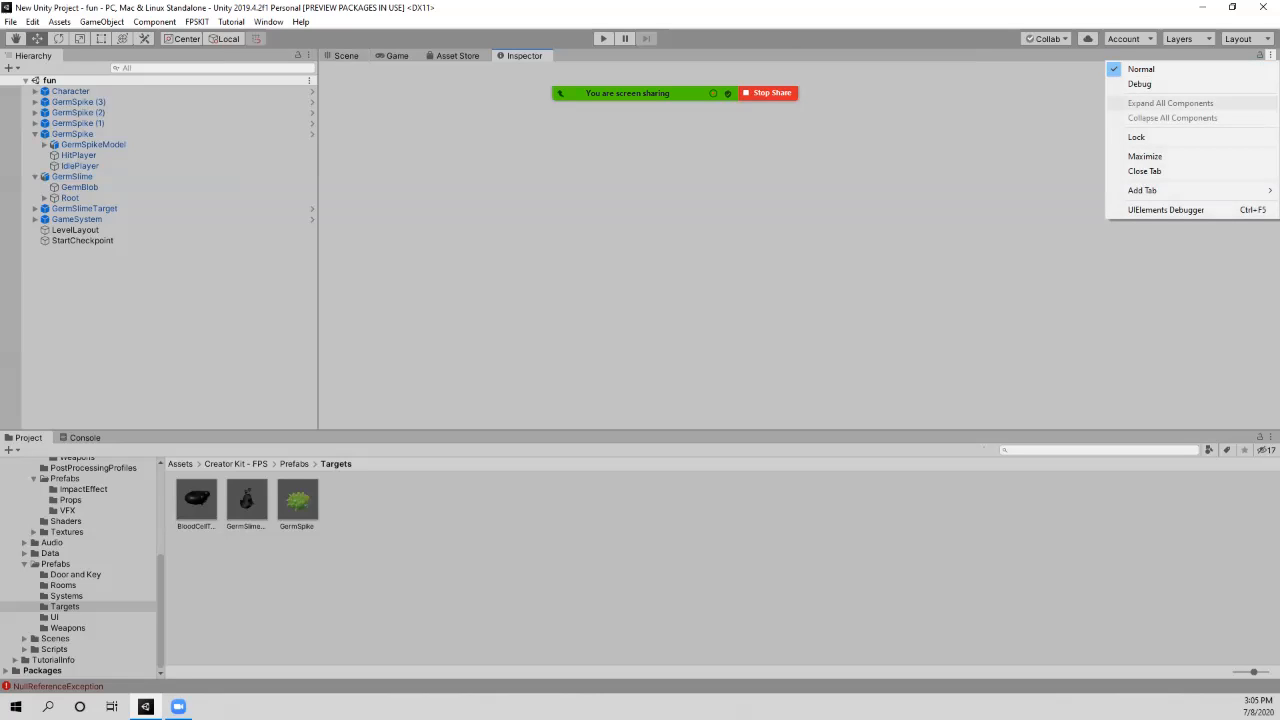
click(1141, 69)
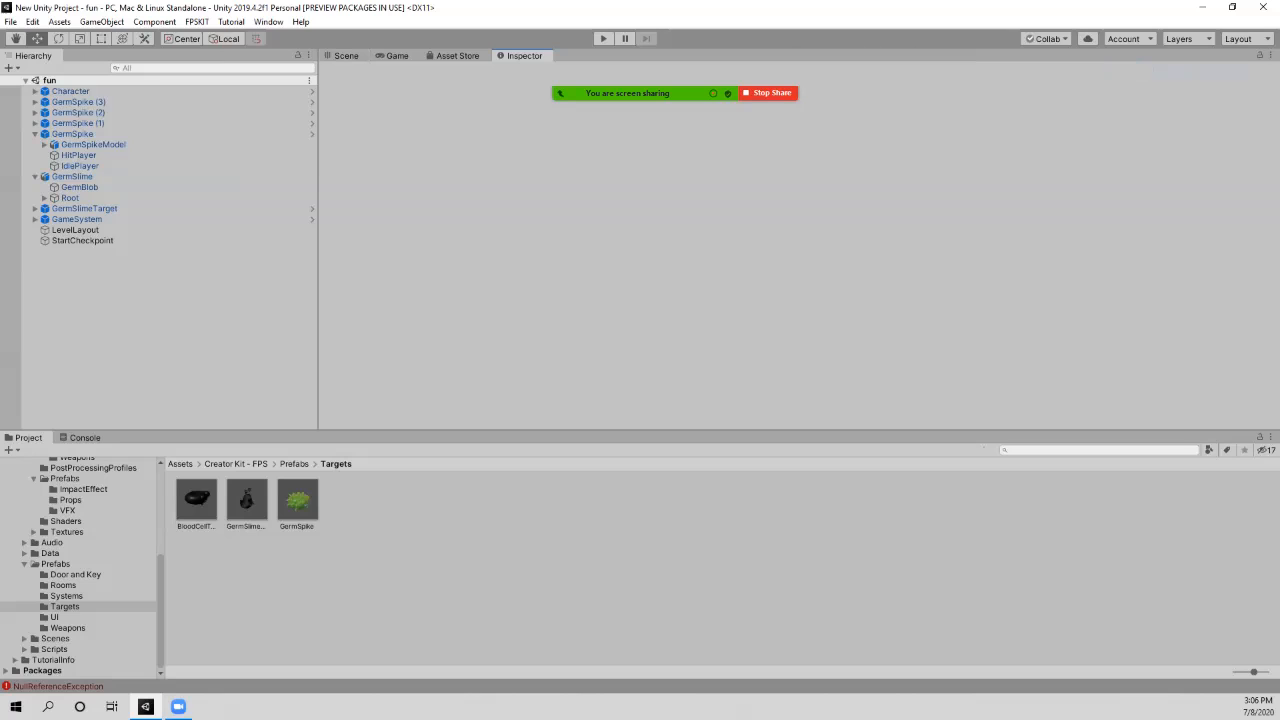
drag(524, 55, 1150, 240)
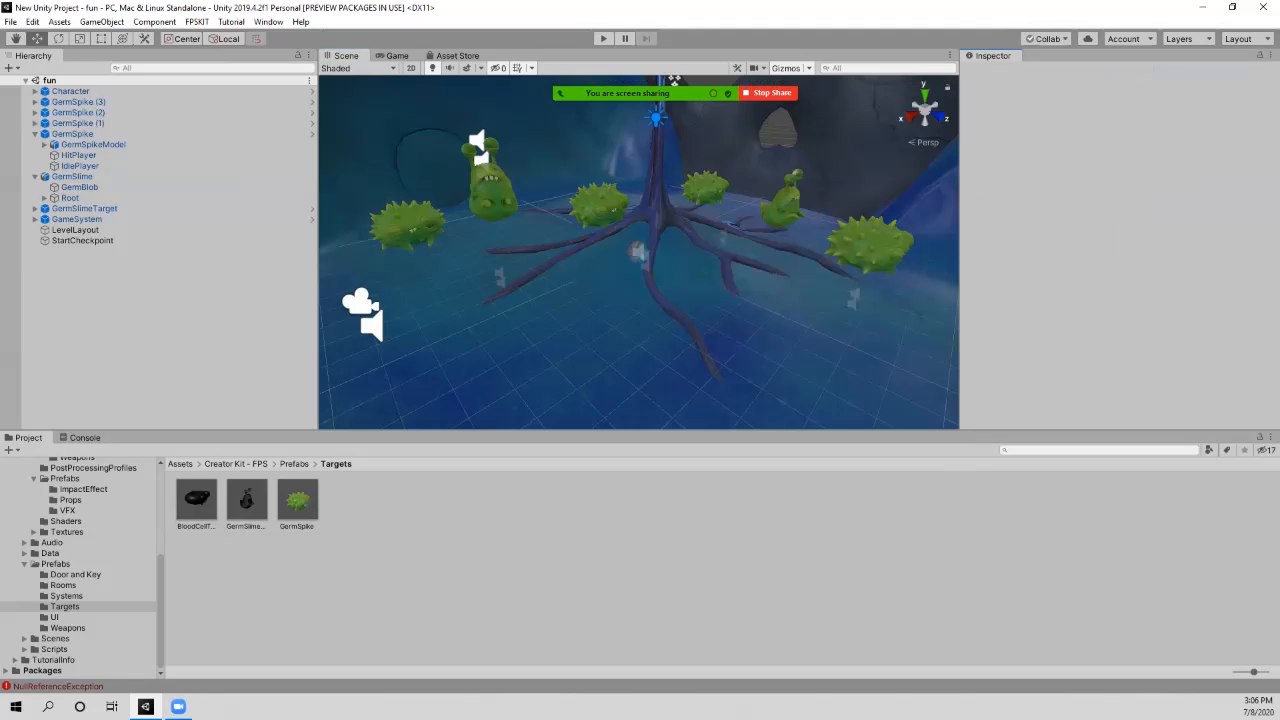
click(1271, 55)
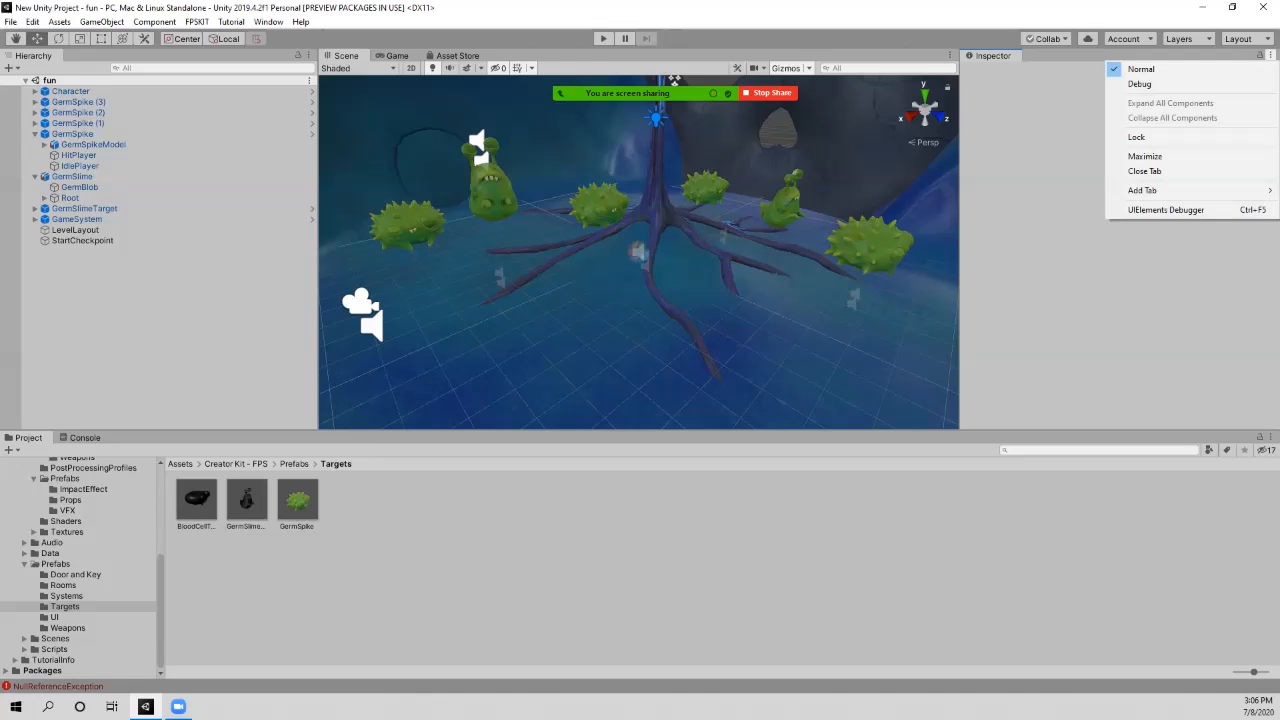
click(1137, 137)
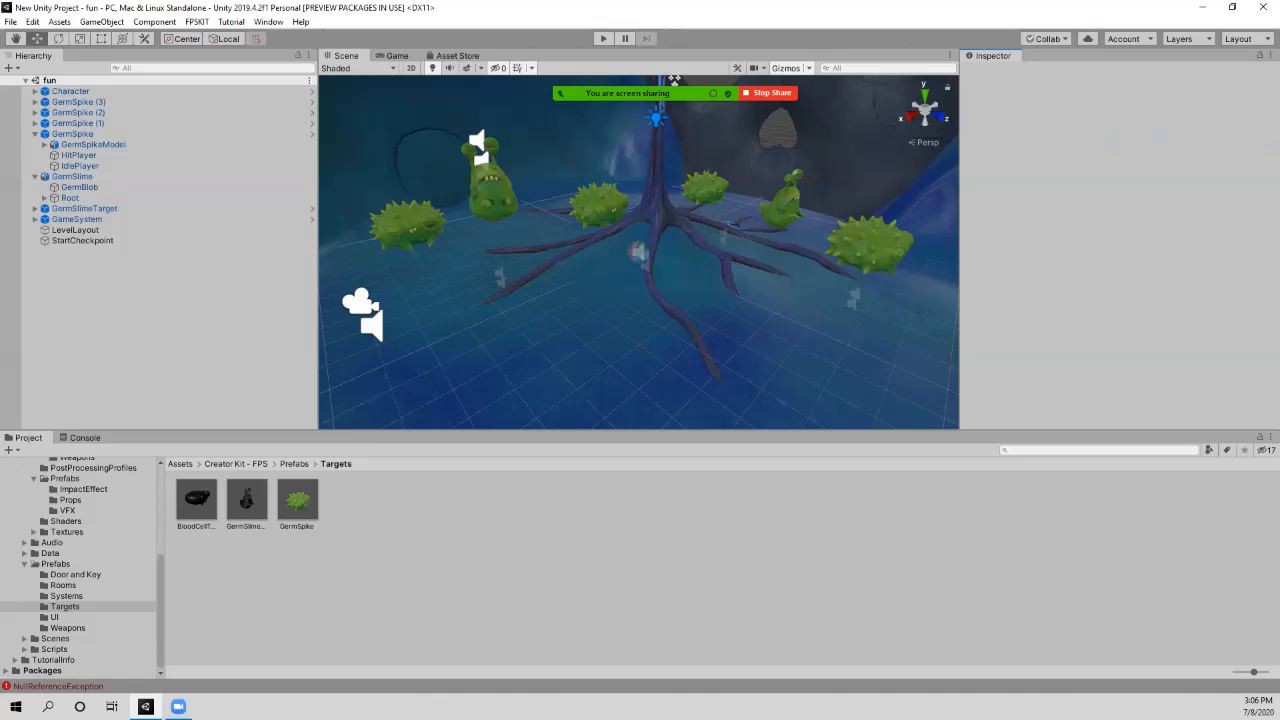
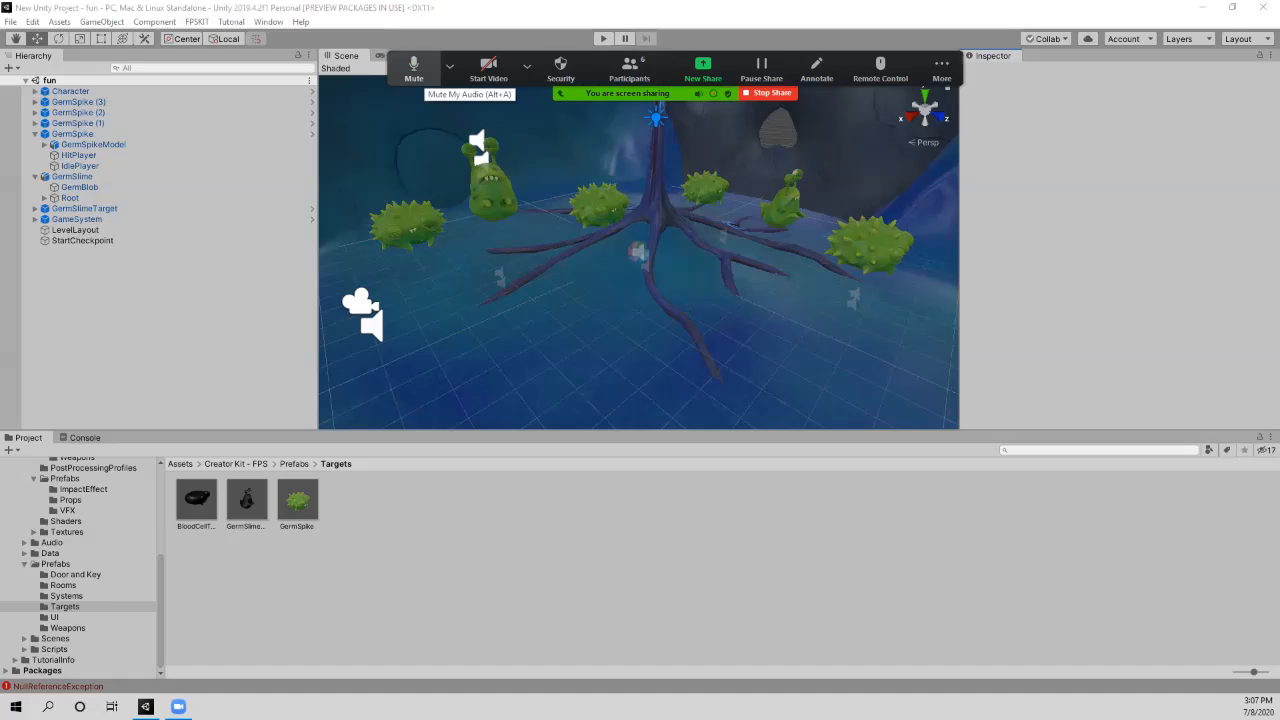
click(527, 66)
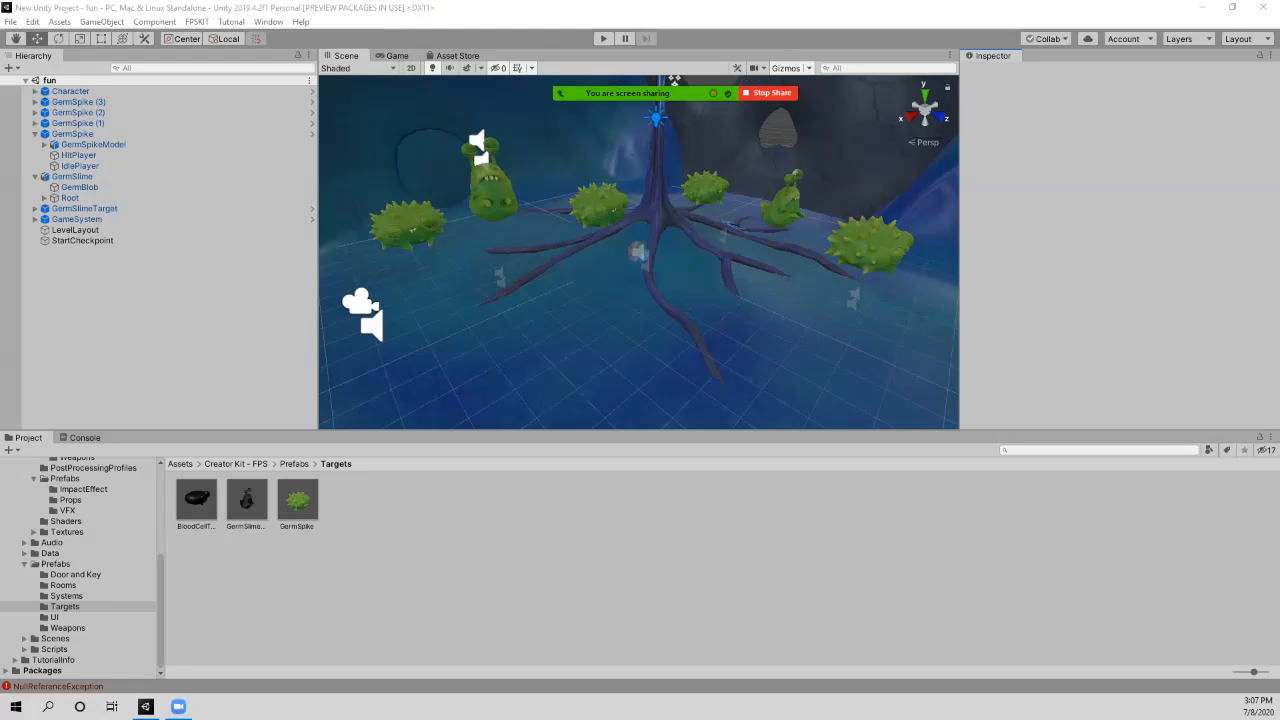
mouse_move(683, 84)
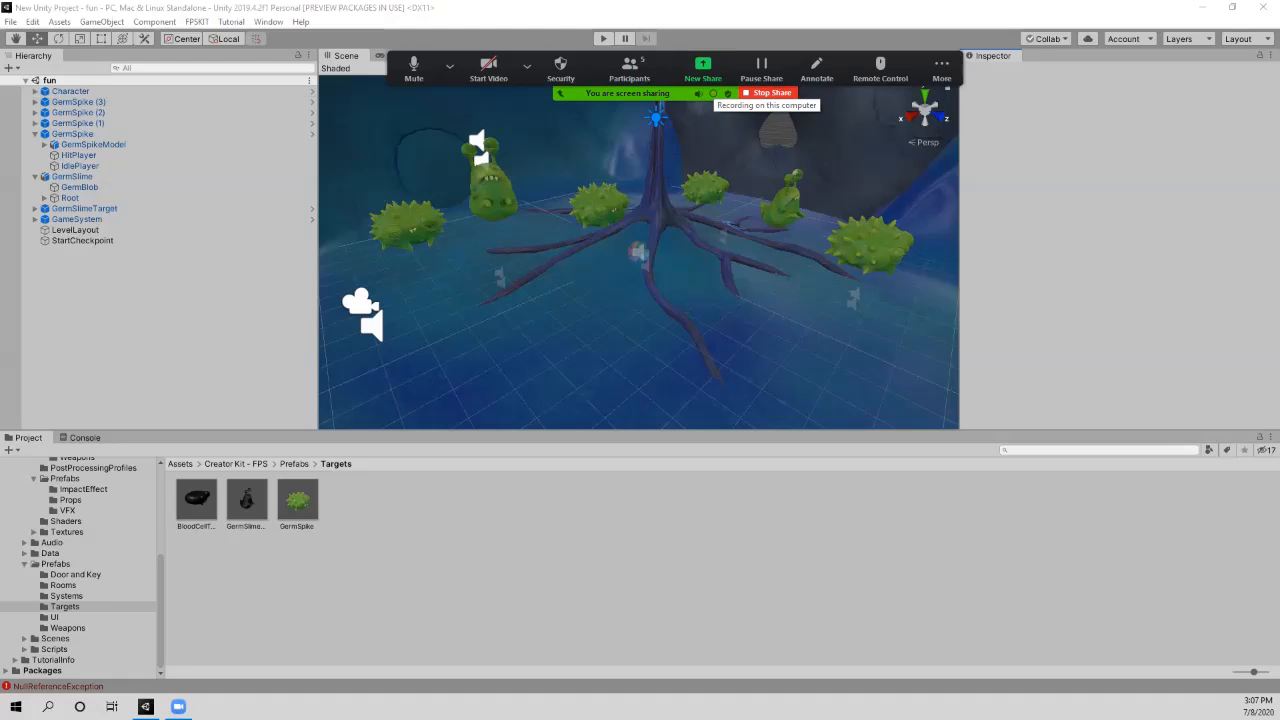
click(941, 68)
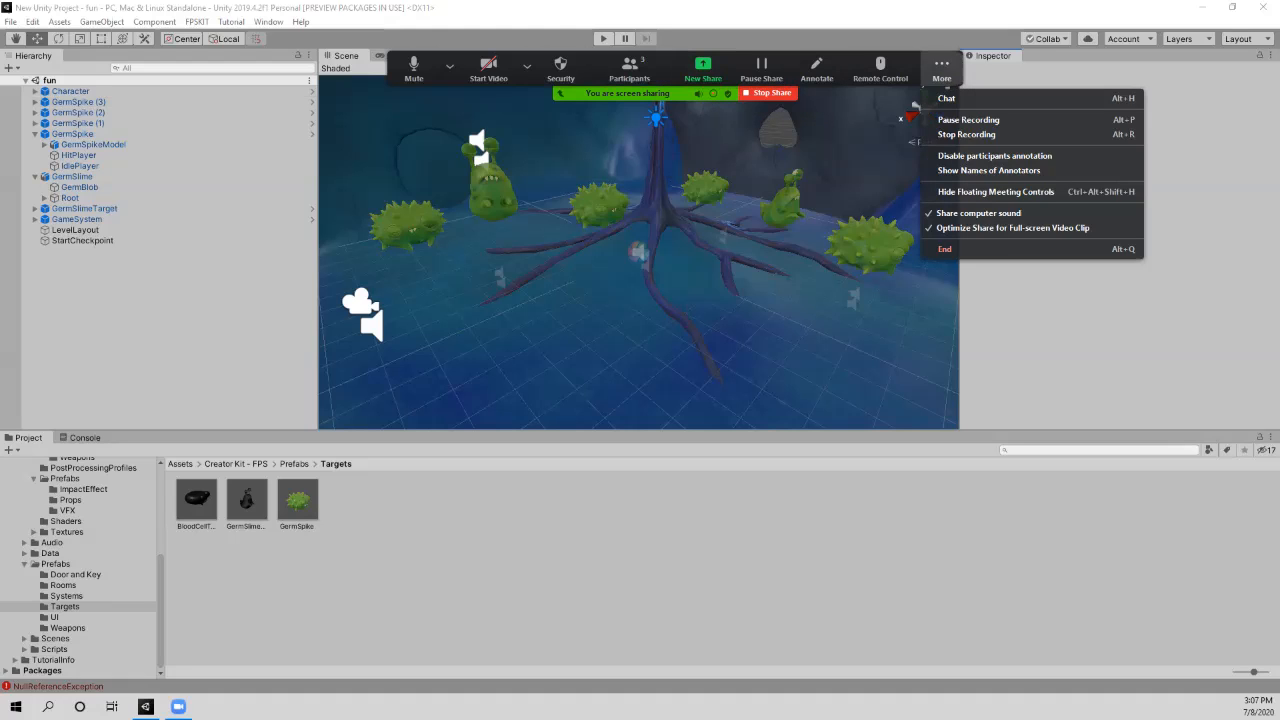